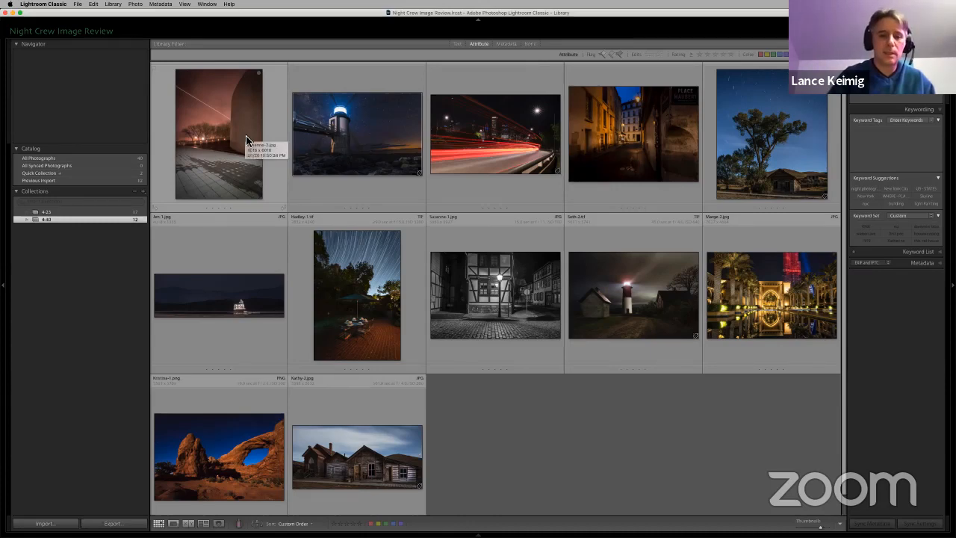
Step: Open the plaza photo with the light trail and curved wall in the Develop module and show its Transform settings
double_click(246, 135)
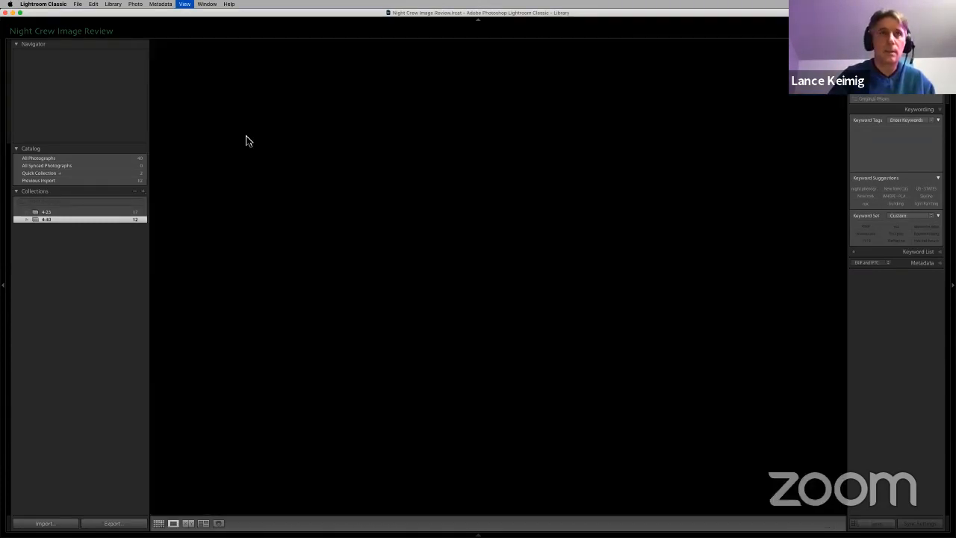
key("d")
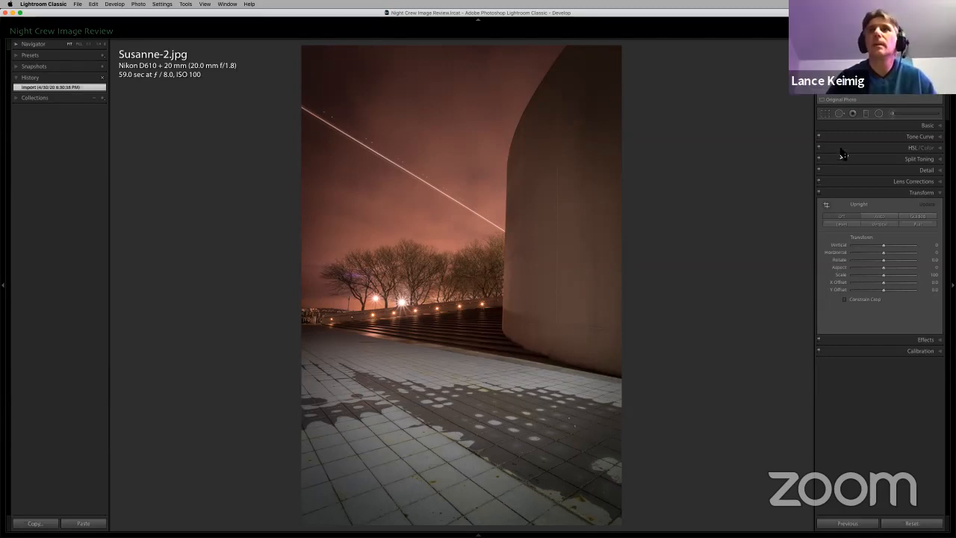
left_click(926, 125)
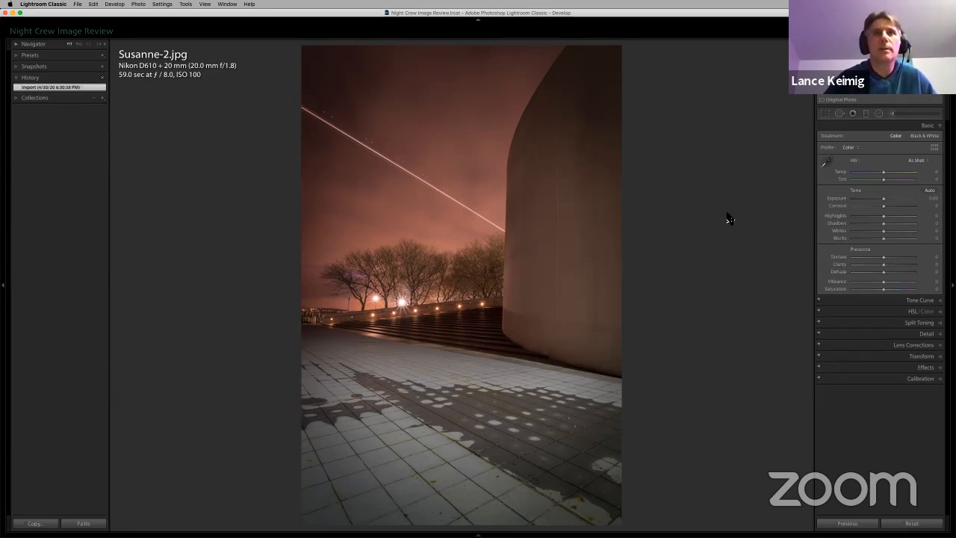
left_click(929, 357)
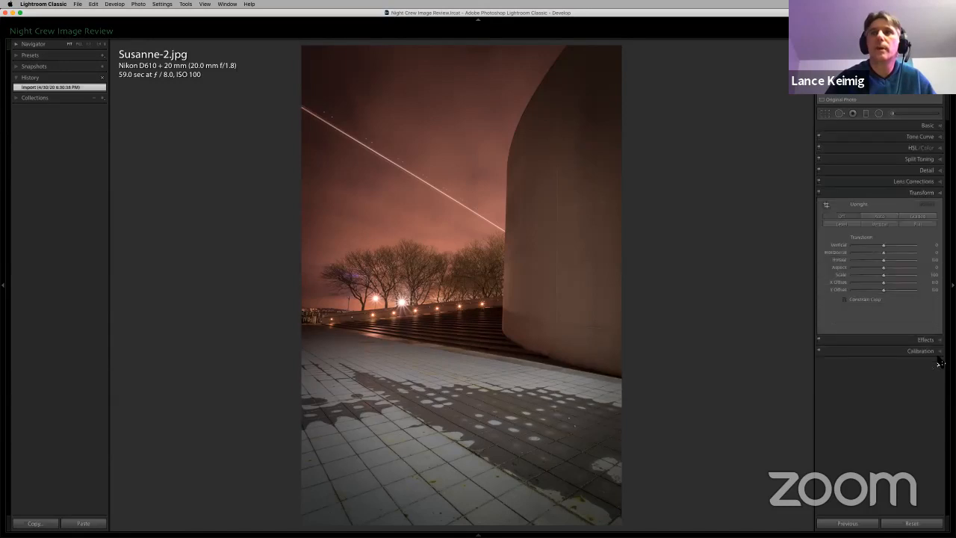
Step: Try the Auto and Vertical Upright corrections on the photo, turning Upright back off after each
left_click(885, 217)
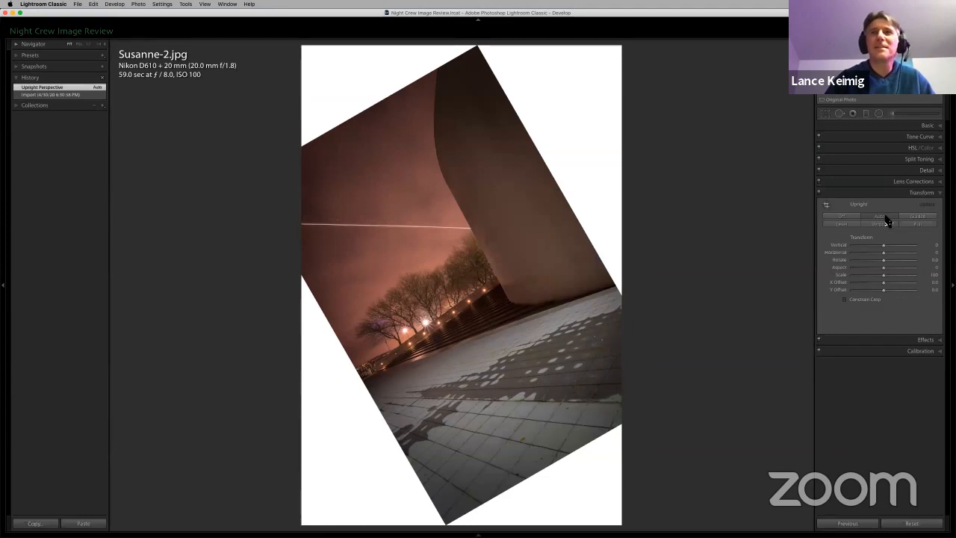
left_click(854, 216)
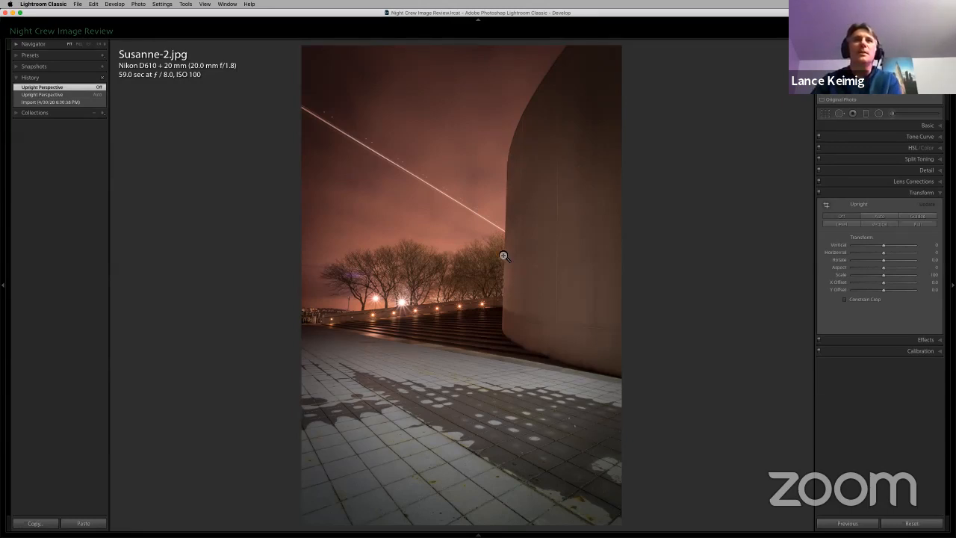
left_click(887, 225)
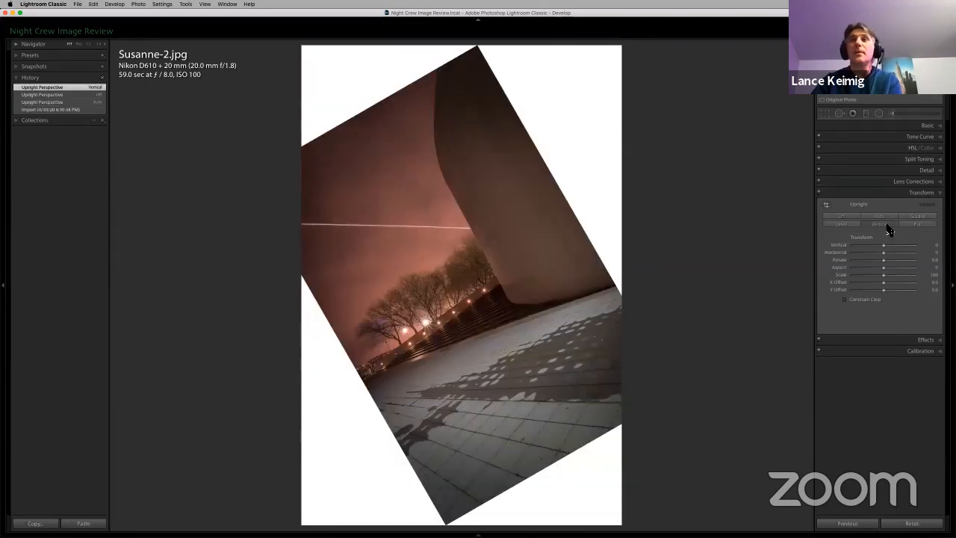
left_click(842, 216)
Step: Correct the perspective manually with Vertical +35 and Horizontal -17, with Constrain Crop enabled
mouse_move(885, 244)
left_mouse_down()
mouse_move(831, 251)
mouse_move(894, 251)
left_mouse_up()
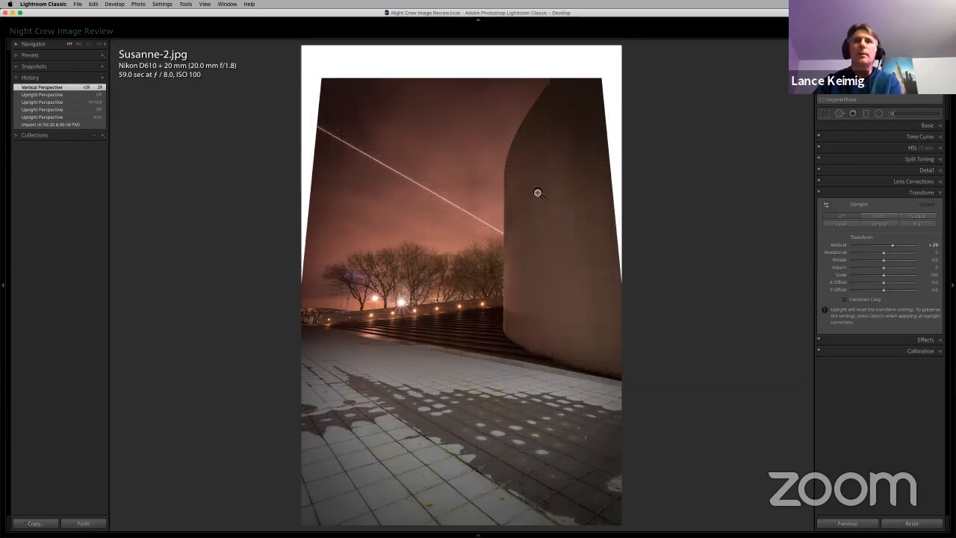
left_click(844, 299)
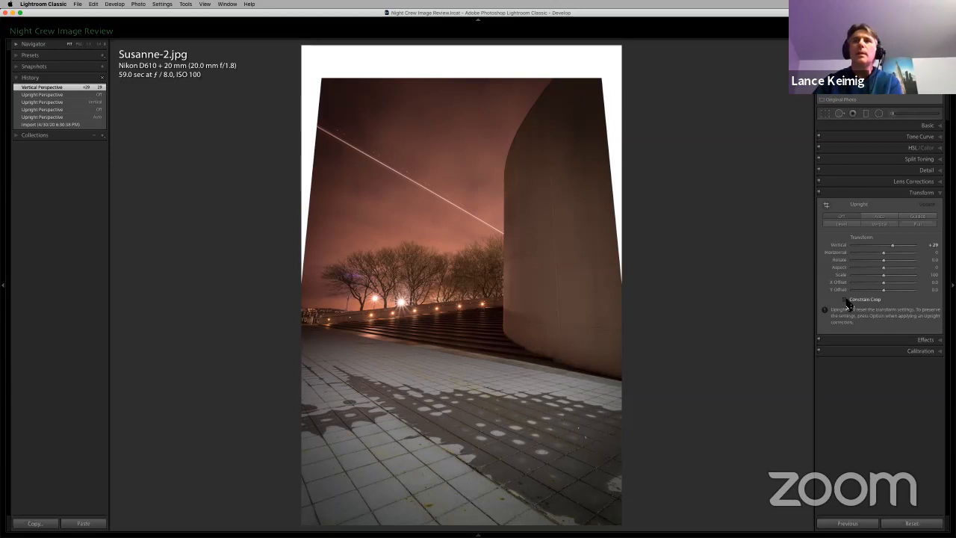
left_click_drag(855, 257, 897, 251)
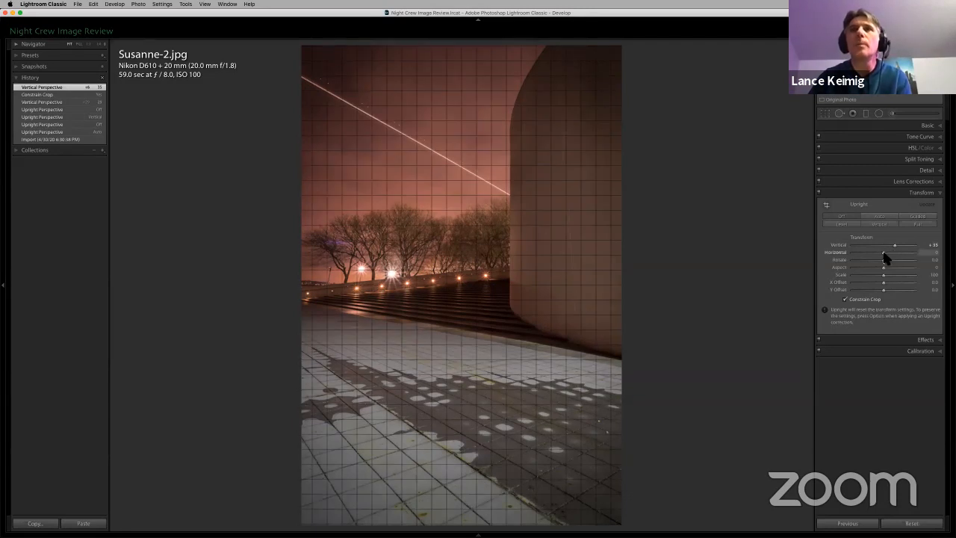
mouse_move(884, 258)
left_mouse_down()
mouse_move(895, 257)
mouse_move(880, 260)
left_mouse_up()
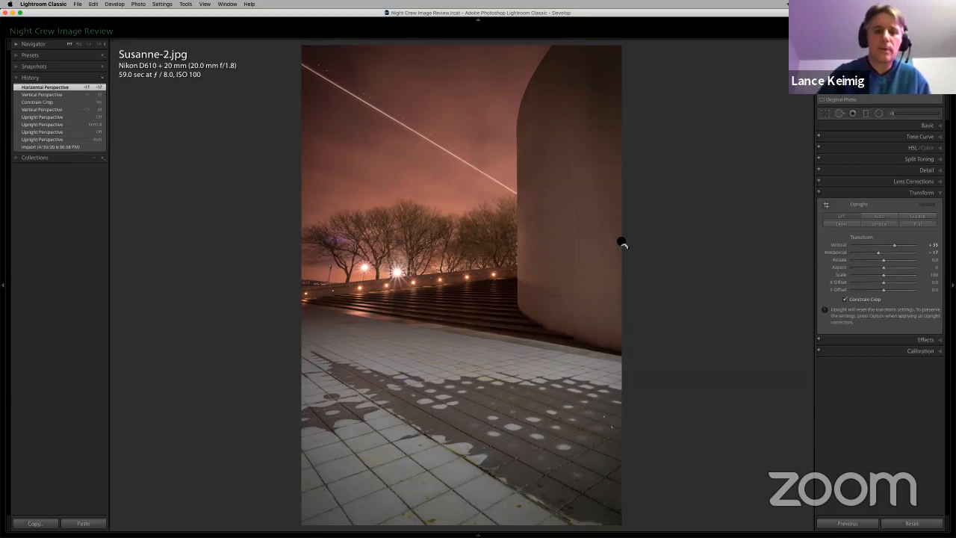
Step: Show the crop overlay and try the Transform rotation in both directions, settling on Rotate +0.4
key("r")
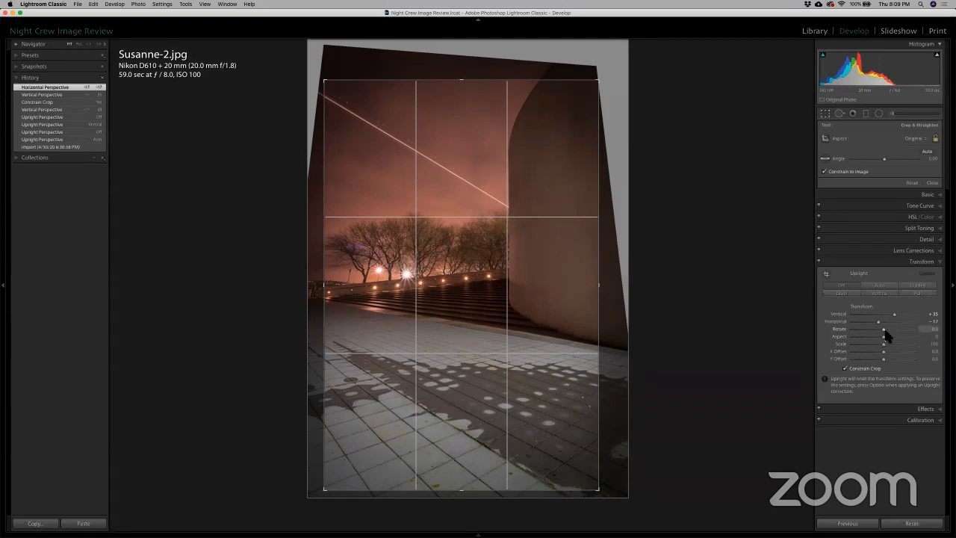
mouse_move(885, 329)
left_mouse_down()
mouse_move(826, 332)
mouse_move(898, 340)
left_mouse_up()
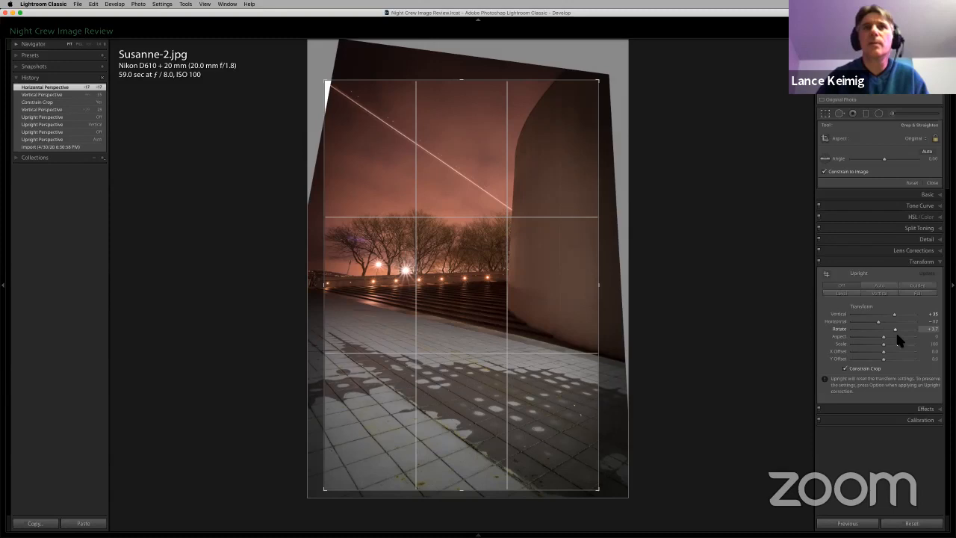
left_click_drag(893, 335, 870, 332)
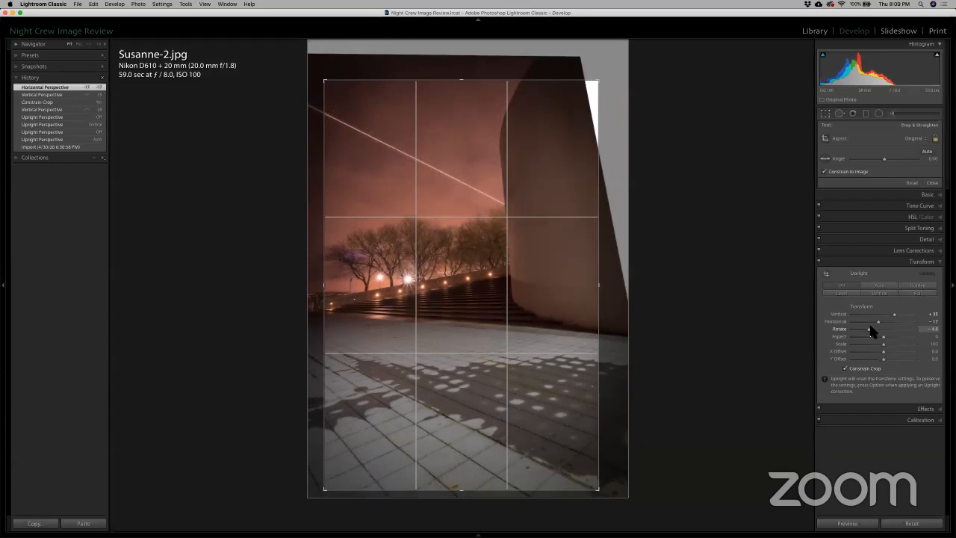
left_click_drag(871, 333, 886, 340)
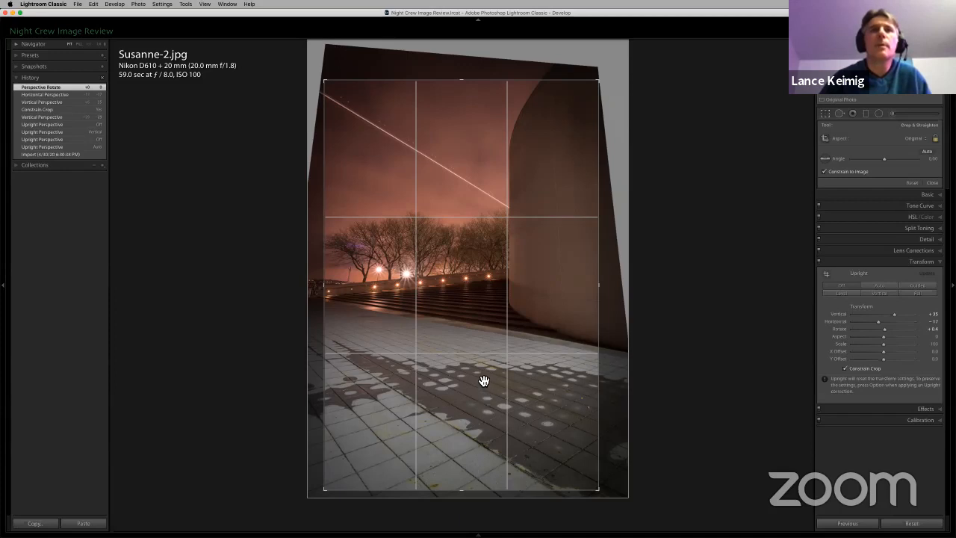
Step: Unlock the crop's aspect ratio, trim away the lower paved foreground, and apply the crop at 4 x 5 / 8 x 10
left_click(934, 140)
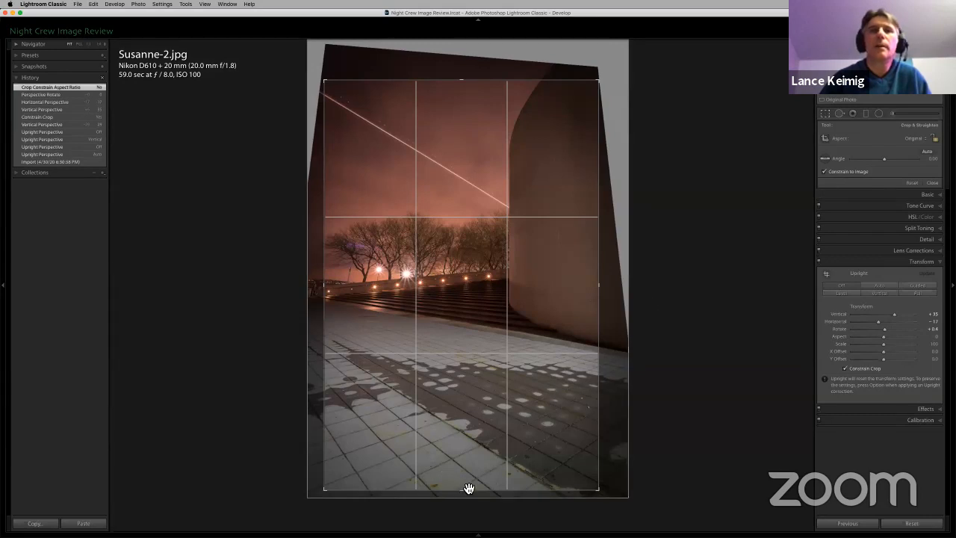
left_click_drag(467, 492, 472, 457)
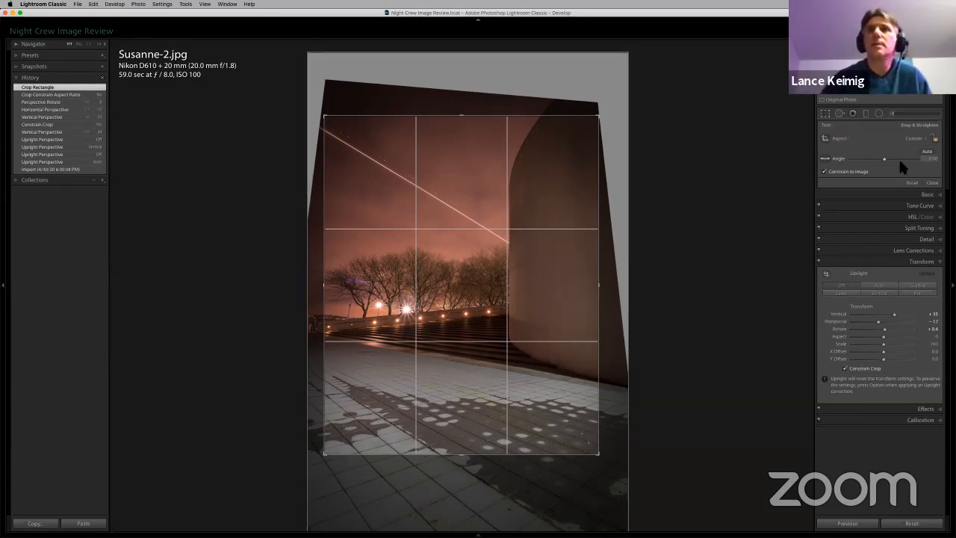
left_click(915, 139)
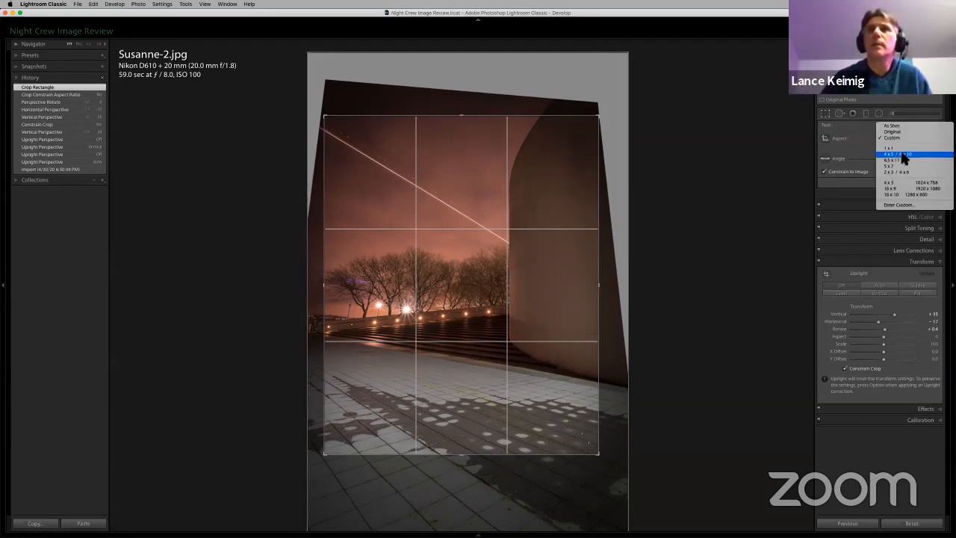
left_click(901, 154)
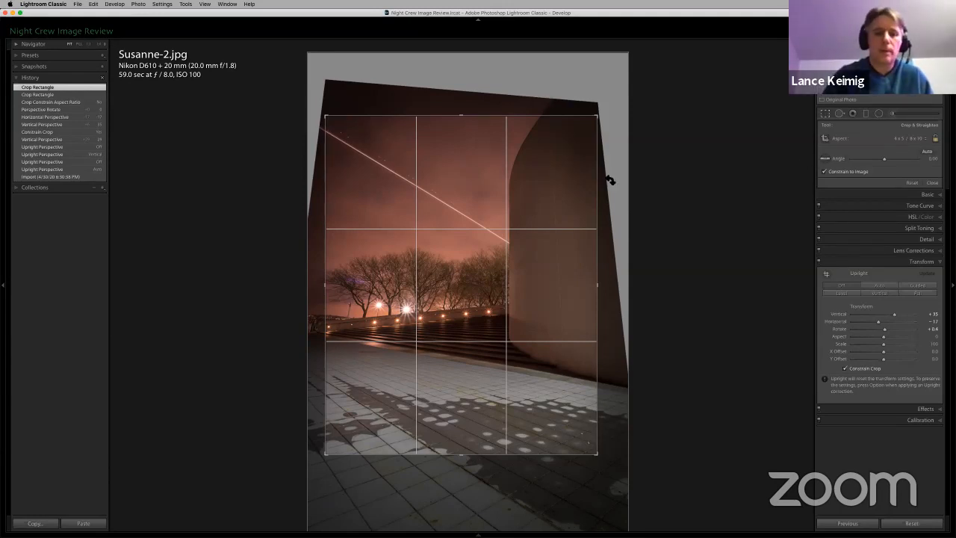
key("Return")
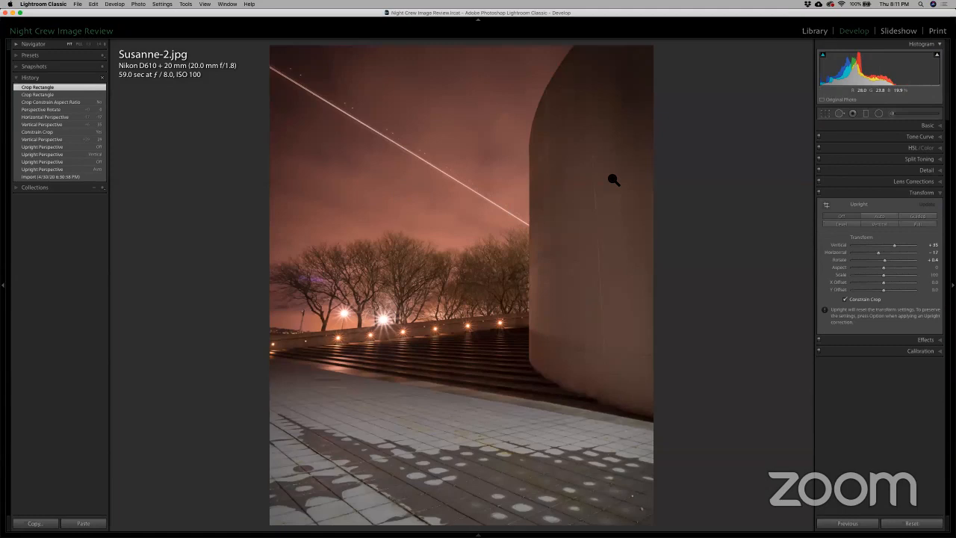
Step: Change the crop aspect to 8.5 x 11 and enlarge the frame slightly to include more of the pavement
key("r")
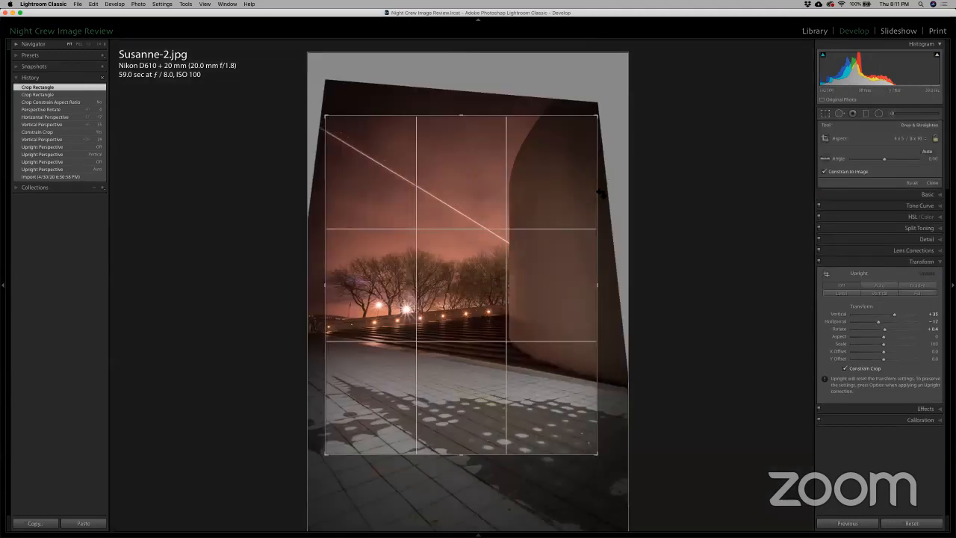
left_click(909, 138)
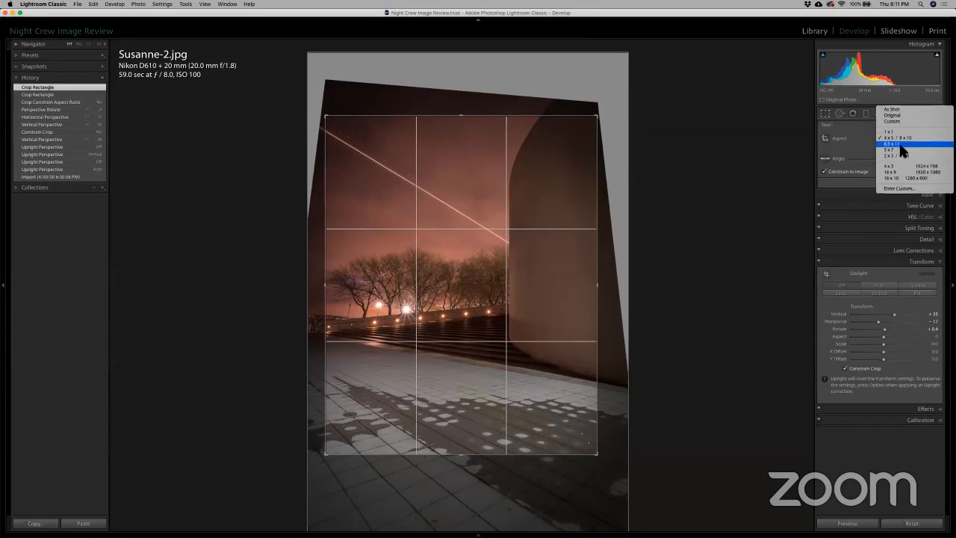
left_click(898, 143)
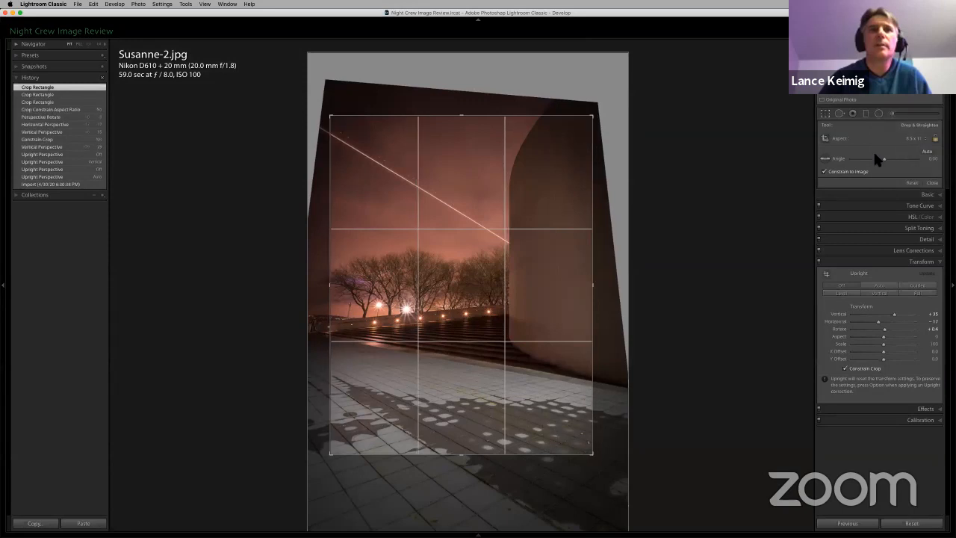
left_click_drag(462, 453, 465, 467)
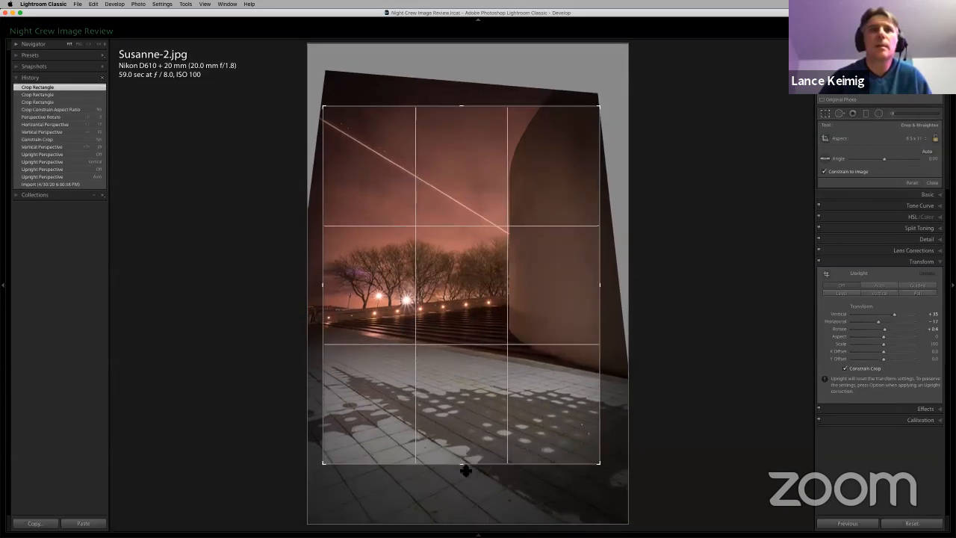
Step: Fine-tune the image position within the crop, rotate it to an angle of -0.65, and apply the crop
left_click_drag(460, 382, 463, 379)
left_click_drag(626, 164, 625, 165)
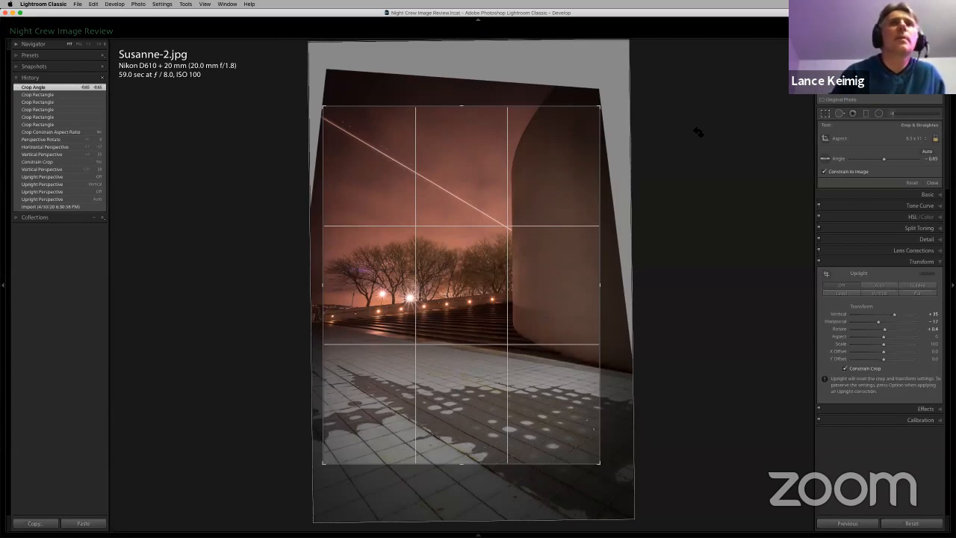
key("Return")
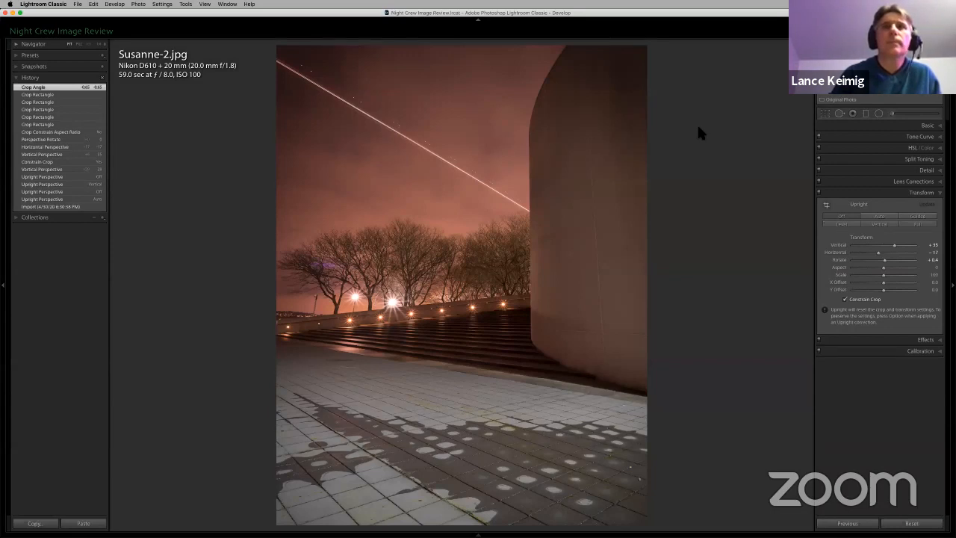
Step: Set the white balance by sampling the grey pavement in the foreground as the neutral target
left_click(929, 125)
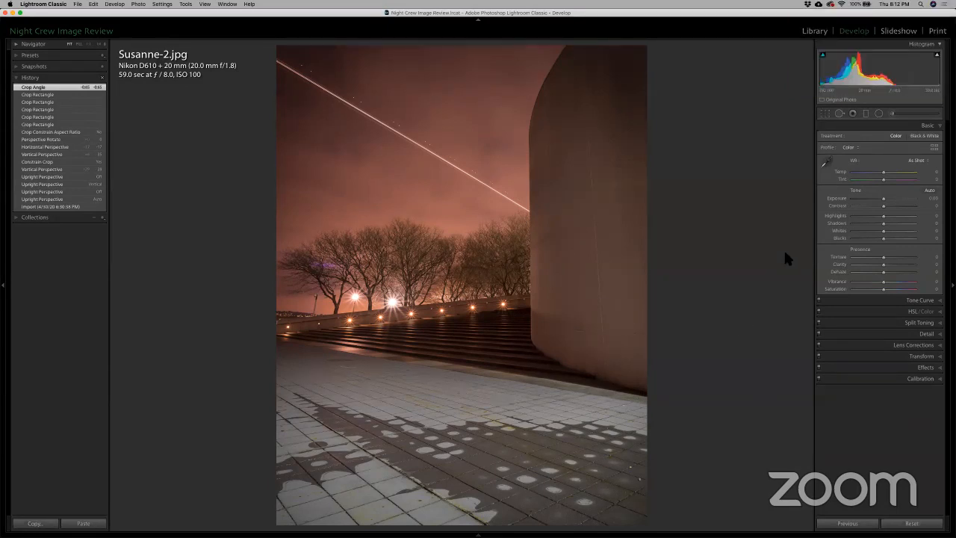
left_click(827, 163)
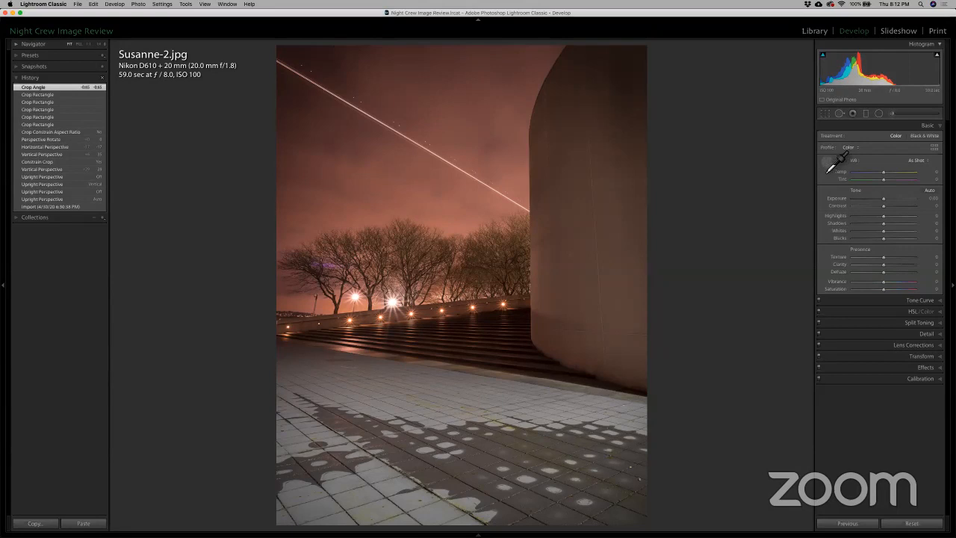
left_click(448, 429)
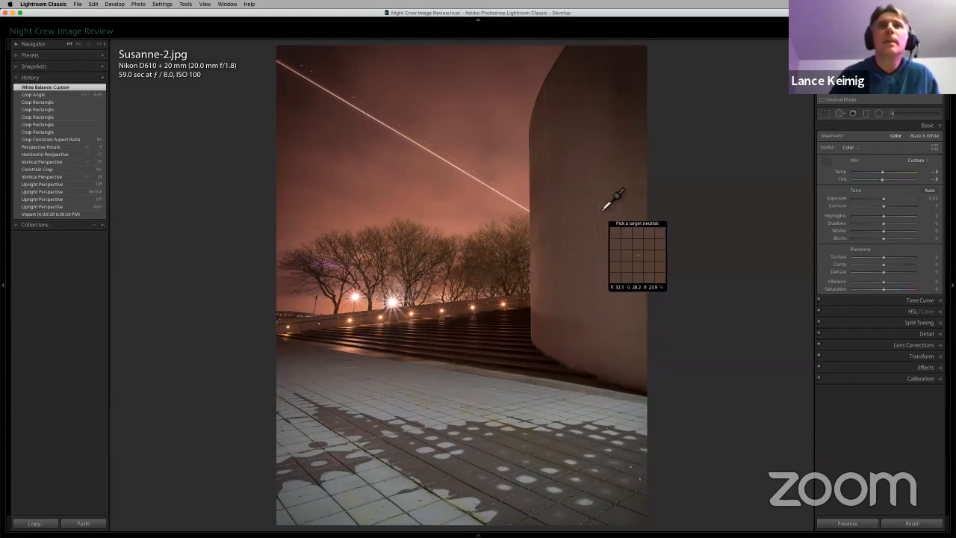
Step: Compare white balance samples from the curved wall, sky, low wall by the steps and pavement, finishing on the curved wall
left_click(604, 208)
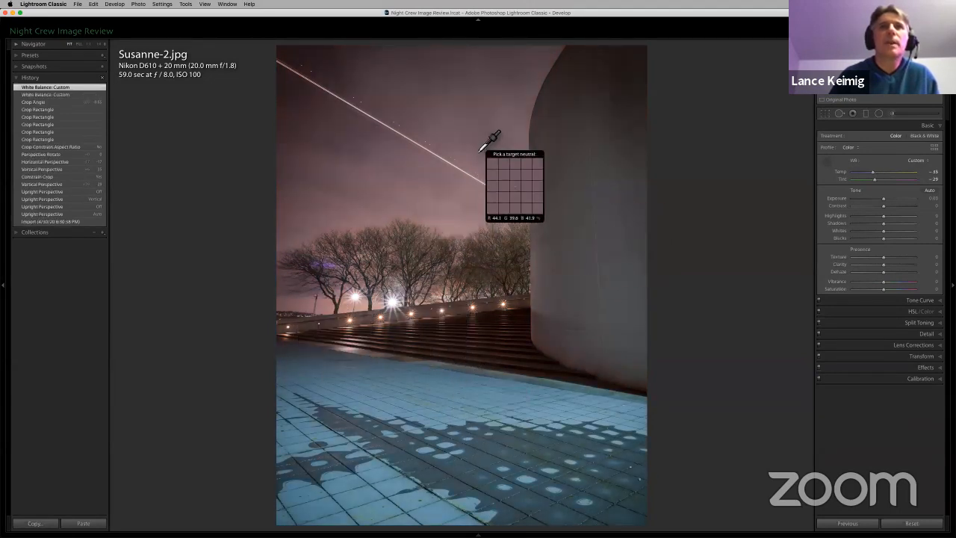
left_click(456, 127)
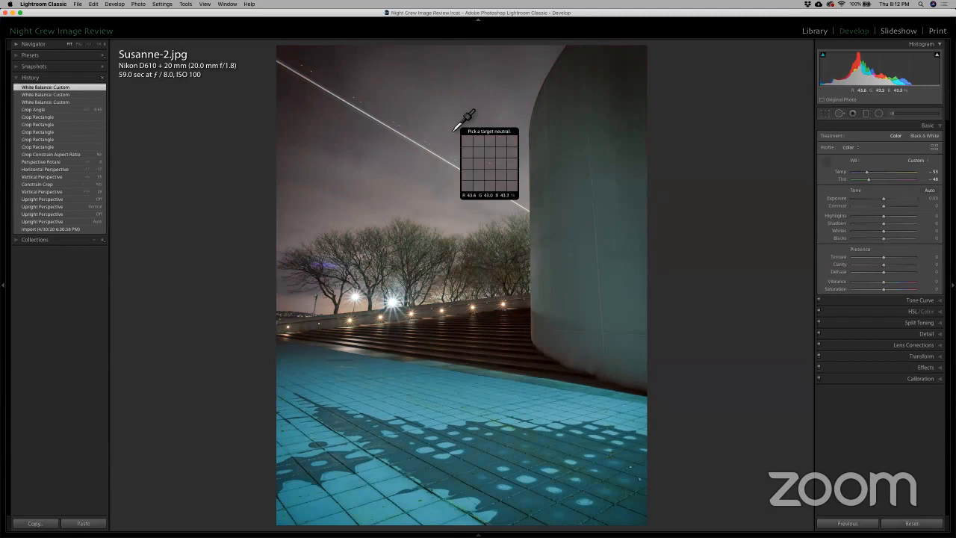
left_click(331, 331)
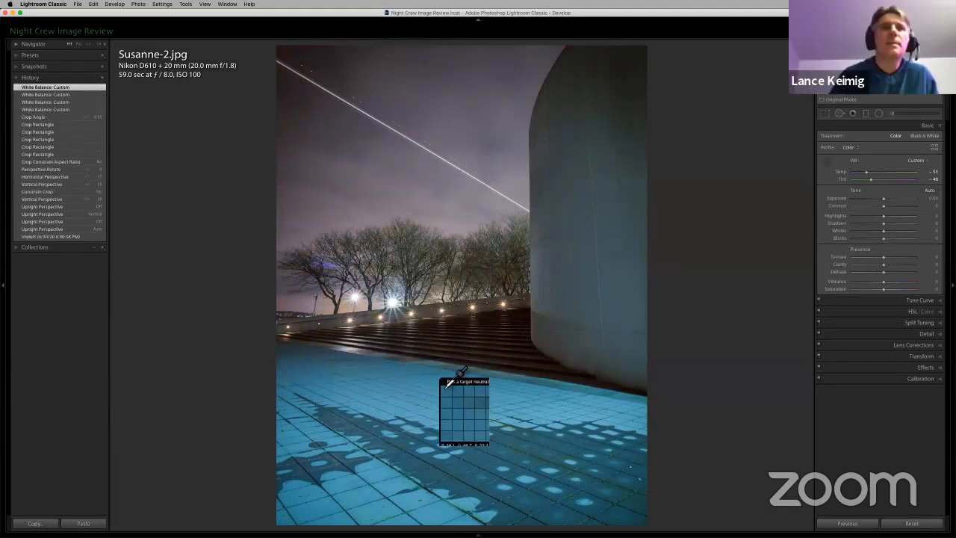
left_click(412, 423)
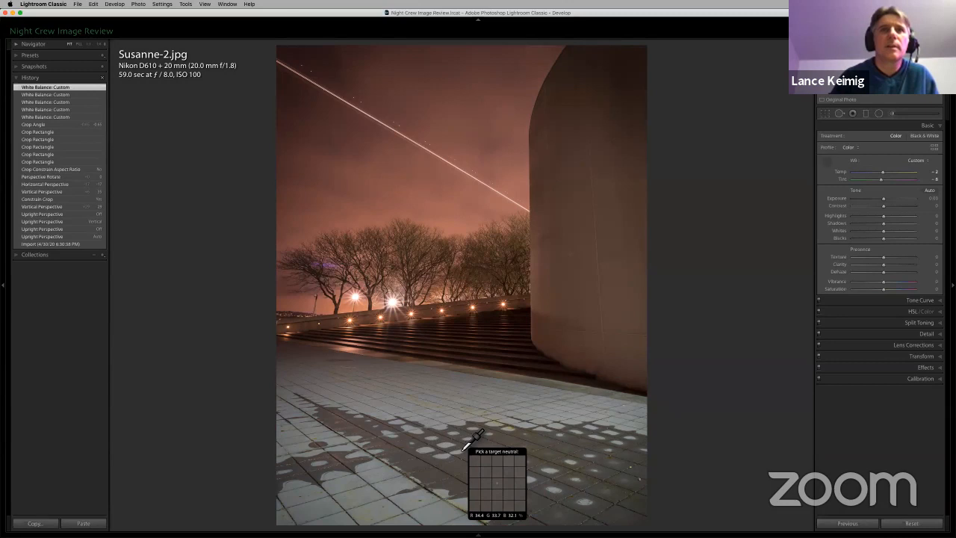
left_click(583, 241)
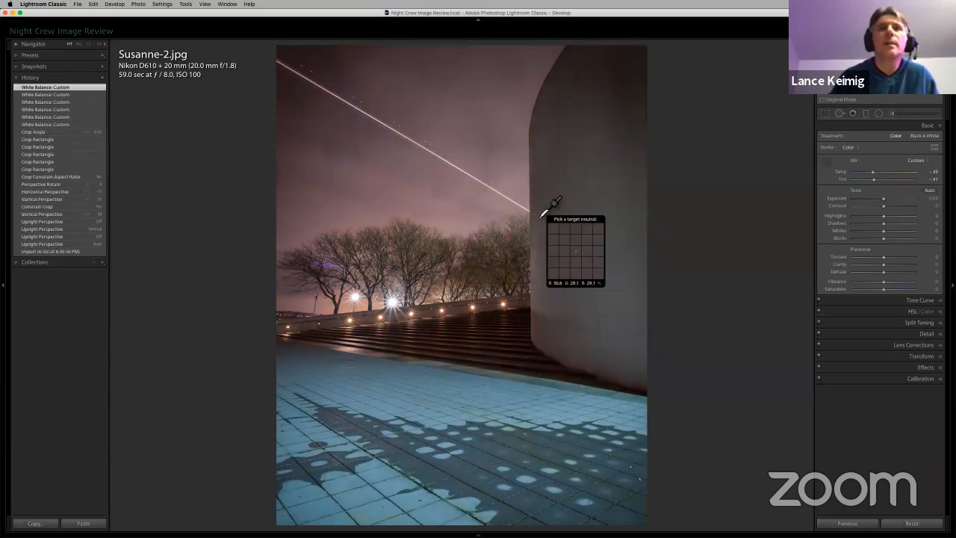
left_click(606, 234)
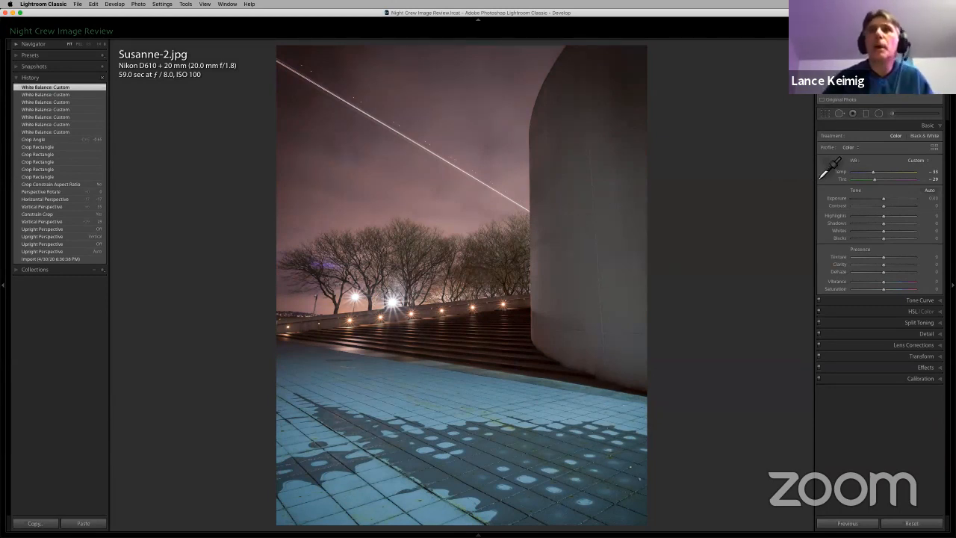
Step: Adjust the pavement's HSL saturation with the targeted adjustment tool, finishing with Aqua at +3 and Blue at +4
left_click(825, 159)
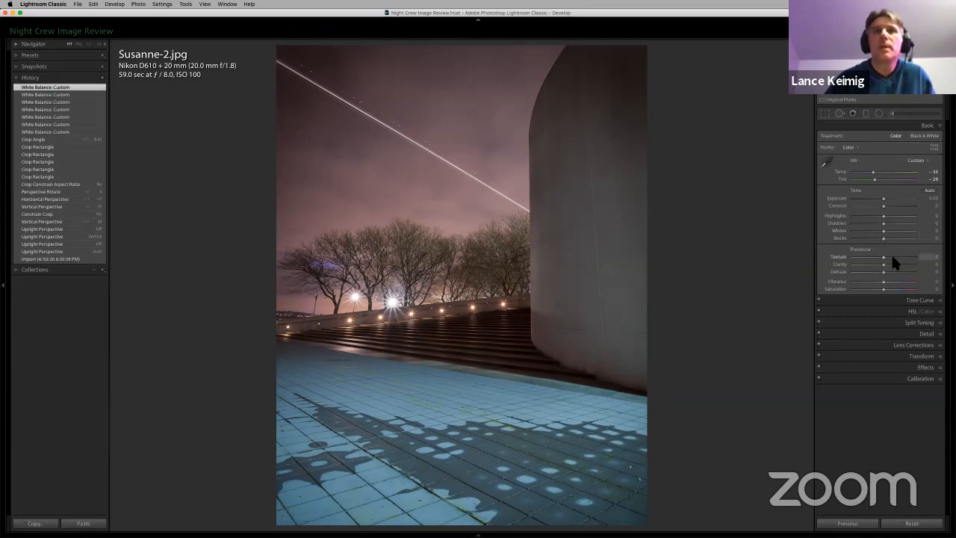
left_click(912, 311)
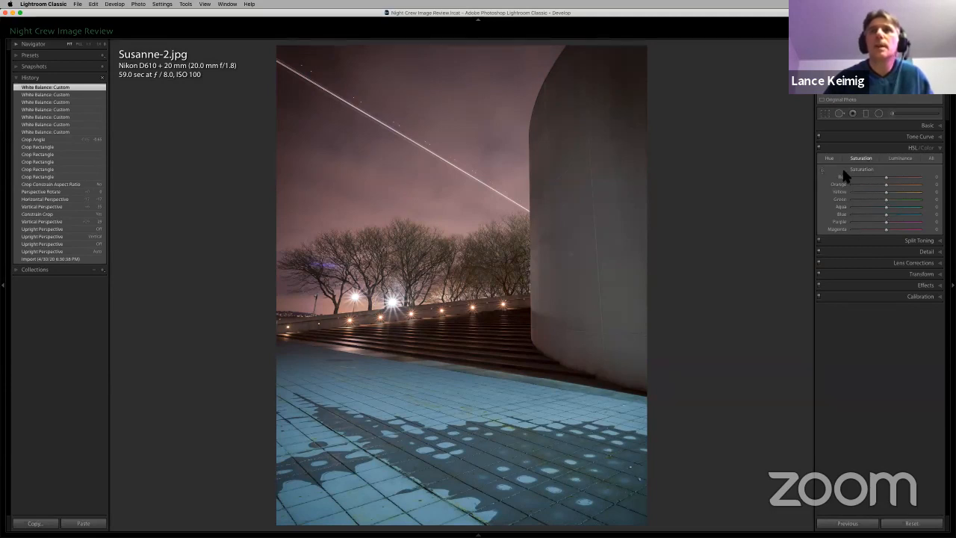
left_click(820, 168)
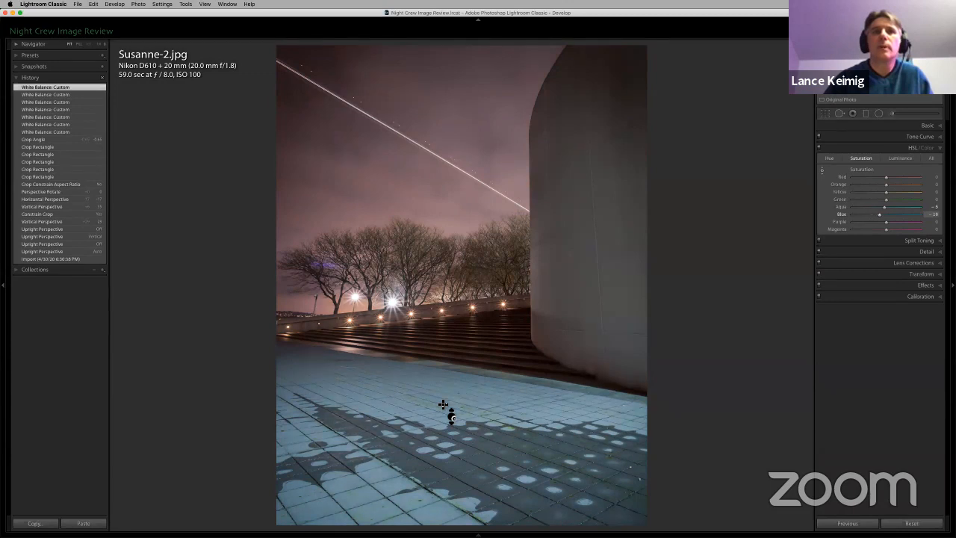
left_click_drag(442, 404, 442, 402)
Step: Try desaturating the reds and magentas in the sky, and reset both saturation values to 0
left_click_drag(447, 165, 447, 167)
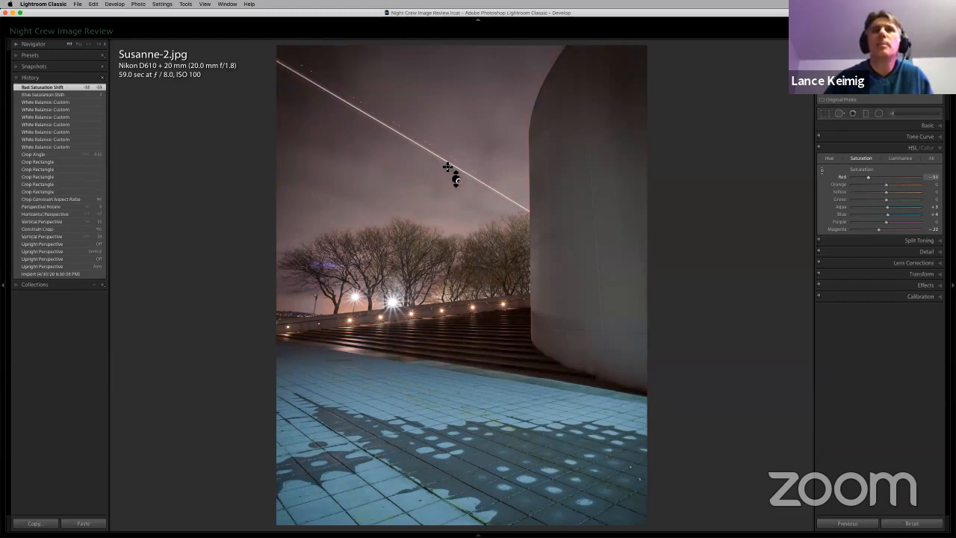
left_click_drag(446, 167, 447, 166)
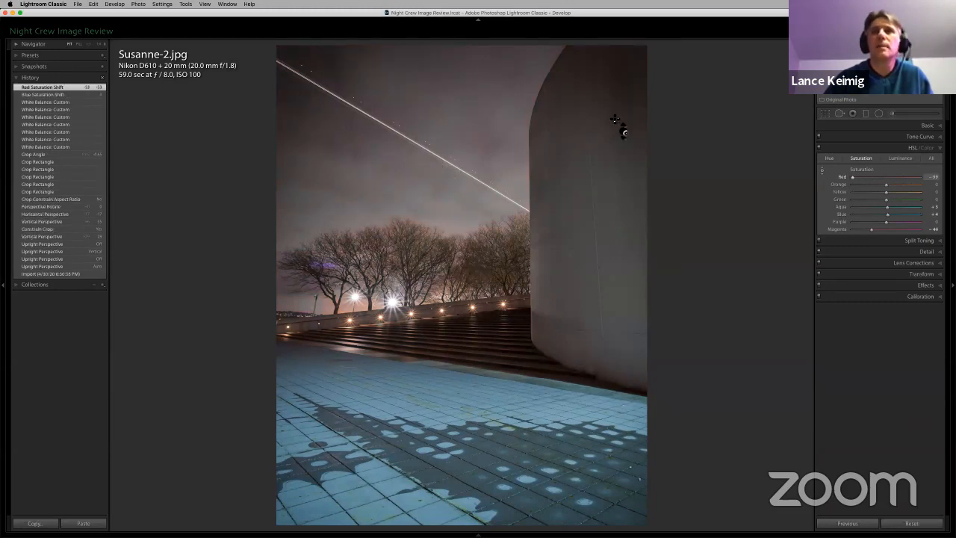
double_click(842, 178)
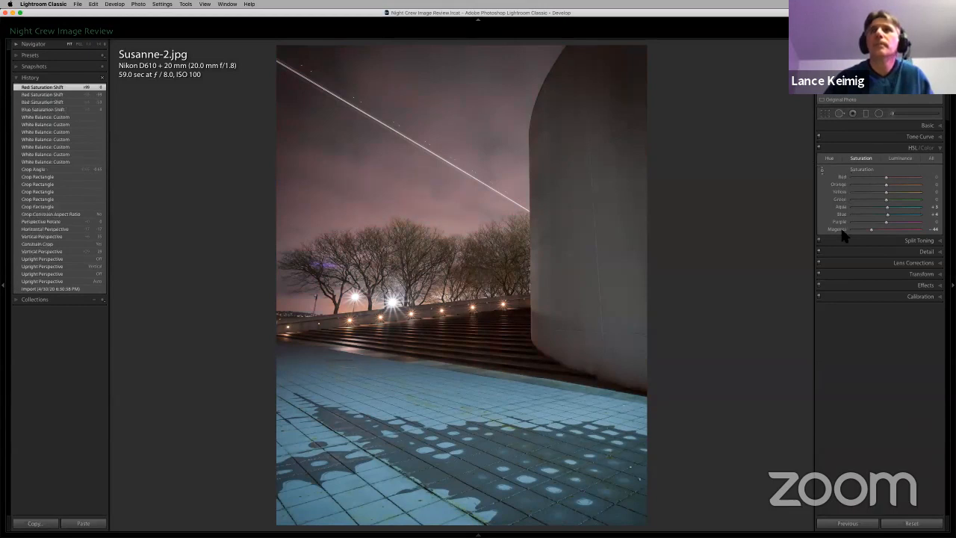
double_click(841, 229)
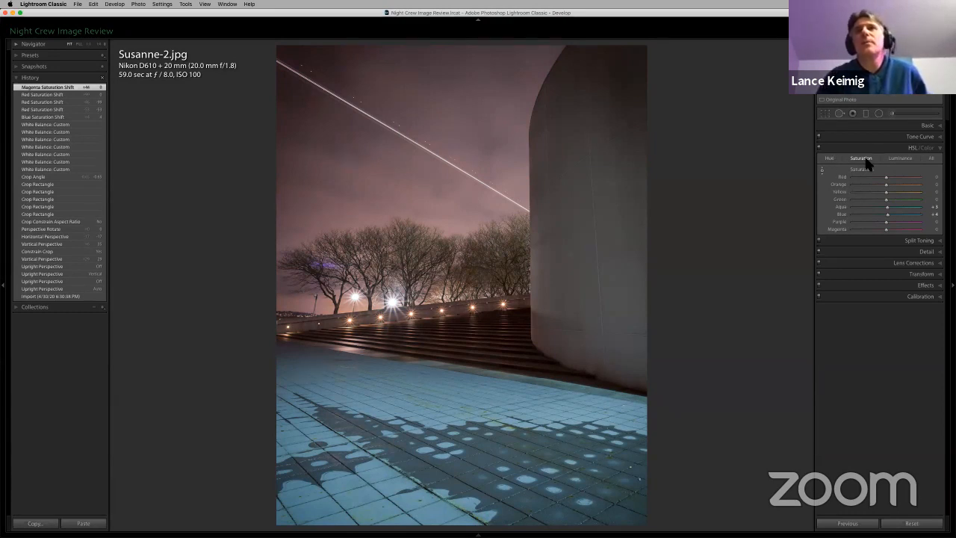
Step: Shift the pavement's hue toward teal with the targeted adjustment tool, setting Green to -6, Aqua to -57 and Blue to -48
left_click(829, 158)
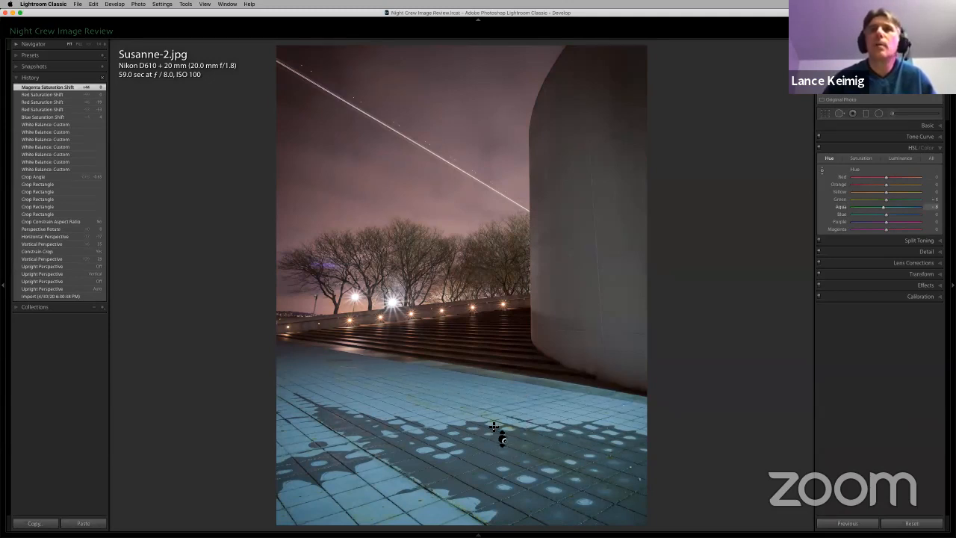
left_click_drag(493, 427, 494, 426)
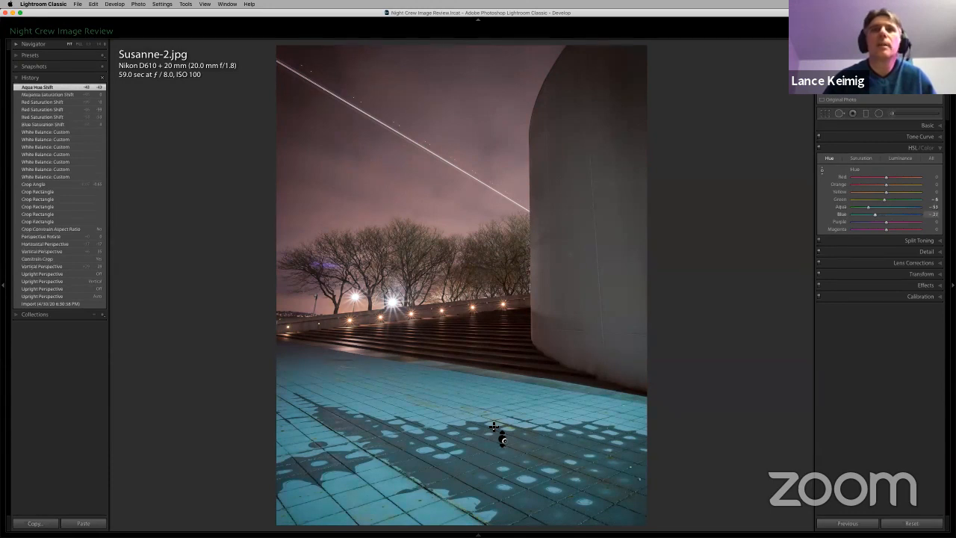
left_click_drag(494, 427, 458, 433)
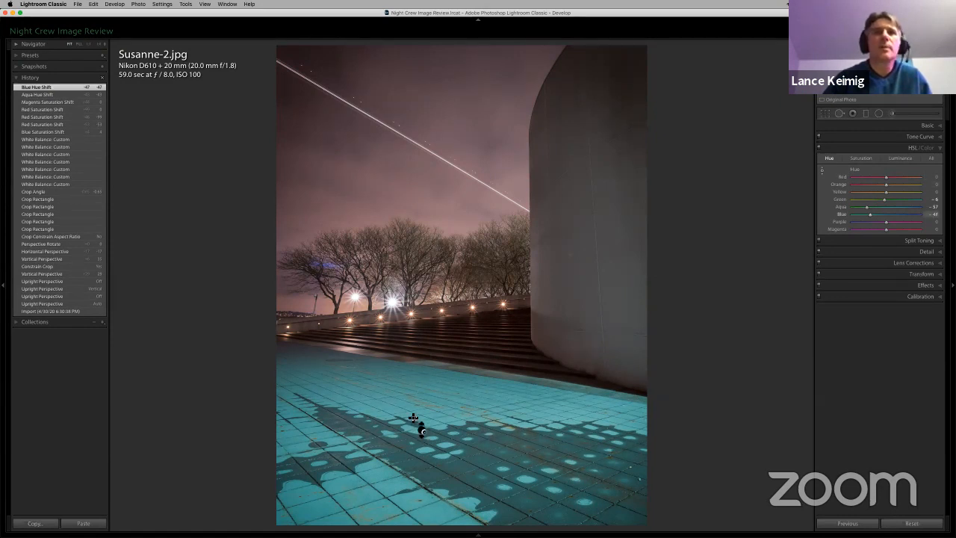
left_click_drag(413, 417, 414, 420)
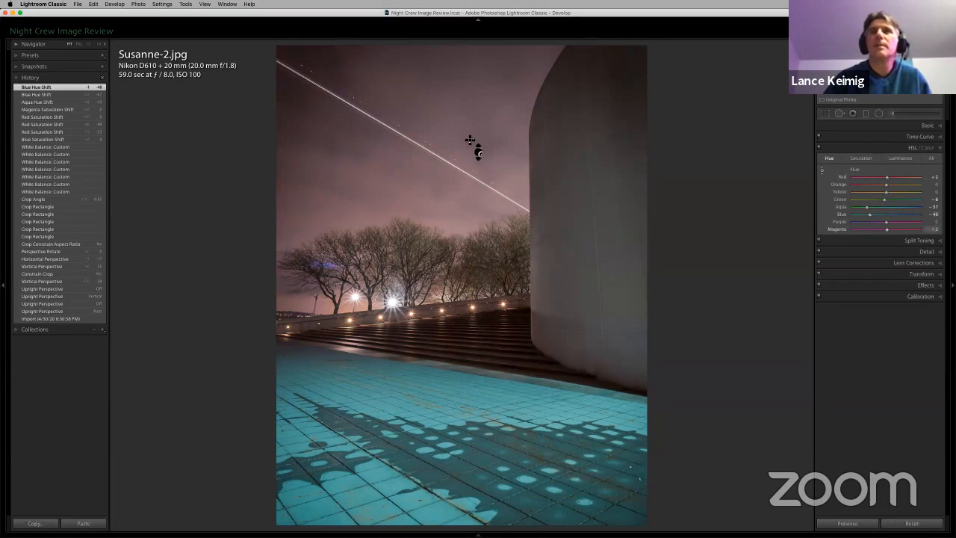
Step: Shift the sky's hue with targeted adjustment to Red -62 and Magenta -50, and put the tool away
left_click_drag(469, 140, 470, 142)
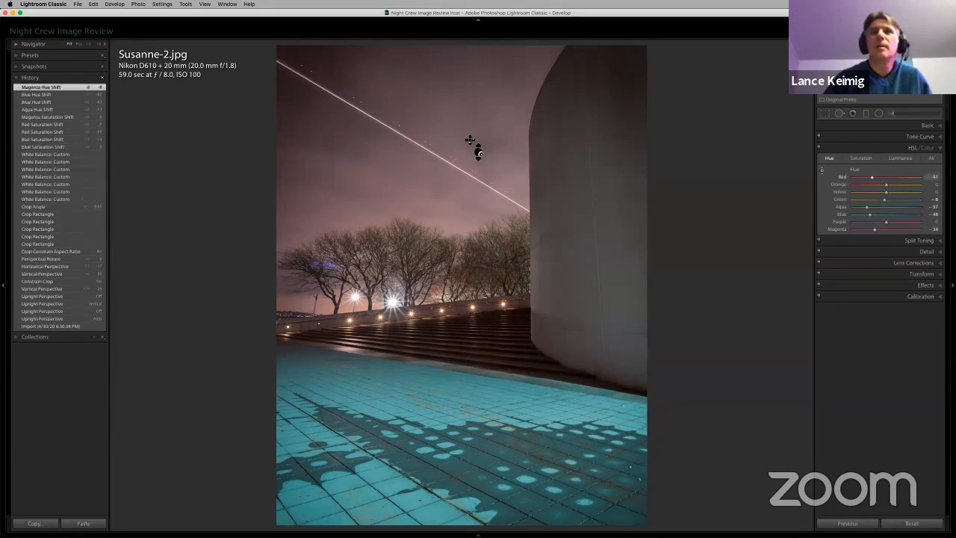
mouse_move(470, 140)
left_mouse_down()
mouse_move(482, 143)
mouse_move(475, 130)
left_mouse_up()
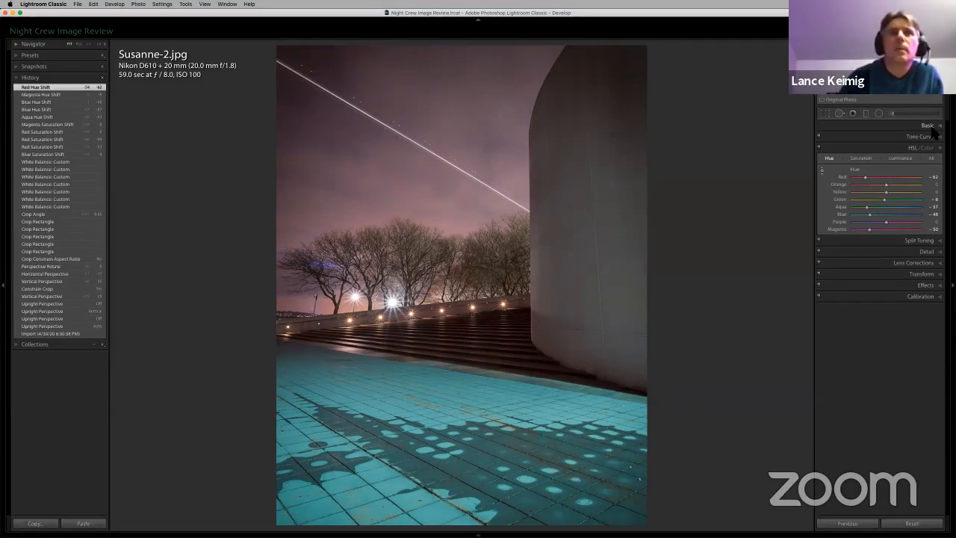
left_click(822, 169)
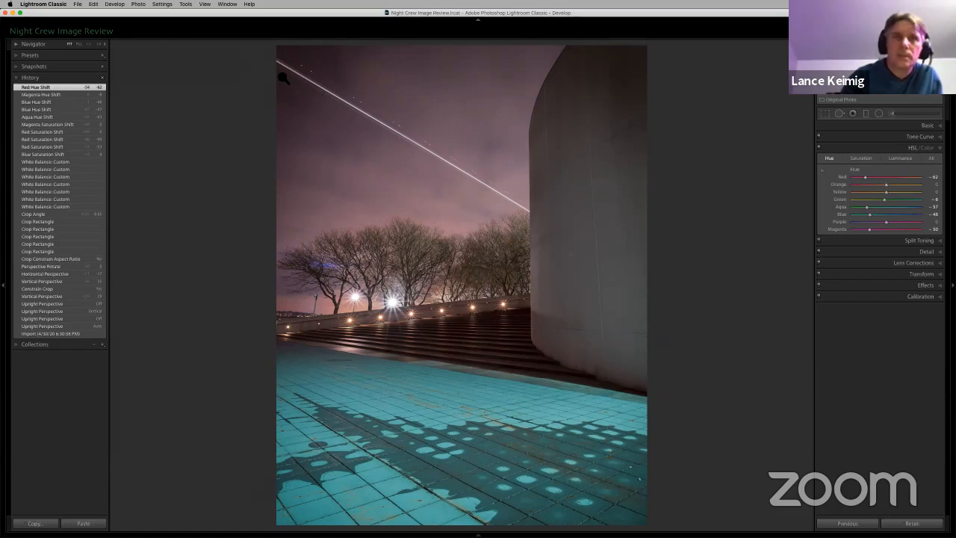
Step: View the photo full screen without the interface, and return to the editing view
key("l")
key("f")
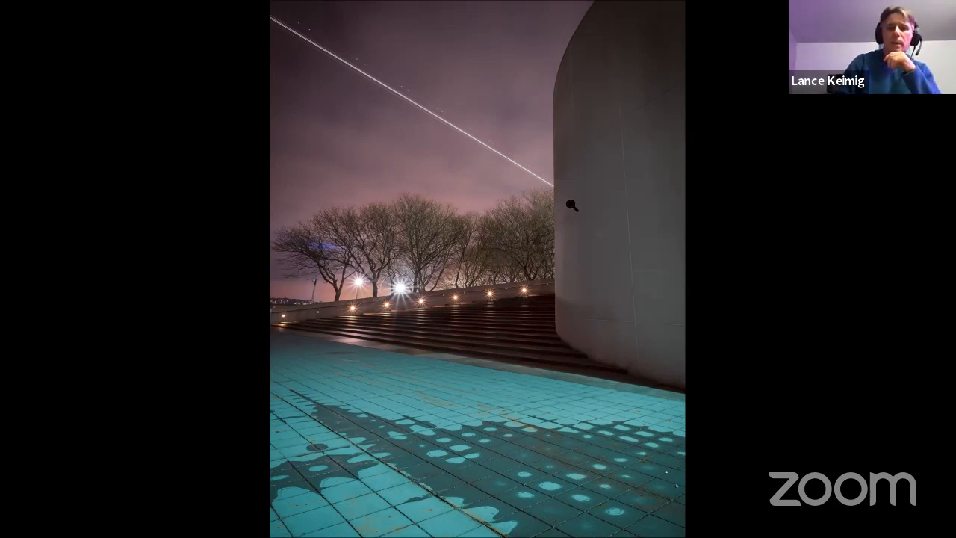
key("Escape")
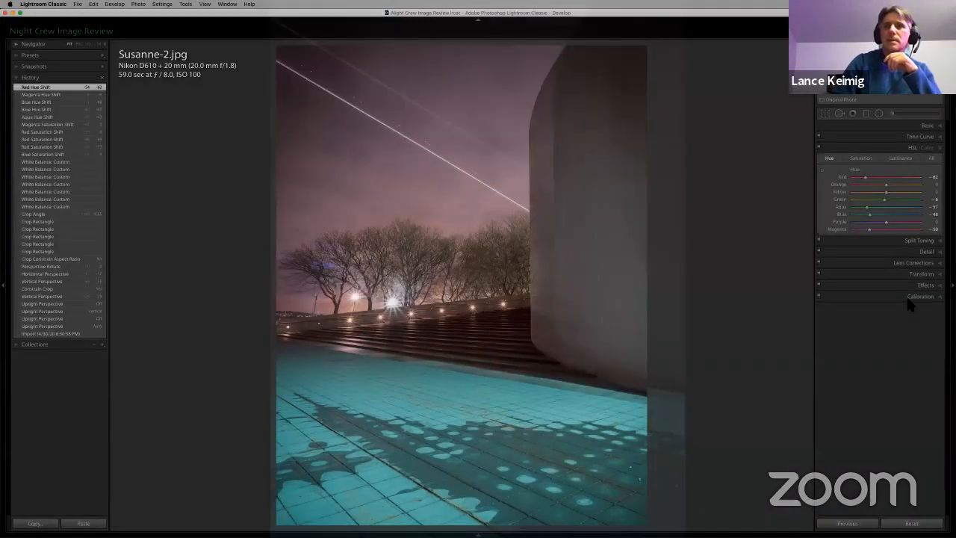
Step: Try the Full Upright perspective correction on the plaza photo and undo it
left_click(931, 274)
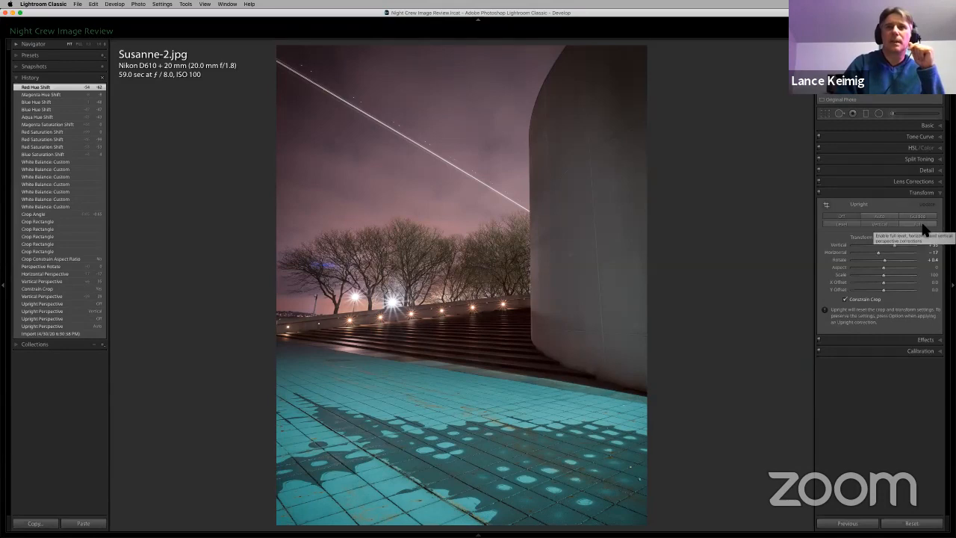
left_click(921, 225)
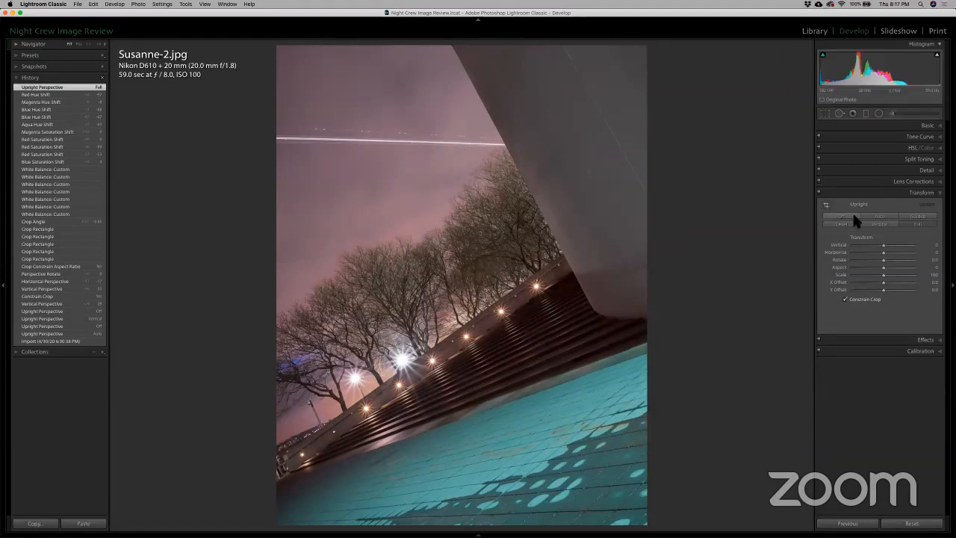
key("super+z")
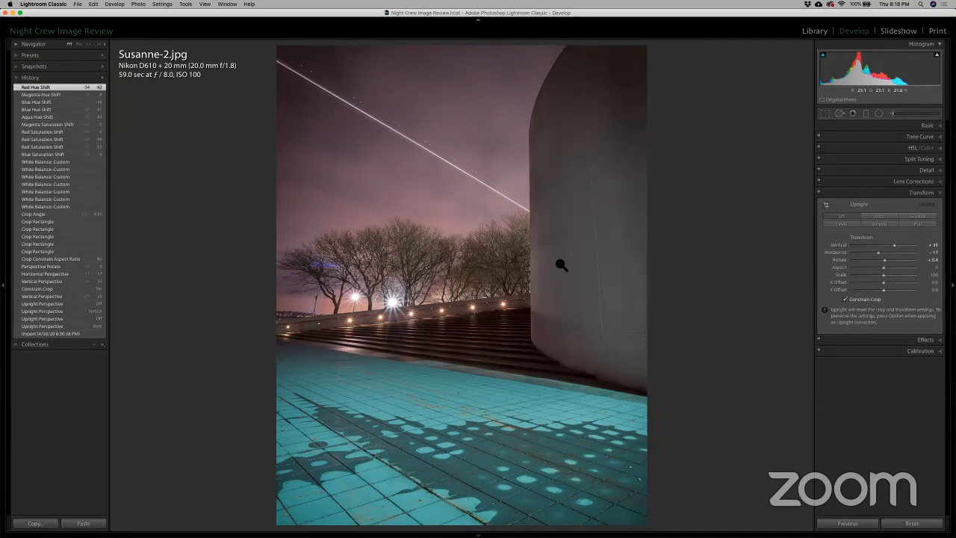
Step: Try a slightly tighter 8.5 x 11 crop that places the light trail at the frame corner, and undo it
key("r")
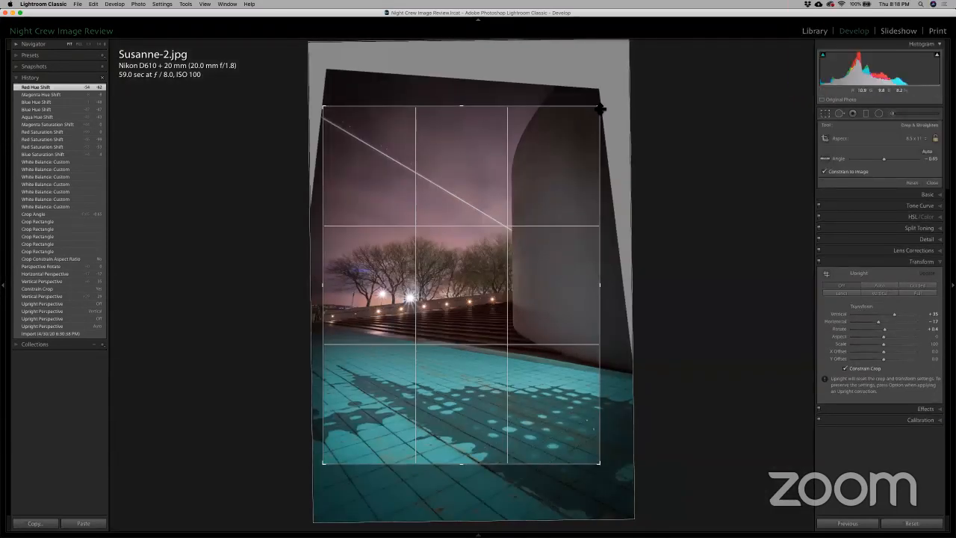
left_click_drag(600, 106, 595, 112)
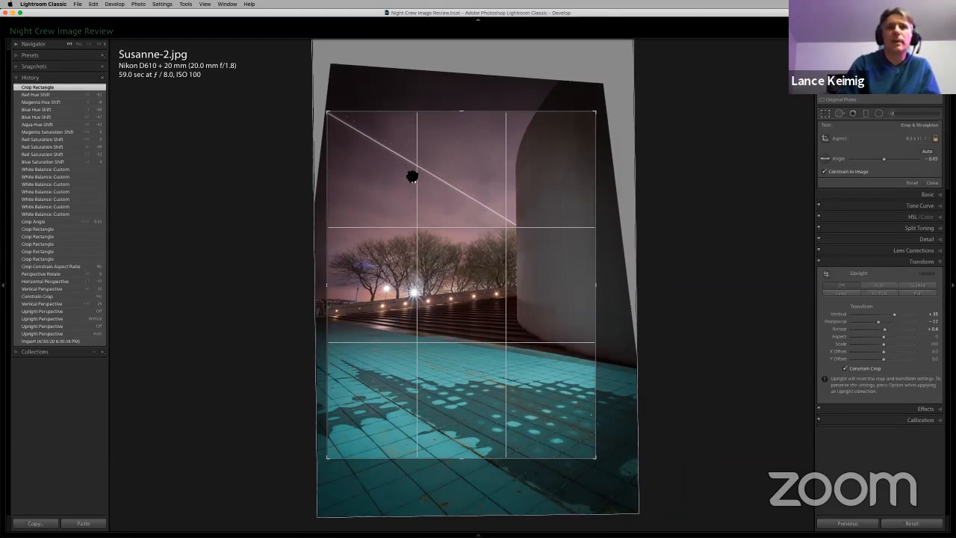
key("Return")
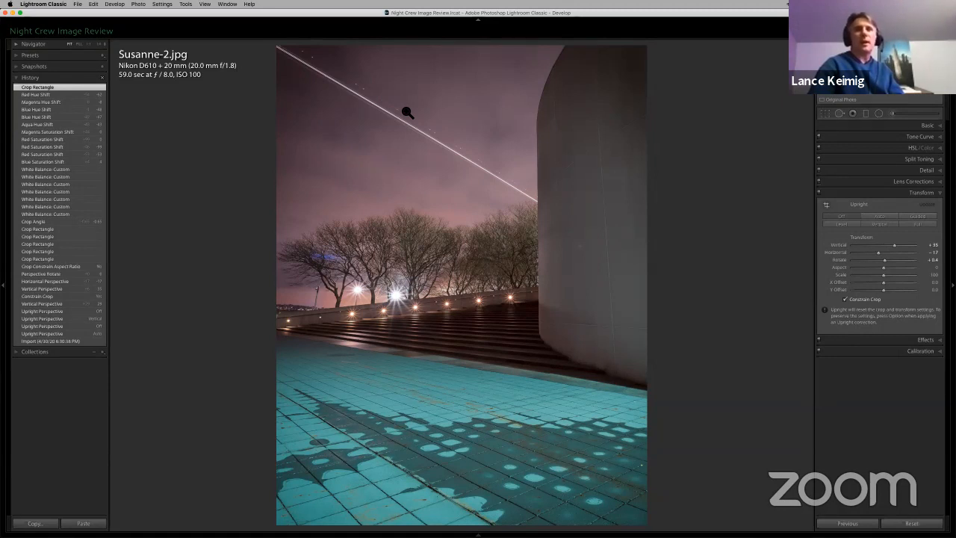
key("super+z")
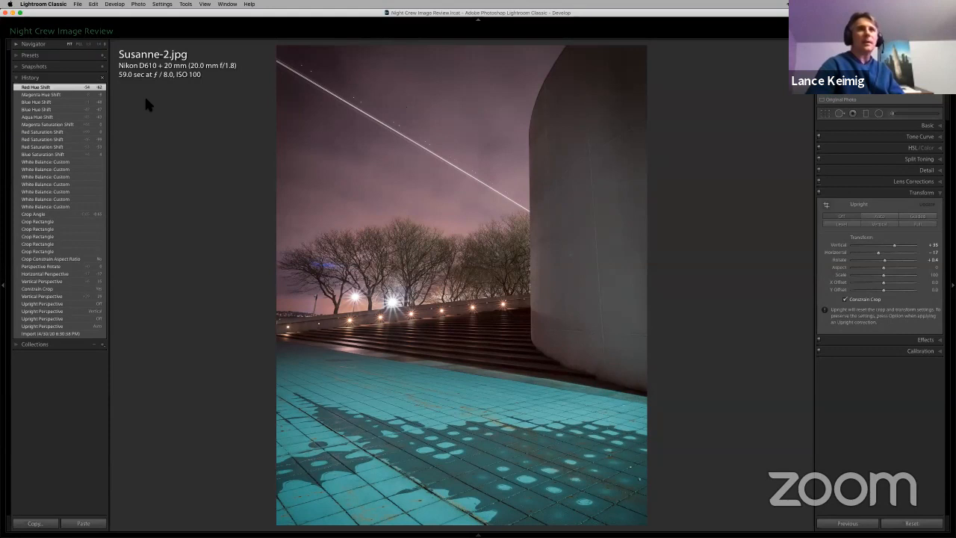
Step: Shift the image slightly upward within the crop so the light trail starts at the frame's corner, and apply the crop
key("r")
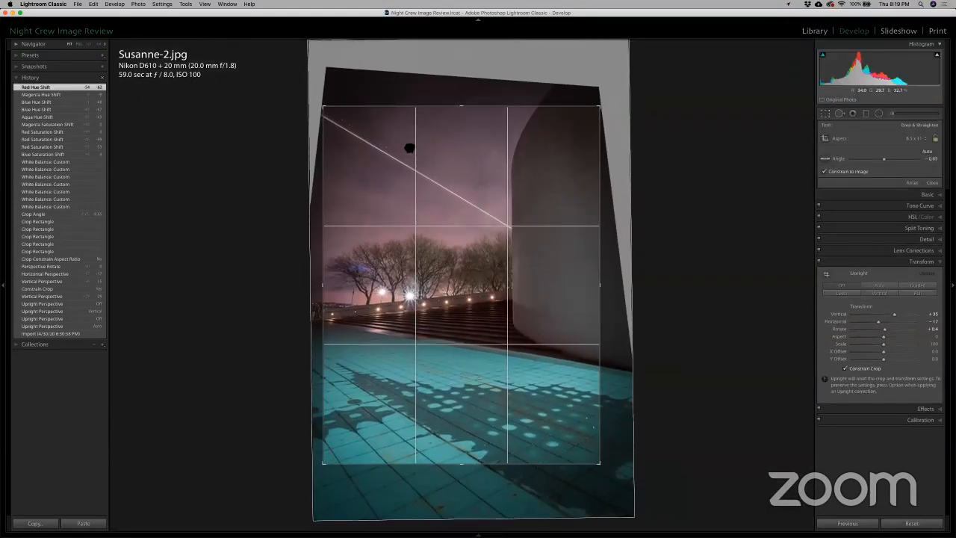
left_click_drag(409, 148, 407, 144)
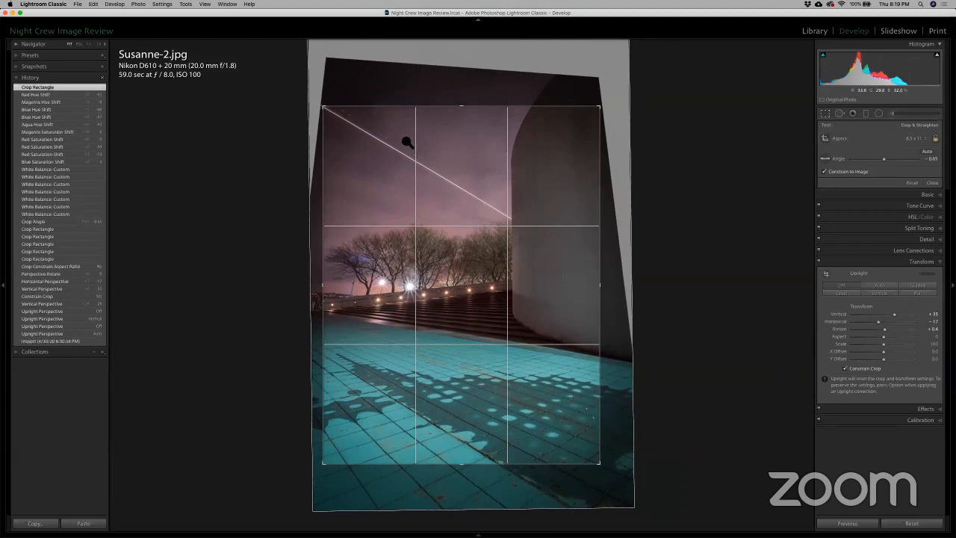
key("Return")
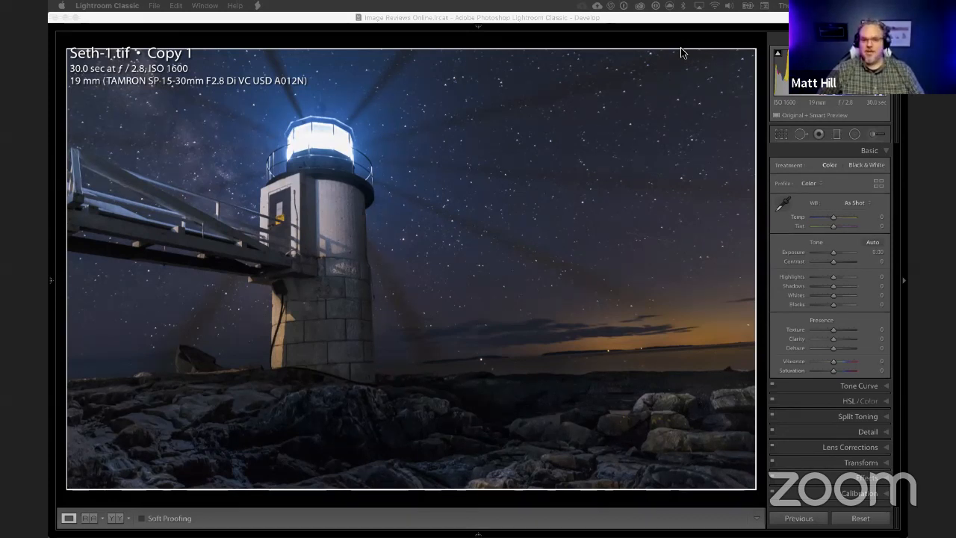
Step: Straighten the lighthouse photo by rotating it slightly clockwise with Crop & Straighten, and apply the crop
mouse_move(517, 21)
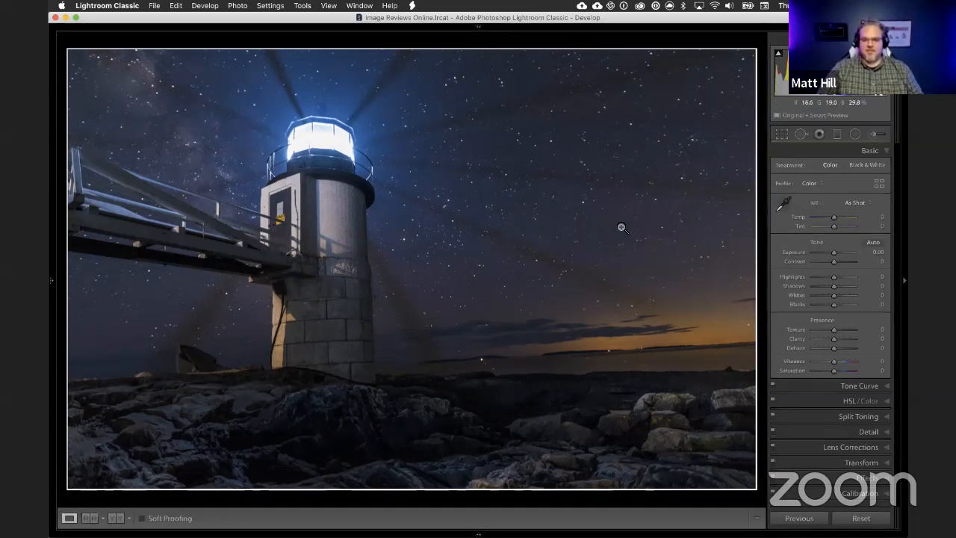
left_click(781, 135)
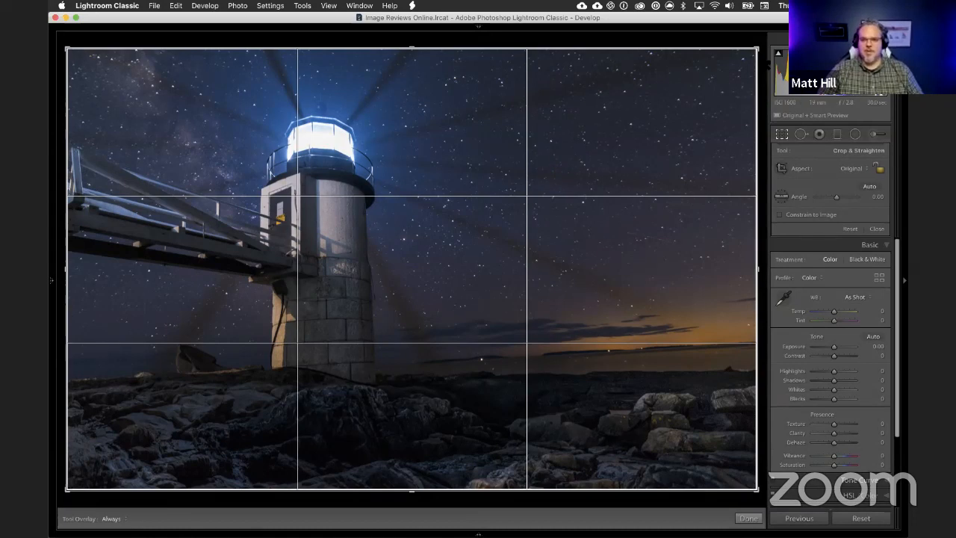
left_click_drag(836, 197, 836, 197)
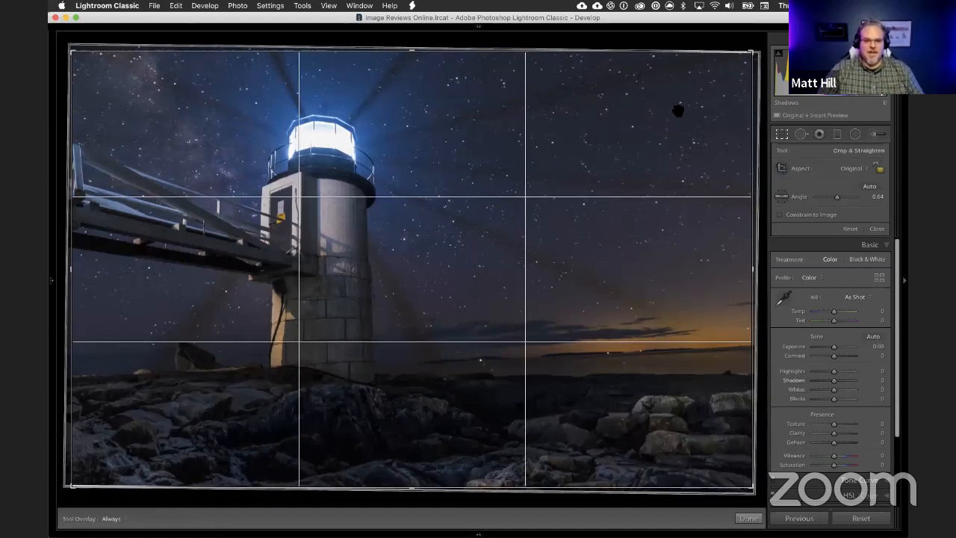
mouse_move(757, 54)
left_mouse_down()
mouse_move(765, 69)
mouse_move(769, 58)
left_mouse_up()
key("Return")
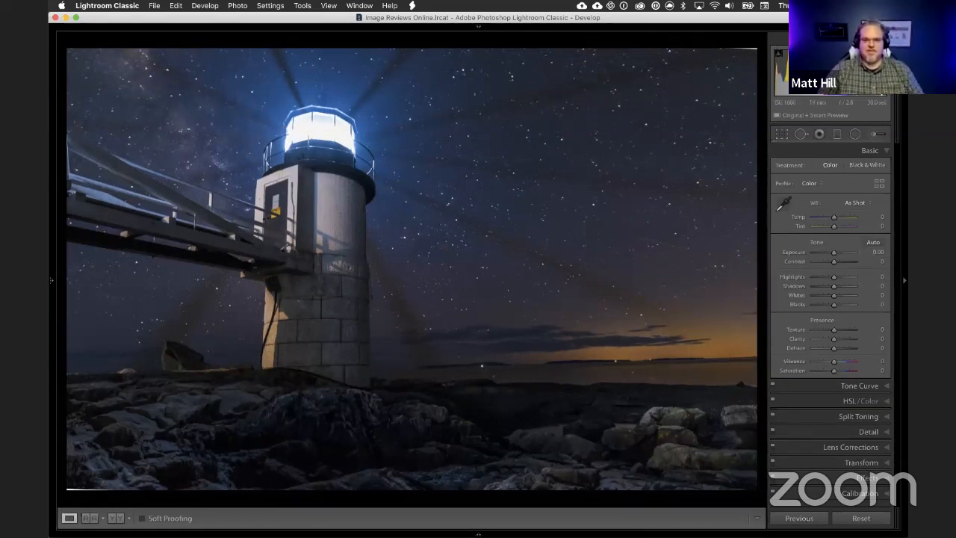
Step: Refine the lighthouse photo's straightening in two more crop passes, rotating it a little further clockwise
left_click(780, 133)
left_click_drag(750, 64, 754, 69)
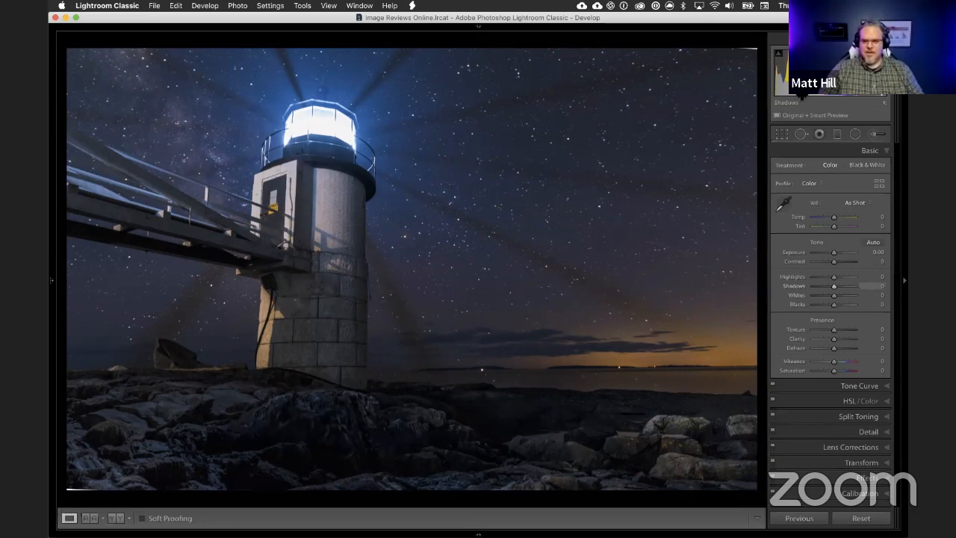
left_click(781, 133)
left_click_drag(750, 206, 750, 203)
Step: Show the before version of the lighthouse photo and inspect the tower, horizon and foreground rocks up close
key("backslash")
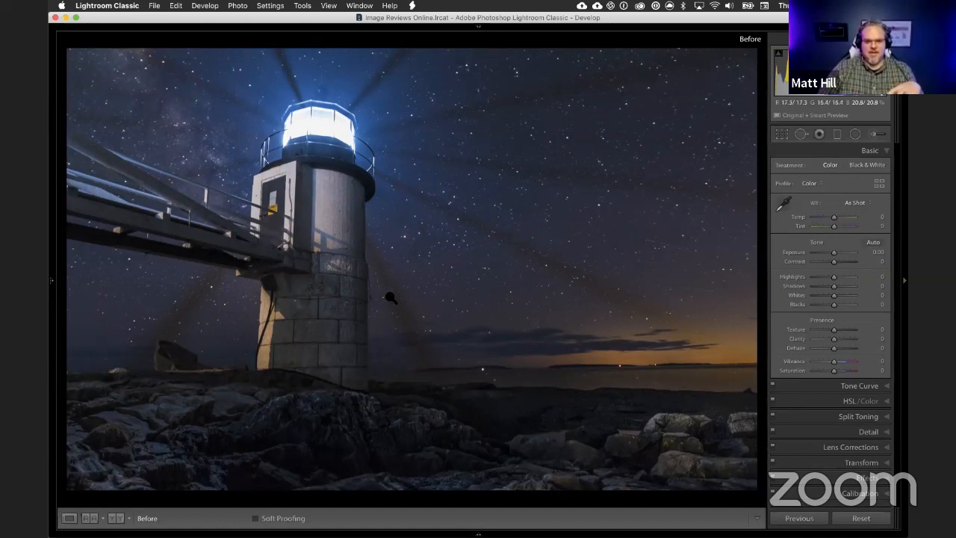
left_click(333, 184)
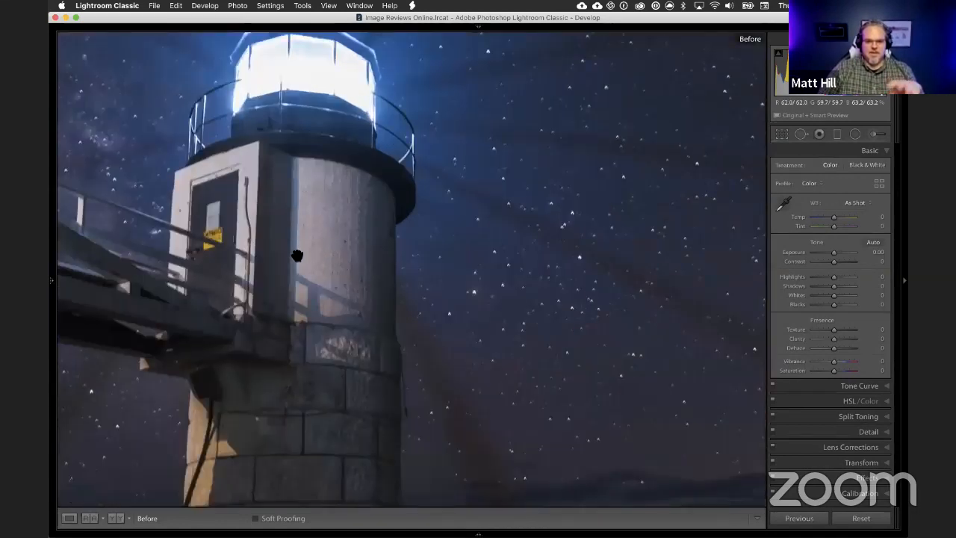
left_click_drag(253, 242, 304, 178)
left_click_drag(326, 273, 323, 188)
left_click_drag(403, 447, 360, 257)
left_click_drag(630, 312, 510, 281)
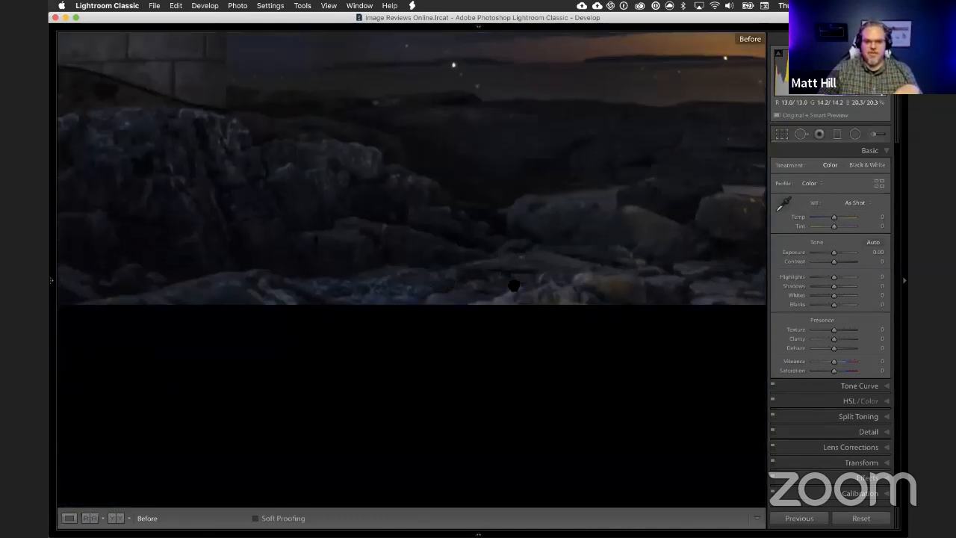
left_click_drag(567, 279, 430, 272)
left_click_drag(592, 253, 691, 256)
left_click_drag(415, 245, 660, 268)
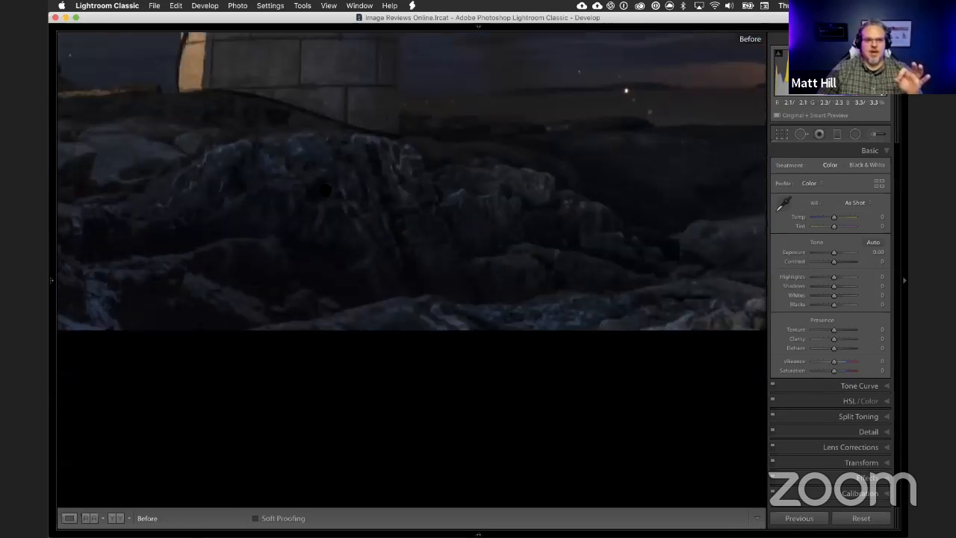
Step: Examine the lighthouse photo's foreground rocks and tower base, then the stars and dark beam across the open sky at close range
left_click_drag(426, 206, 568, 232)
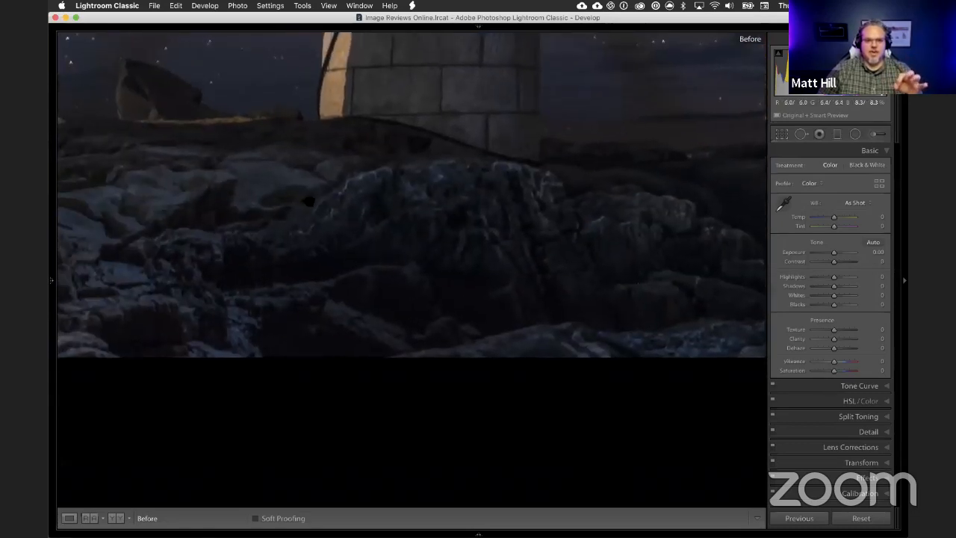
left_click_drag(304, 201, 422, 215)
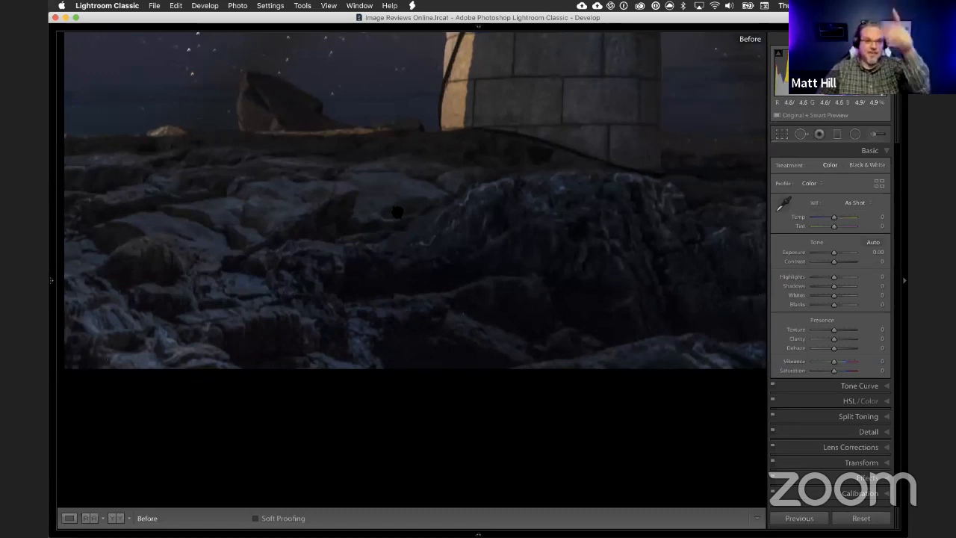
left_click_drag(523, 227, 341, 283)
left_click_drag(601, 84, 292, 371)
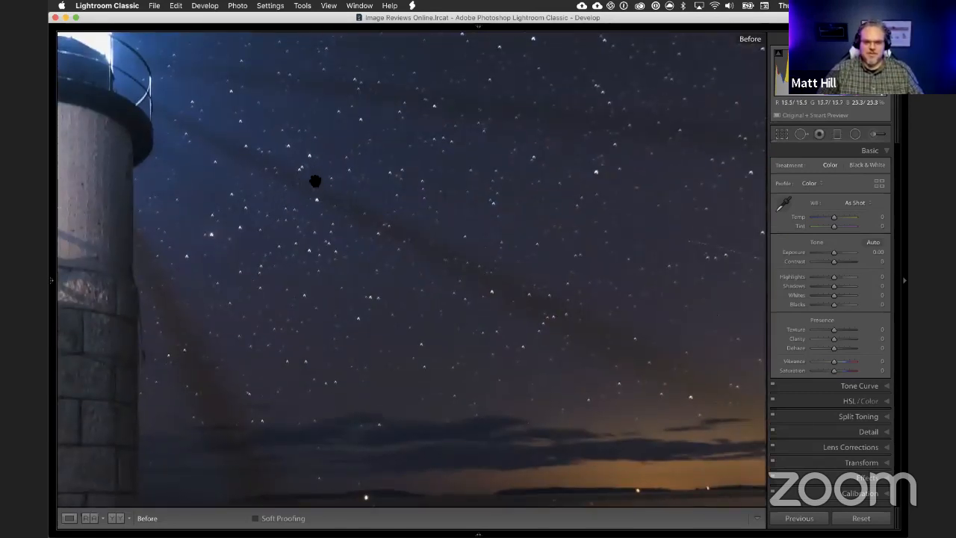
left_click(315, 181)
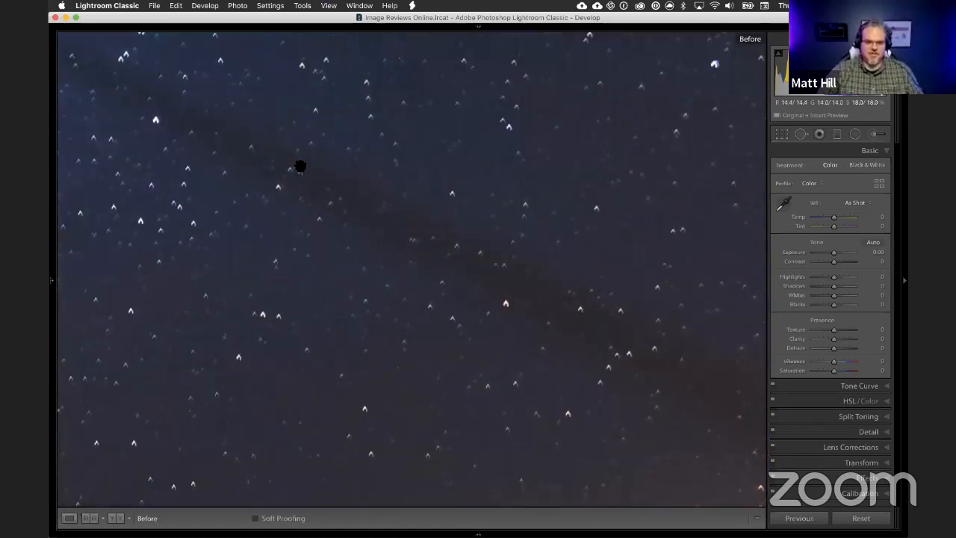
left_click_drag(255, 147, 373, 245)
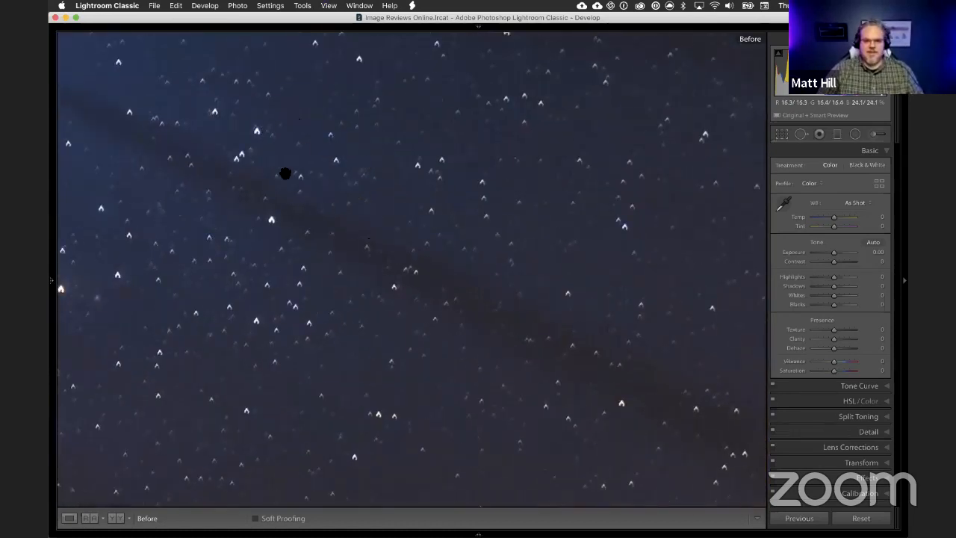
left_click_drag(585, 256, 297, 251)
left_click_drag(484, 164, 368, 305)
left_click_drag(424, 196, 211, 85)
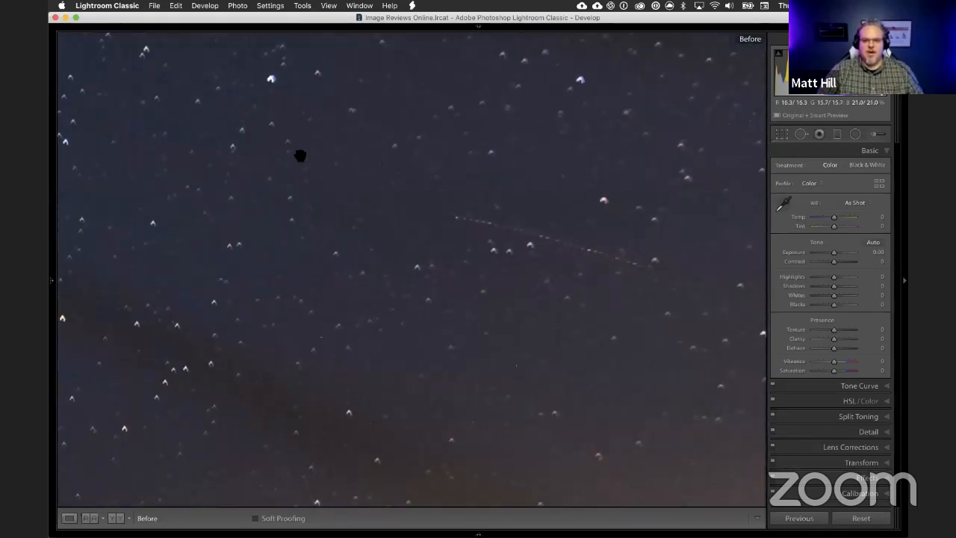
left_click(317, 225)
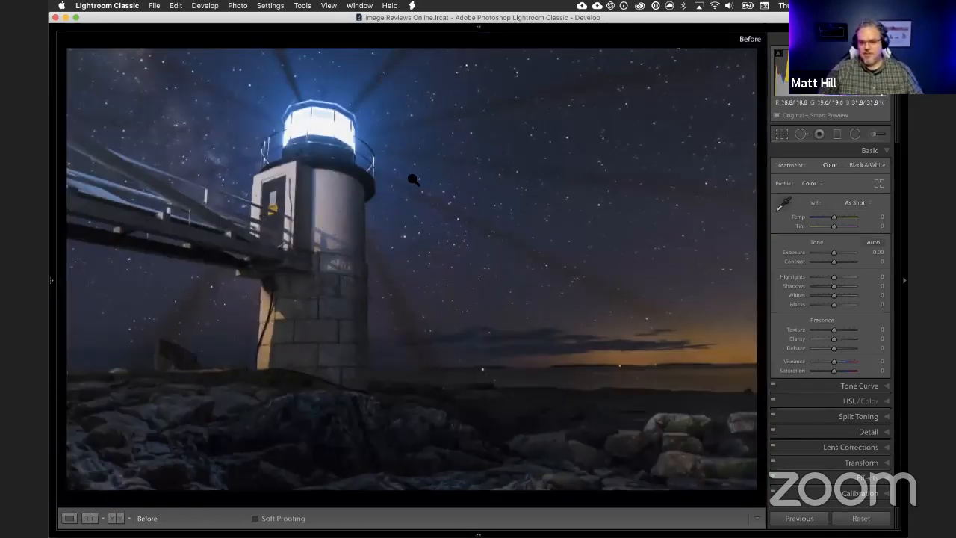
Step: Inspect the sky beside the lantern gallery and follow the tower's stonework down to the rocks at its base
left_click(472, 190)
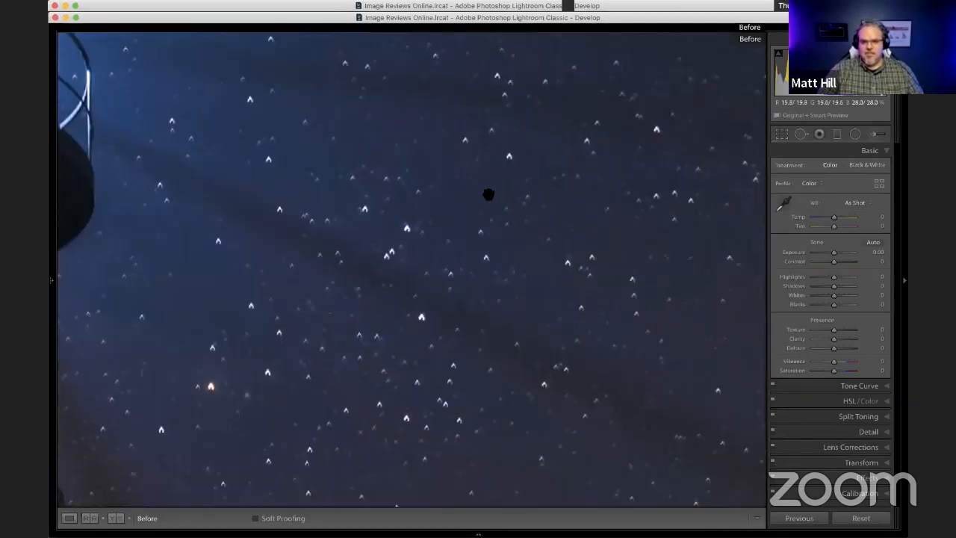
left_click_drag(395, 214, 536, 199)
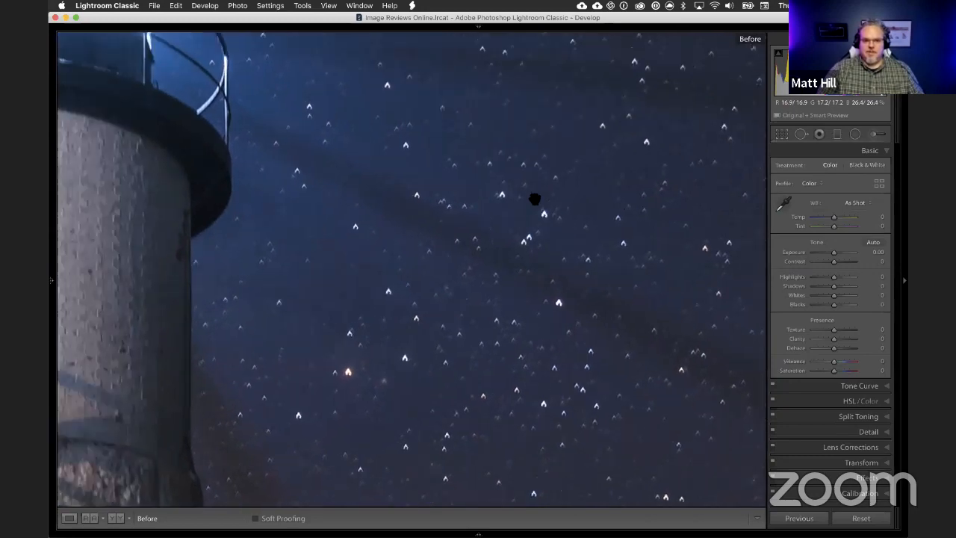
left_click_drag(480, 241, 518, 205)
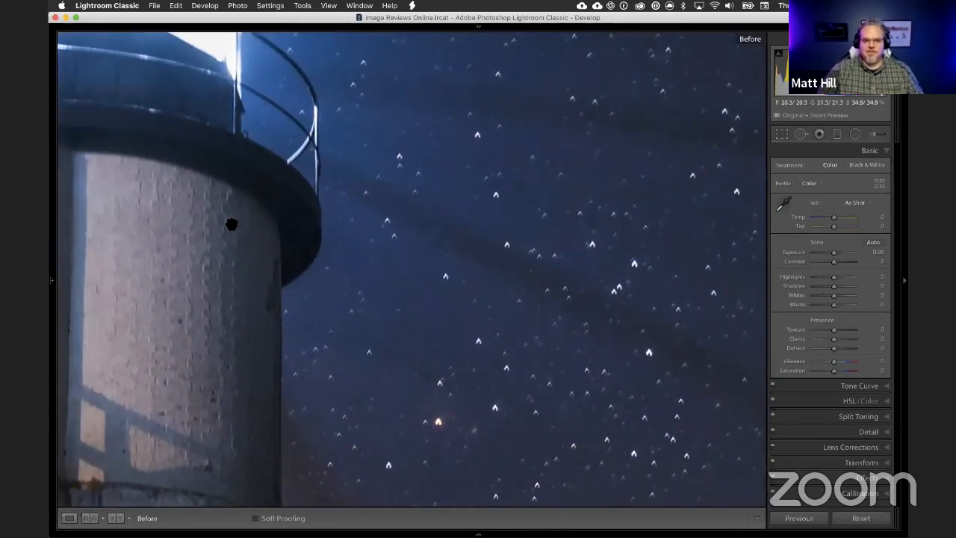
left_click_drag(196, 244, 287, 244)
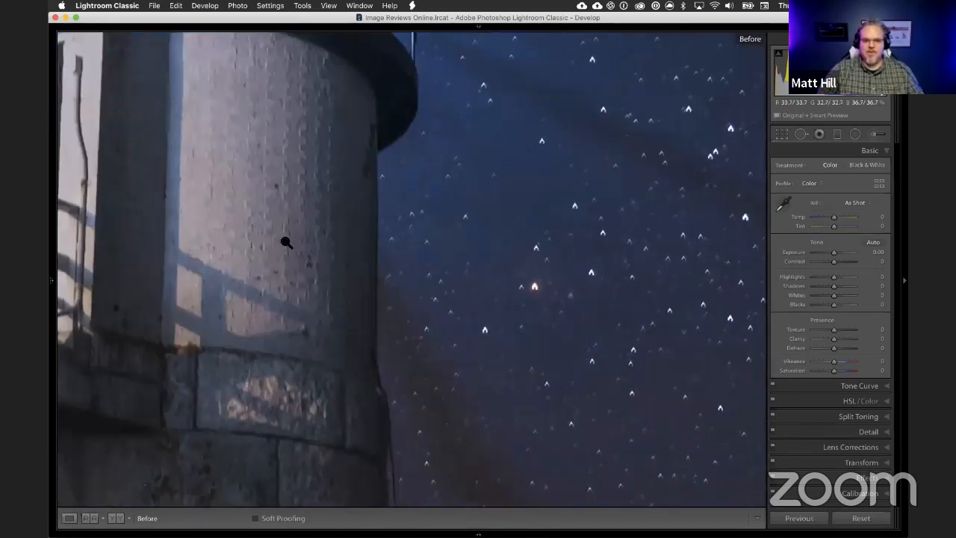
left_click(283, 259)
left_click(318, 326)
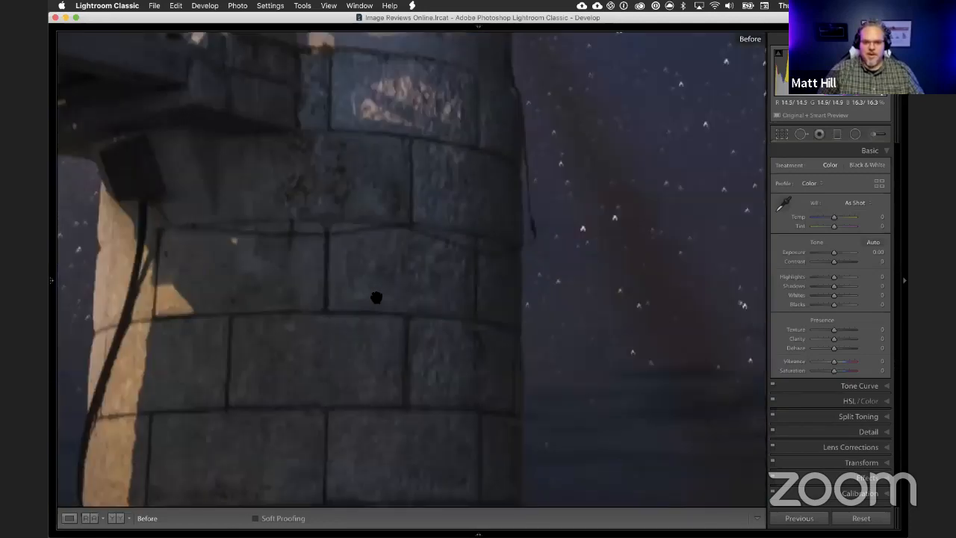
left_click_drag(318, 356, 362, 157)
left_click_drag(325, 362, 405, 234)
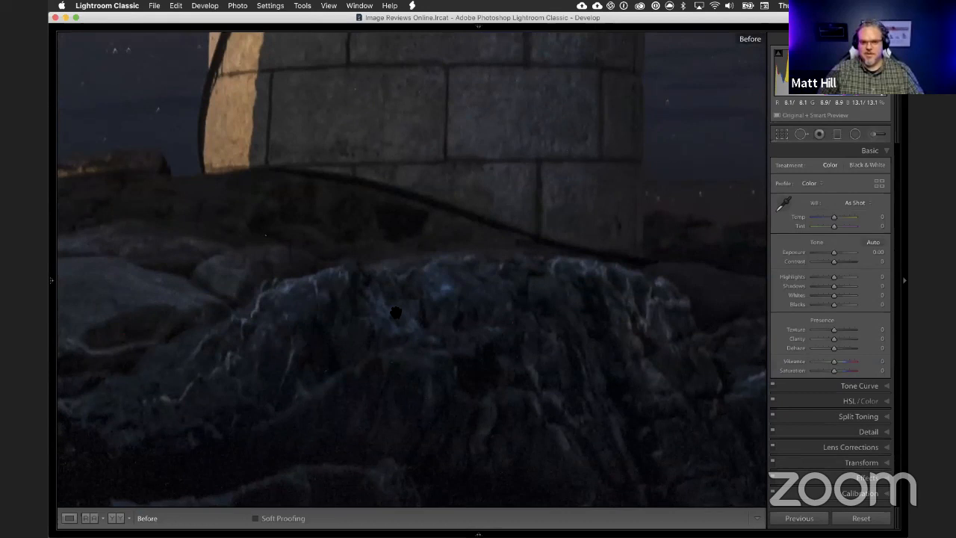
left_click_drag(397, 312, 386, 269)
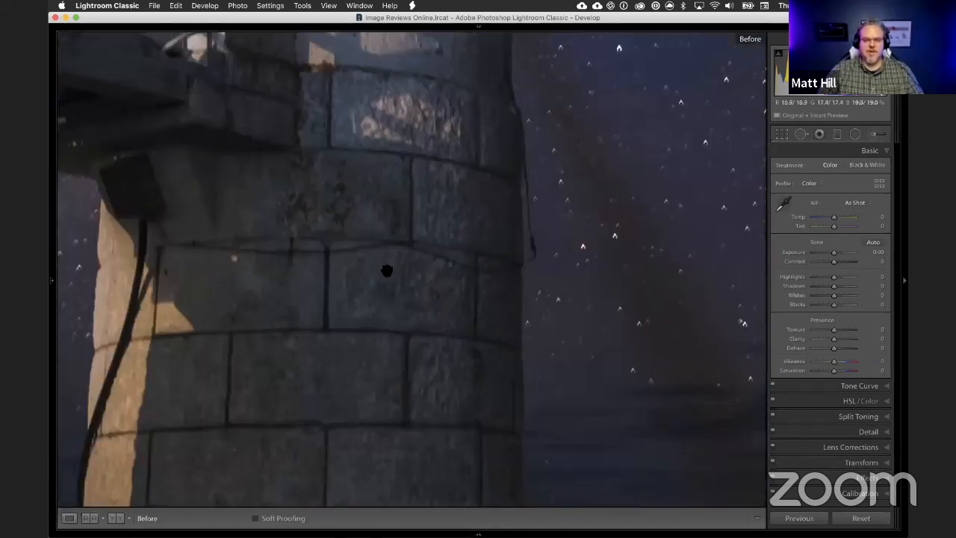
left_click(363, 292)
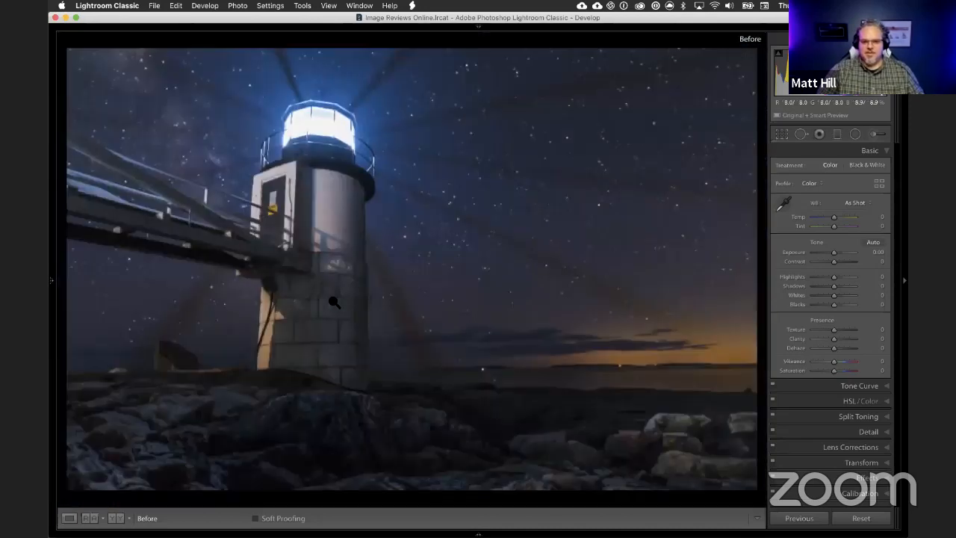
Step: Check the dark beam in the sky and the highlights and railing of the lit lantern room up close
left_click(502, 227)
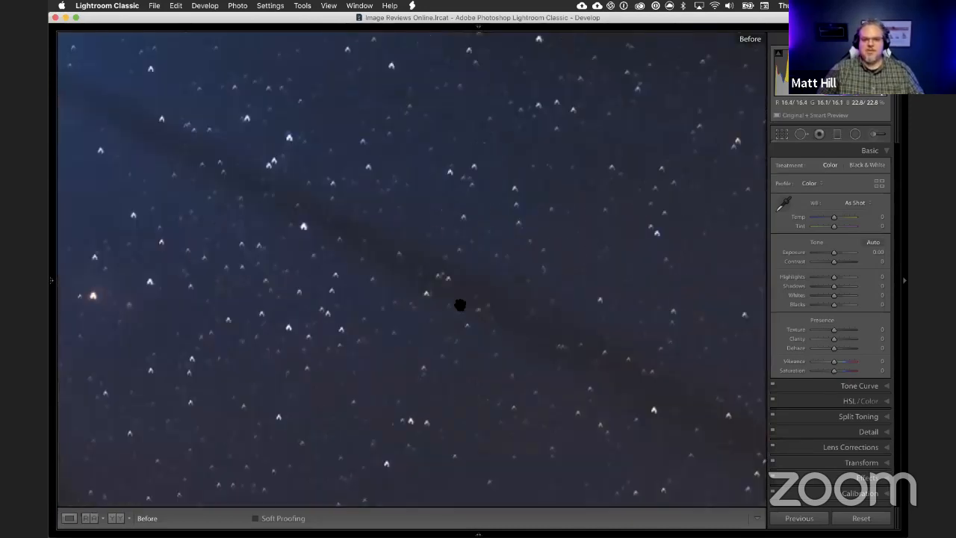
left_click(429, 257)
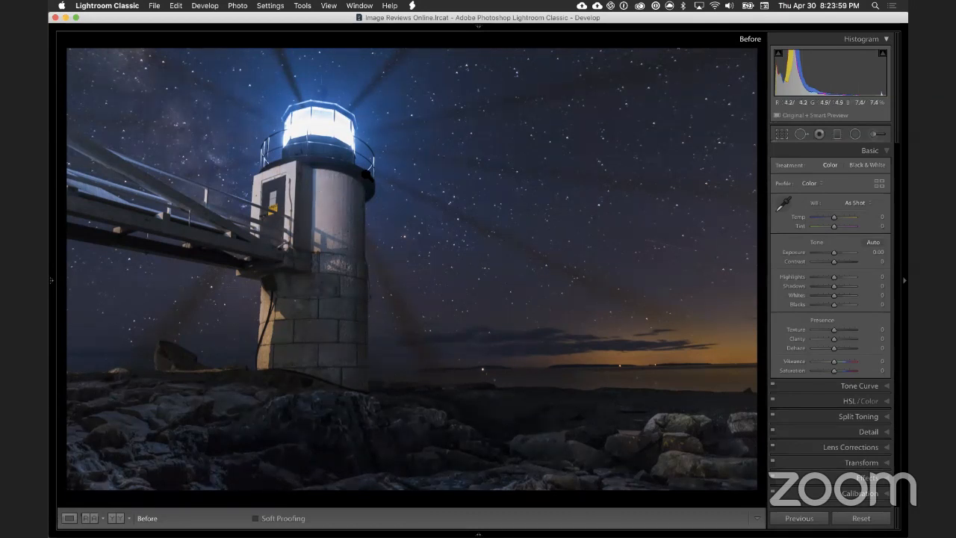
left_click(320, 123)
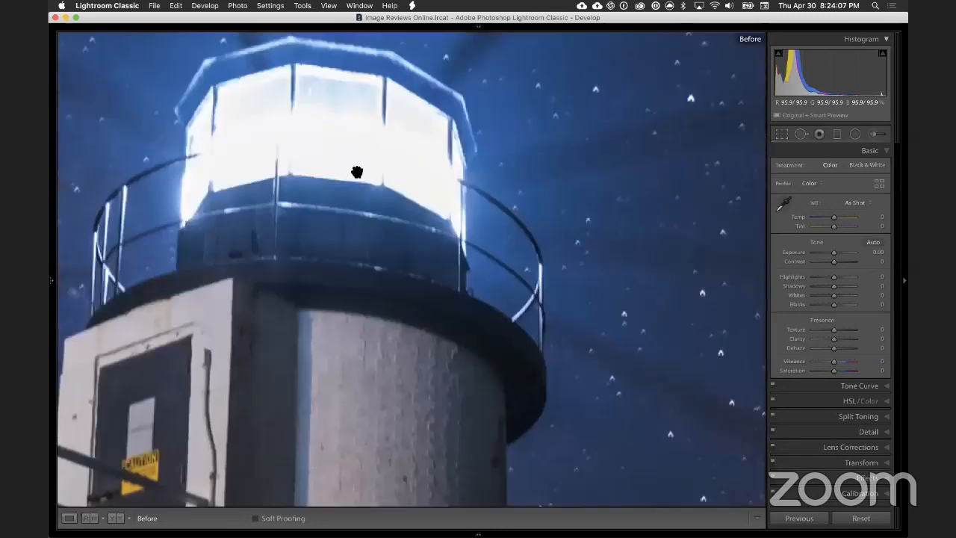
left_click(304, 147)
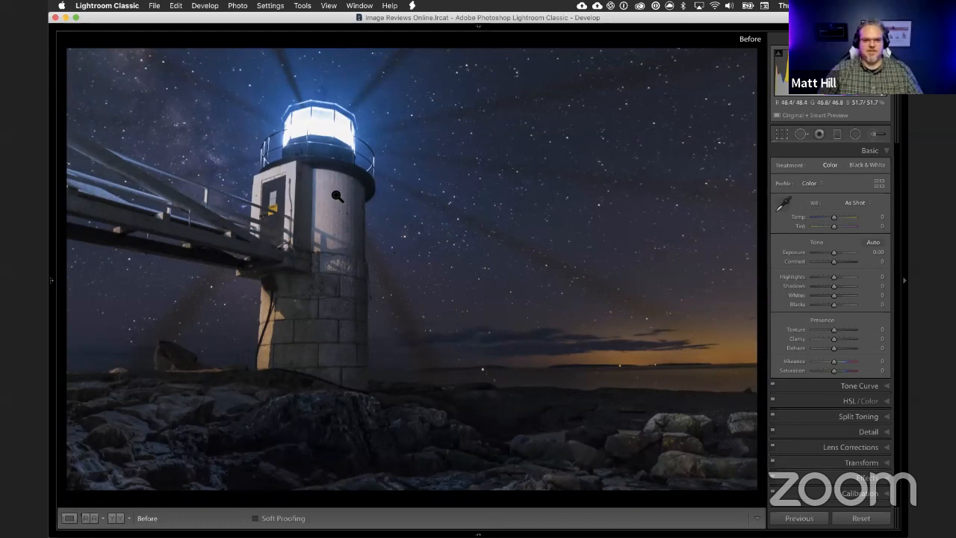
left_click(363, 133)
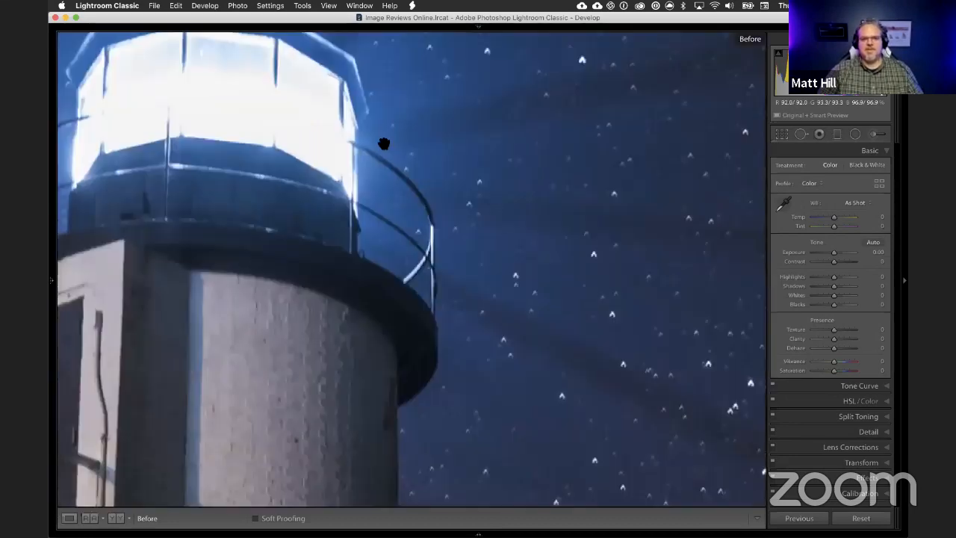
left_click_drag(279, 76, 316, 174)
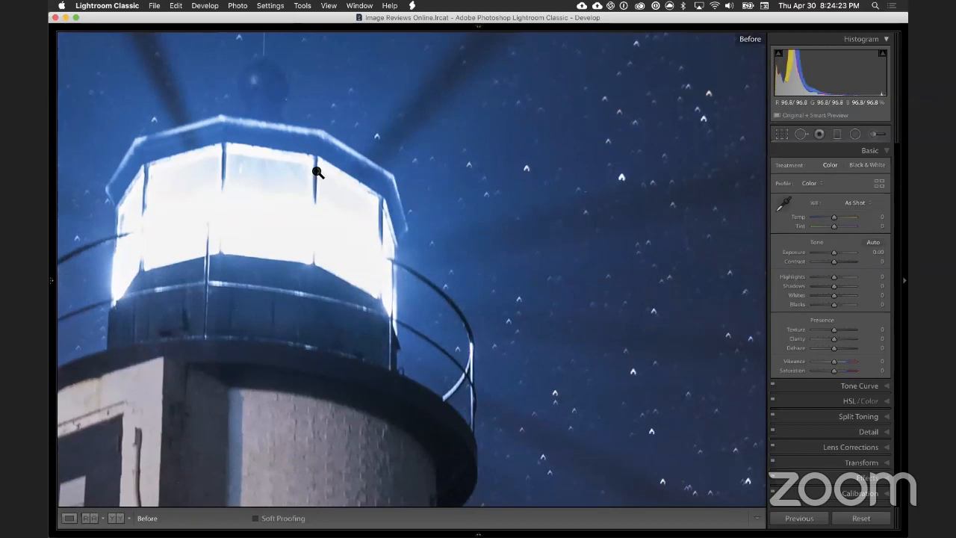
left_click(315, 173)
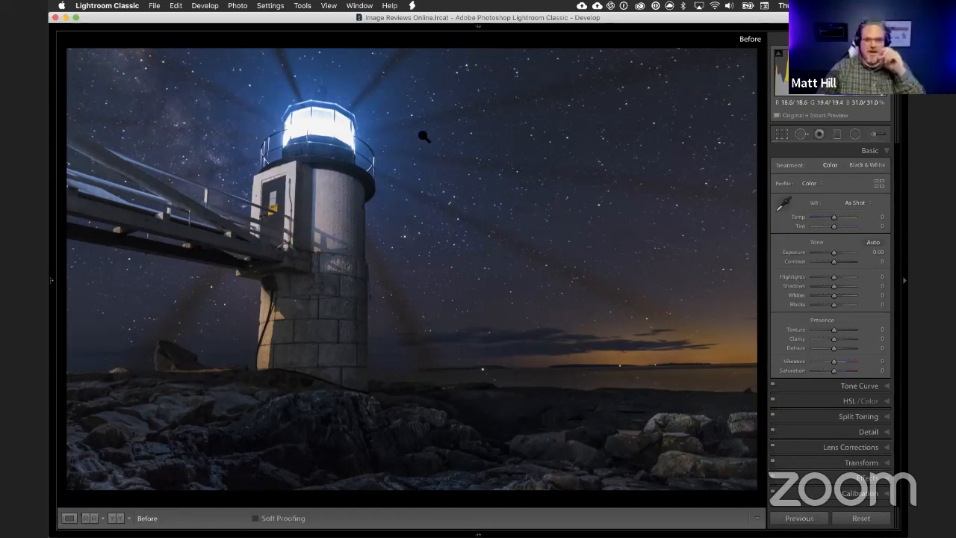
Step: Examine the walkway's beams and railings beside the lighthouse door, and the star field over the water
left_click(225, 216)
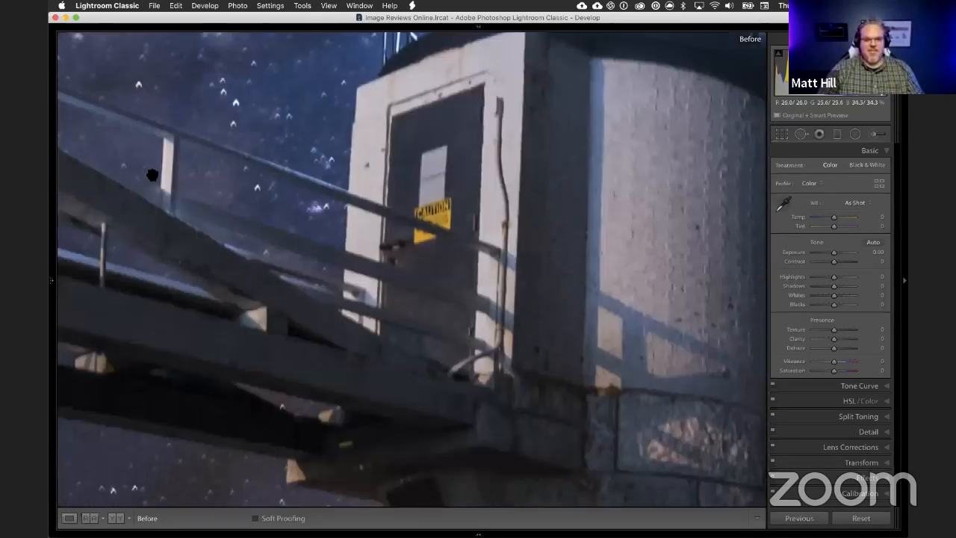
left_click_drag(181, 169, 431, 215)
left_click_drag(207, 182, 376, 217)
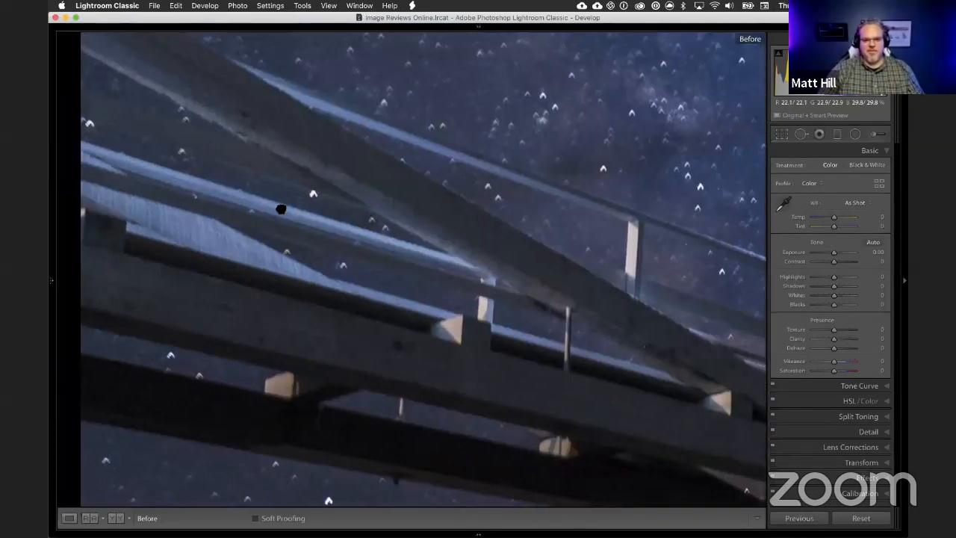
left_click_drag(282, 207, 359, 233)
left_click(431, 263)
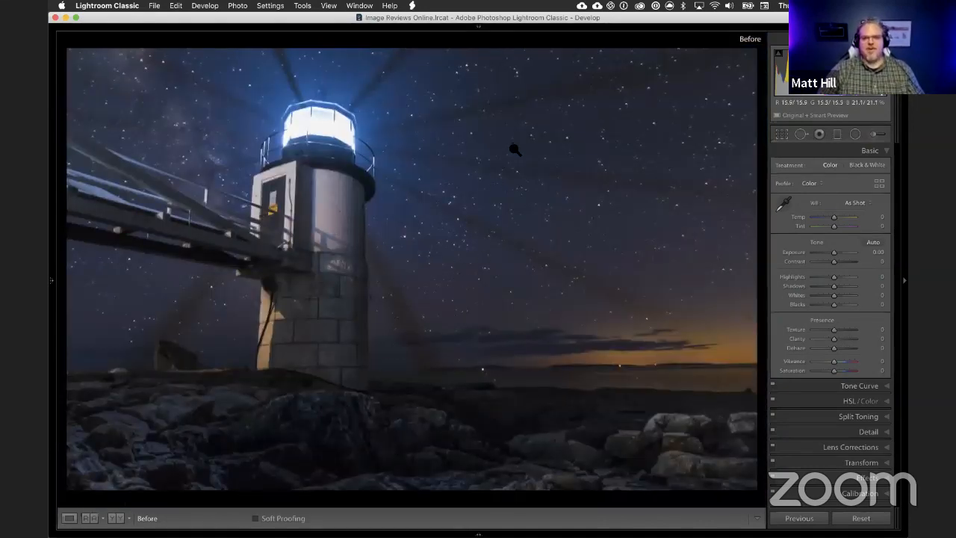
left_click(550, 180)
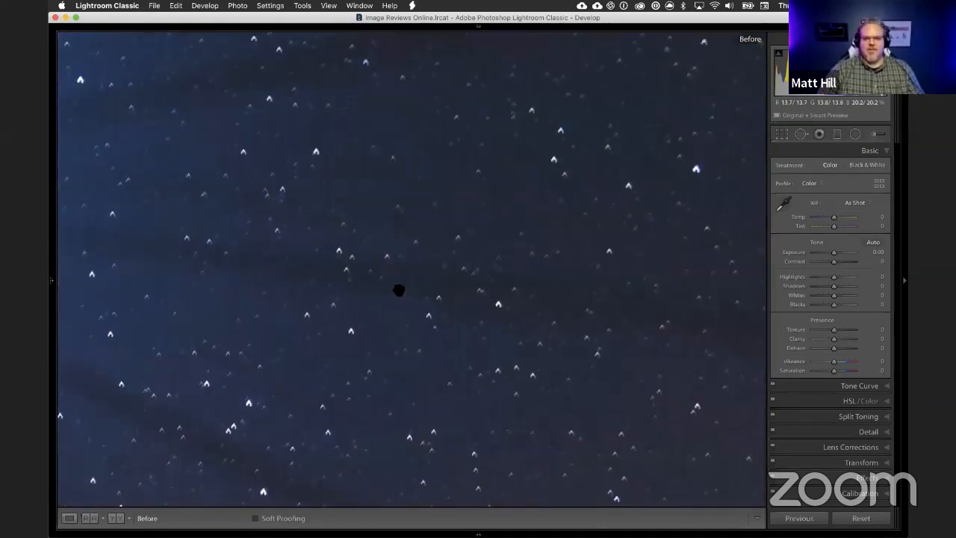
left_click(495, 160)
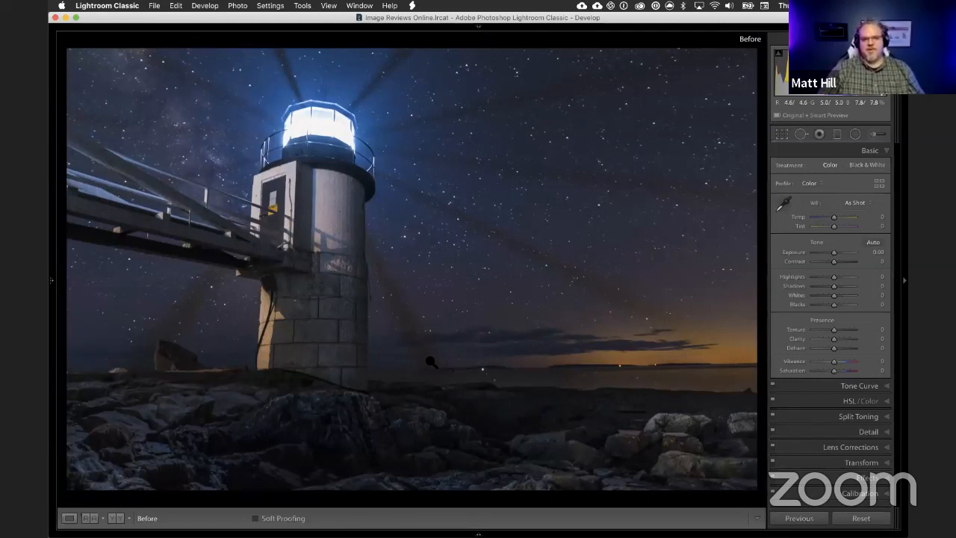
Step: Inspect the shadow detail across the foreground rocks, and recheck the beam shadows among the stars
left_click(432, 433)
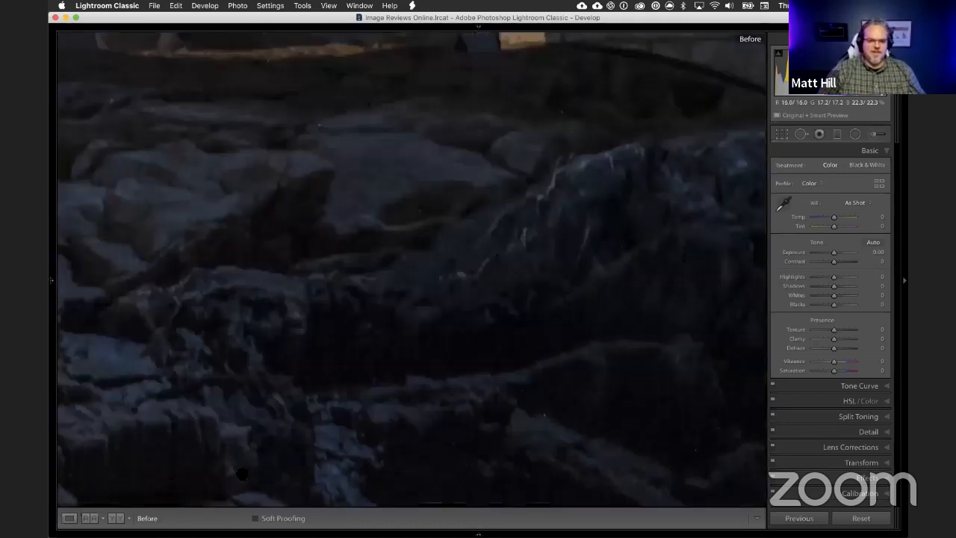
left_click_drag(506, 430, 170, 375)
left_click_drag(500, 372, 167, 377)
left_click_drag(463, 350, 328, 368)
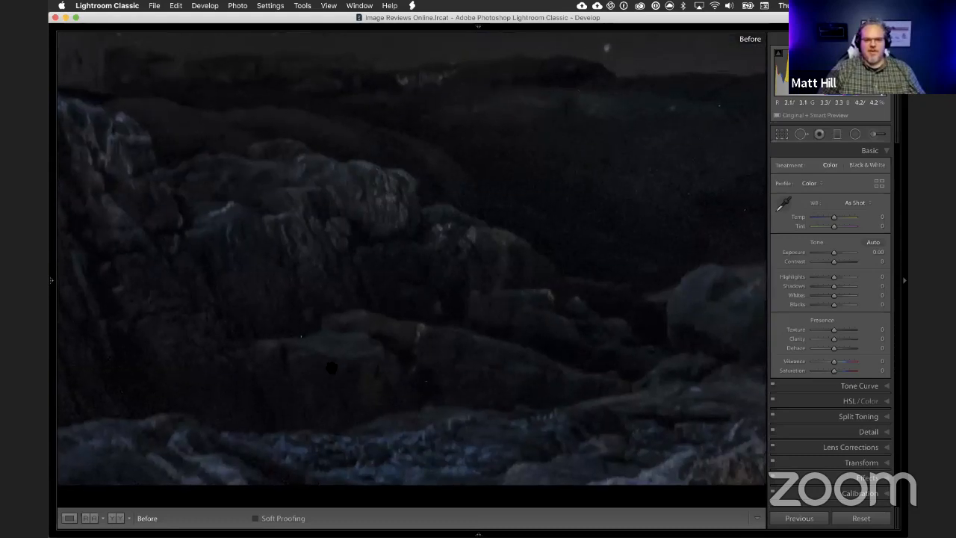
left_click(380, 274)
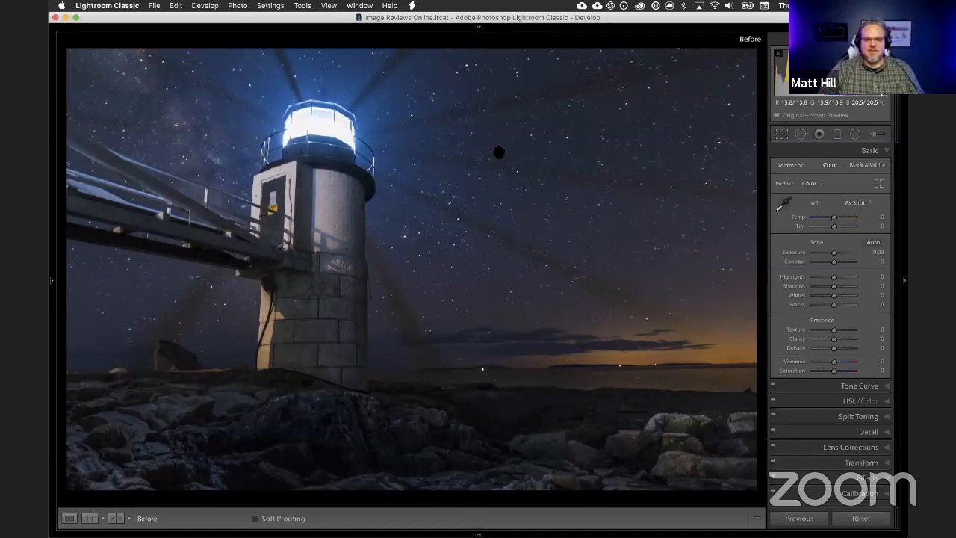
left_click(515, 145)
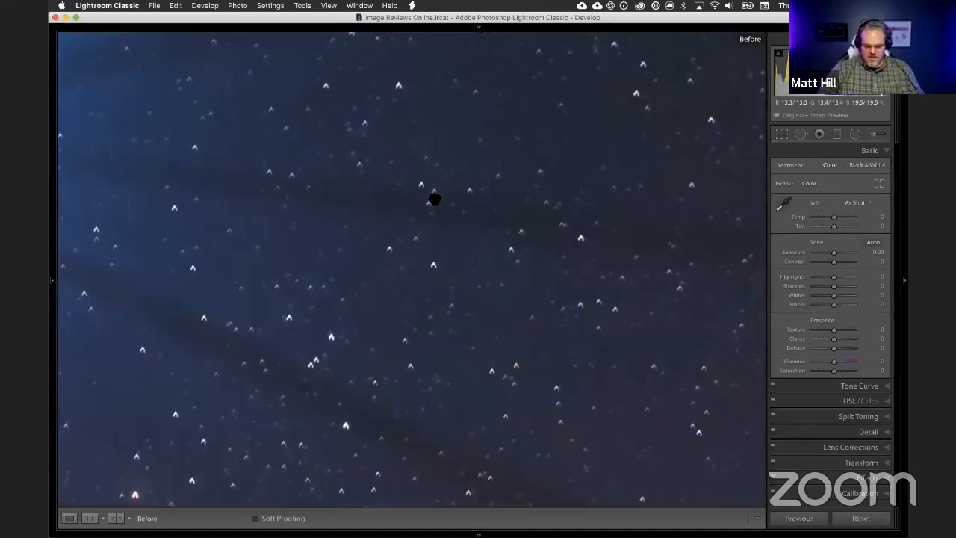
left_click(359, 207)
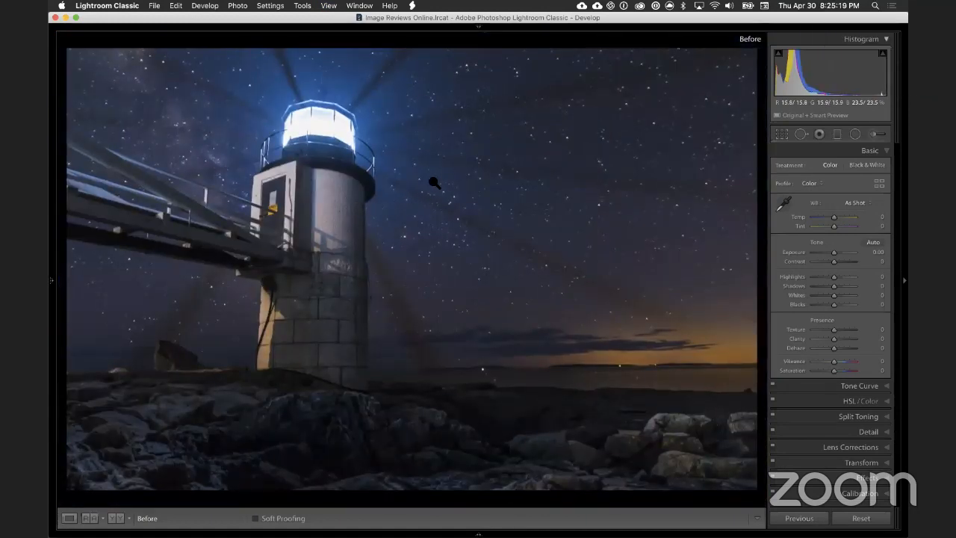
Step: Show the info overlay with the lighthouse photo's exposure and lens data, and view the lantern and walkway at closer range
key("i")
key("i")
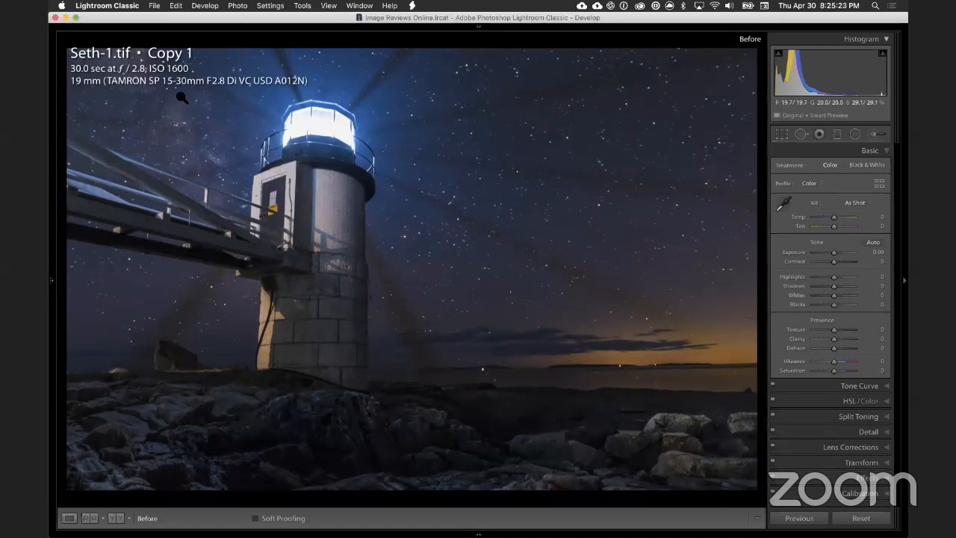
left_click(228, 87)
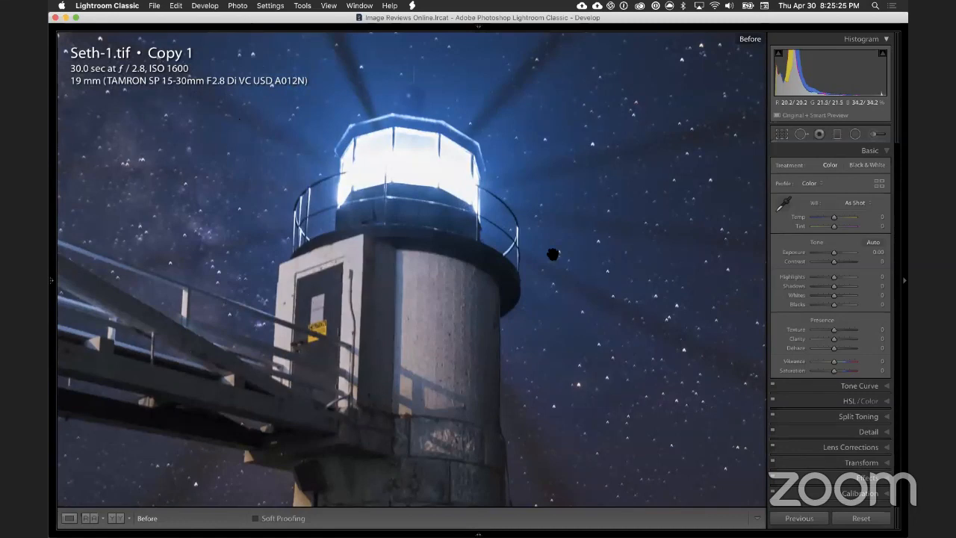
left_click(644, 291)
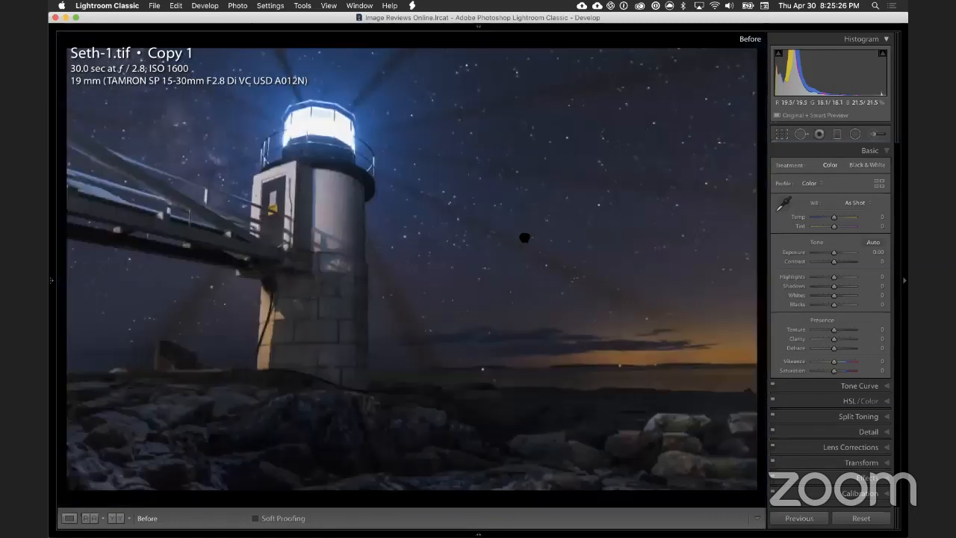
Step: Examine the dark beam shadows among the stars up close, following the sky down to the horizon and shoreline rocks
left_click(484, 221)
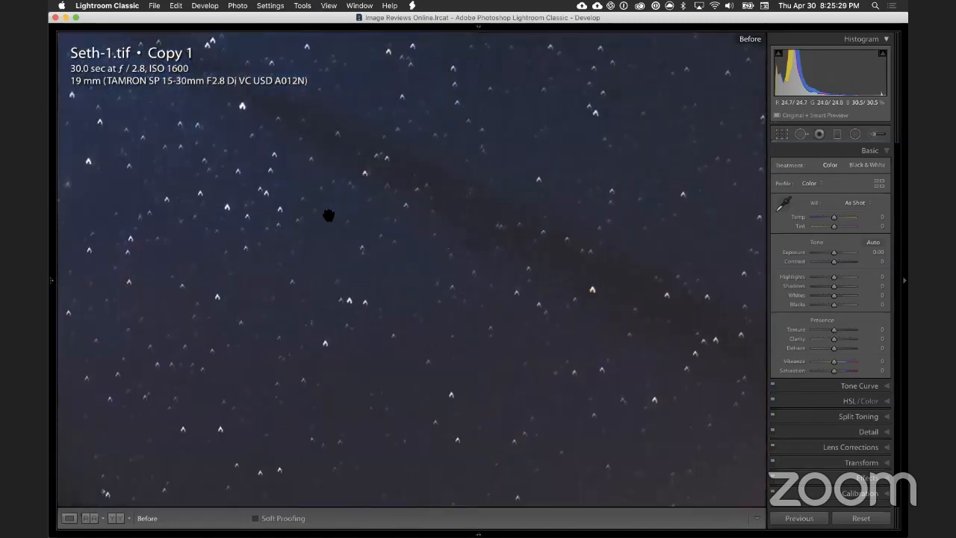
left_click_drag(352, 213, 540, 238)
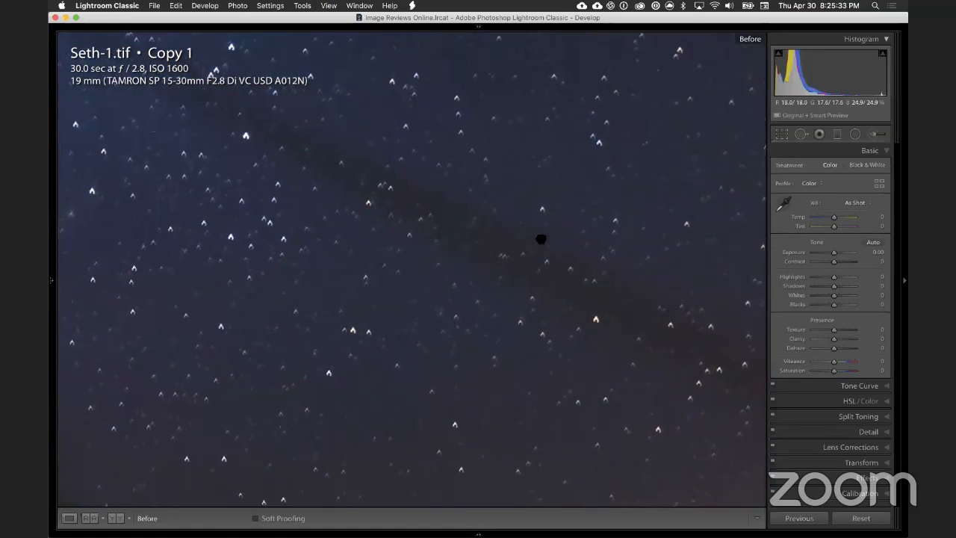
left_click_drag(351, 230, 279, 126)
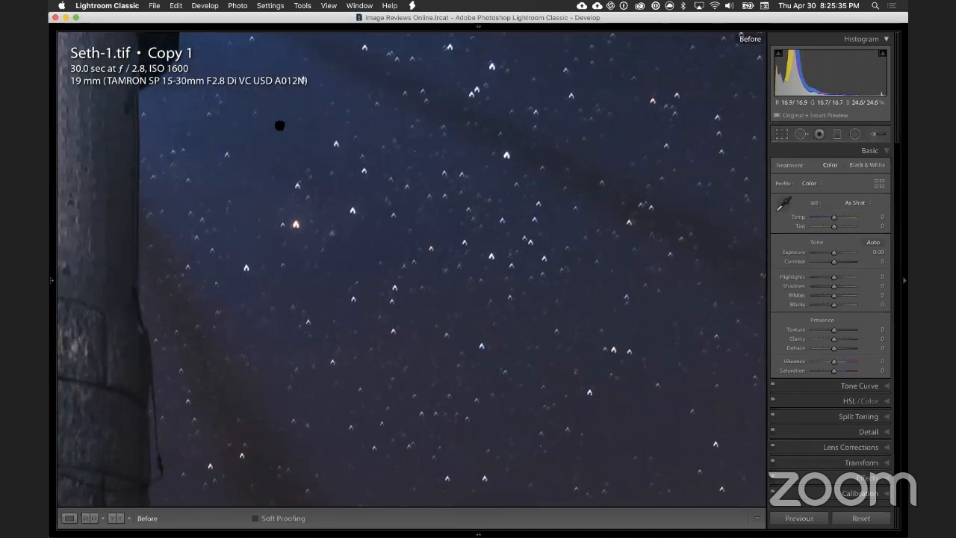
left_click_drag(346, 239, 315, 126)
left_click_drag(354, 238, 330, 101)
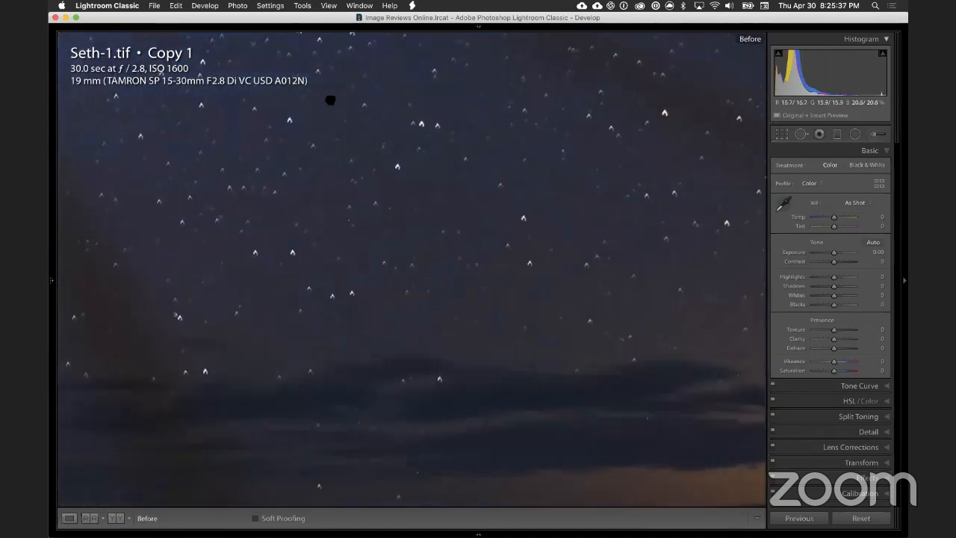
left_click_drag(312, 195, 218, 51)
left_click_drag(413, 252, 191, 162)
left_click_drag(466, 119, 219, 215)
left_click_drag(344, 233, 320, 107)
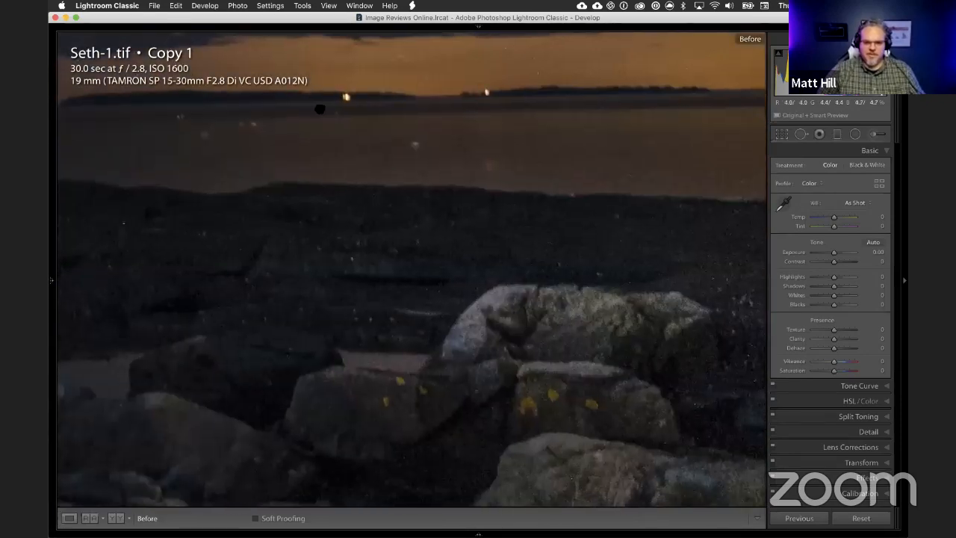
Step: Inspect the dashed light trail among the stars near the photo's right edge, and return to the full image
left_click_drag(173, 280, 328, 144)
left_click_drag(381, 148, 375, 333)
left_click_drag(366, 168, 422, 354)
left_click_drag(325, 132, 361, 322)
left_click_drag(497, 265, 183, 182)
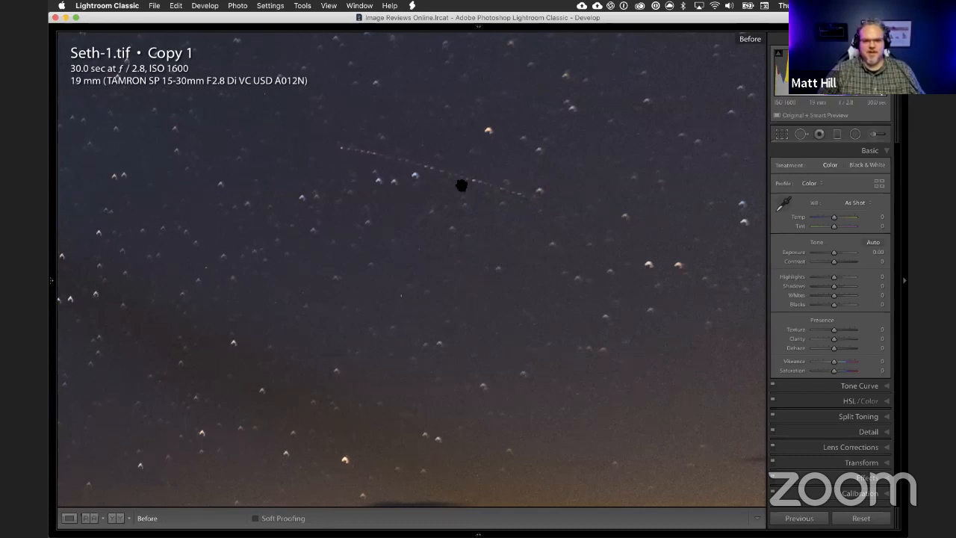
left_click_drag(523, 217, 489, 213)
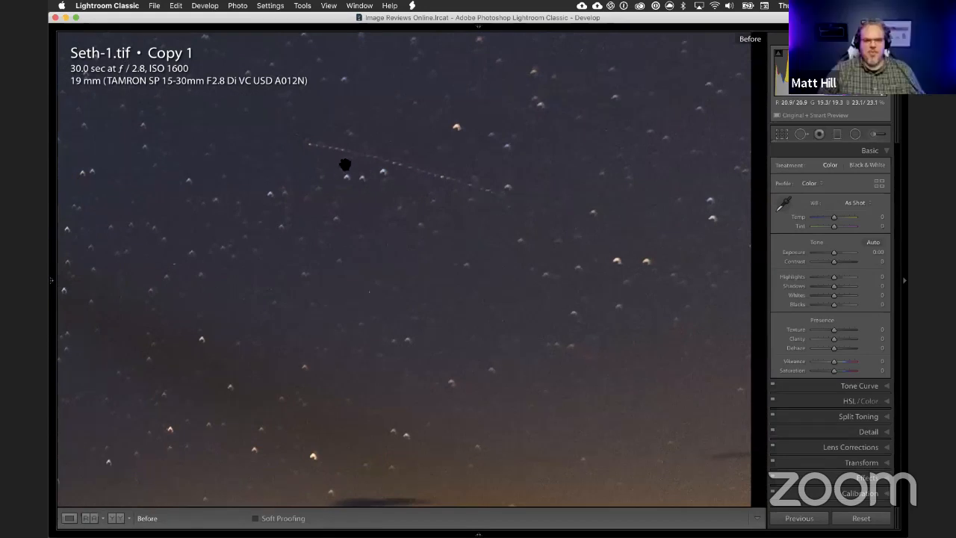
left_click_drag(375, 190, 305, 315)
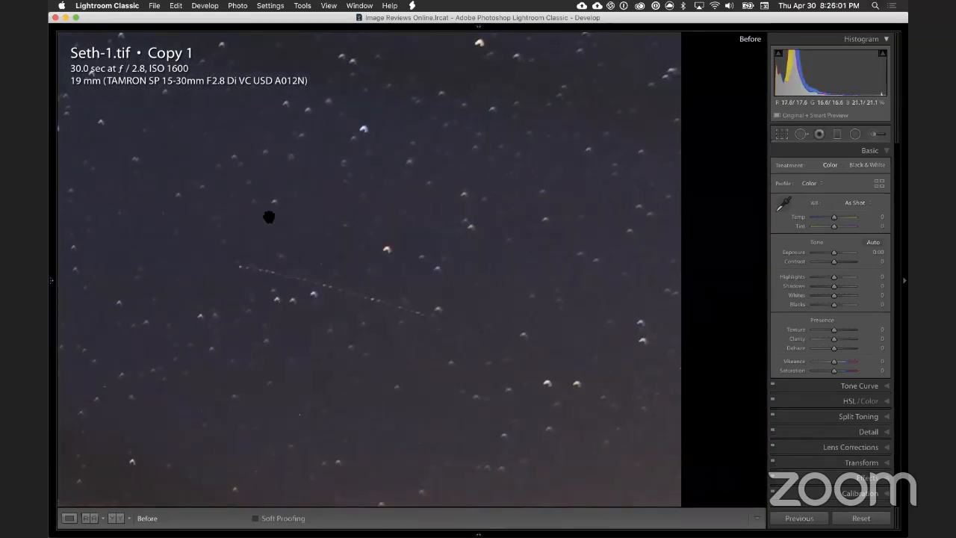
key("super+minus")
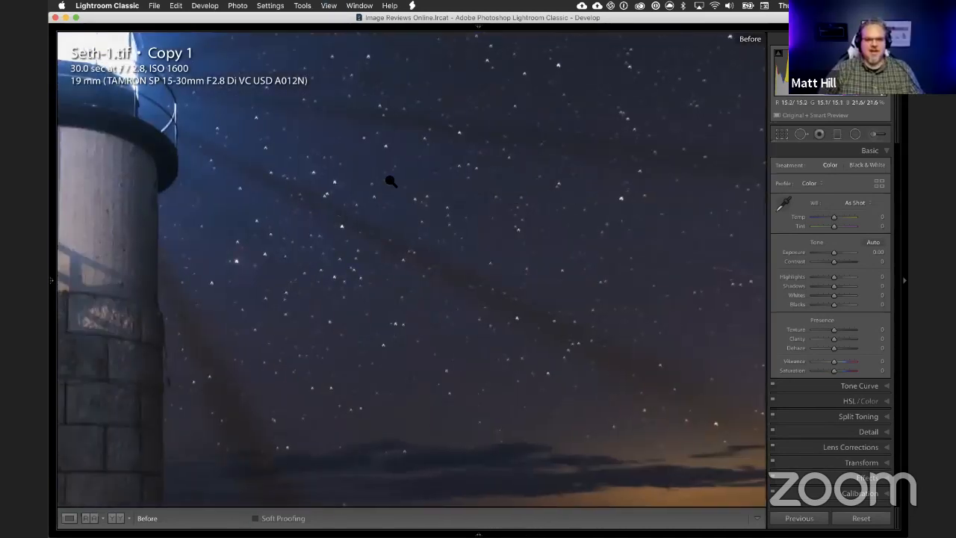
key("super+minus")
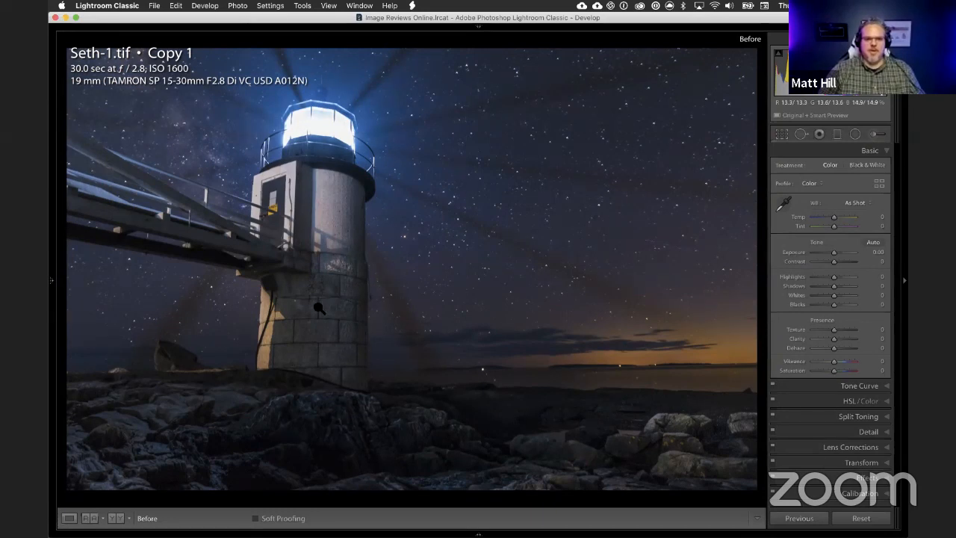
Step: Check the tower's lower stonework and the shadow detail in the dark rocks in front of the lighthouse
left_click(348, 283)
left_click(400, 252)
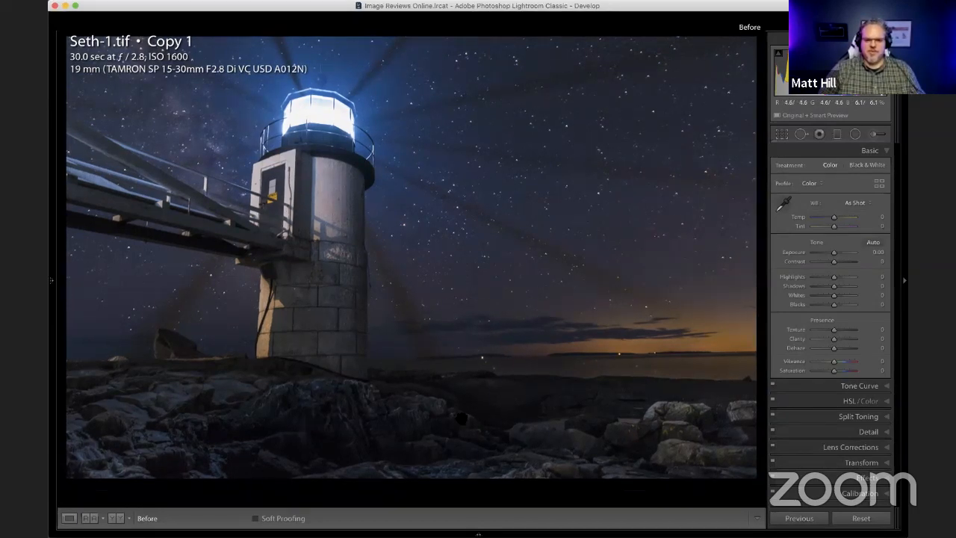
left_click(309, 442)
left_click_drag(406, 446, 345, 271)
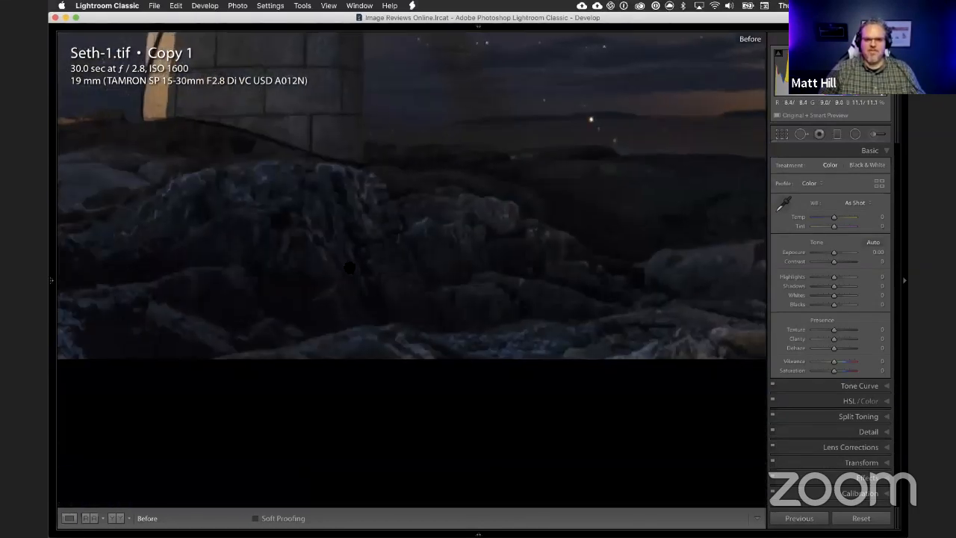
left_click(309, 254)
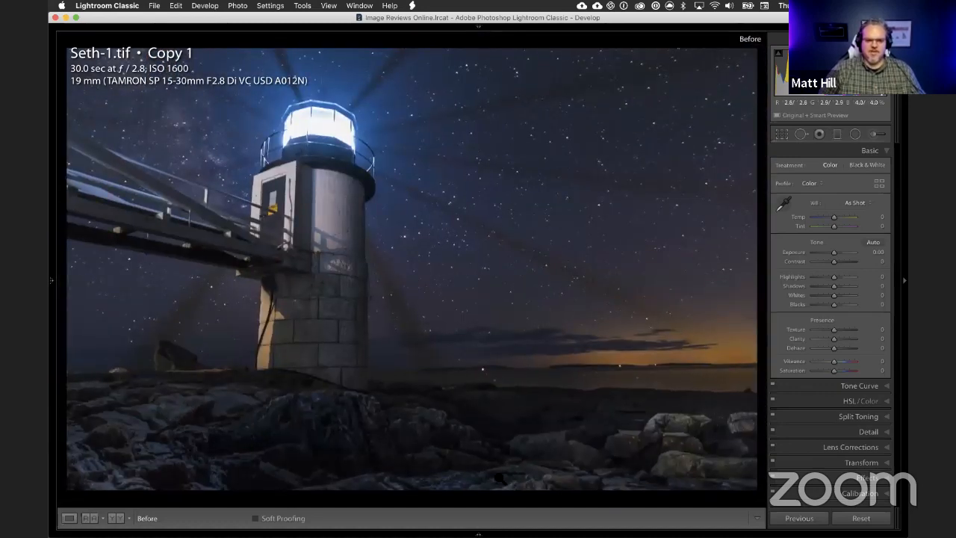
left_click(376, 455)
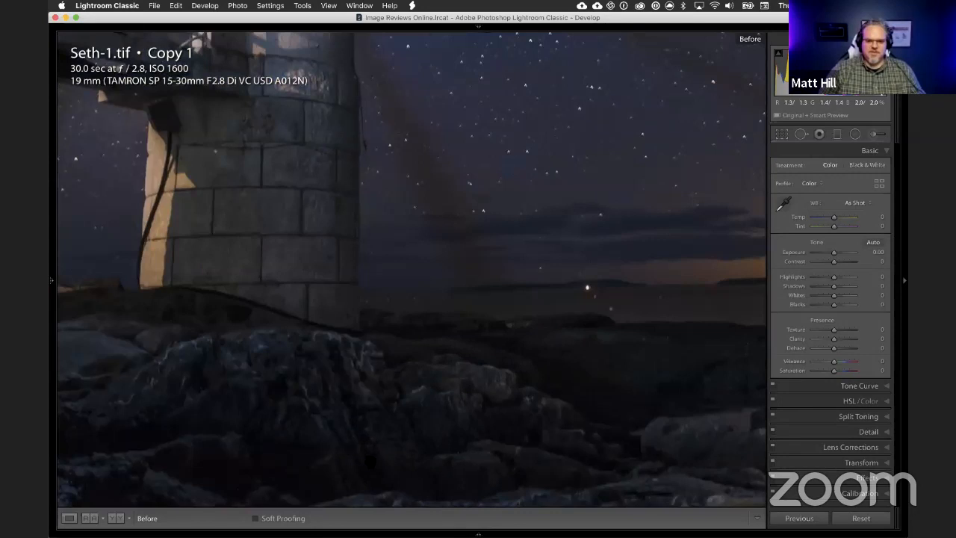
left_click_drag(395, 344, 280, 255)
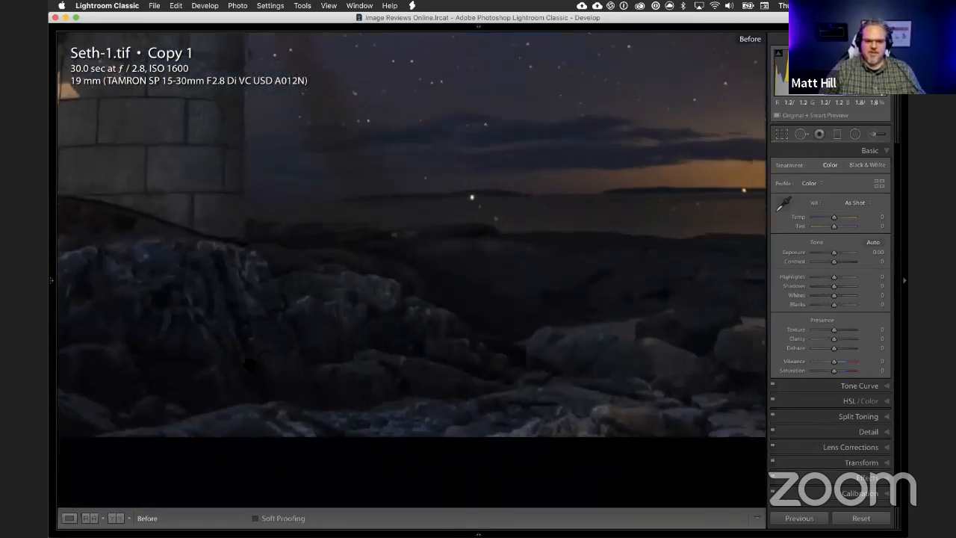
left_click(318, 350)
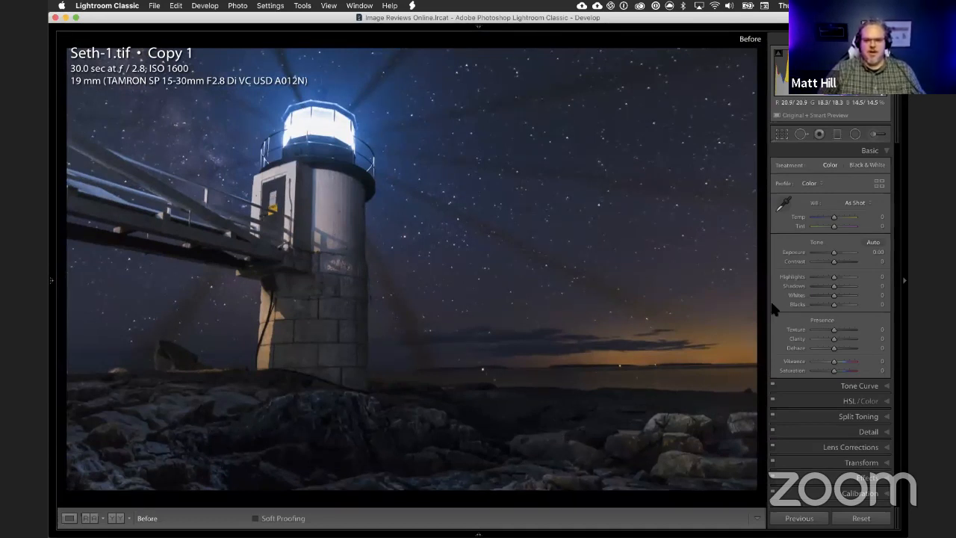
Step: Try Shadows at -46 on the whole photo, reset it, and check the crop overlay
mouse_move(833, 286)
left_mouse_down()
mouse_move(853, 286)
mouse_move(824, 286)
left_mouse_up()
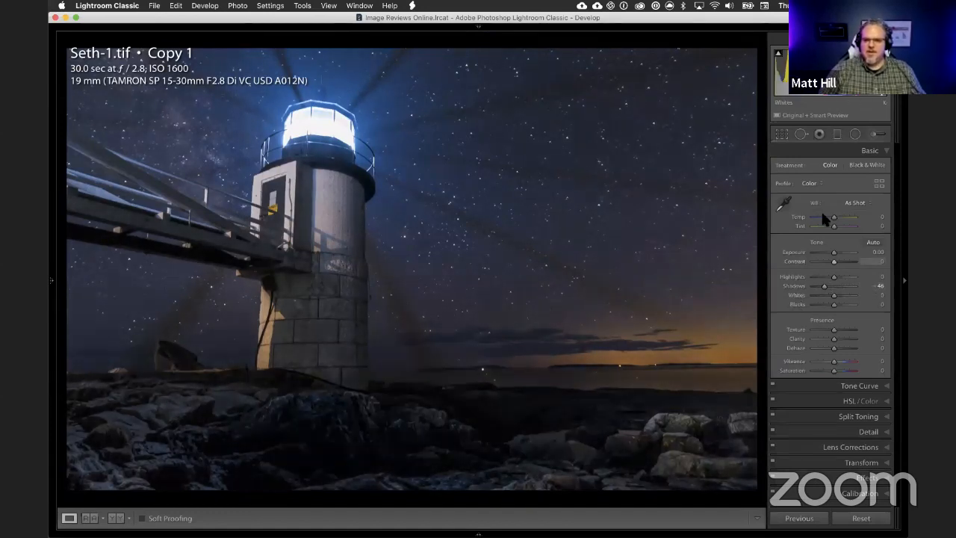
double_click(794, 286)
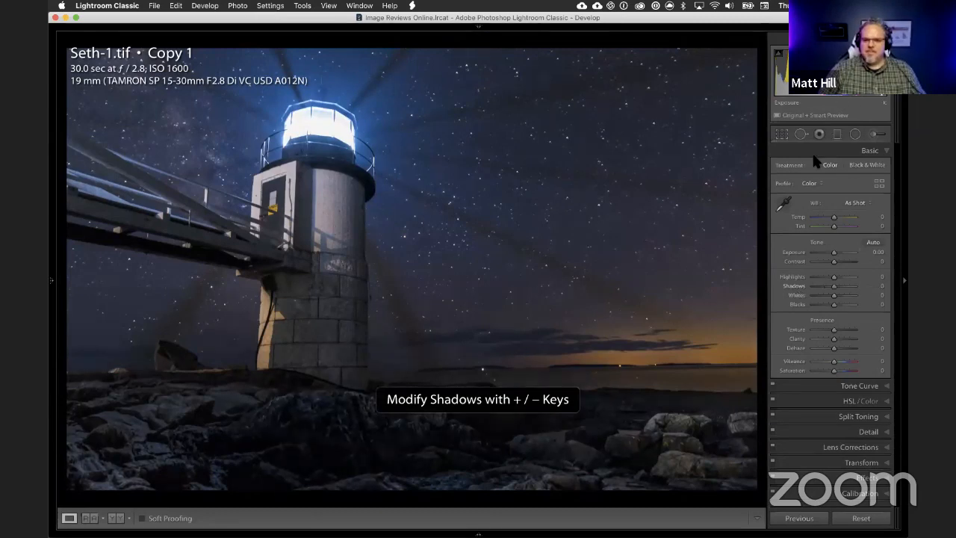
left_click(781, 133)
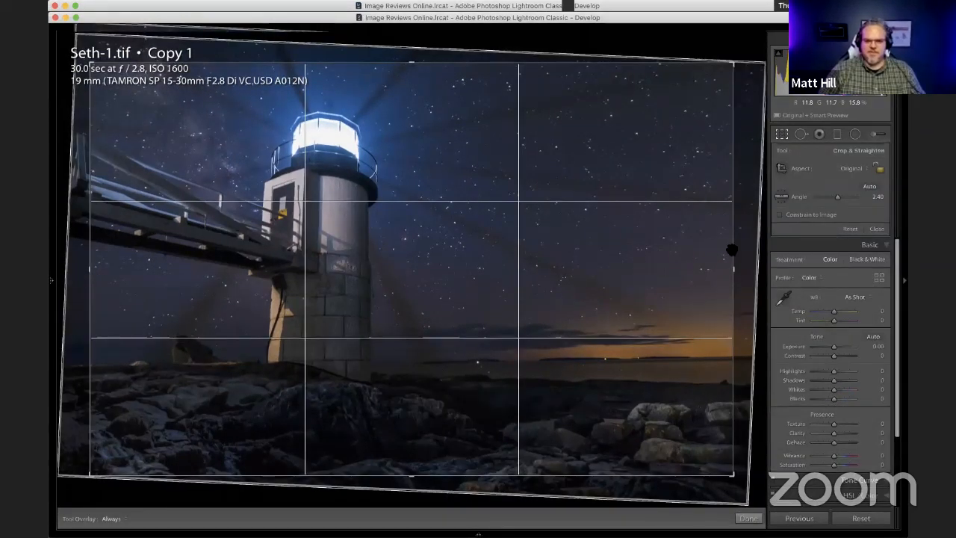
left_click(782, 134)
Step: Place a graduated filter along the shoreline covering the foreground rocks, with Exposure reset to 0 and Shadows set to 60
left_click(835, 133)
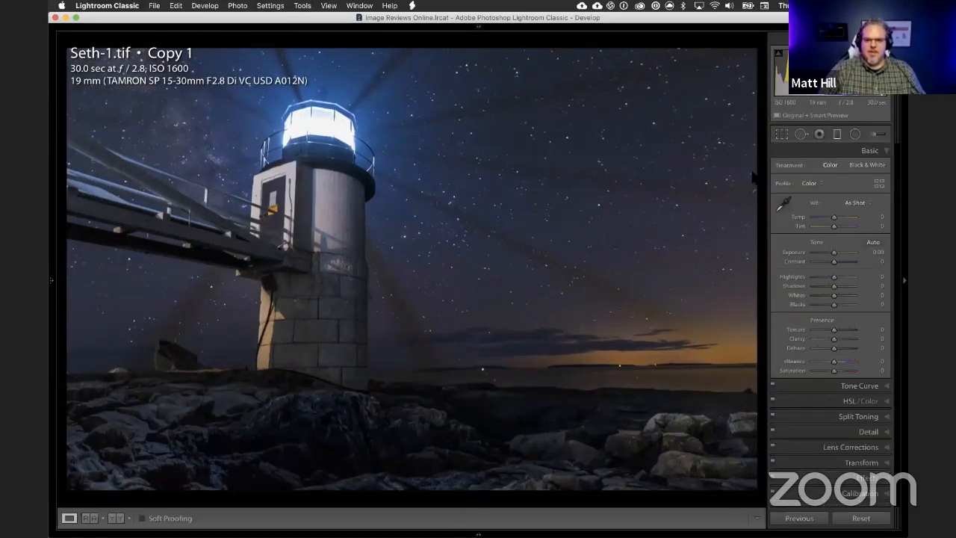
left_click_drag(379, 415, 609, 407)
left_click_drag(379, 396, 378, 382)
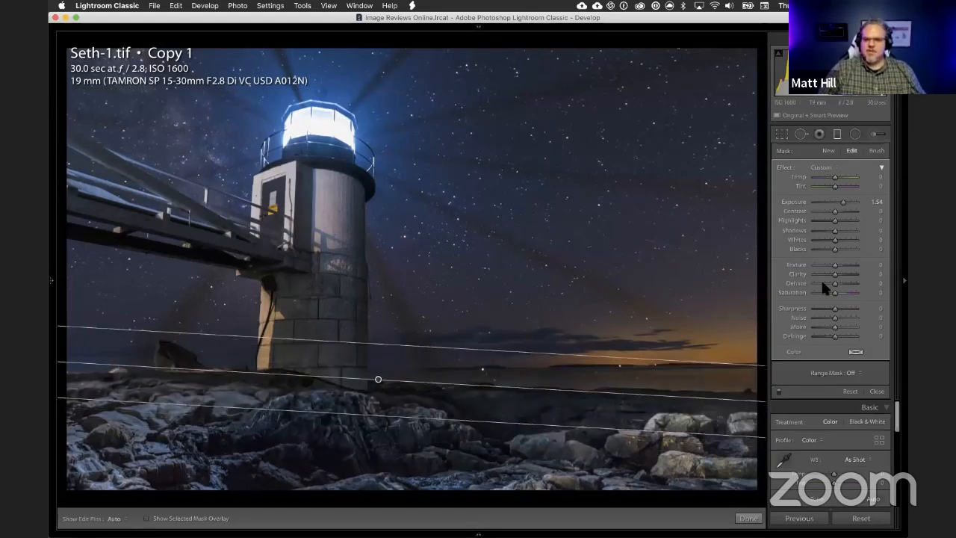
double_click(791, 201)
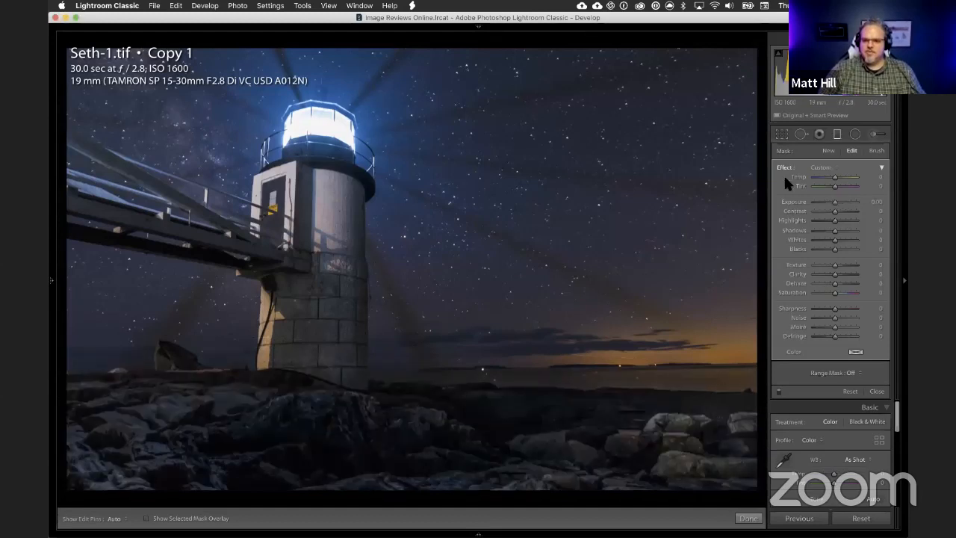
left_click_drag(843, 231, 845, 233)
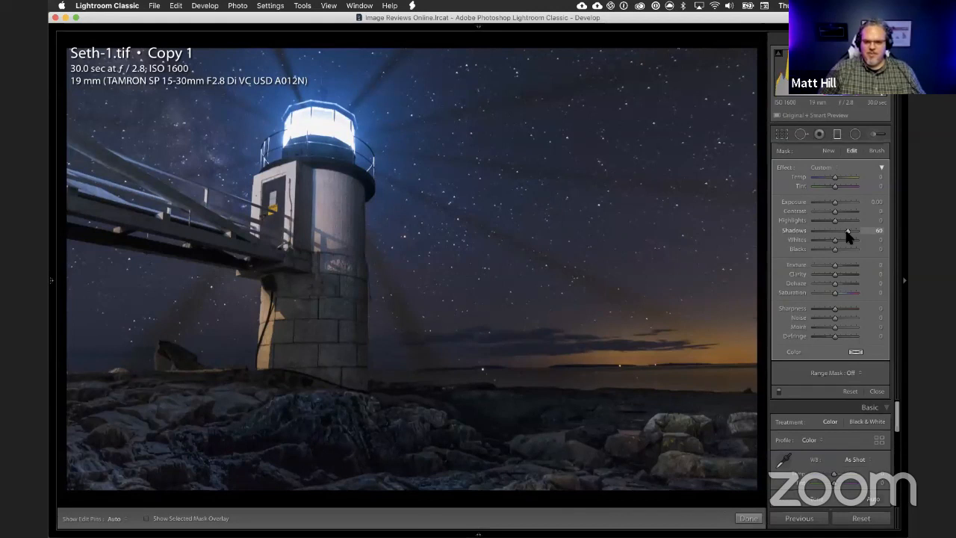
Step: Erase the graduated filter from the brighter rocks in the right foreground using its brush with Auto Mask on
left_click(875, 150)
key("alt")
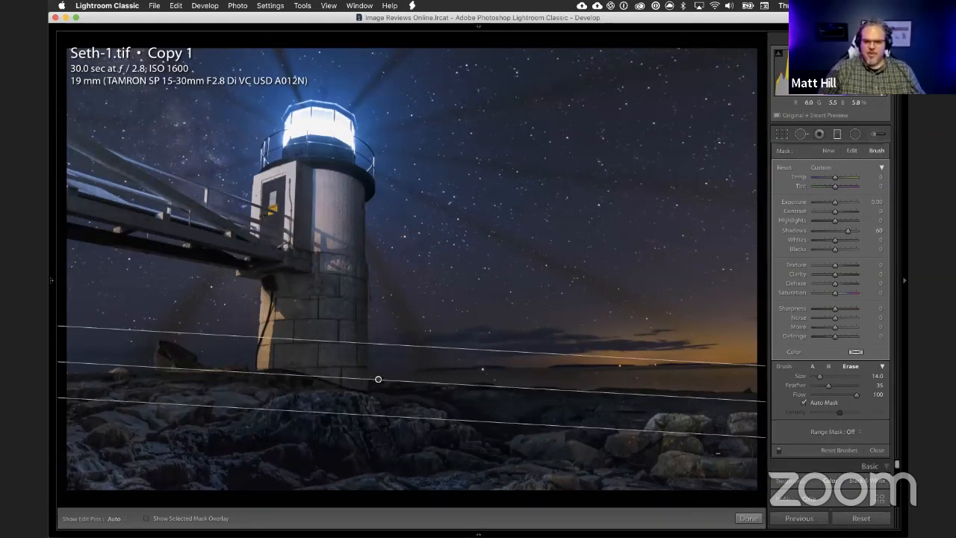
key("alt")
key("h")
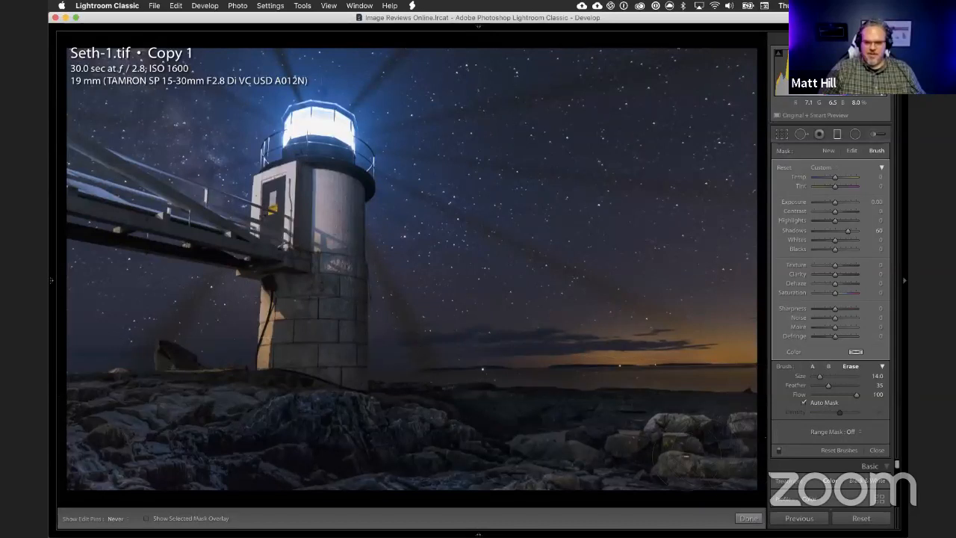
key("h")
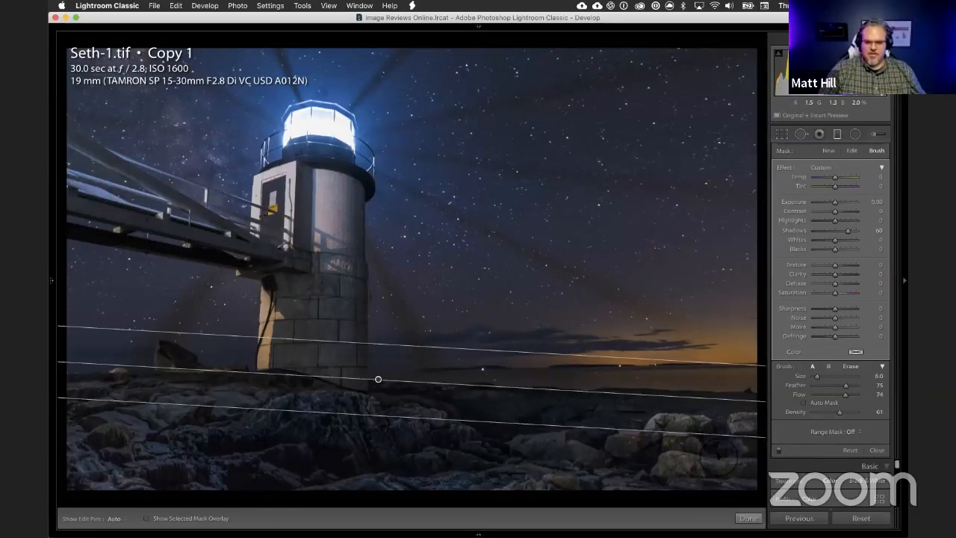
key("h")
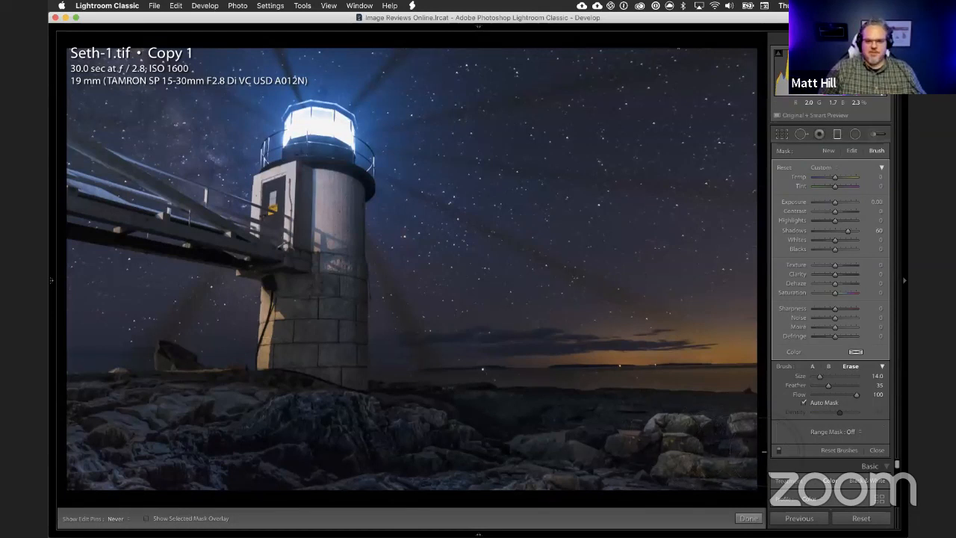
key("h")
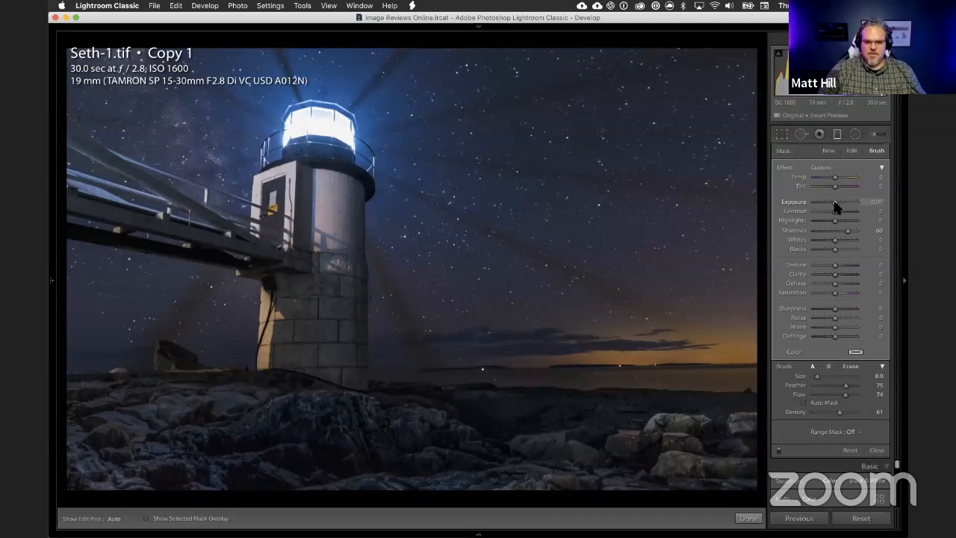
Step: Set the filter's Exposure to 0.20, erase its effect from the left foreground rocks, and close the filter
left_click_drag(835, 205, 835, 205)
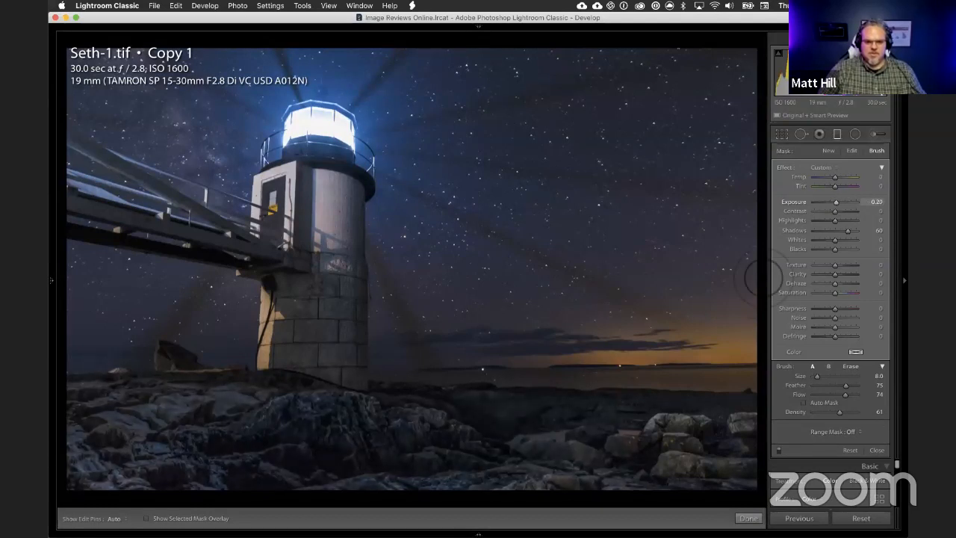
key("alt")
left_click_drag(106, 427, 143, 406)
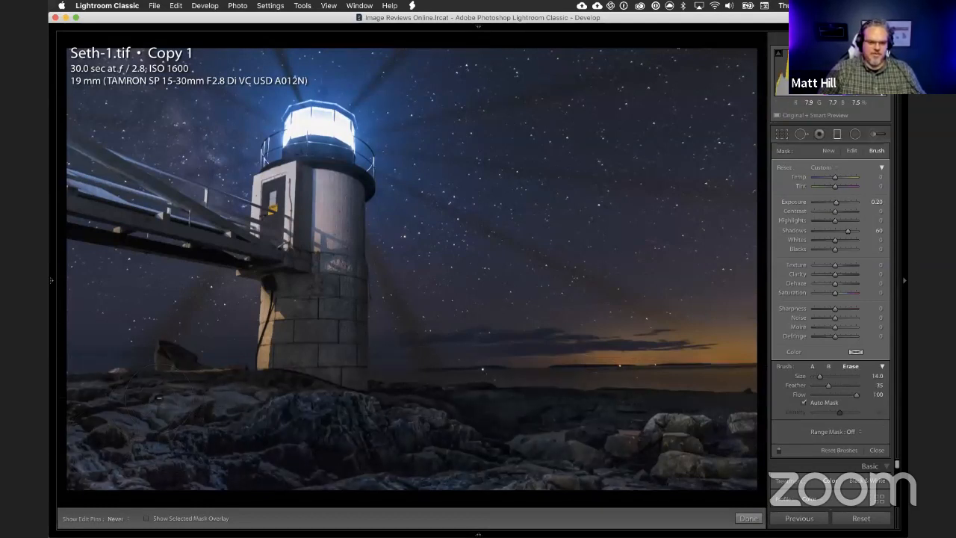
left_click_drag(216, 396, 169, 422)
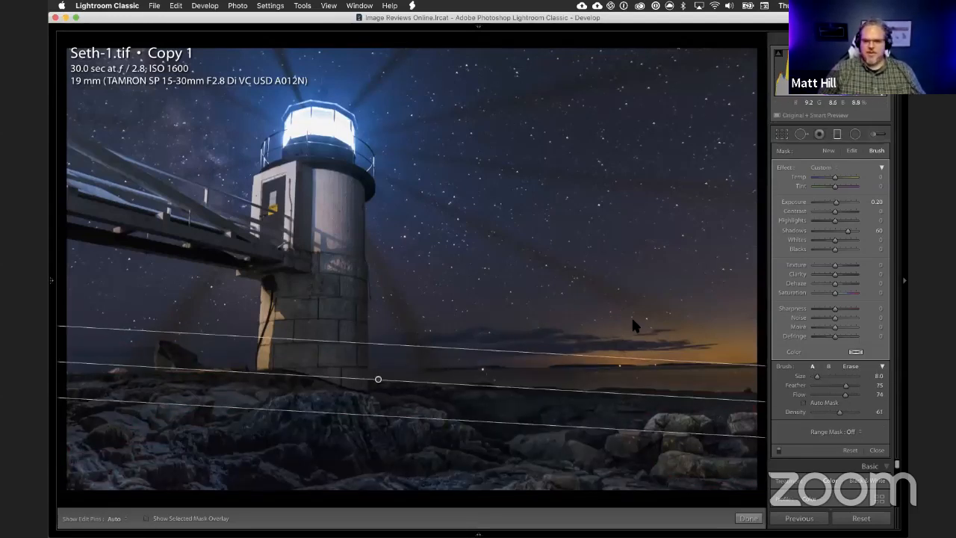
left_click(837, 135)
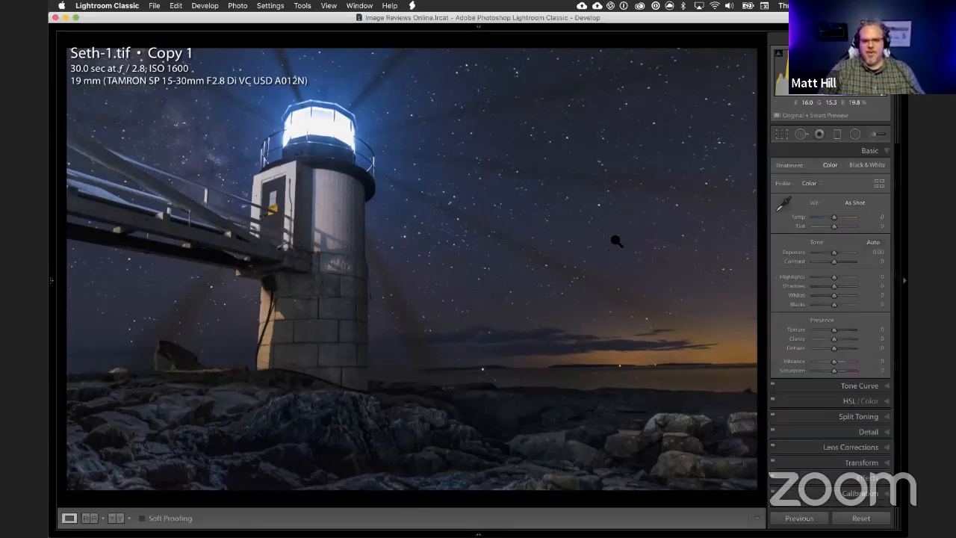
Step: View the glowing lantern room and the beams around it up close, and return to the full photo
left_click(328, 91)
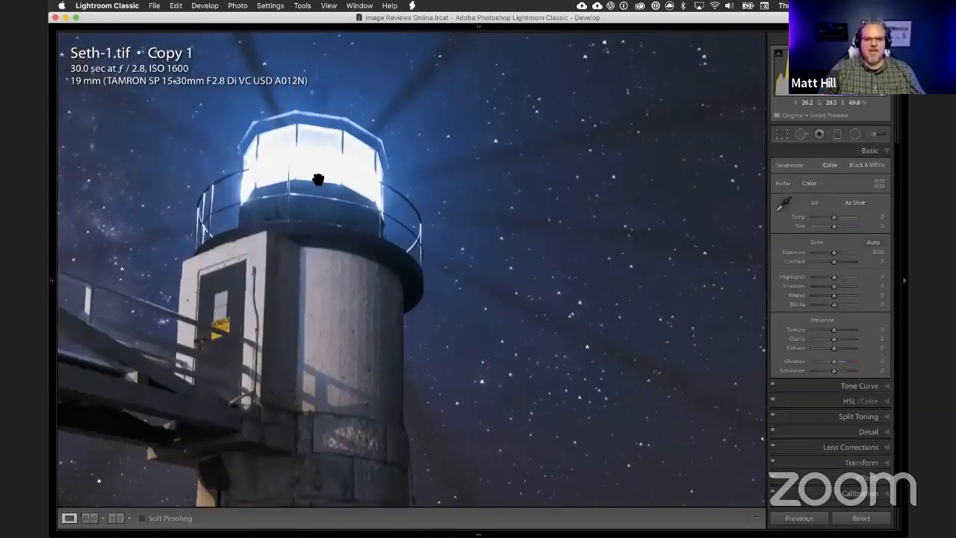
left_click_drag(286, 157, 335, 209)
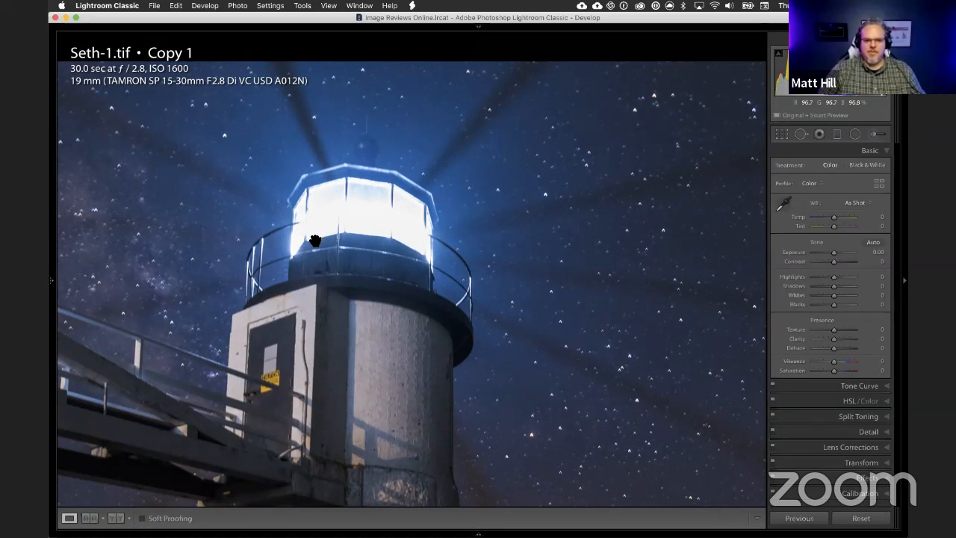
left_click(346, 229)
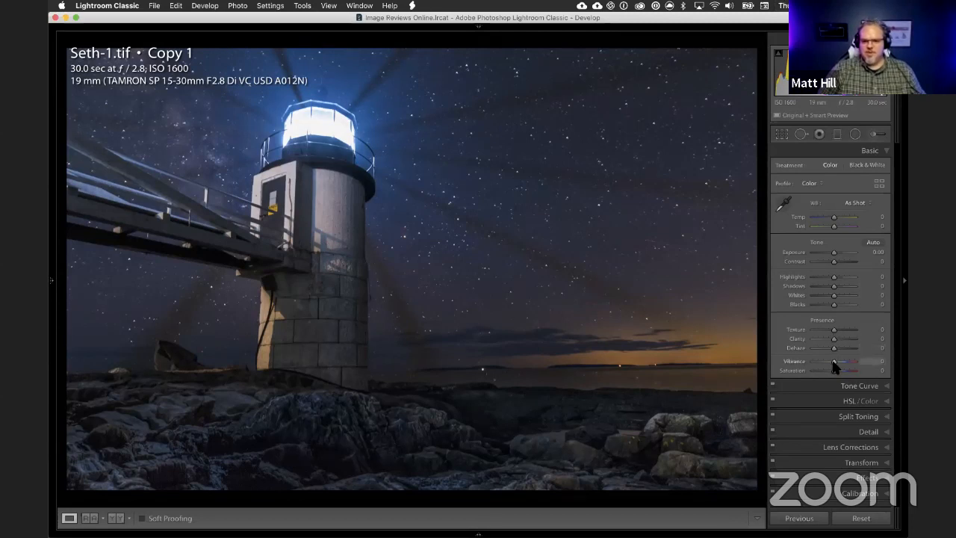
Step: Try Vibrance at -18, compare the photo before and after the edits, and reset Vibrance to its default
left_click_drag(834, 361, 829, 361)
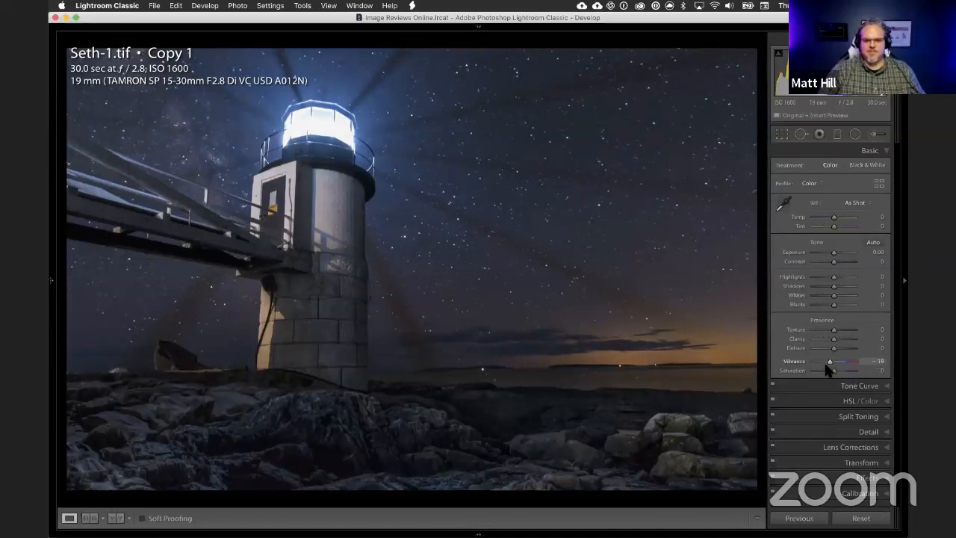
key("backslash")
key("backslash")
key("backslash")
key("backslash")
key("backslash")
key("backslash")
key("backslash")
key("backslash")
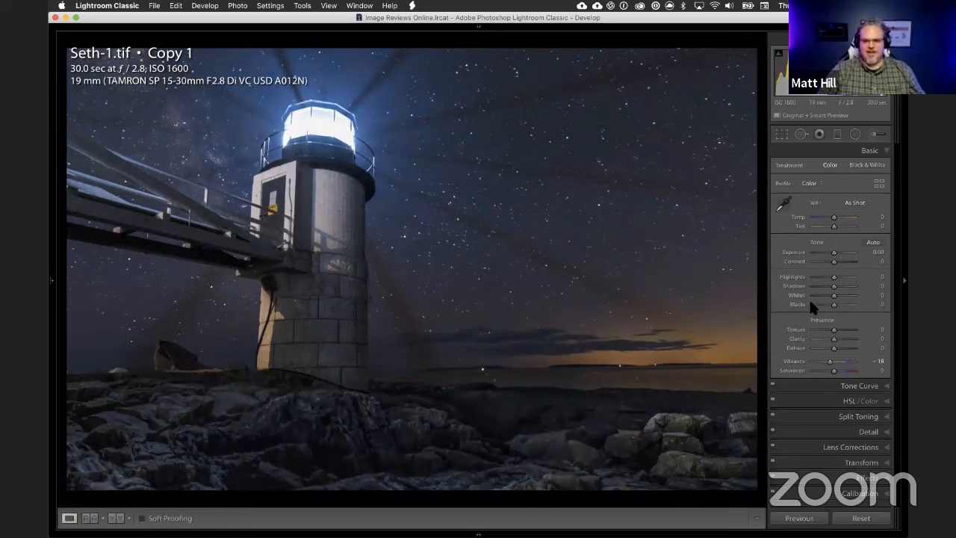
double_click(795, 358)
Step: Compare the photo's before and after versions, and examine the dark beams across the starry sky up close
key("backslash")
key("backslash")
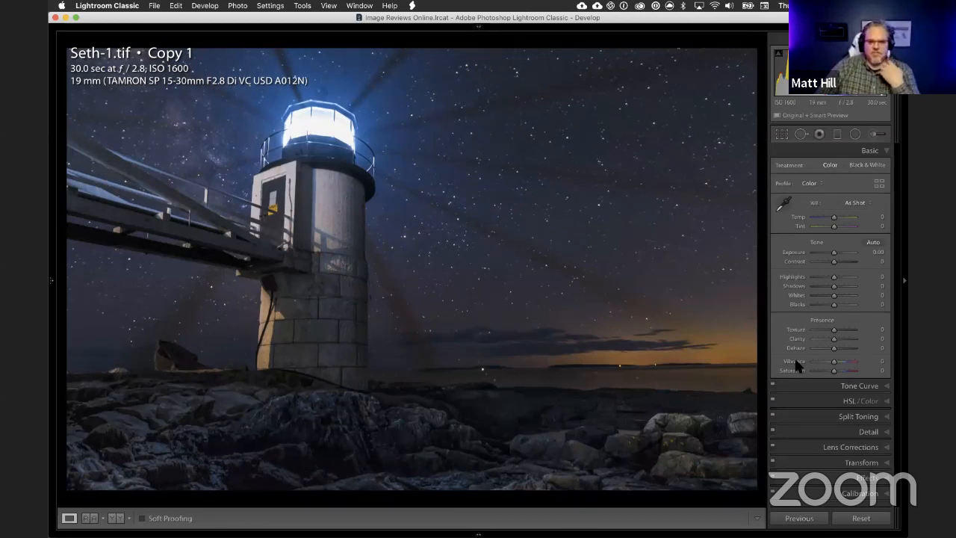
key("backslash")
key("backslash")
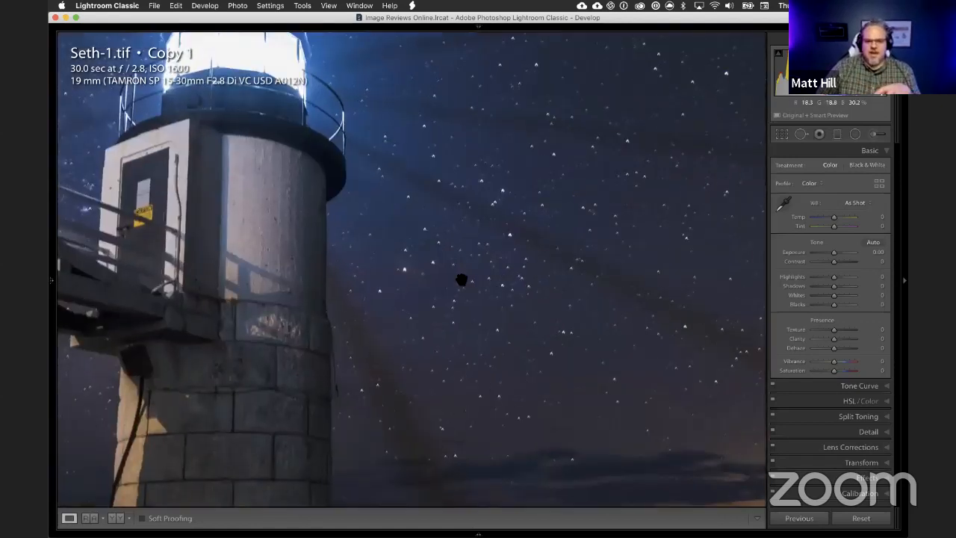
left_click(407, 206)
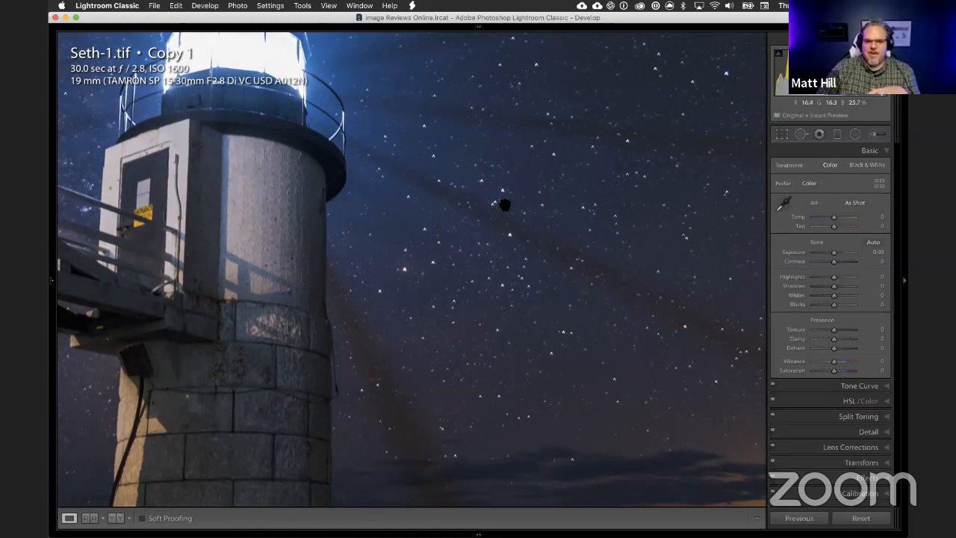
left_click(481, 209)
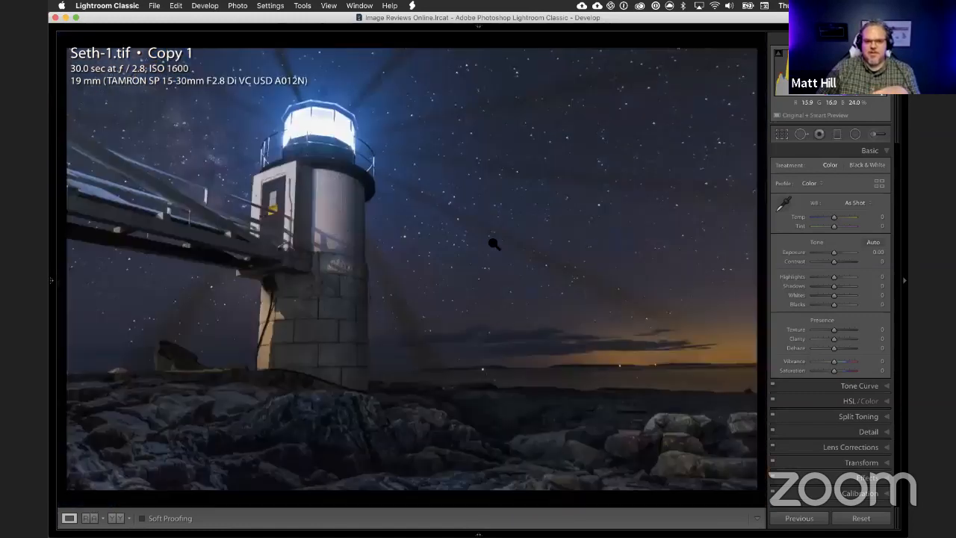
left_click(480, 202)
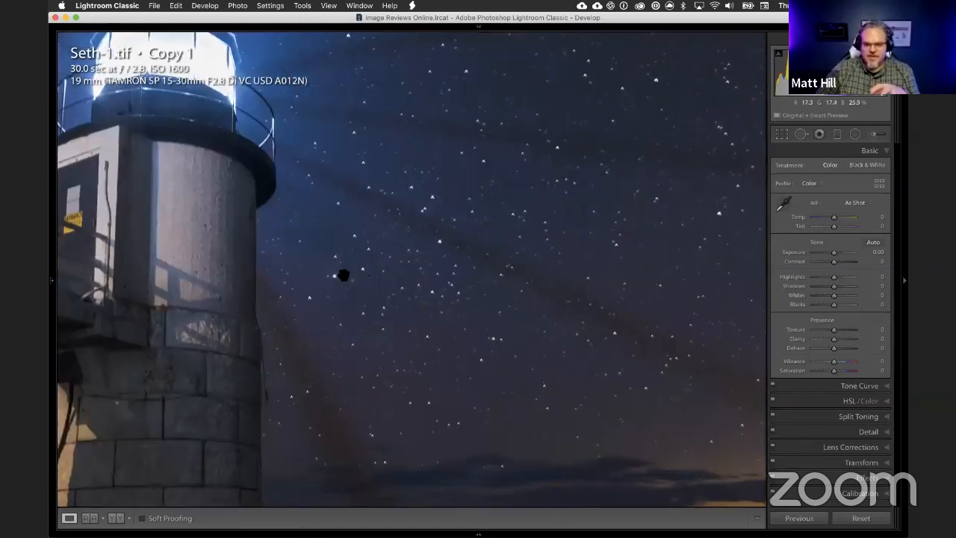
left_click(388, 259)
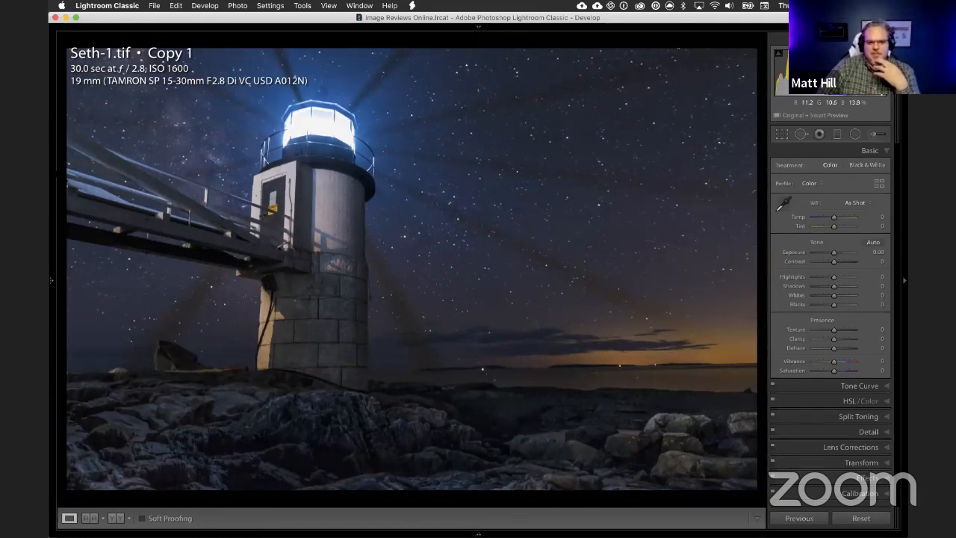
Step: Paint the bright side of the footbridge with an adjustment brush set to Exposure -1.69
left_click(112, 190)
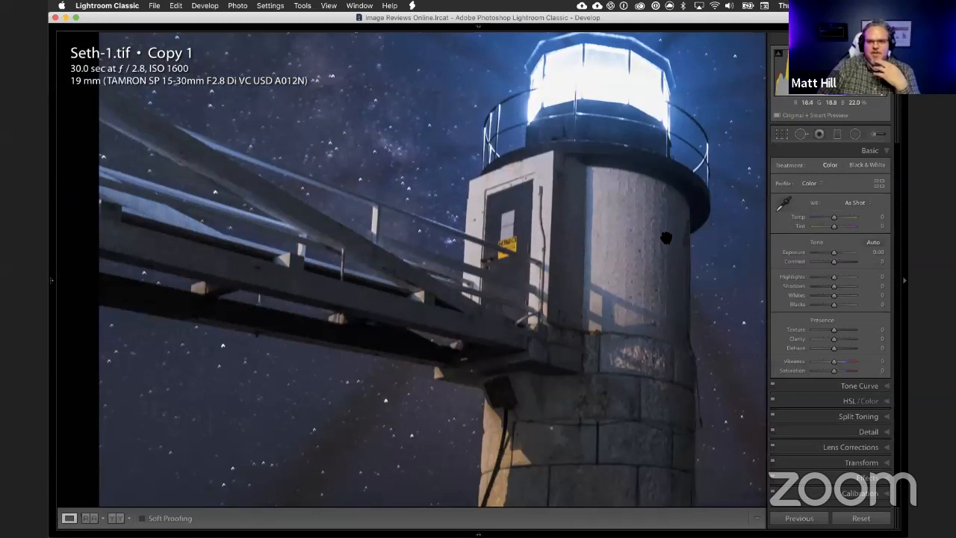
key("k")
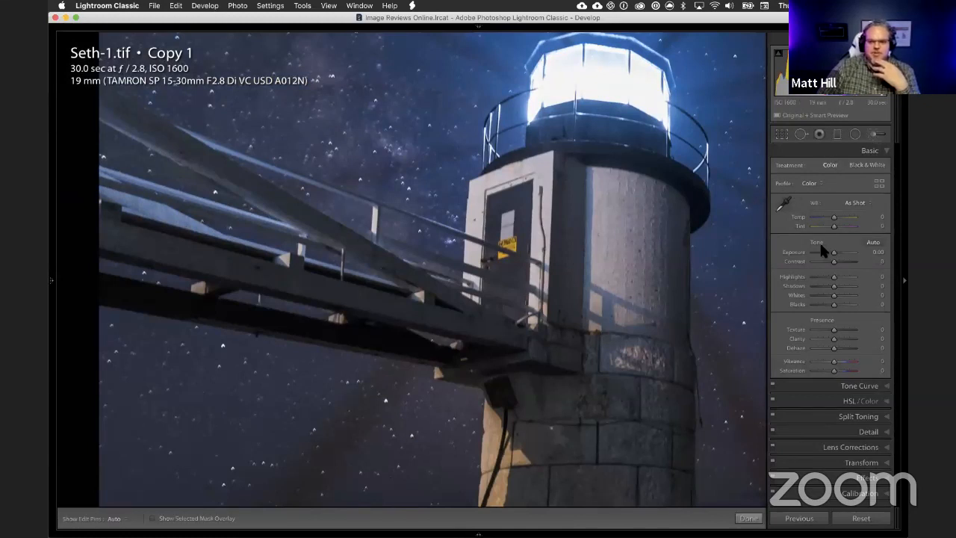
left_click(825, 202)
scroll(188, 211, "up", 4)
mouse_move(209, 232)
left_mouse_down()
mouse_move(122, 213)
mouse_move(163, 204)
left_mouse_up()
Step: Reduce the brush size to 4.0, paint over the footbridge's remaining bright beams and railings, and close the adjustment brush
key("h")
key("bracketleft")
key("bracketleft")
key("bracketleft")
key("bracketleft")
key("bracketleft")
key("bracketleft")
key("bracketleft")
key("bracketleft")
left_click(302, 234)
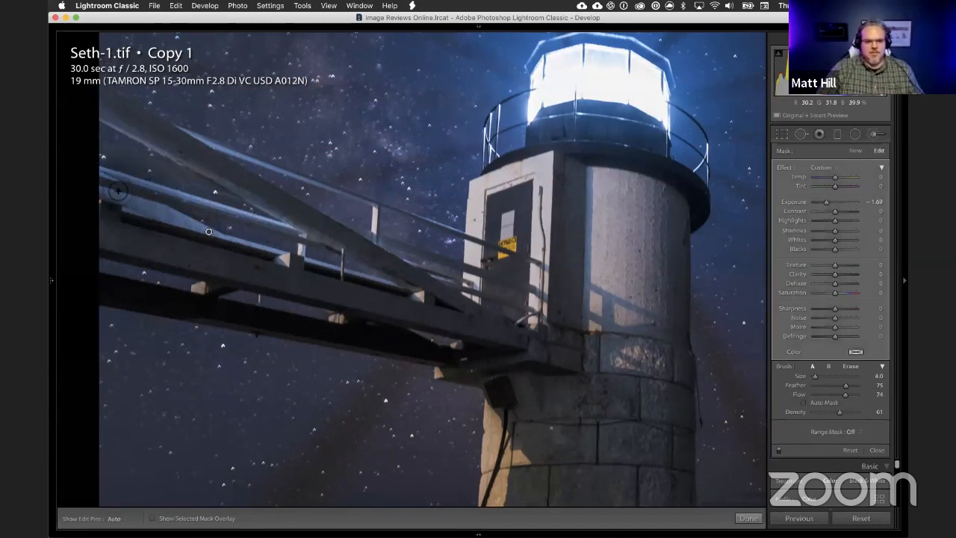
left_click(109, 178, "shift")
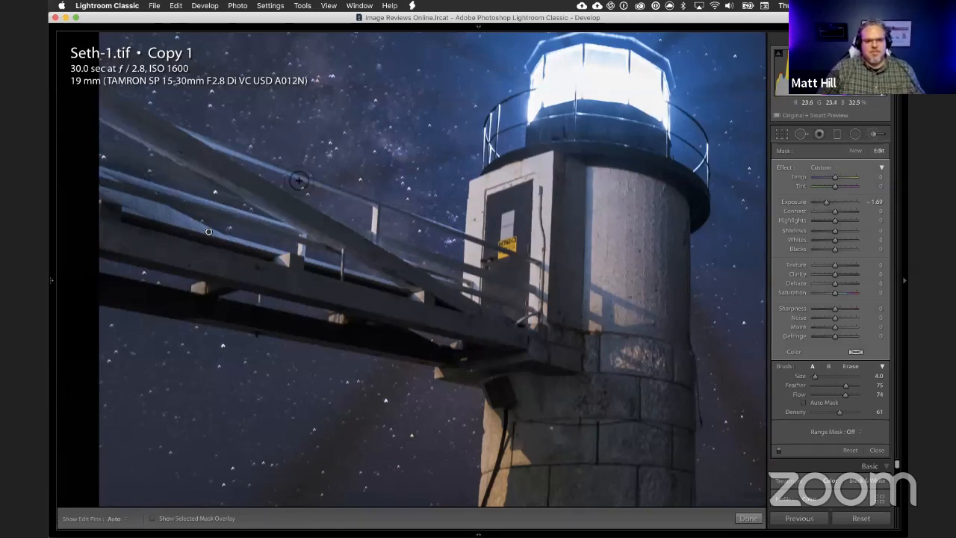
left_click(298, 180)
left_click(194, 140, "shift")
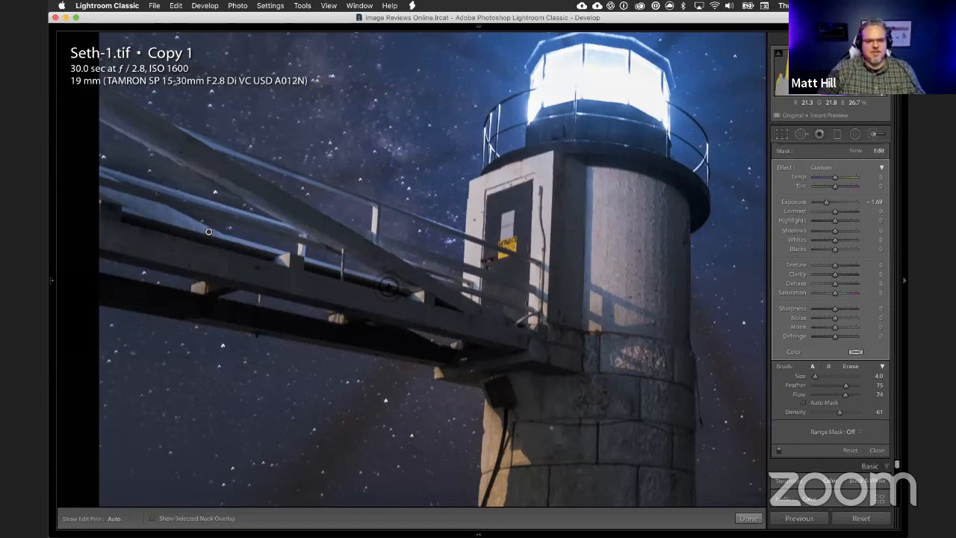
key("h")
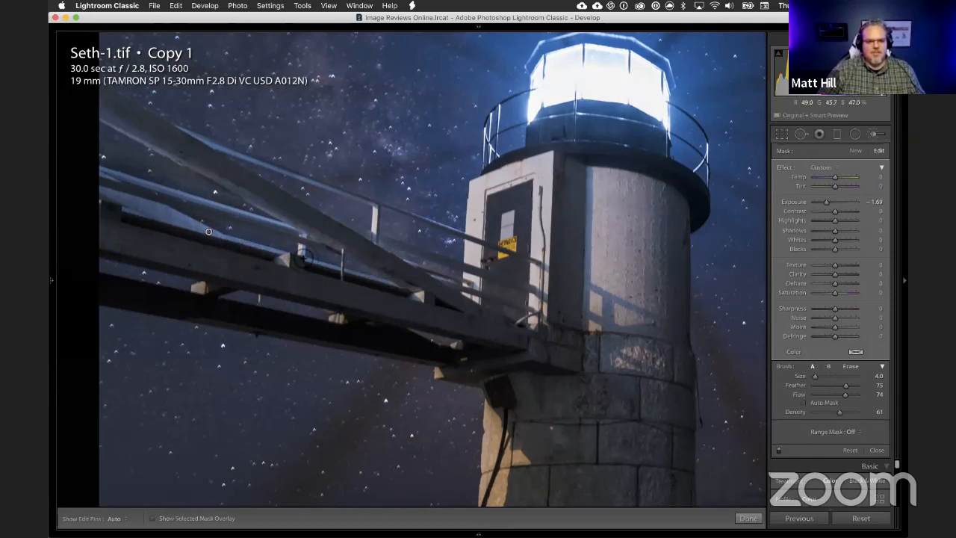
left_click(875, 134)
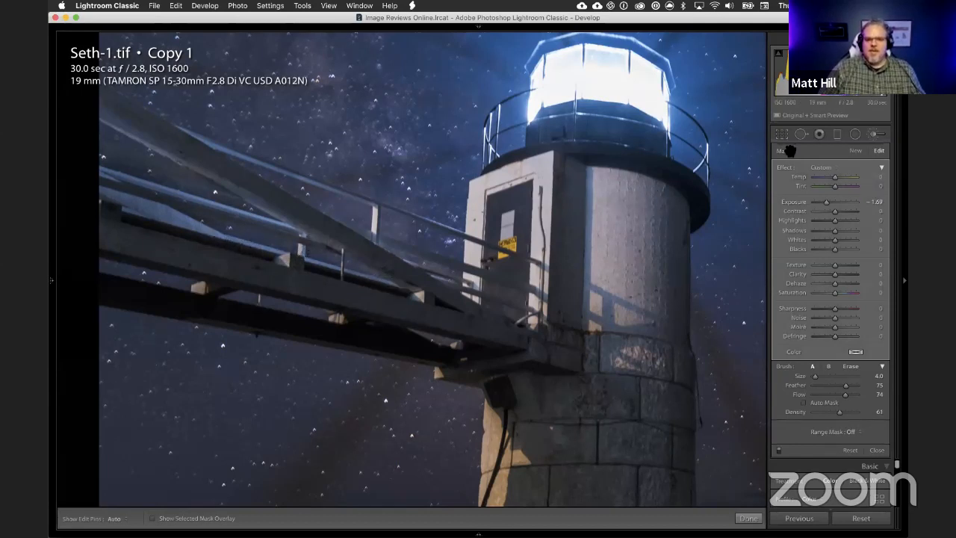
Step: Return to the full photo and compare it before and after the edits
left_click(459, 192)
key("backslash")
key("backslash")
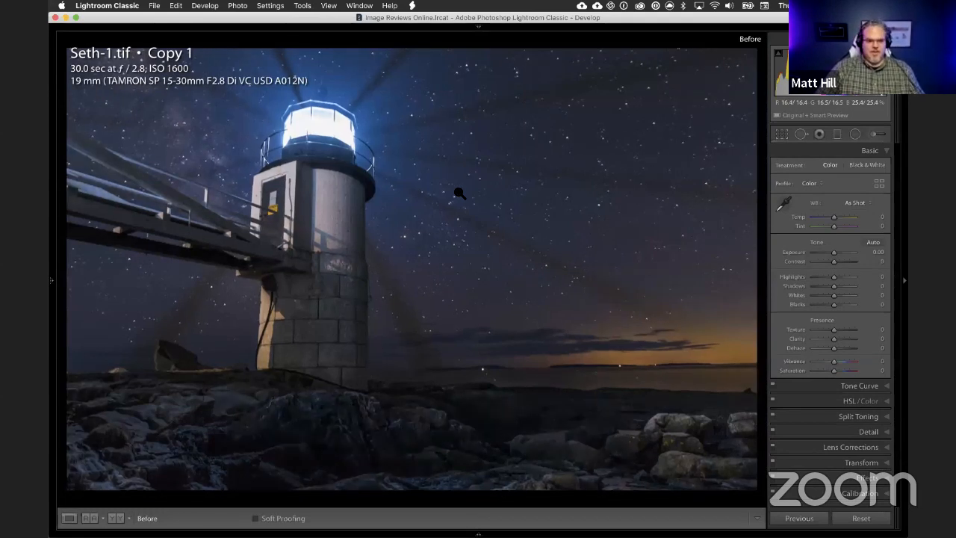
key("backslash")
key("backslash")
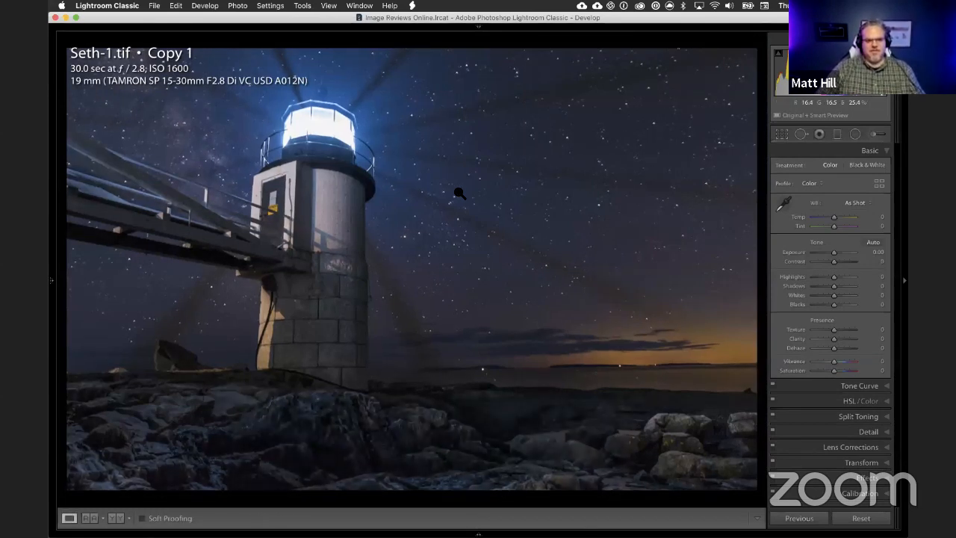
key("backslash")
key("backslash")
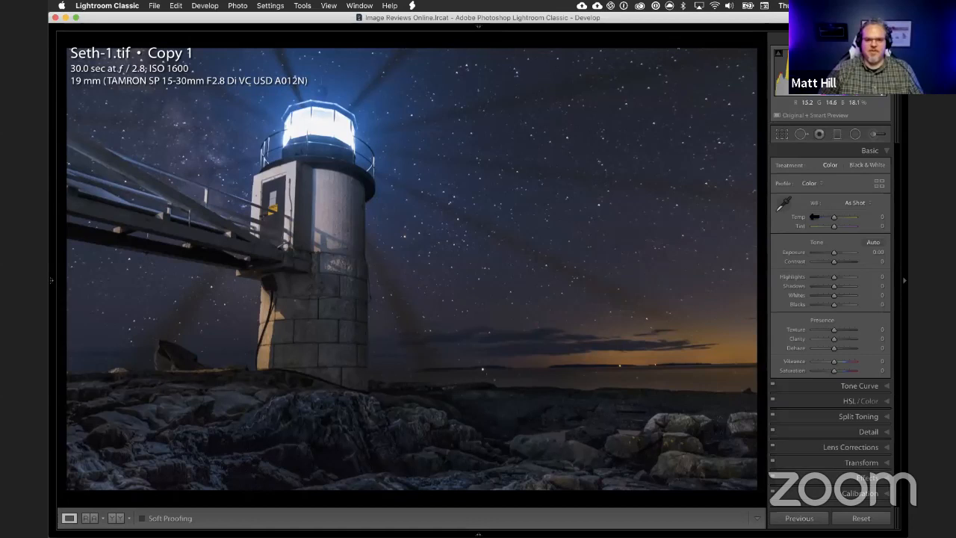
Step: Try a 1 x 1 crop framing the lighthouse toward the left, and undo the crop
left_click(783, 135)
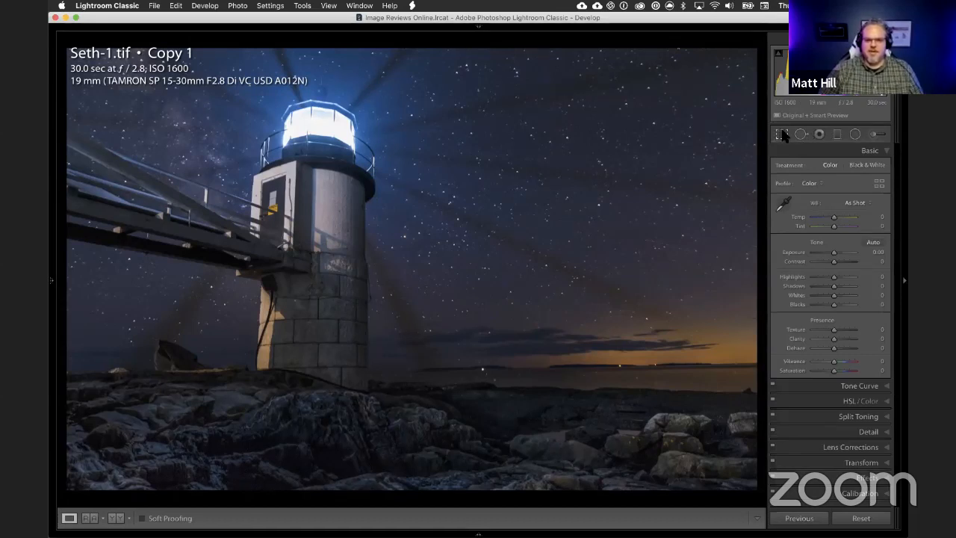
left_click(853, 168)
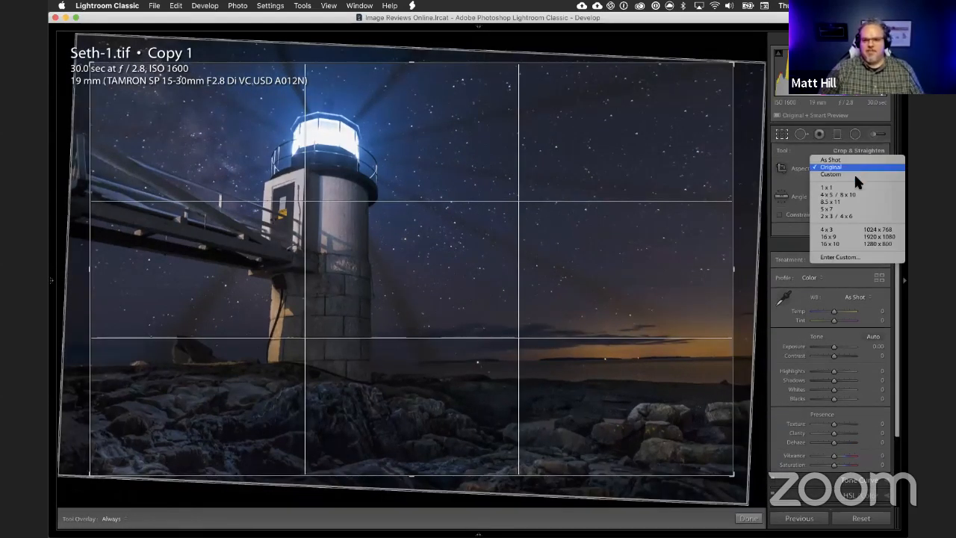
left_click(853, 188)
left_click_drag(458, 241, 512, 277)
key("Return")
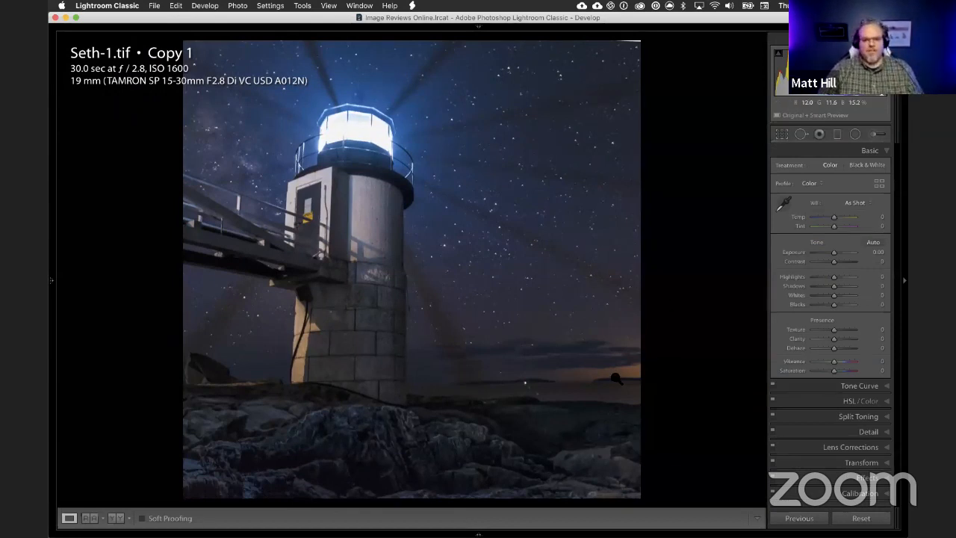
left_click(631, 367)
left_click(641, 361)
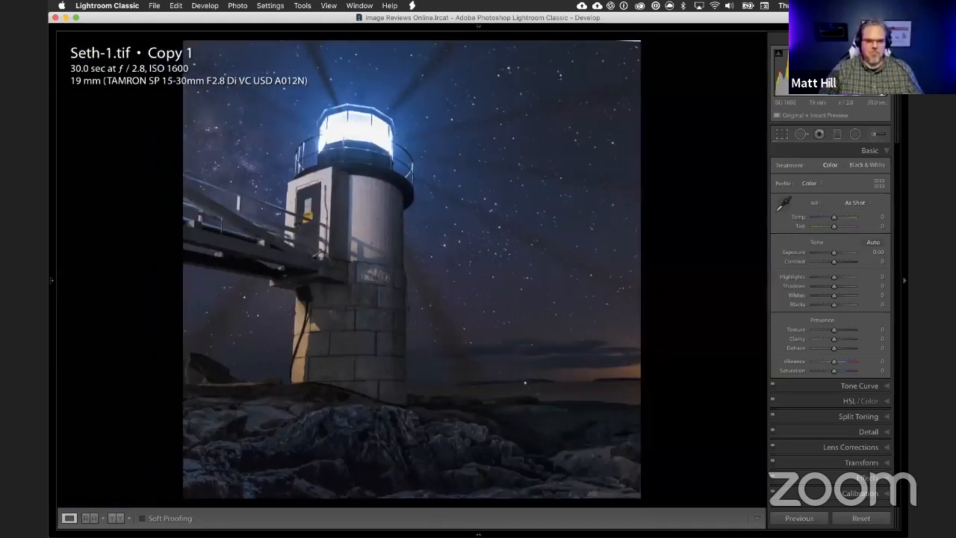
key("super+z")
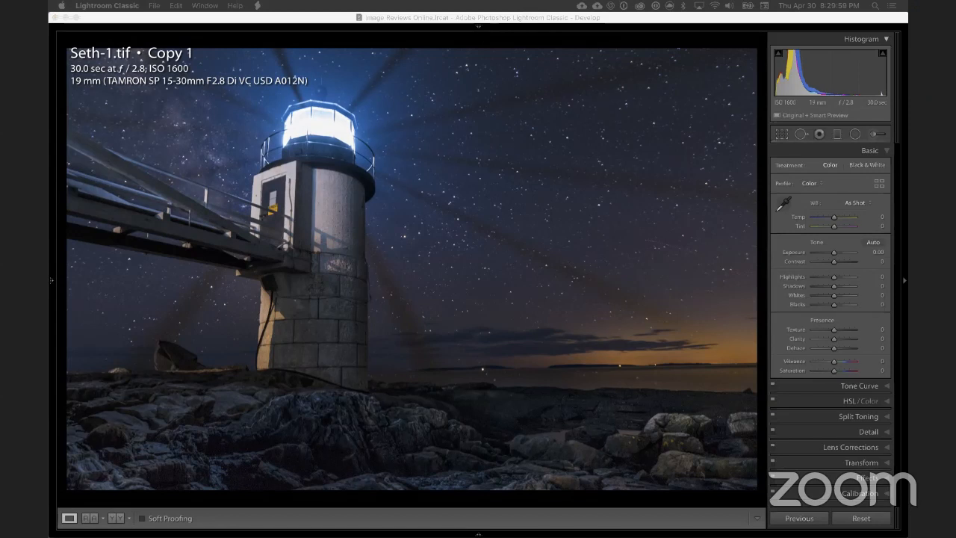
Step: Check the lighthouse's lantern room up close and return to the full photo
left_click(543, 21)
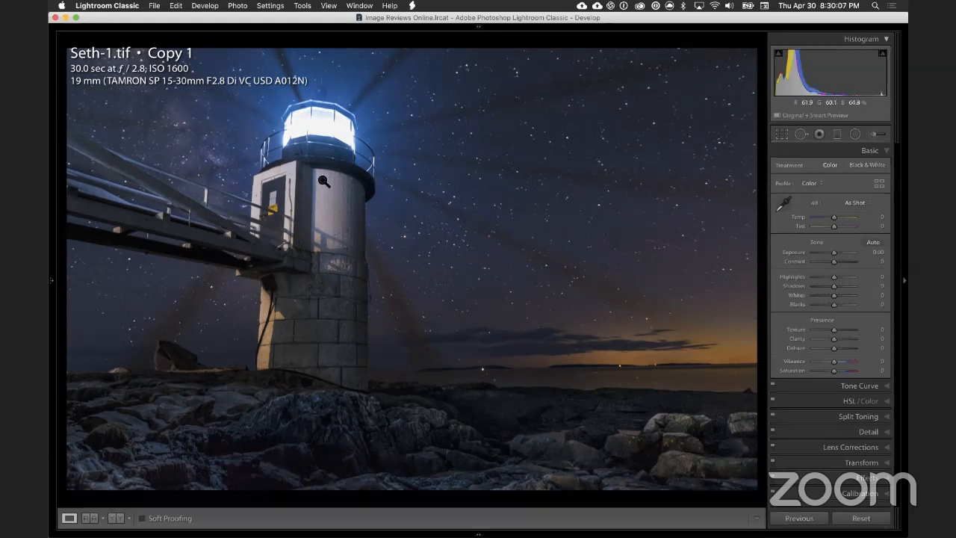
left_click(322, 133)
left_click(321, 131)
mouse_move(499, 17)
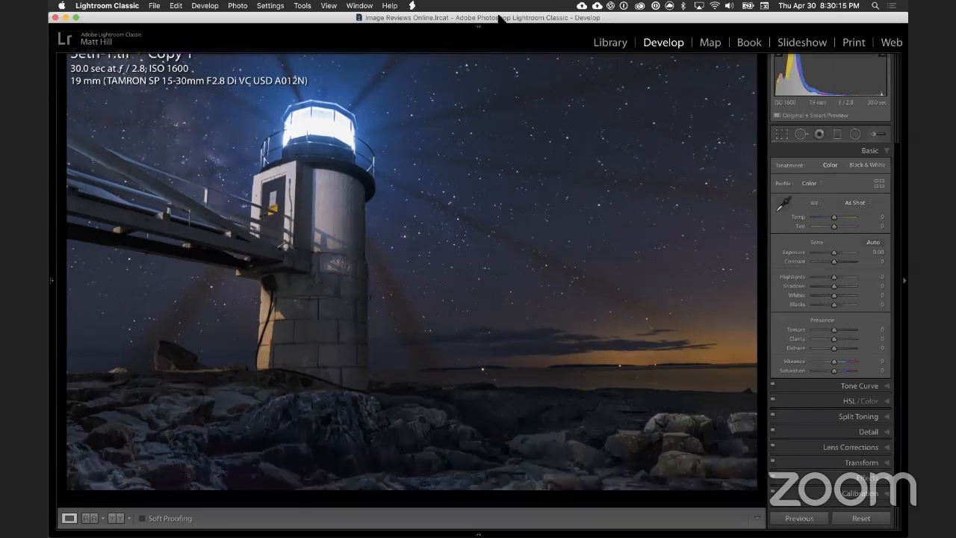
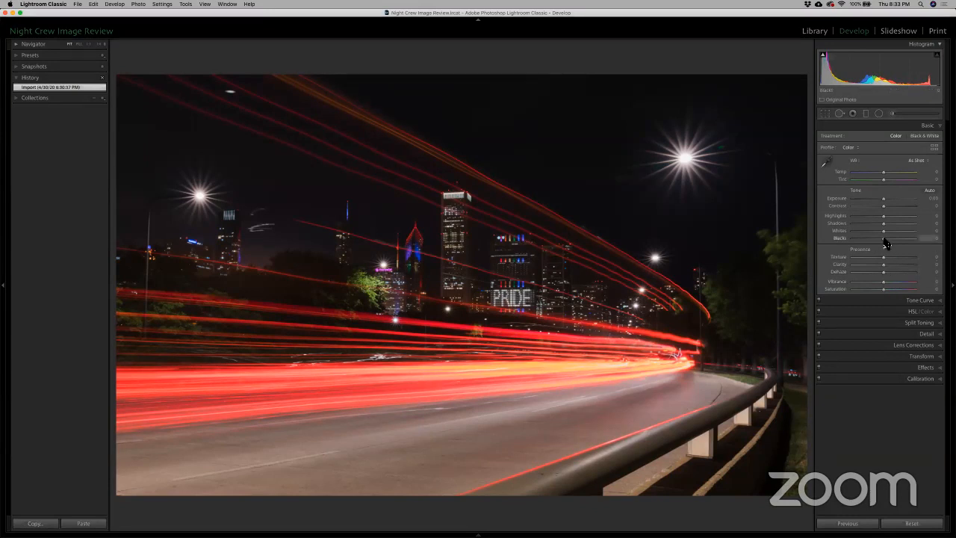
Step: Set the light-trail photo's Blacks to -15 and Whites to +18, and compare the result with the imported state
left_click_drag(884, 242, 880, 244)
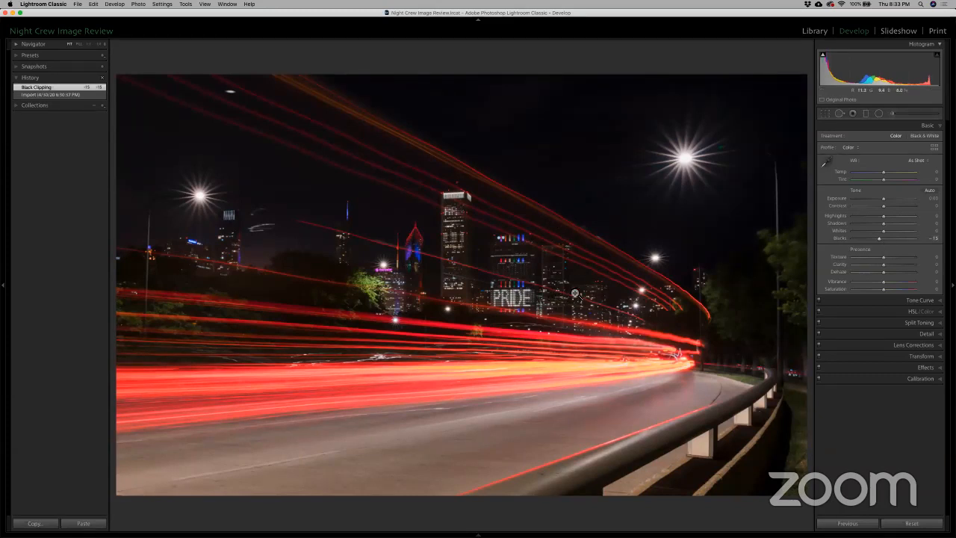
left_click_drag(885, 235, 894, 236)
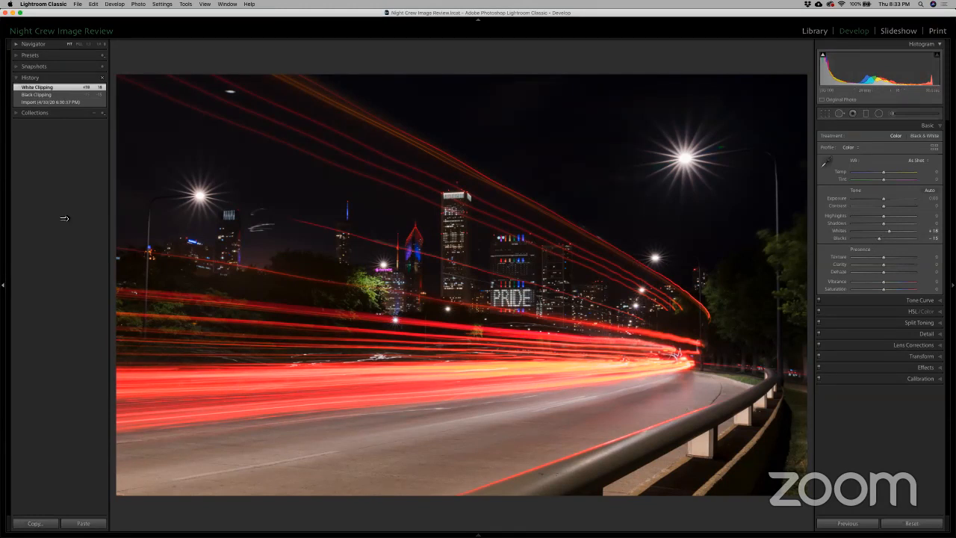
left_click(43, 104)
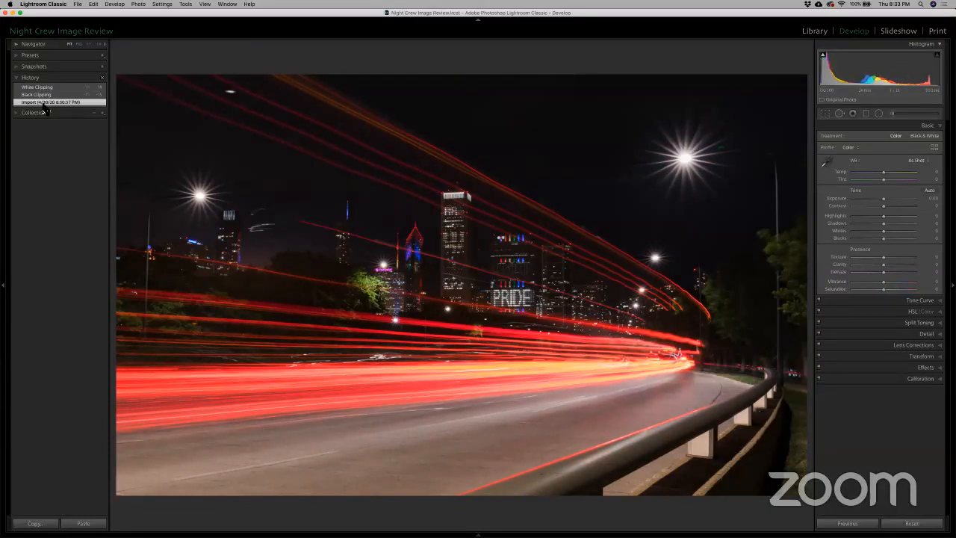
left_click(44, 88)
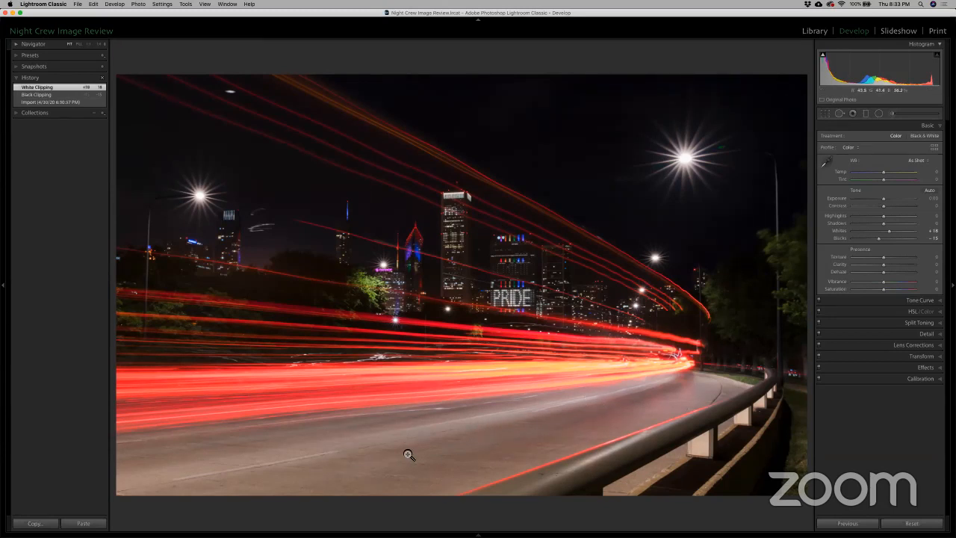
Step: Darken the road with a graduated filter rising from the lower foreground, using Whites -50 and Exposure -0.43, and close the filter
left_click(866, 114)
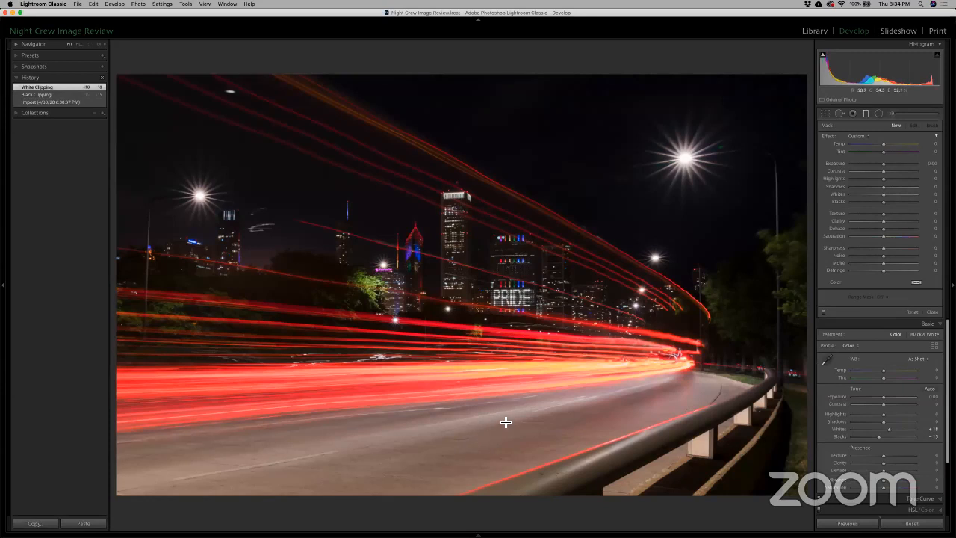
left_click_drag(507, 400, 503, 334)
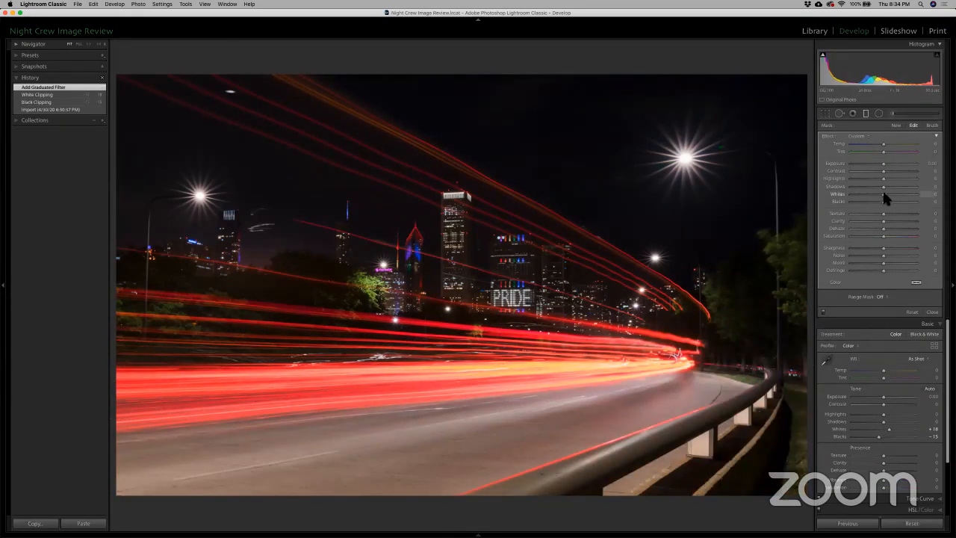
left_click_drag(881, 196, 867, 199)
left_click_drag(883, 164, 879, 163)
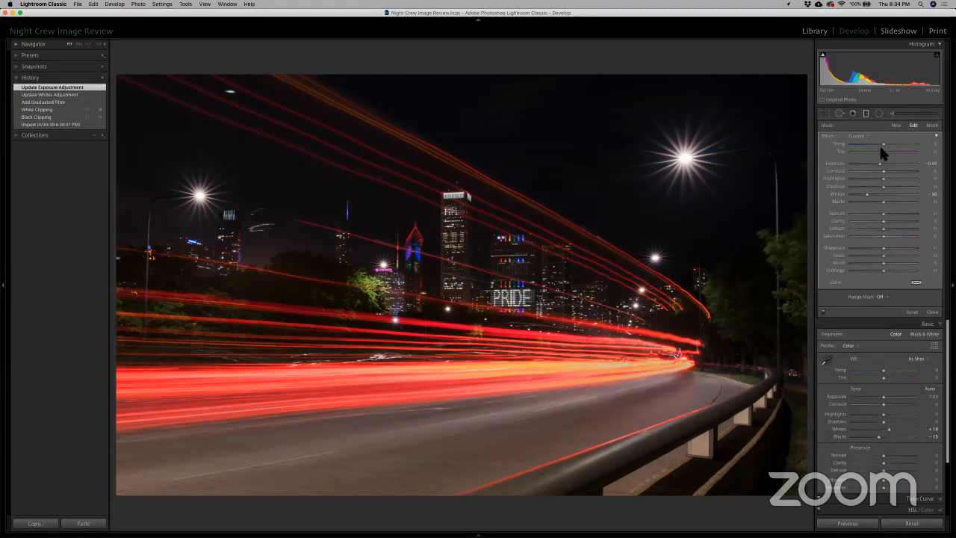
left_click(865, 114)
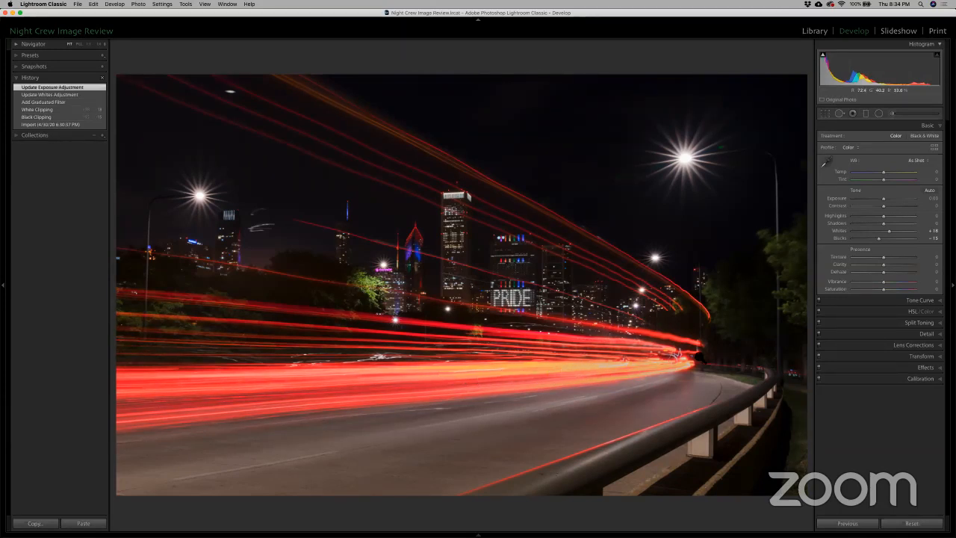
Step: Paint an adjustment brush with reduced Highlights over the brightest trails along the road, ease its Highlights to -16, and close the brush
left_click(891, 113)
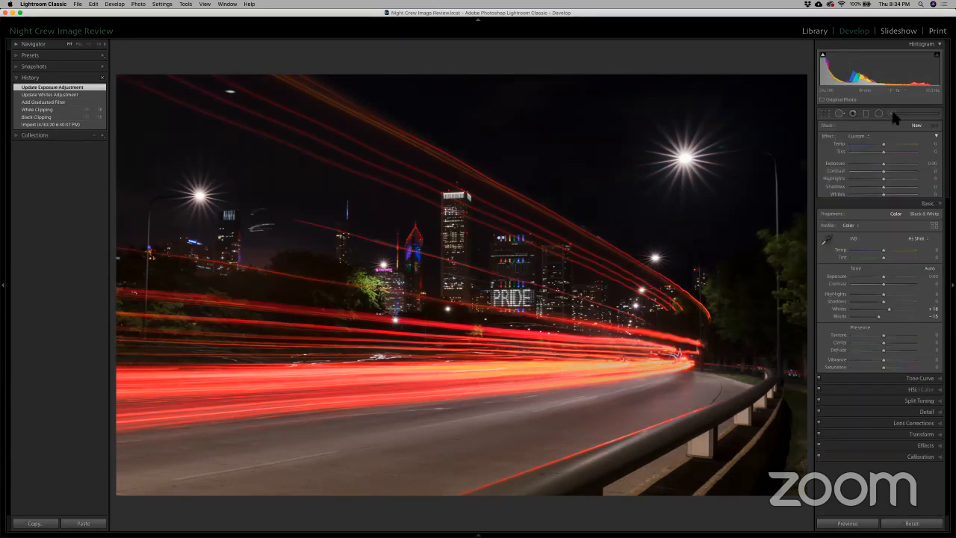
left_click_drag(882, 180, 868, 187)
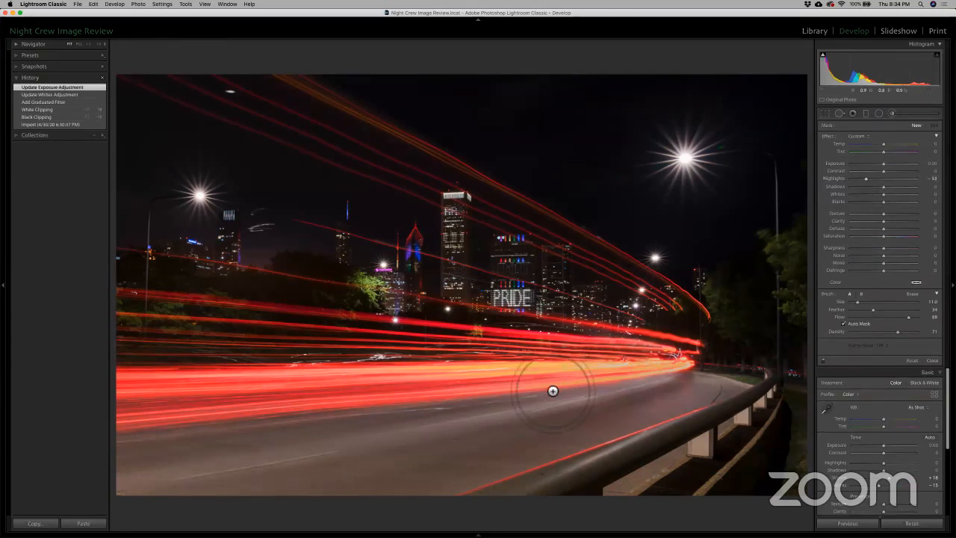
mouse_move(448, 395)
left_mouse_down()
mouse_move(371, 400)
mouse_move(678, 371)
mouse_move(668, 371)
left_mouse_up()
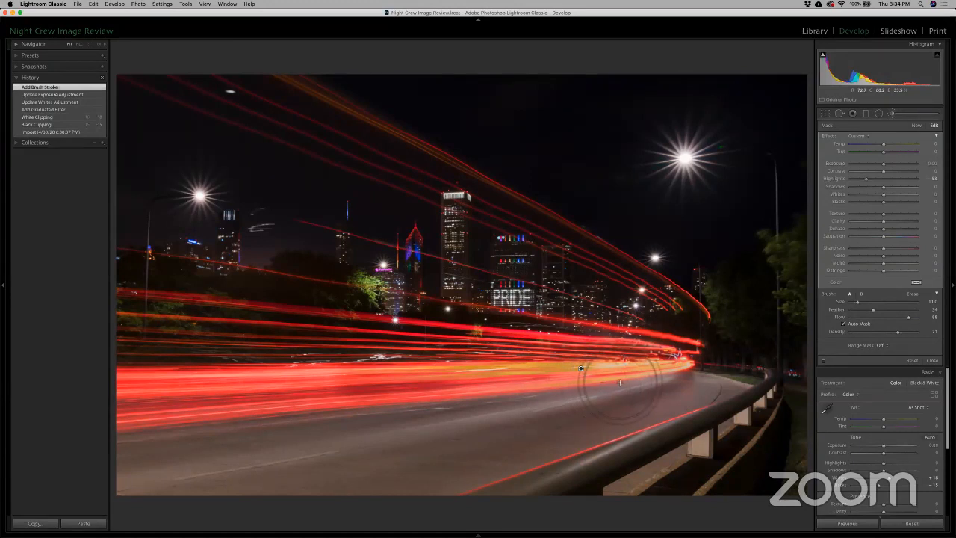
left_click(564, 389)
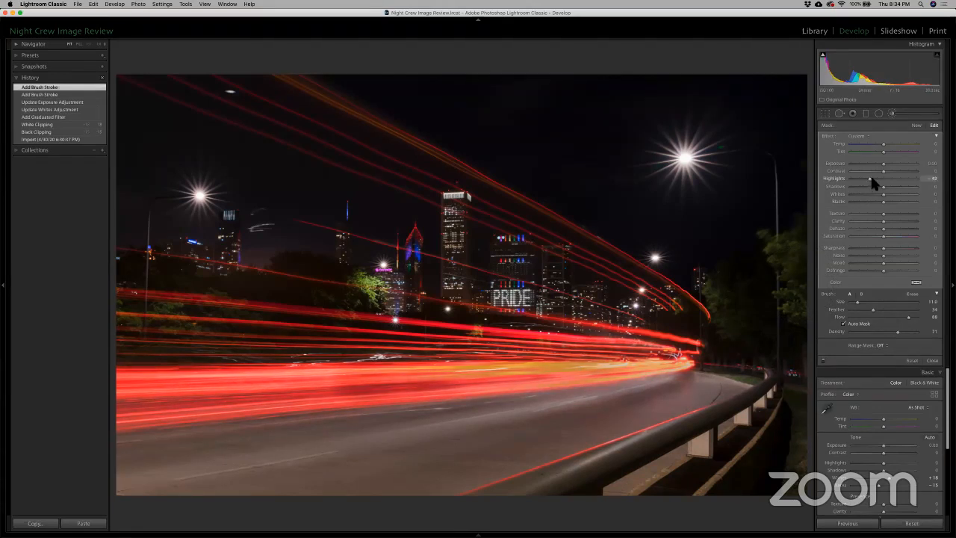
left_click_drag(874, 178, 878, 180)
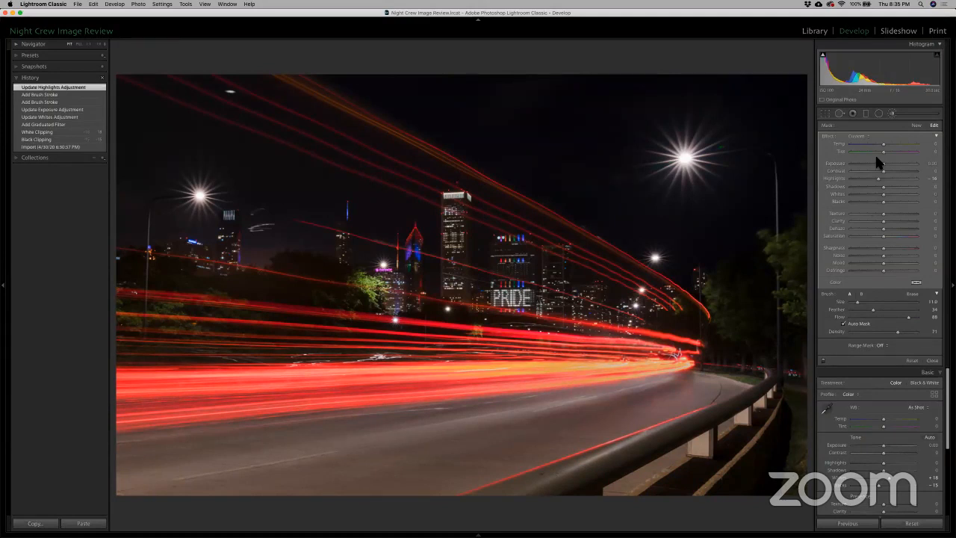
left_click(893, 114)
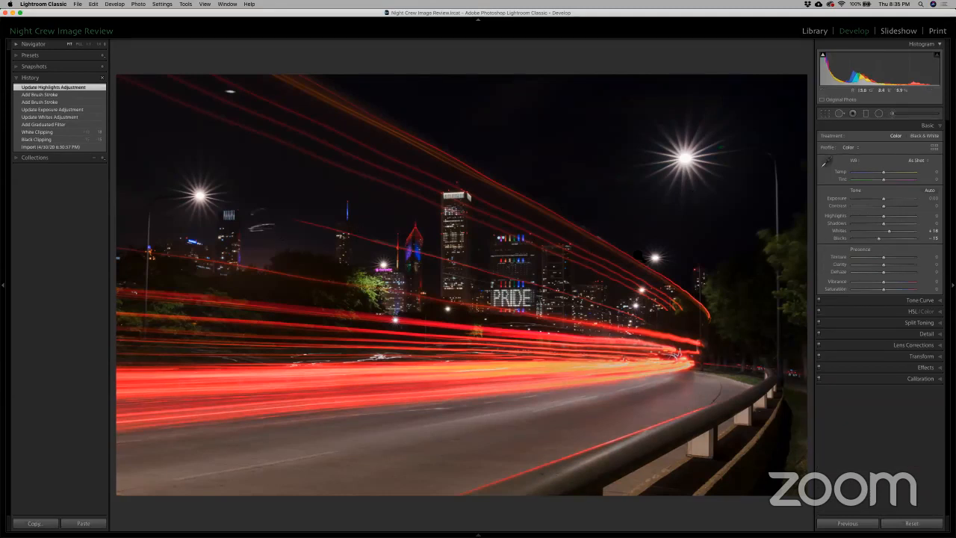
Step: Apply a slight negative vertical perspective correction to straighten the lampposts and buildings, and constrain the crop
left_click(918, 355)
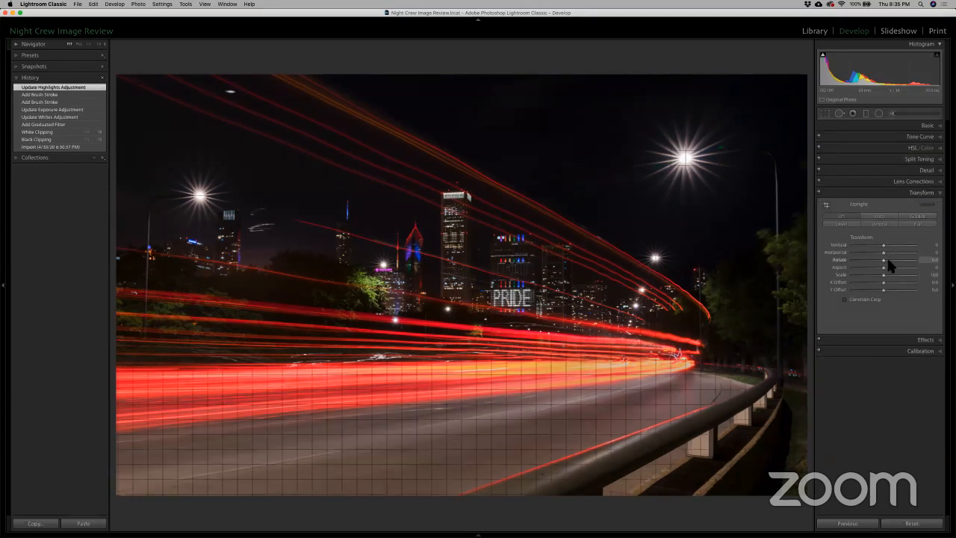
left_click_drag(884, 248, 882, 245)
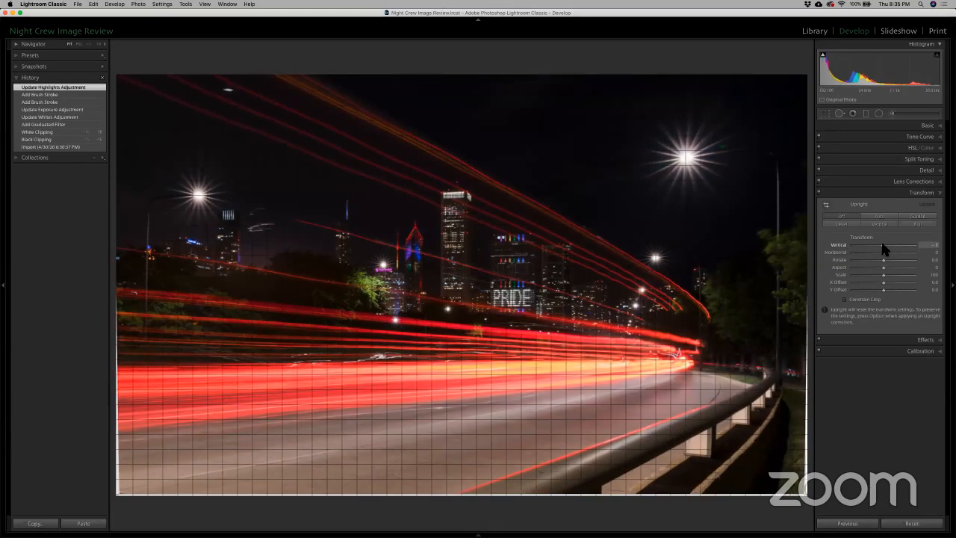
left_click_drag(884, 249, 874, 251)
left_click(845, 300)
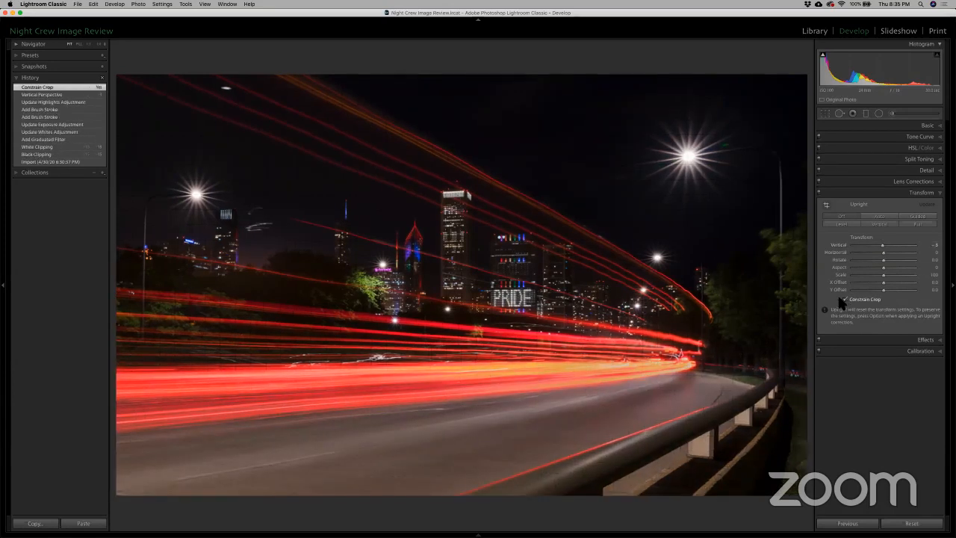
Step: Heal the lower white light streaks in the sky beside the leftmost tower, with spot opacity 100 and feather 7
left_click(266, 228)
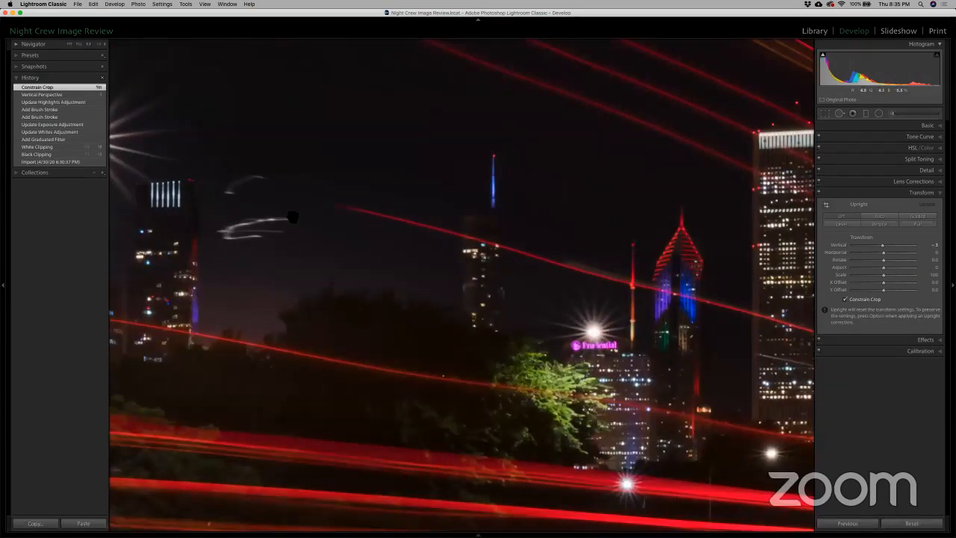
left_click(839, 114)
scroll(287, 246, "down", 6)
mouse_move(283, 232)
left_mouse_down()
mouse_move(229, 232)
mouse_move(291, 222)
mouse_move(219, 225)
mouse_move(237, 224)
left_mouse_up()
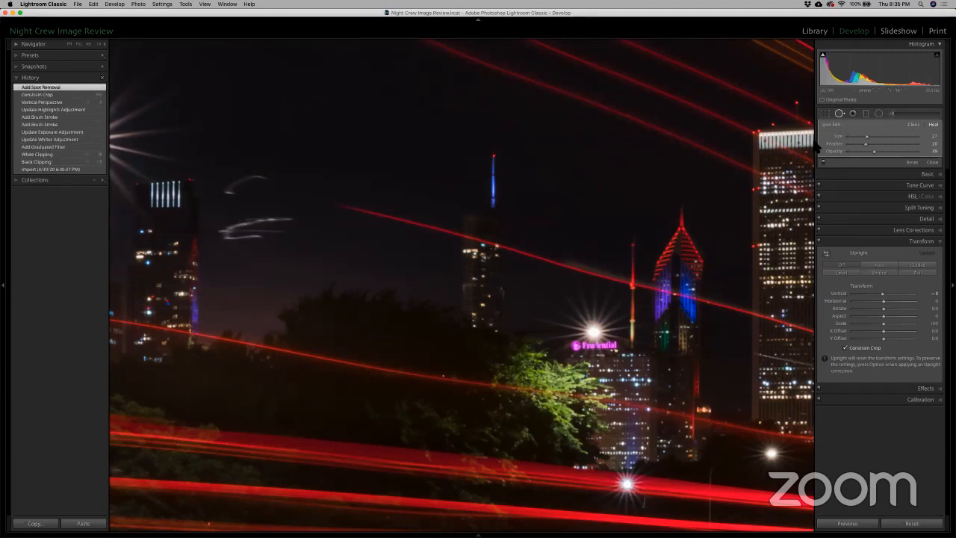
left_click_drag(875, 155, 925, 150)
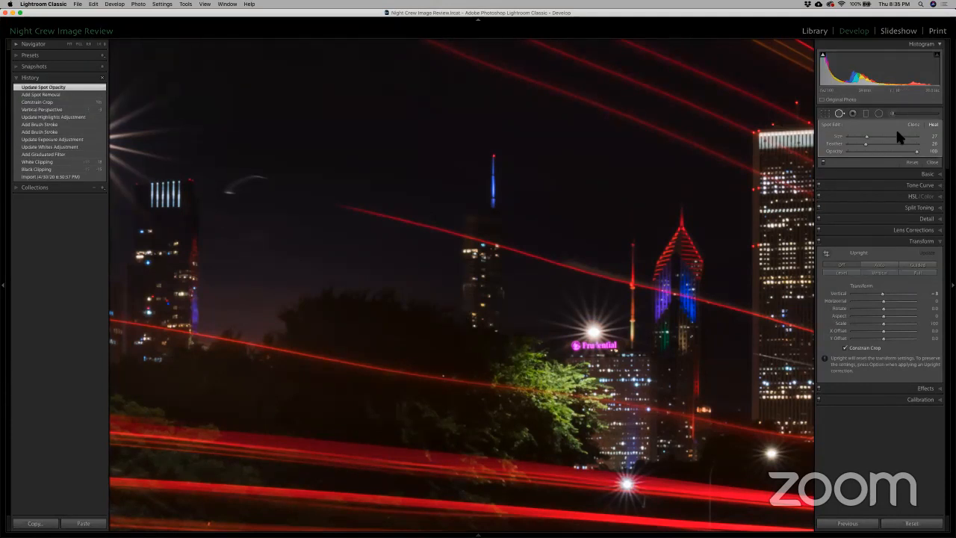
left_click_drag(852, 139, 854, 140)
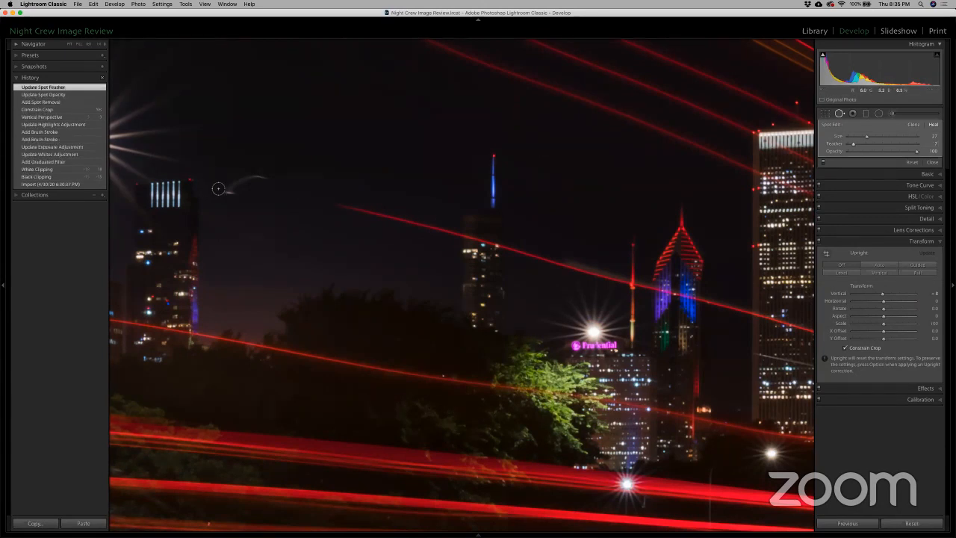
Step: Heal the remaining curved streak in the sky, close spot removal, and return to the full photo
left_click_drag(224, 193, 268, 179)
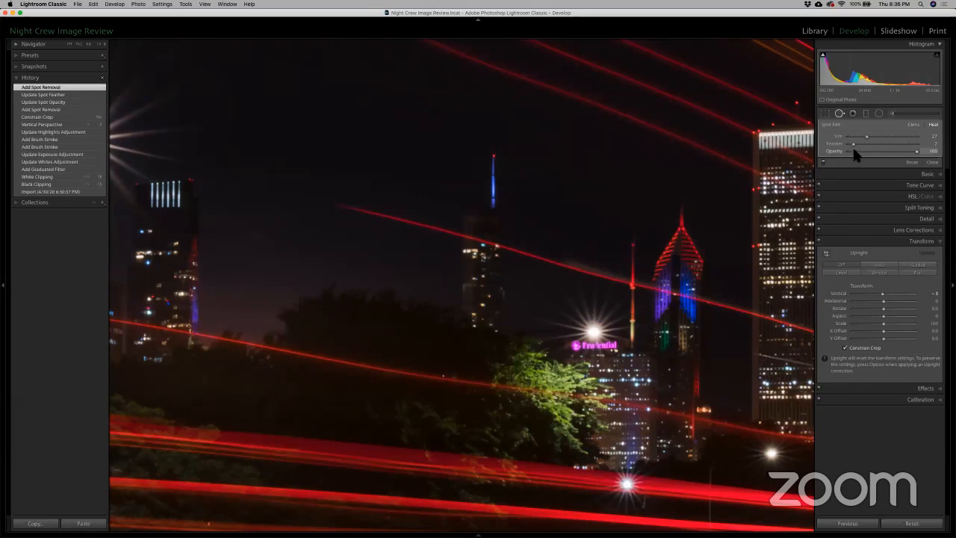
left_click(839, 114)
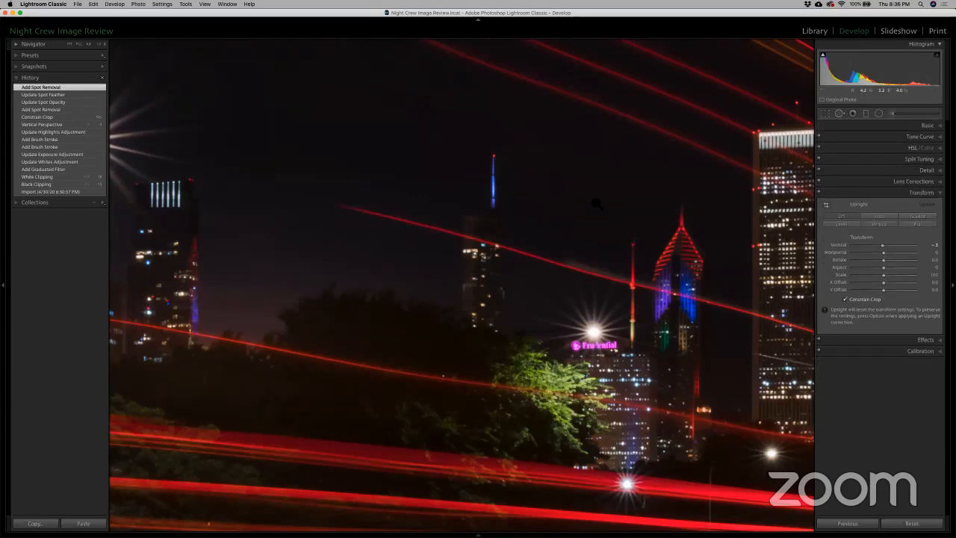
left_click(597, 204)
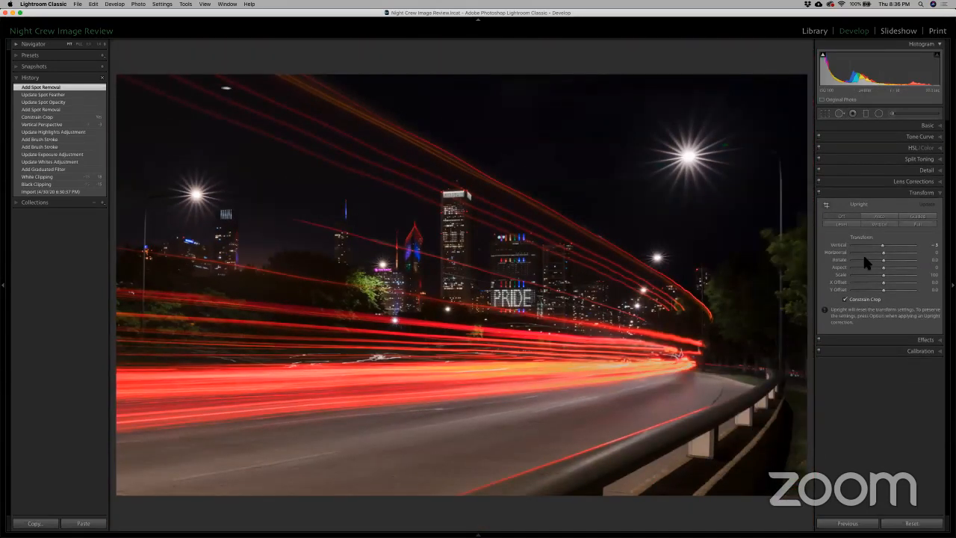
Step: Set the photo's Shadows to +61 and Blacks to -29
left_click(929, 126)
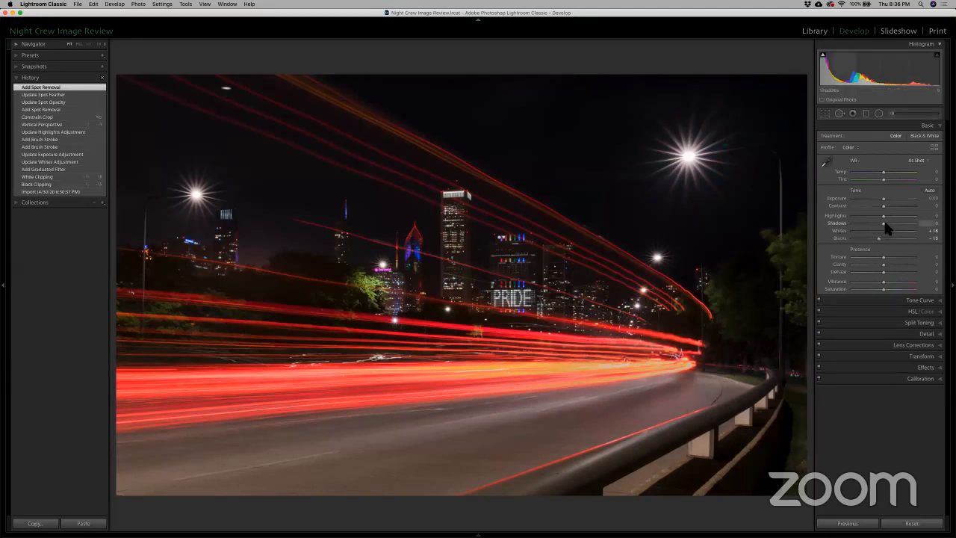
left_click_drag(884, 223, 912, 214)
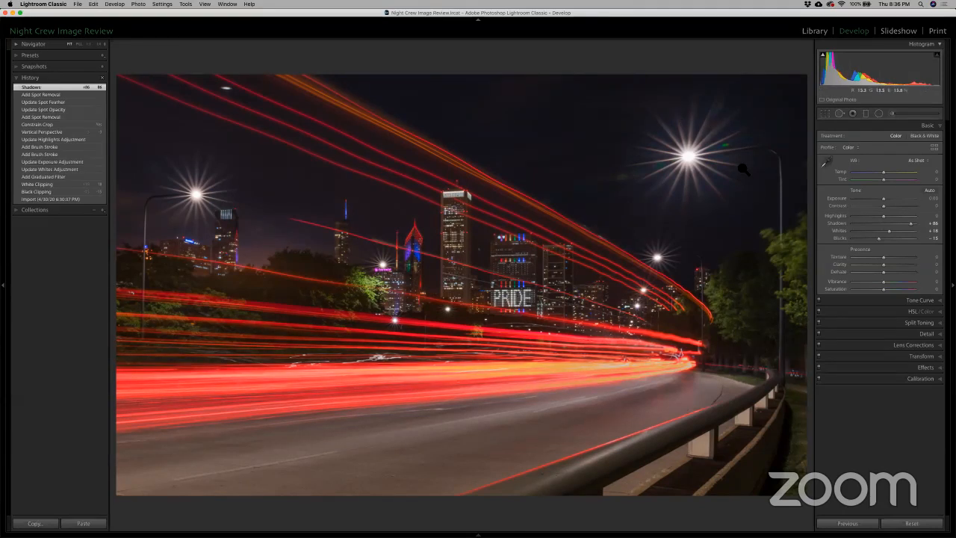
double_click(838, 222)
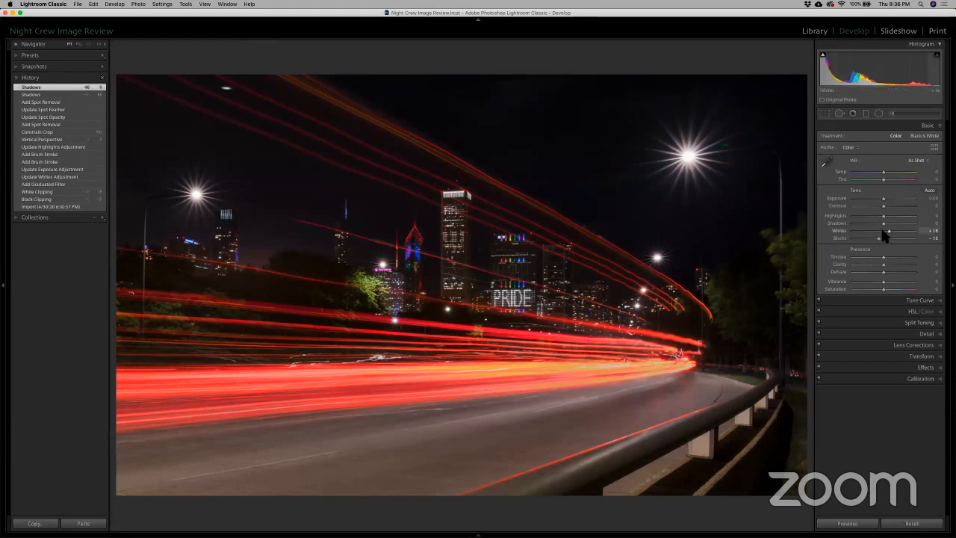
left_click_drag(884, 223, 903, 222)
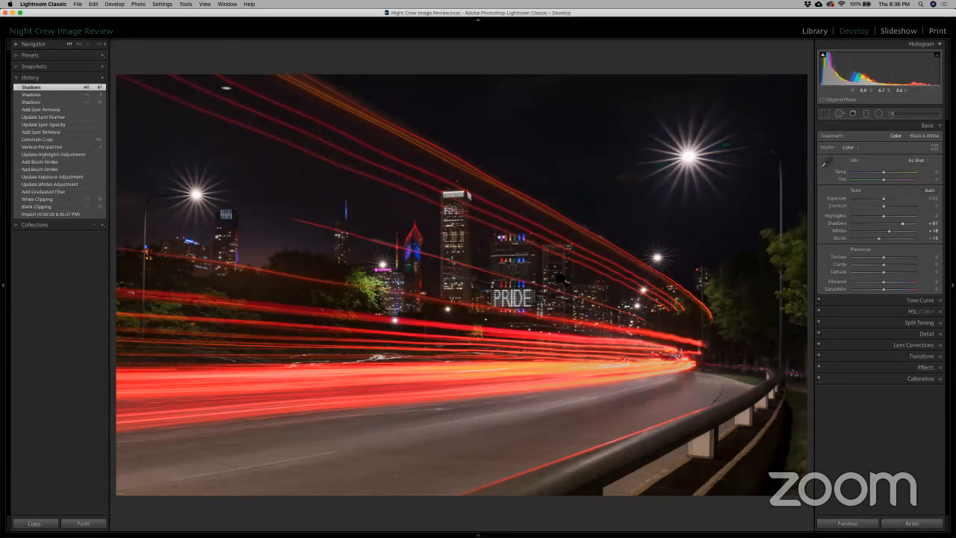
left_click_drag(878, 238, 872, 238)
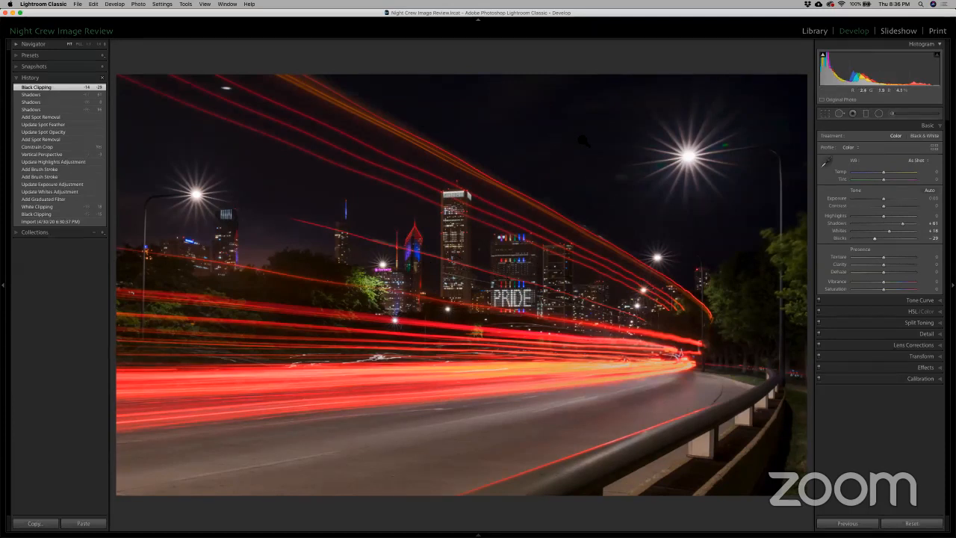
Step: Examine the edited photo with the interface dimmed, and compare the imported and final history states in full-screen view
key("l")
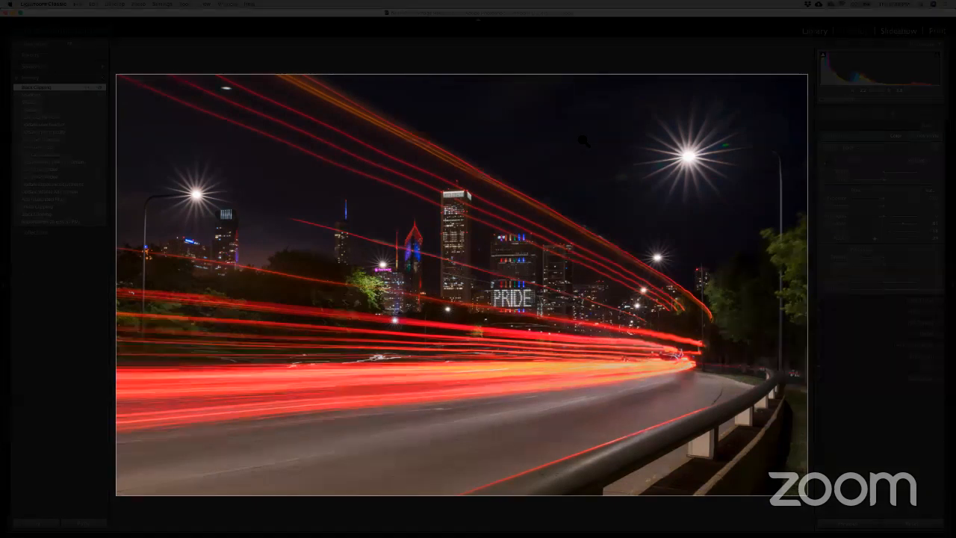
key("l")
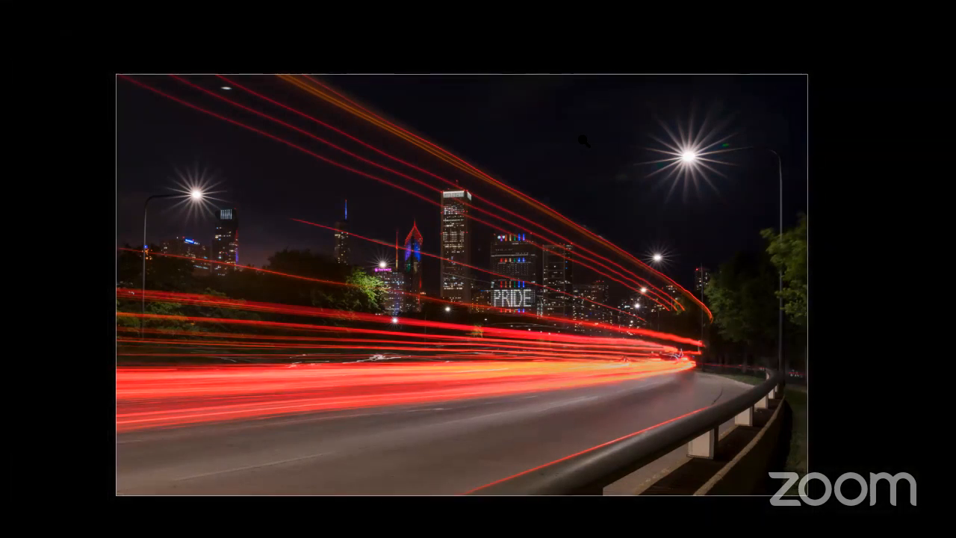
key("l")
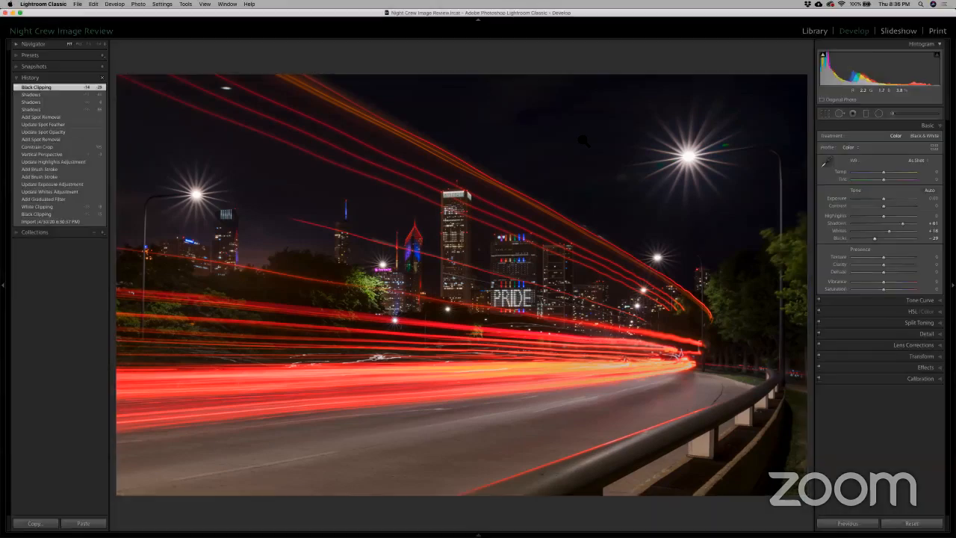
left_click(70, 222)
key("l")
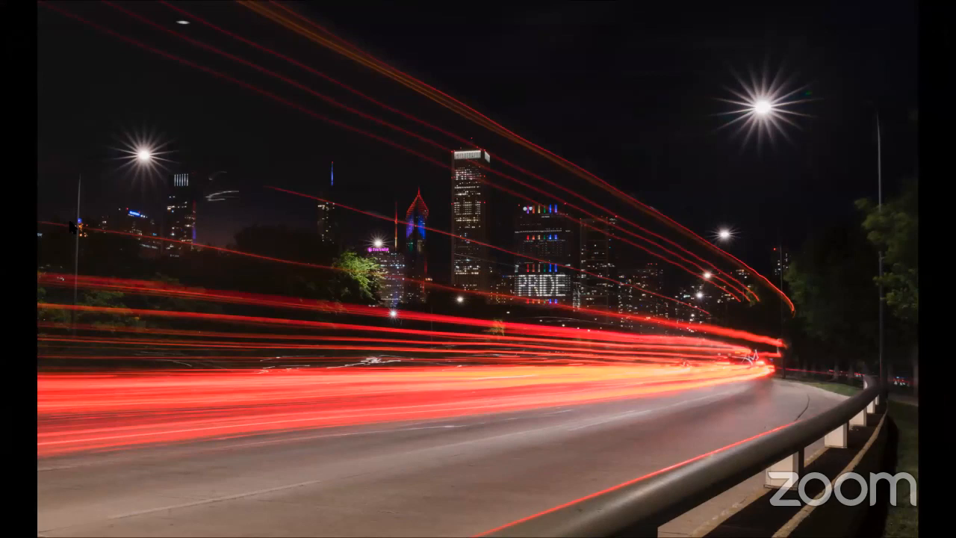
key("f")
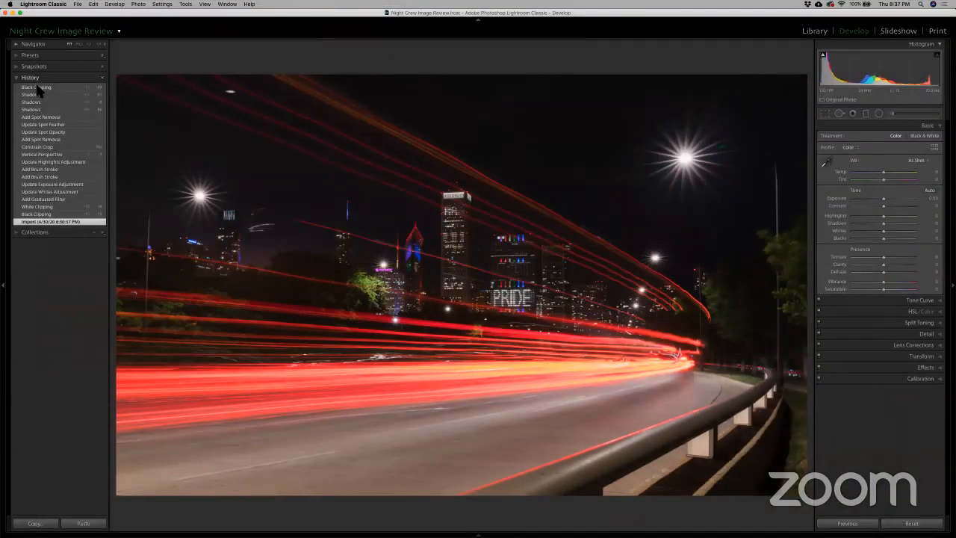
left_click(37, 87)
key("f")
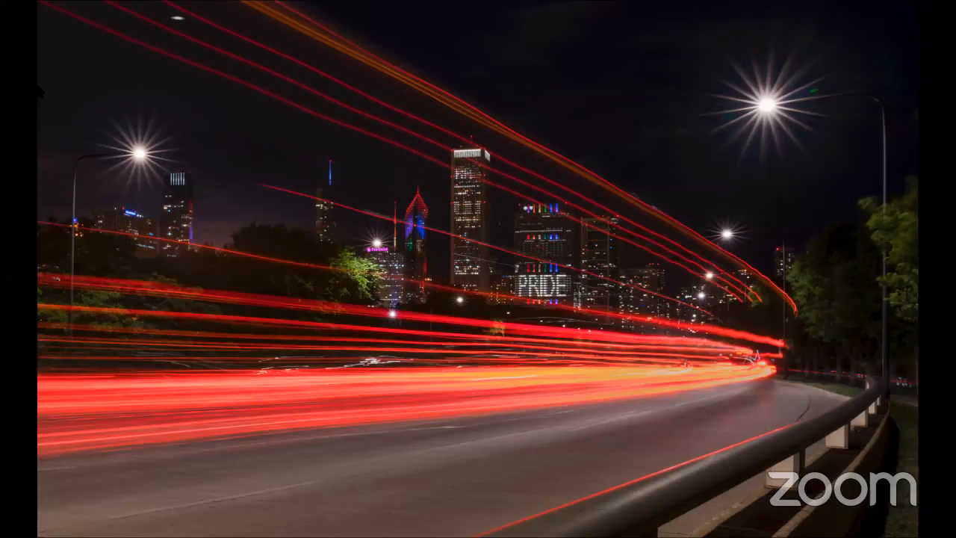
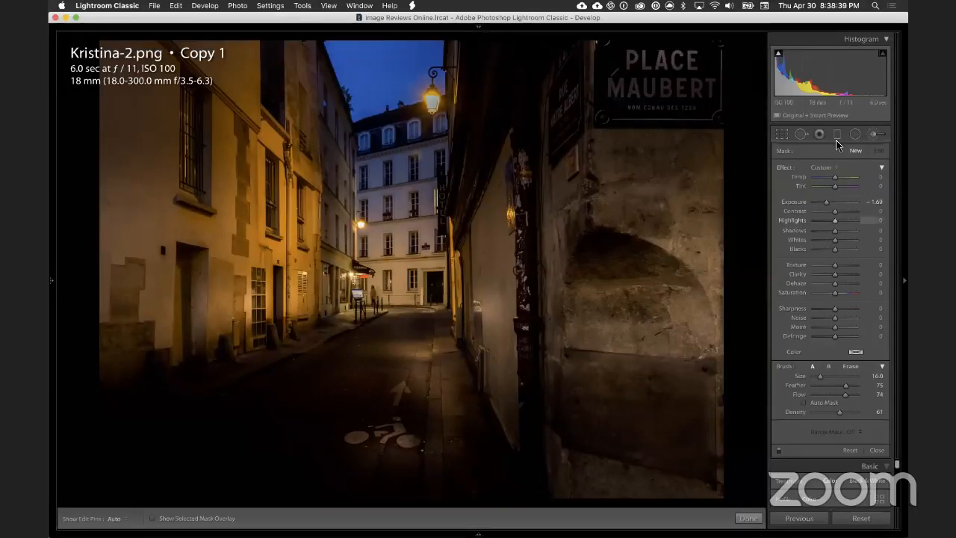
Step: Close the adjustment brush and examine the left façade's windows and the street signs in the alley photo at close zoom
left_click(872, 134)
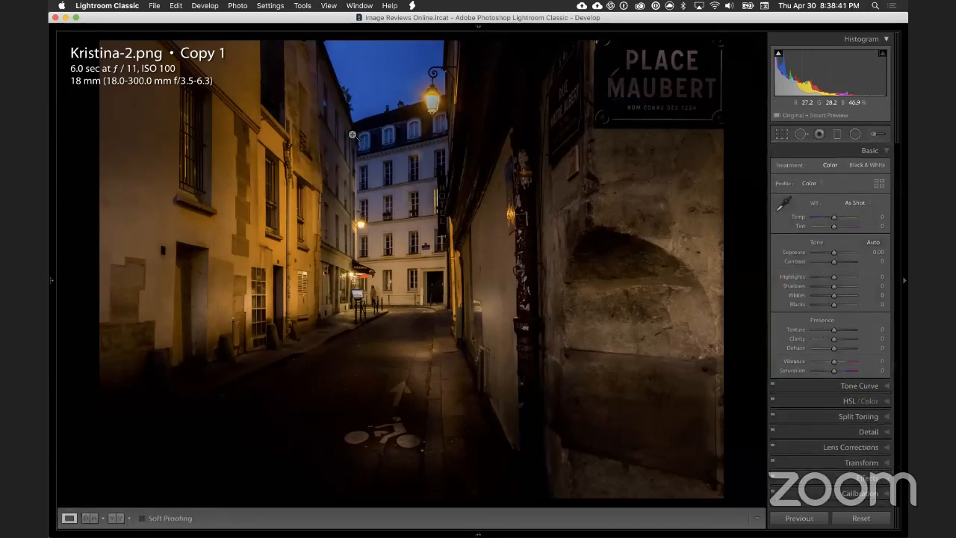
left_click(137, 63)
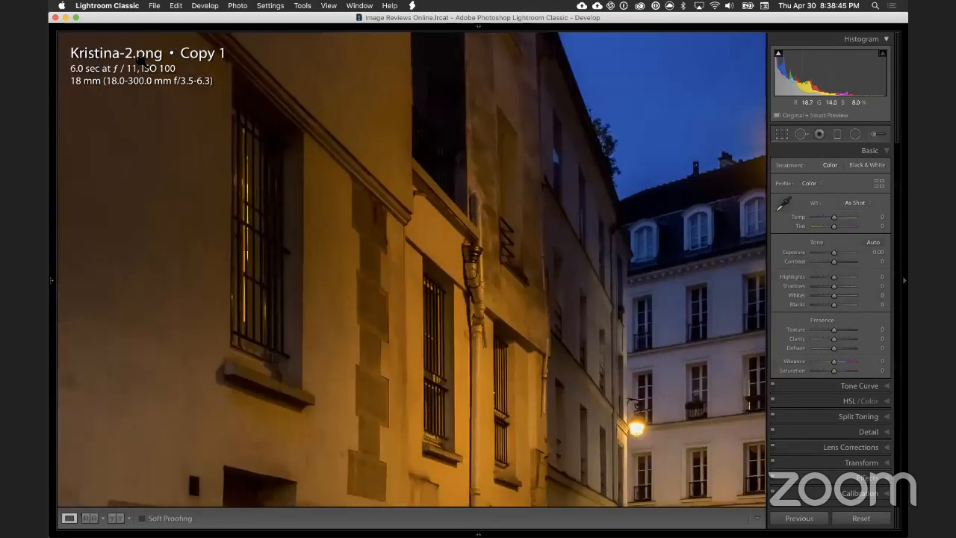
left_click(136, 63)
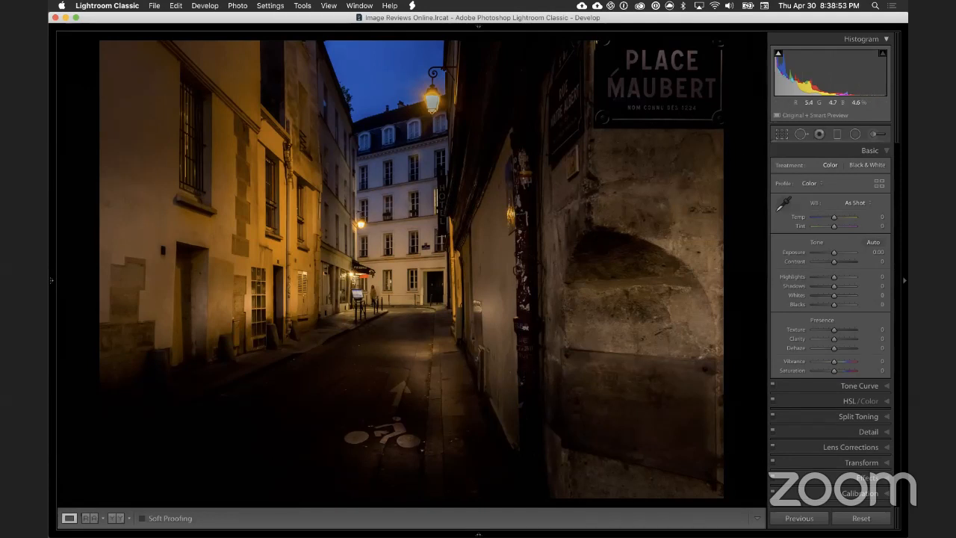
left_click(672, 102)
left_click_drag(678, 210, 672, 232)
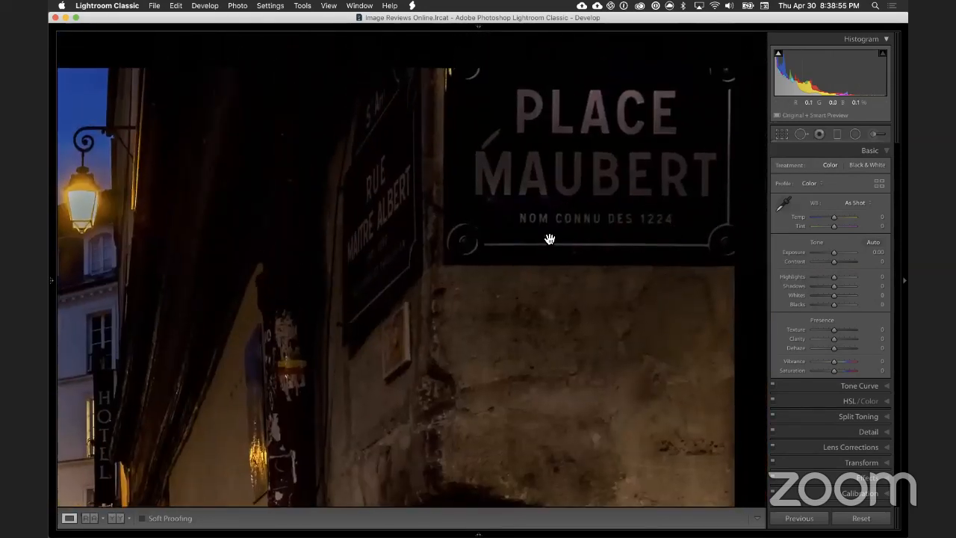
mouse_move(559, 226)
left_mouse_down()
mouse_move(533, 255)
mouse_move(557, 241)
left_mouse_up()
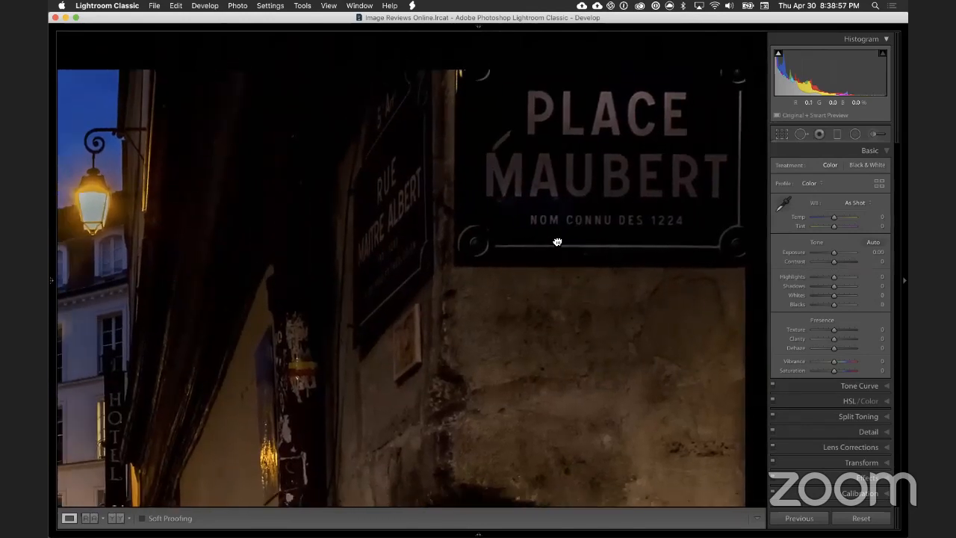
left_click_drag(488, 271, 478, 245)
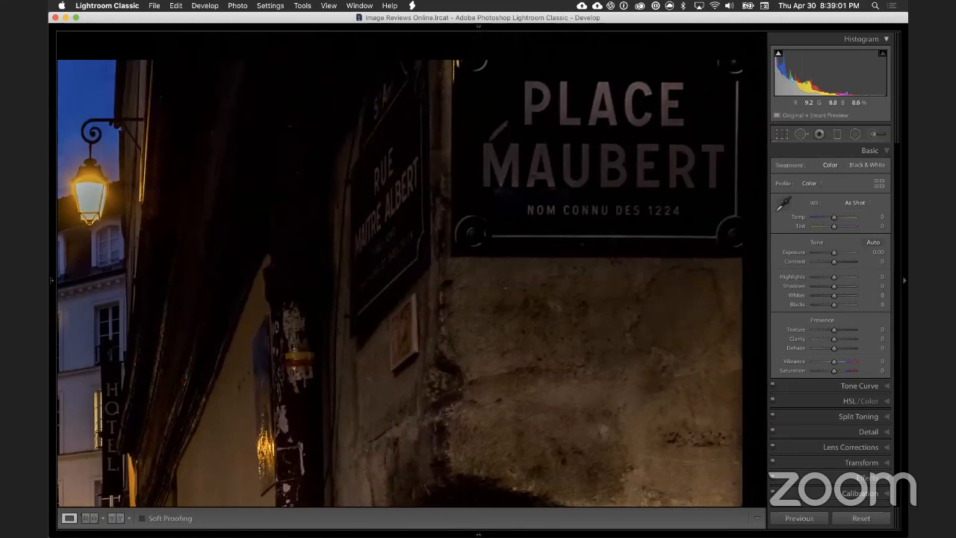
left_click(479, 244)
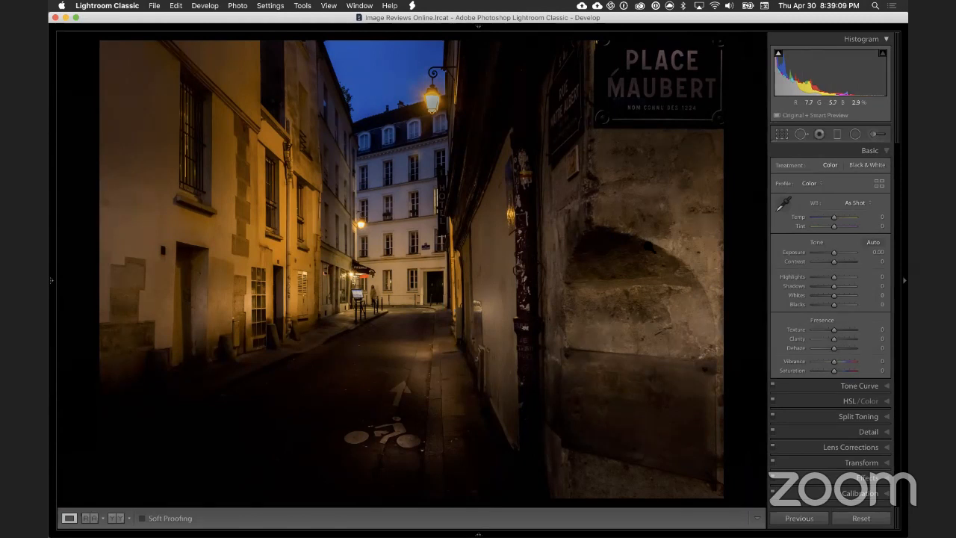
Step: Examine the far end of the street around the pizzeria and pedestrian, comparing the close-up with the full photo
left_click(397, 309)
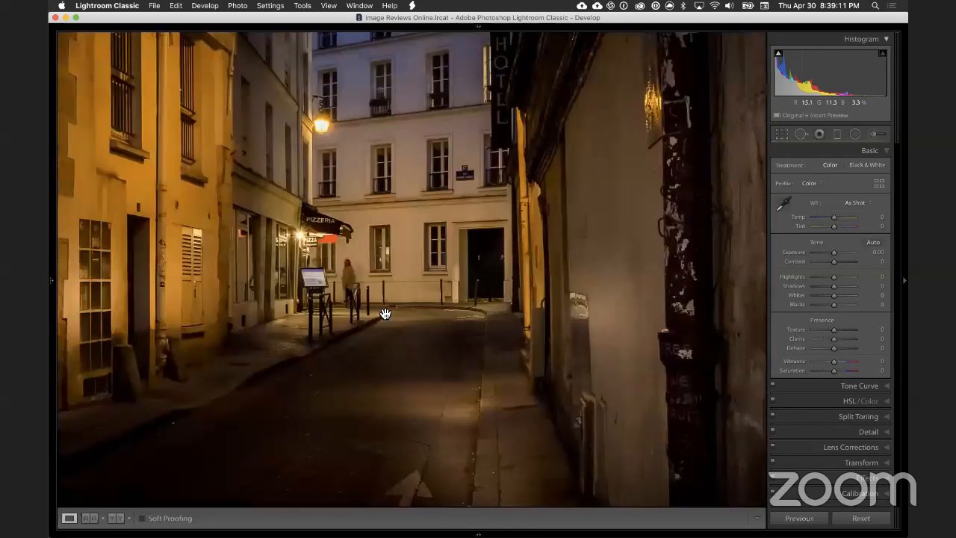
left_click(415, 269)
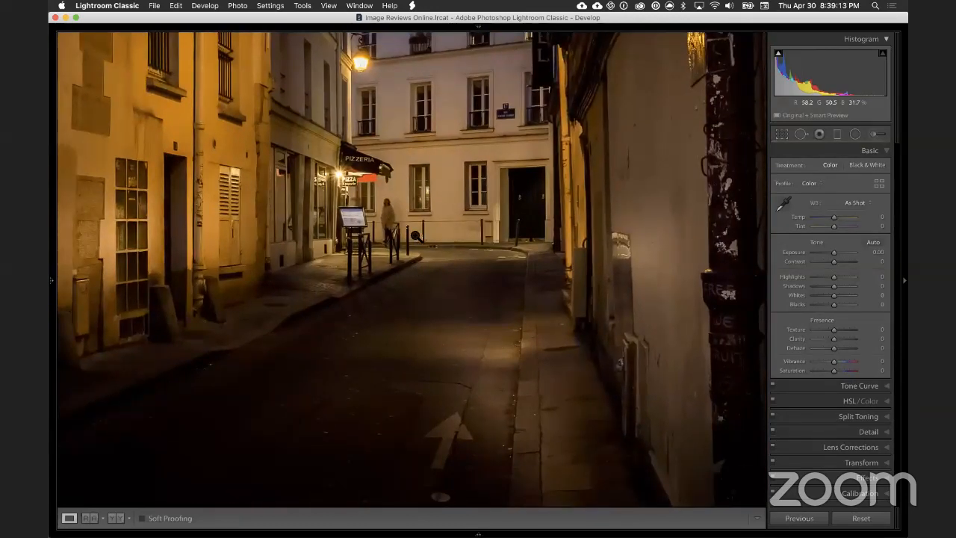
key("Right")
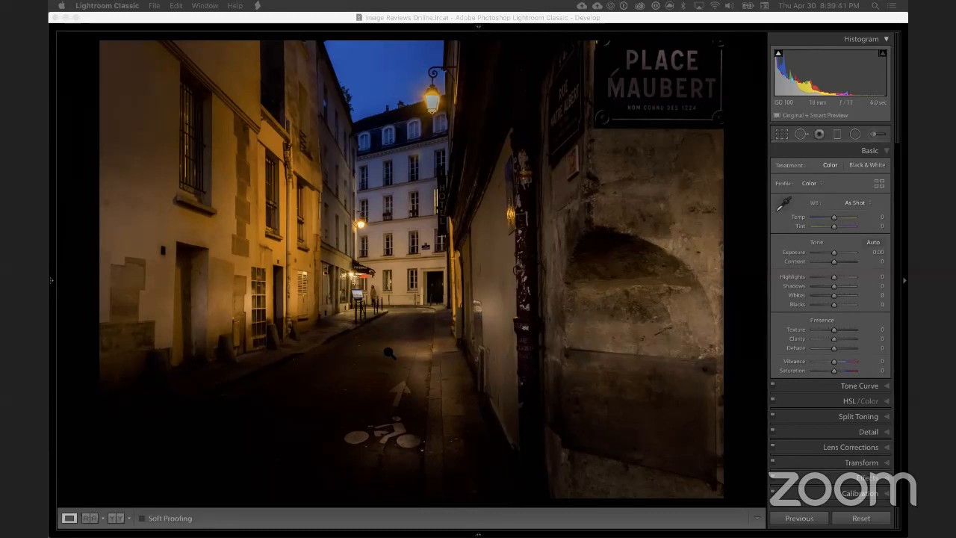
left_click(379, 295)
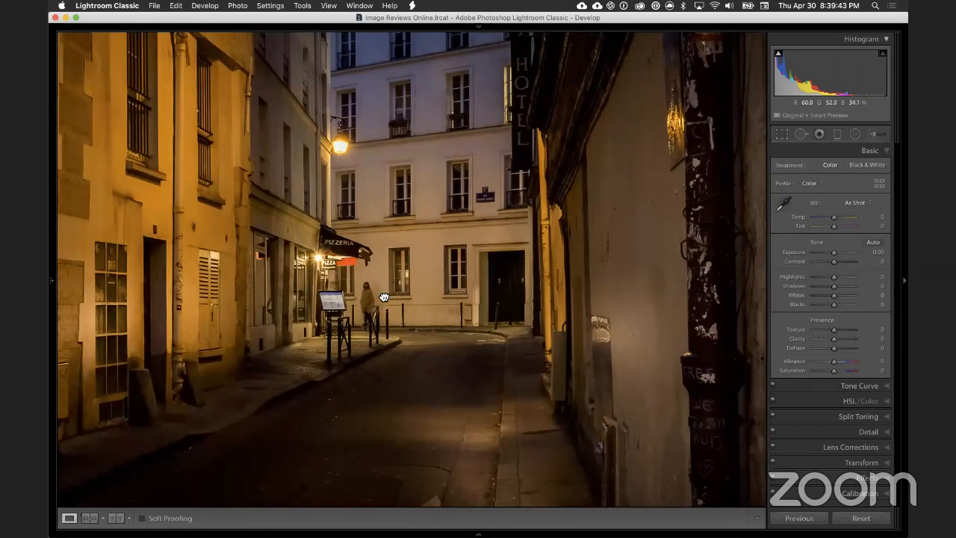
left_click(383, 296)
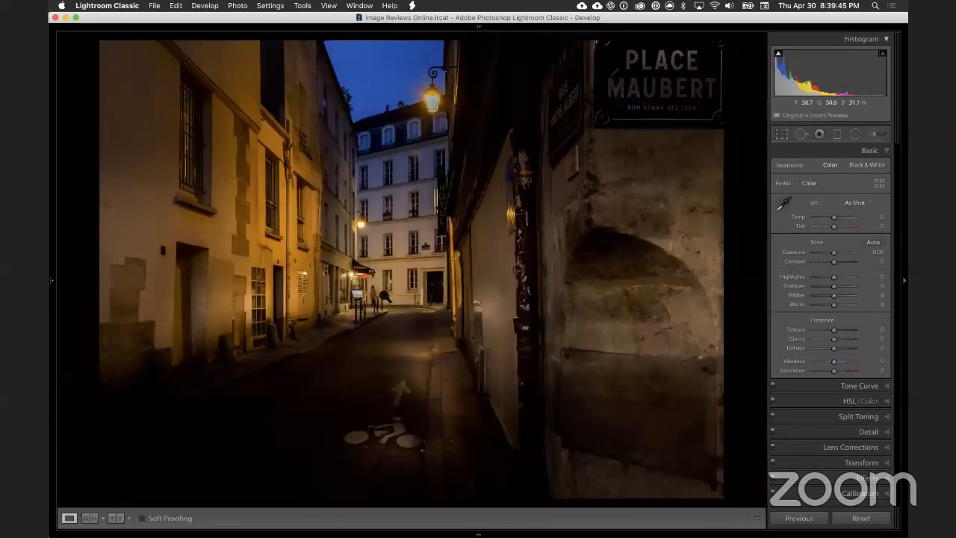
left_click(369, 299)
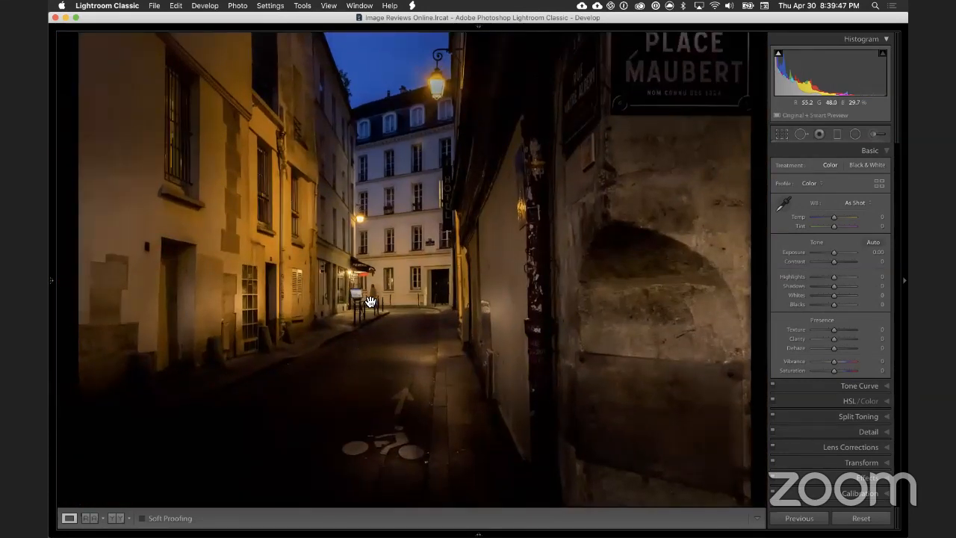
left_click(369, 299)
left_click(380, 297)
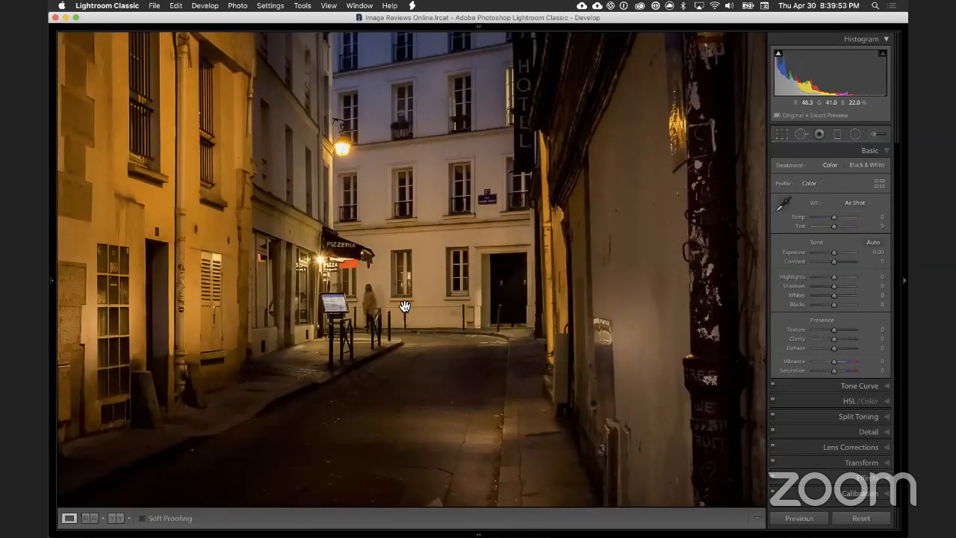
key("Right")
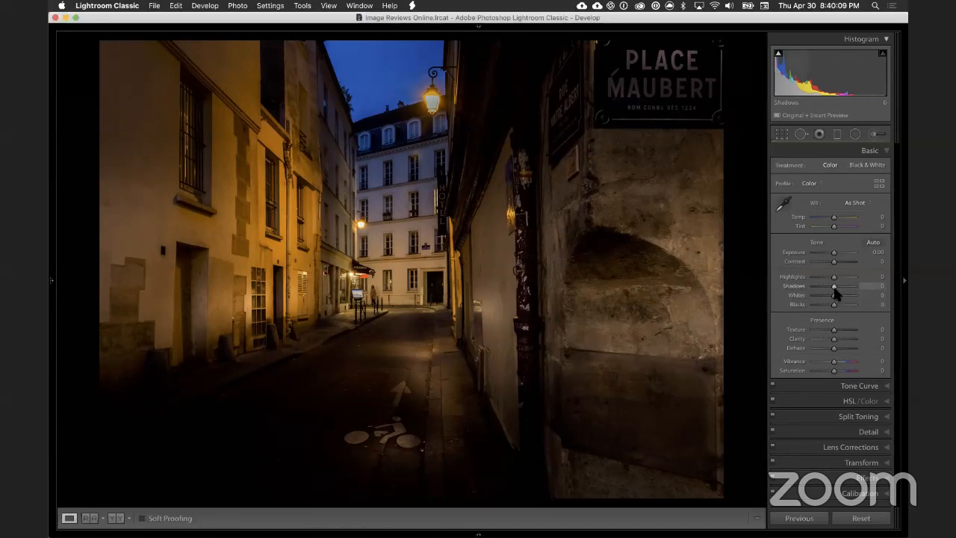
Step: Try adjusting the Shadows of the whole photo and reset them to the default
left_click_drag(843, 286, 810, 283)
double_click(798, 285)
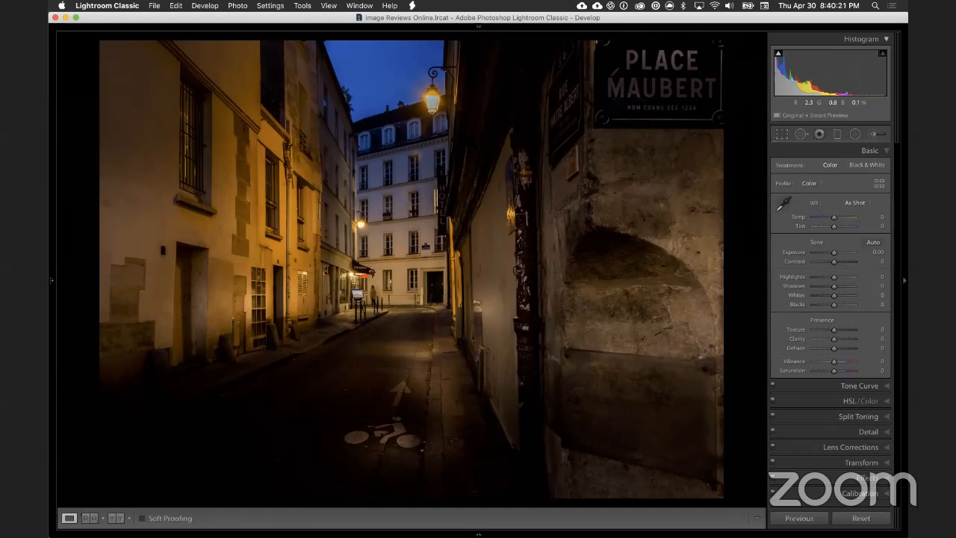
Step: Examine the upper street lamp against the blue sky at close zoom
left_click(431, 149)
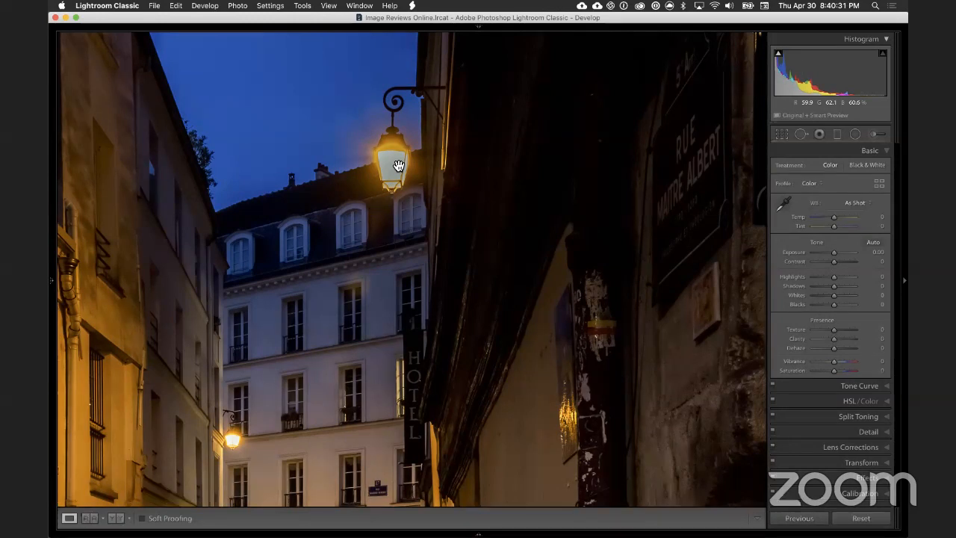
left_click_drag(397, 163, 416, 193)
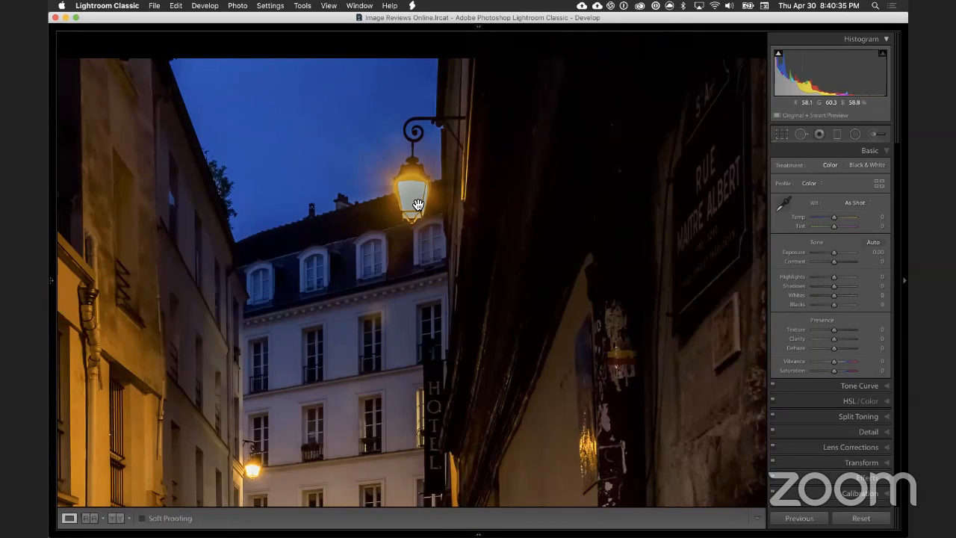
left_click(417, 203)
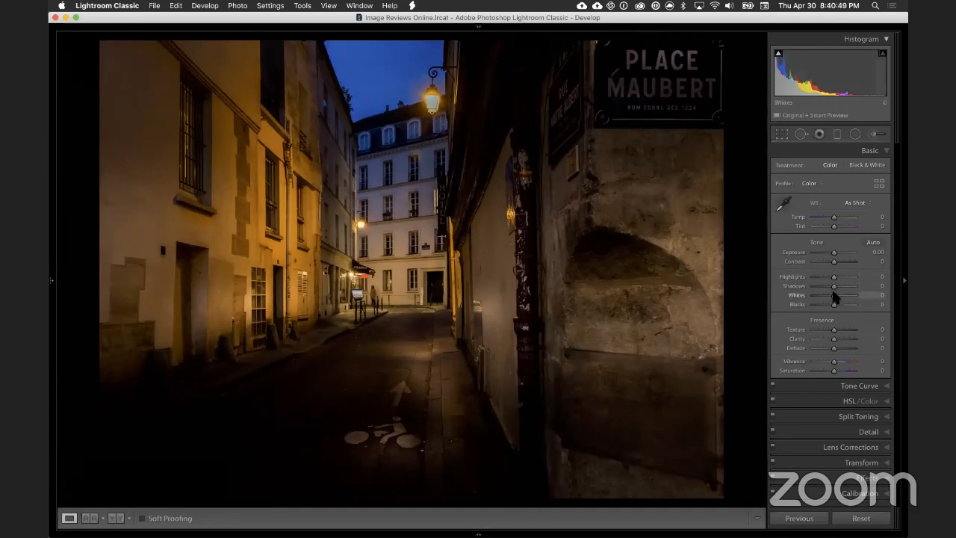
Step: Try raising the whole photo's Shadows to +85, and reset the setting
left_click_drag(835, 286, 854, 283)
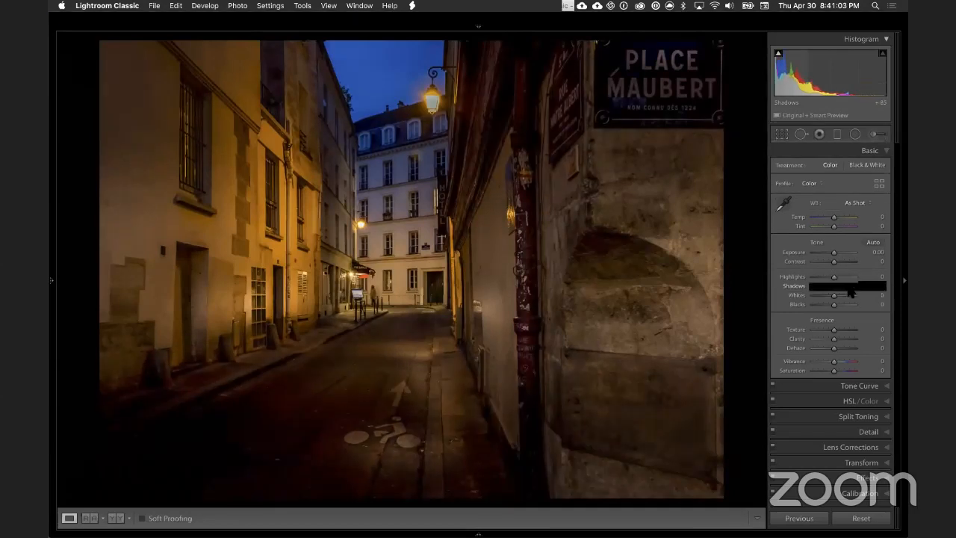
left_click_drag(841, 283, 863, 285)
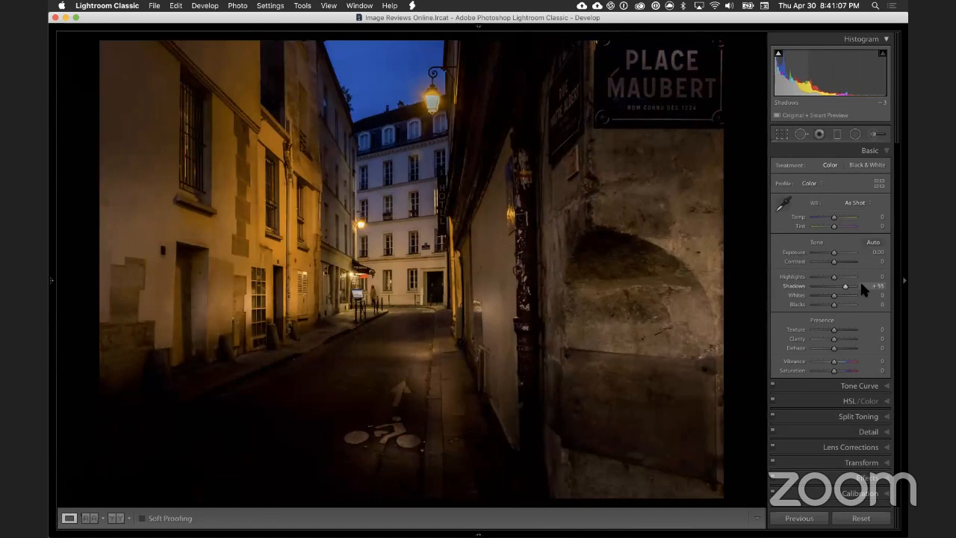
double_click(799, 281)
Step: Reset the adjustment brush effect, set Shadows to 69 and brush size to 31, and dab the dark road beside the arrow marking
left_click(876, 133)
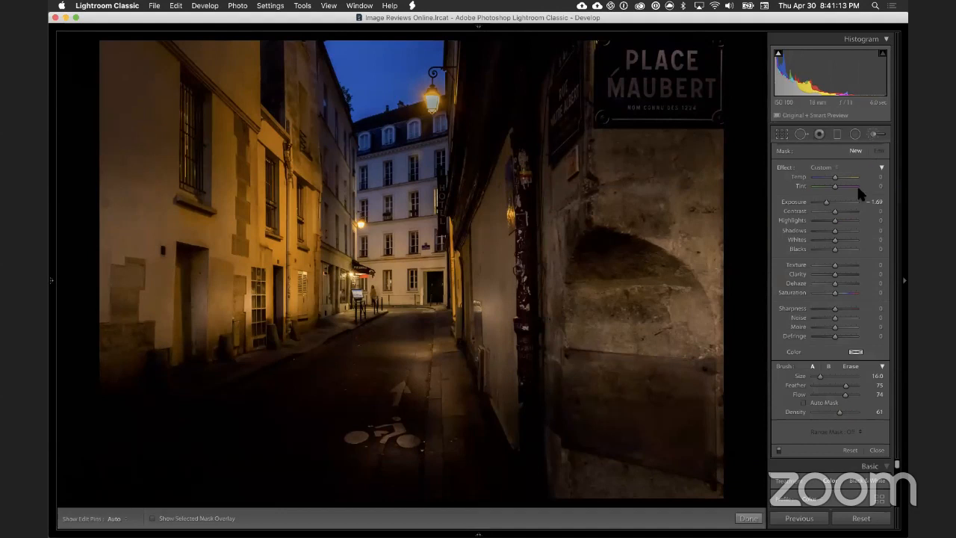
left_click_drag(837, 224, 844, 228)
double_click(782, 166)
left_click(849, 230)
key("bracketright")
key("bracketright")
key("bracketright")
key("bracketright")
left_click(374, 391)
key("h")
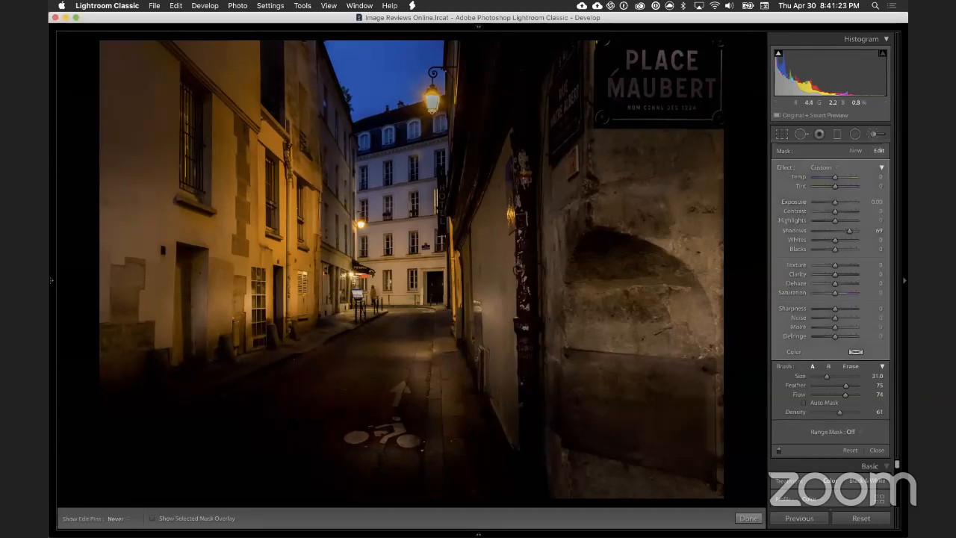
key("h")
Step: Set the road brush adjustment's Highlights to 47, Shadows to 94 and Exposure to 0.60, check its mask, and close the brush
left_click_drag(849, 231, 845, 223)
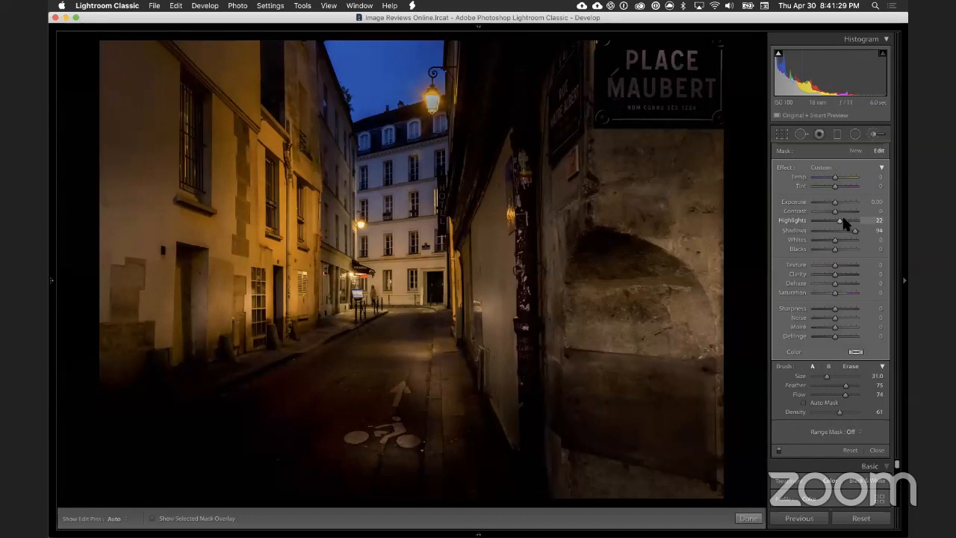
left_click(195, 519)
left_click(199, 517)
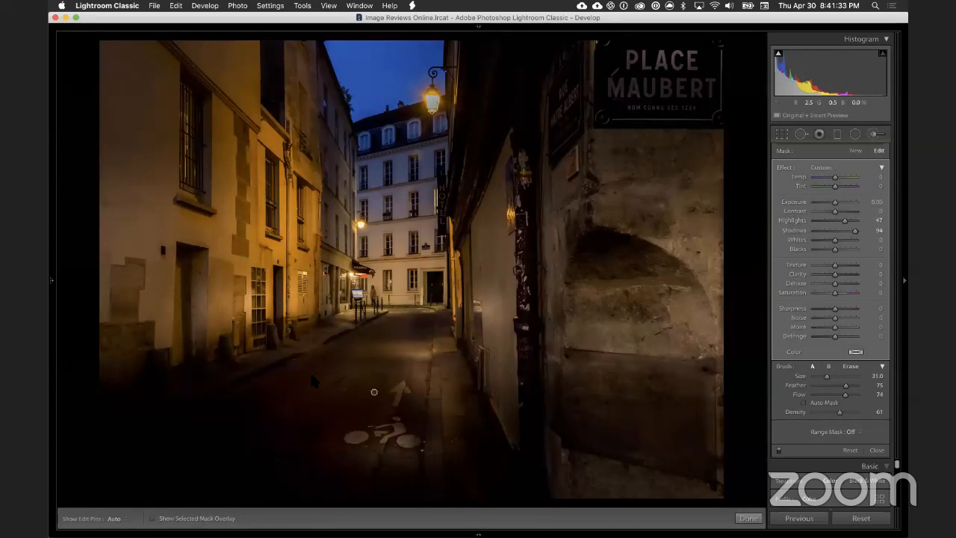
left_click_drag(835, 202, 837, 202)
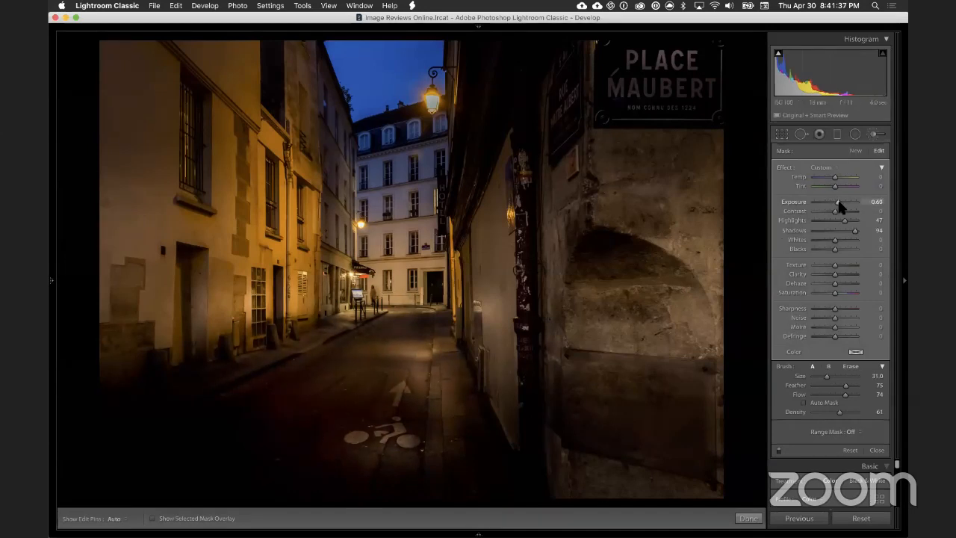
key("h")
key("h")
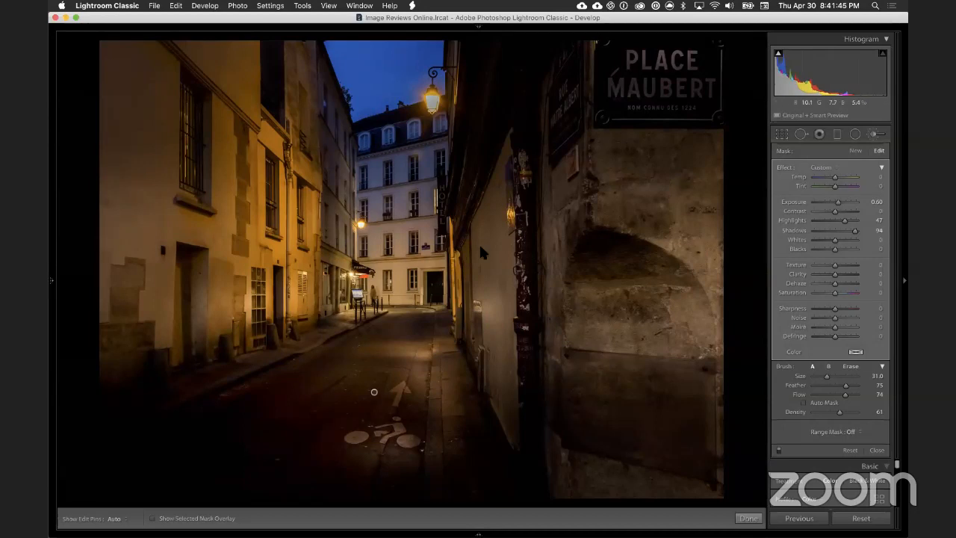
left_click(871, 135)
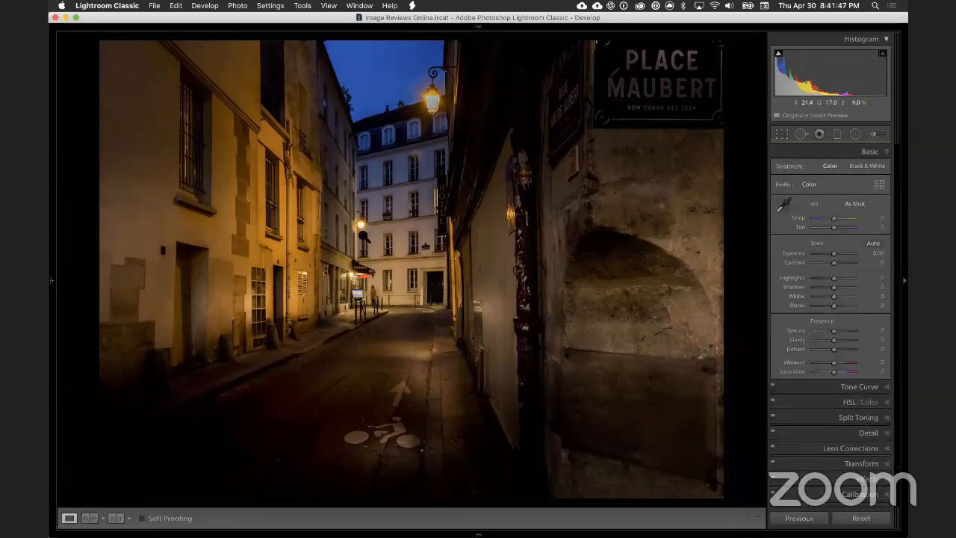
Step: Examine the brightened street, the left façades, and the roofline and lamp against the sky at close zoom
left_click(287, 255)
left_click_drag(606, 317, 560, 291)
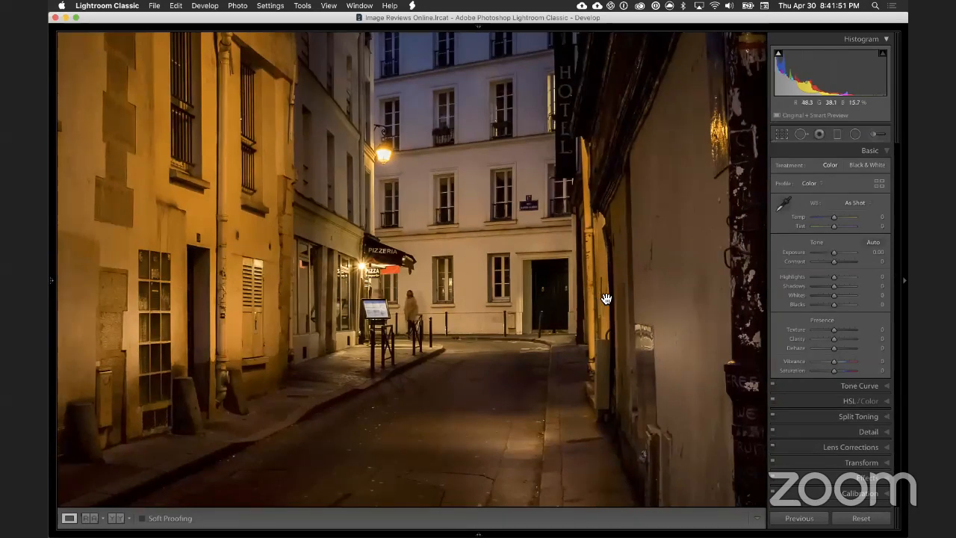
left_click(200, 206)
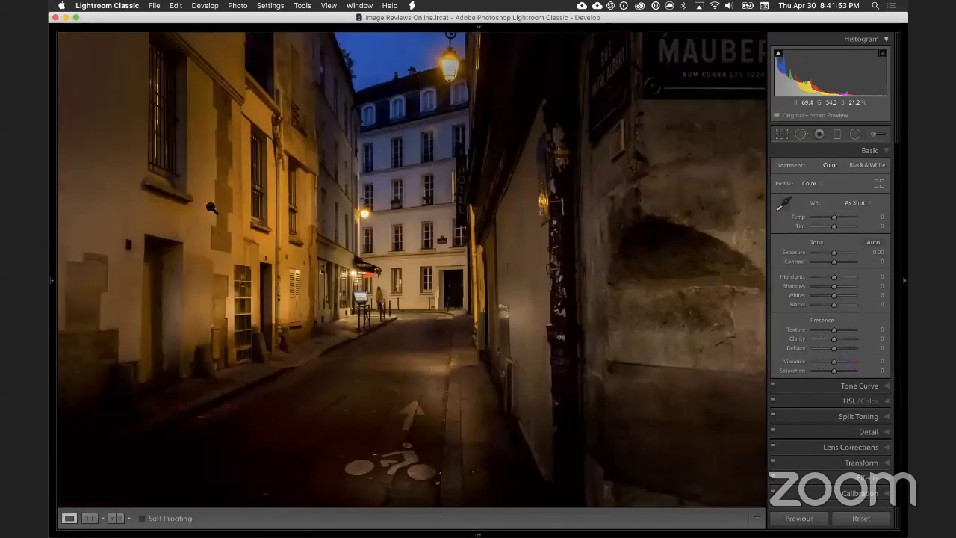
left_click(387, 87)
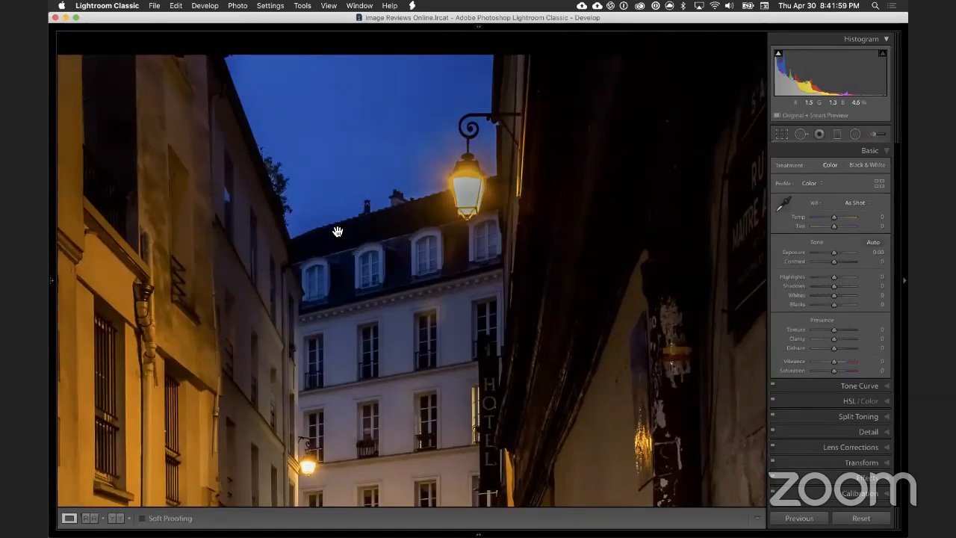
left_click_drag(332, 244, 379, 222)
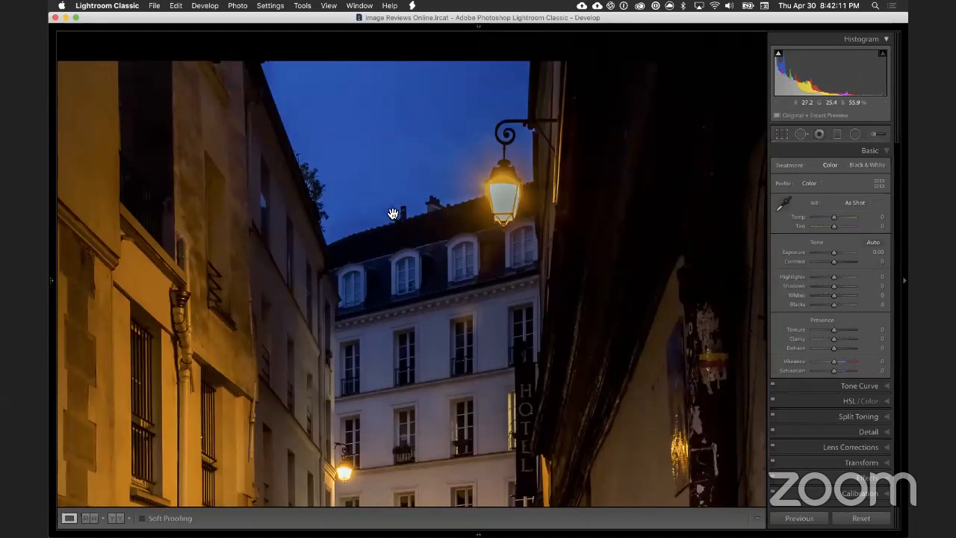
left_click(387, 241)
key("Right")
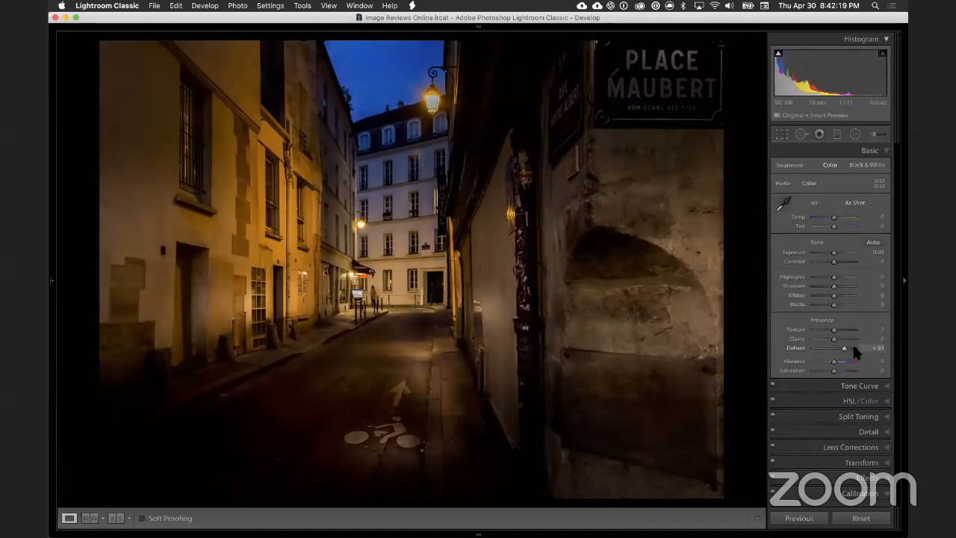
Step: Try the whole photo's Dehaze at +51 and lower values, try reducing Vibrance, and reset both settings
left_click_drag(847, 348, 824, 351)
double_click(796, 347)
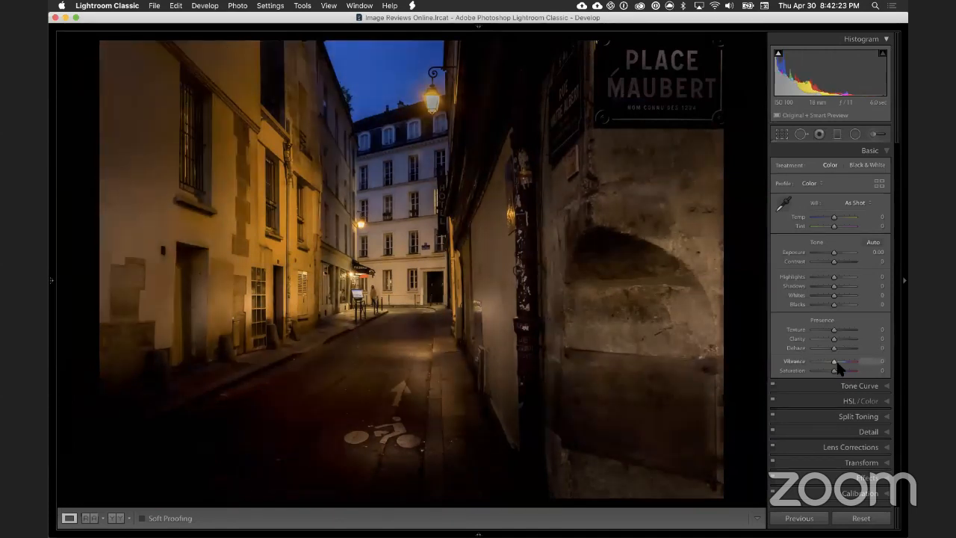
left_click_drag(835, 360, 830, 363)
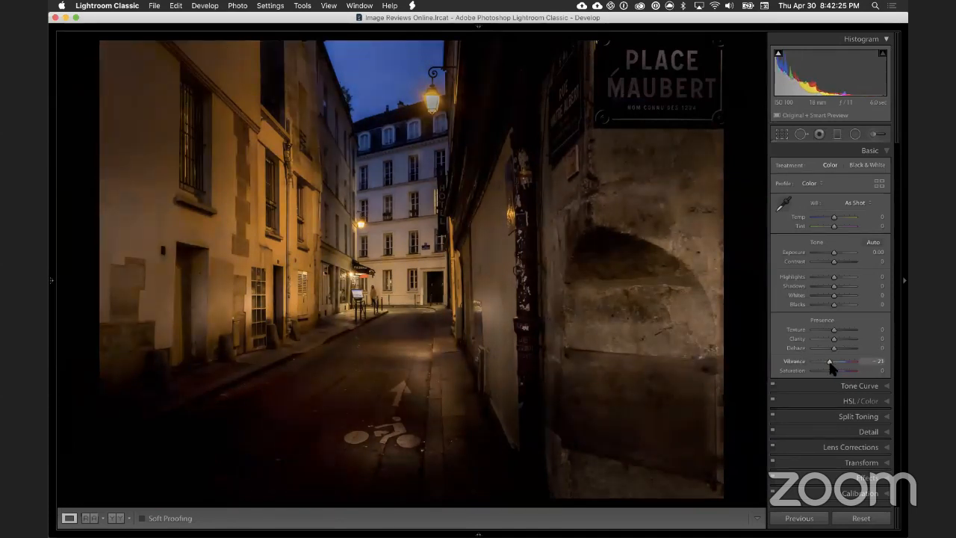
double_click(792, 359)
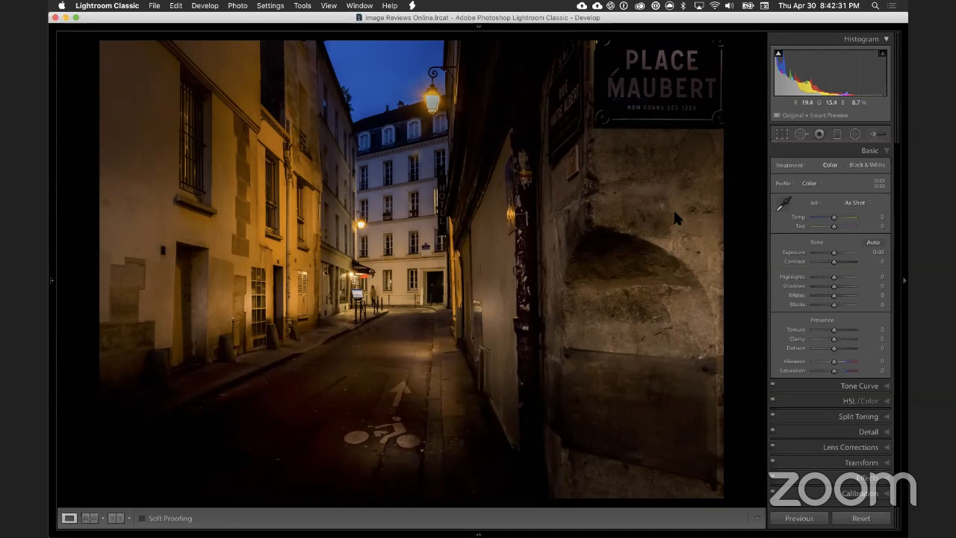
Step: Crop a narrow strip off the left edge of the alley photo with the Crop tool and apply it
left_click(781, 134)
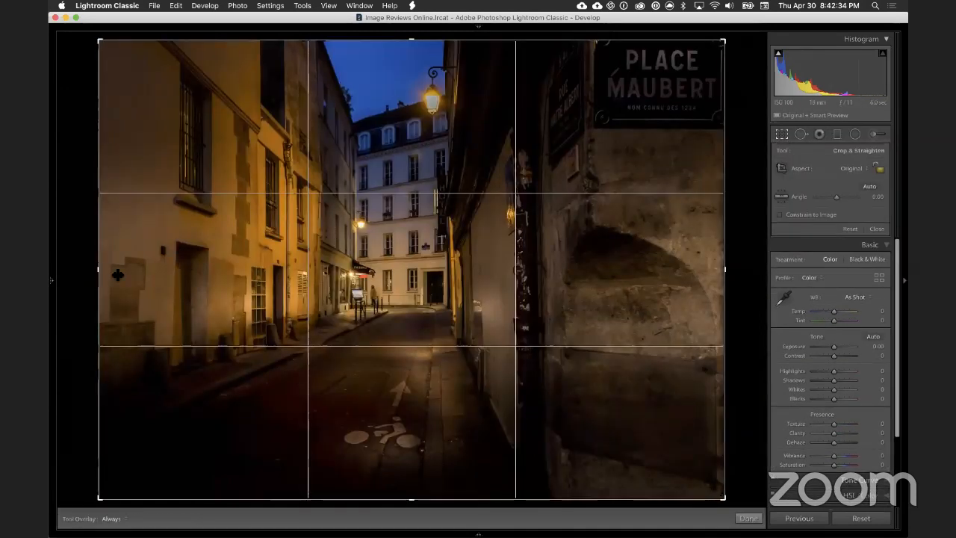
left_click_drag(99, 270, 128, 274)
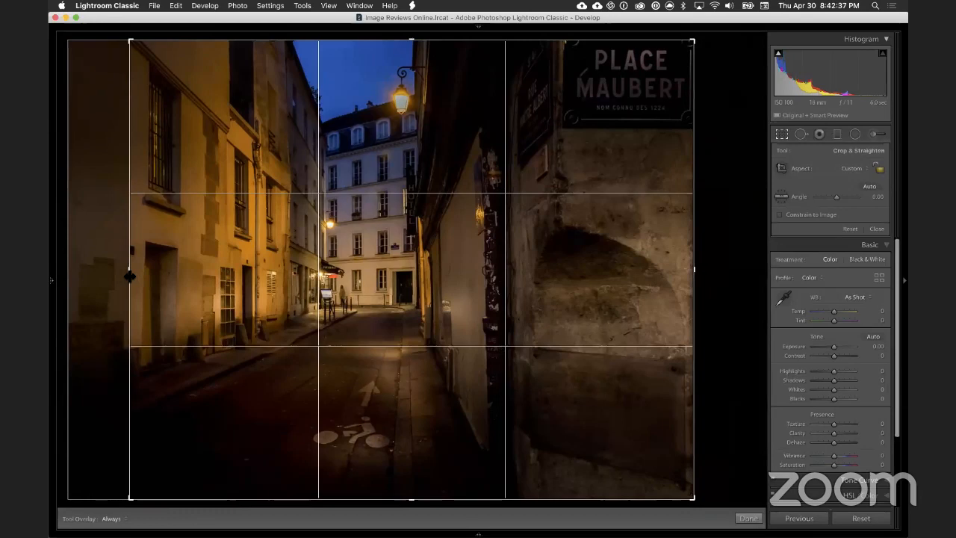
key("Return")
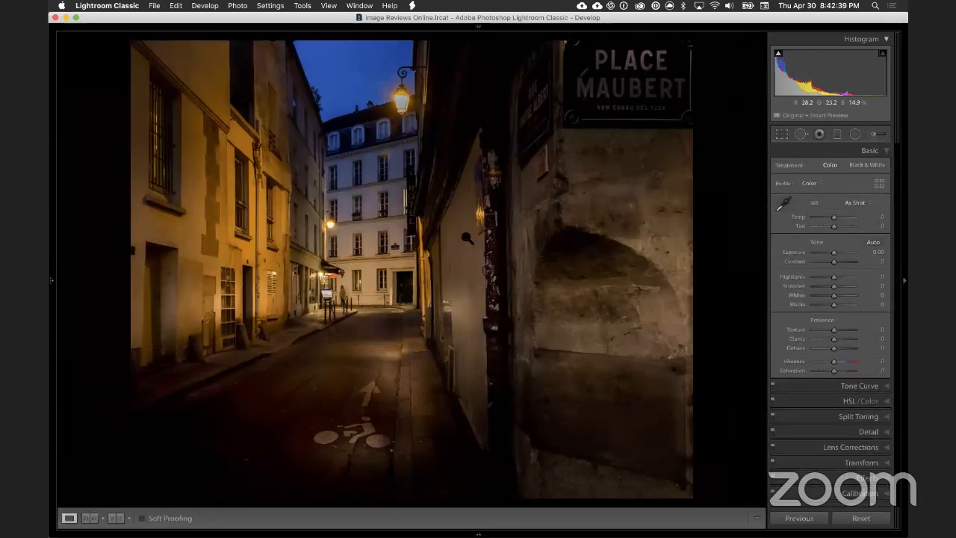
Step: Reset the adjustment brush effect, set Exposure to 2.28, dab the PLACE MAUBERT sign, and close the brush
left_click(633, 87)
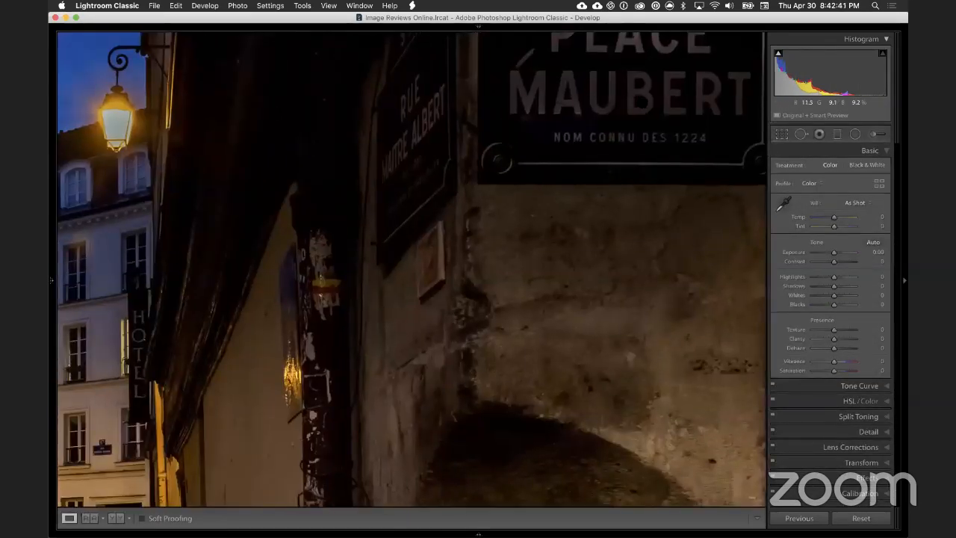
left_click(872, 134)
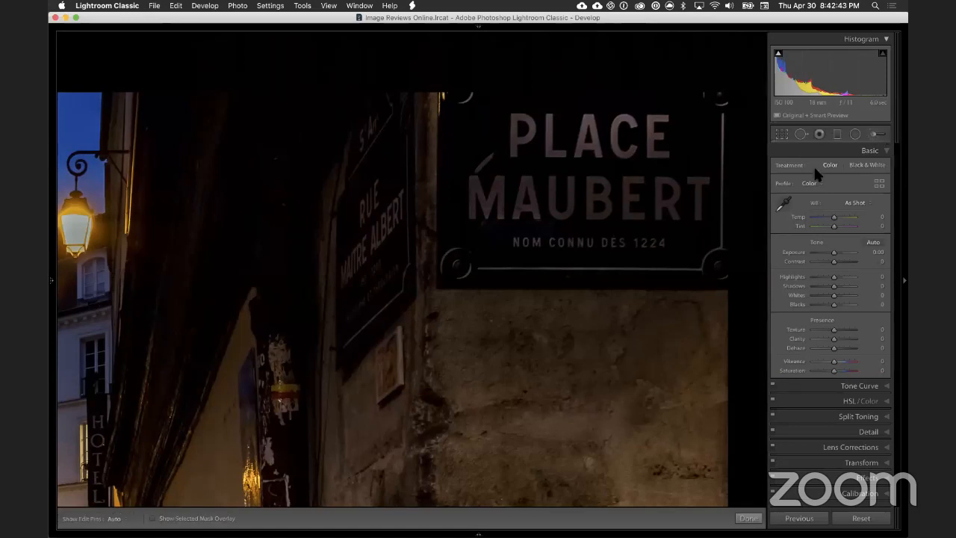
double_click(783, 168)
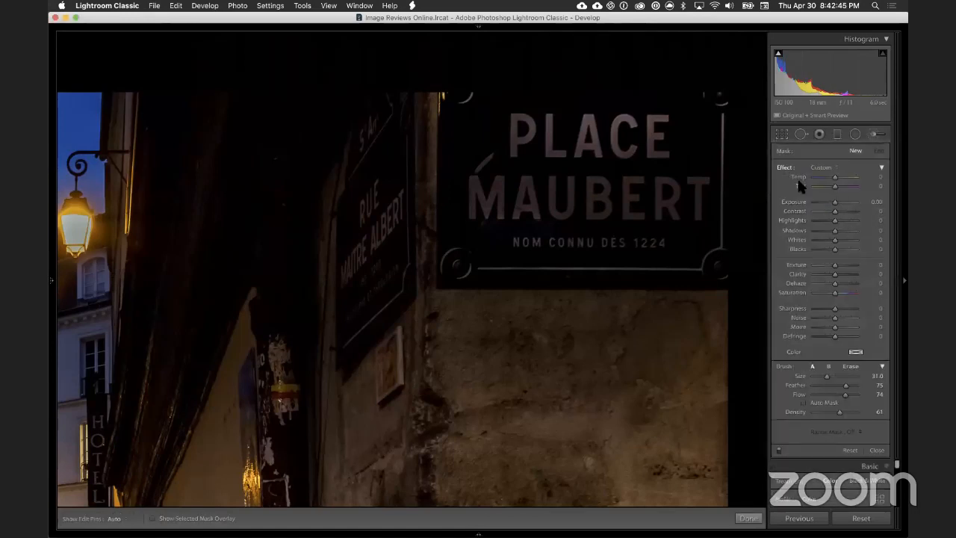
left_click(845, 202)
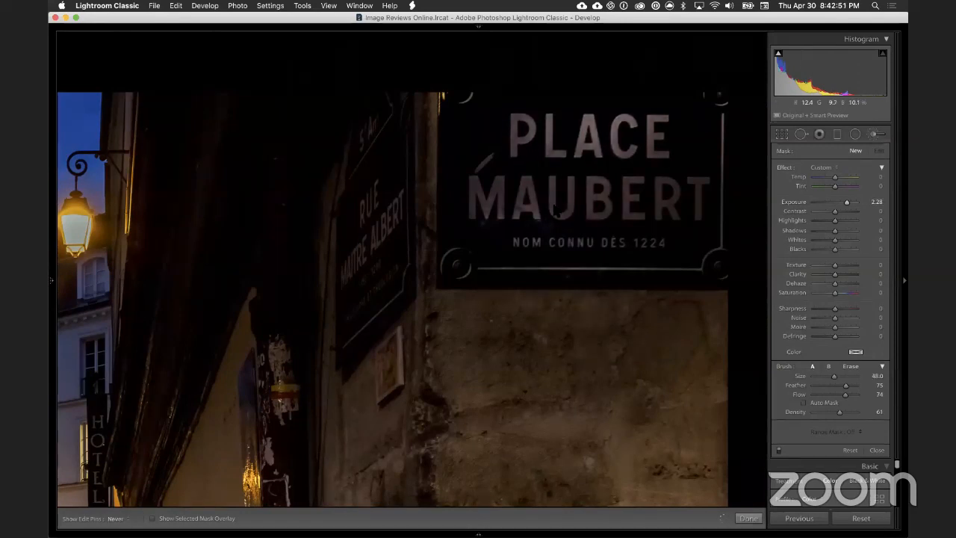
left_click(571, 190)
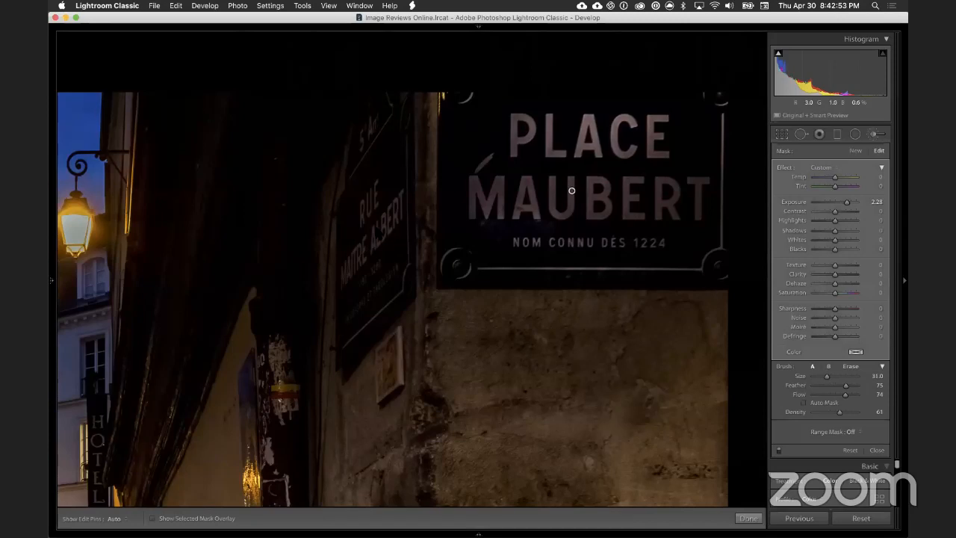
left_click(879, 134)
Step: Compare the whole alley photo before and after the edits several times
key("z")
key("backslash")
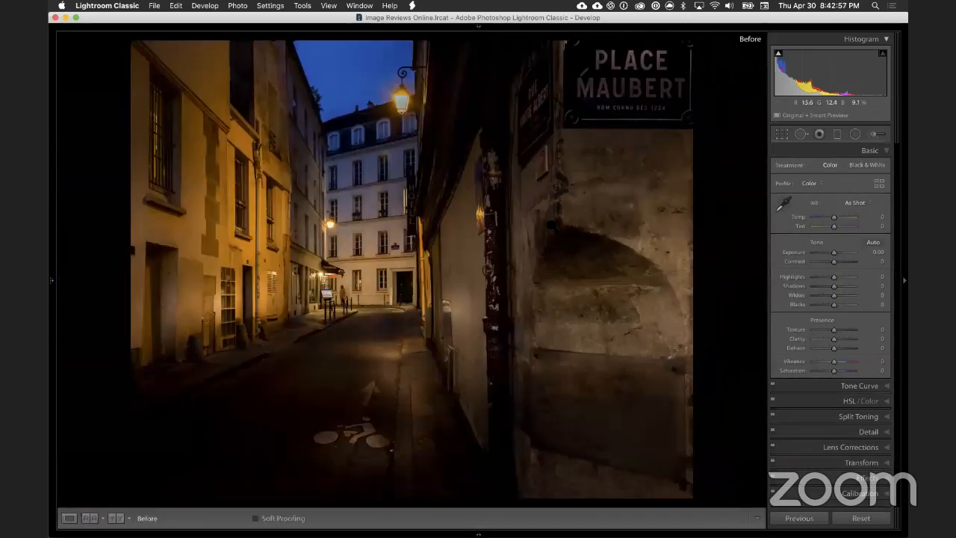
key("backslash")
key("backslash")
key("backslash")
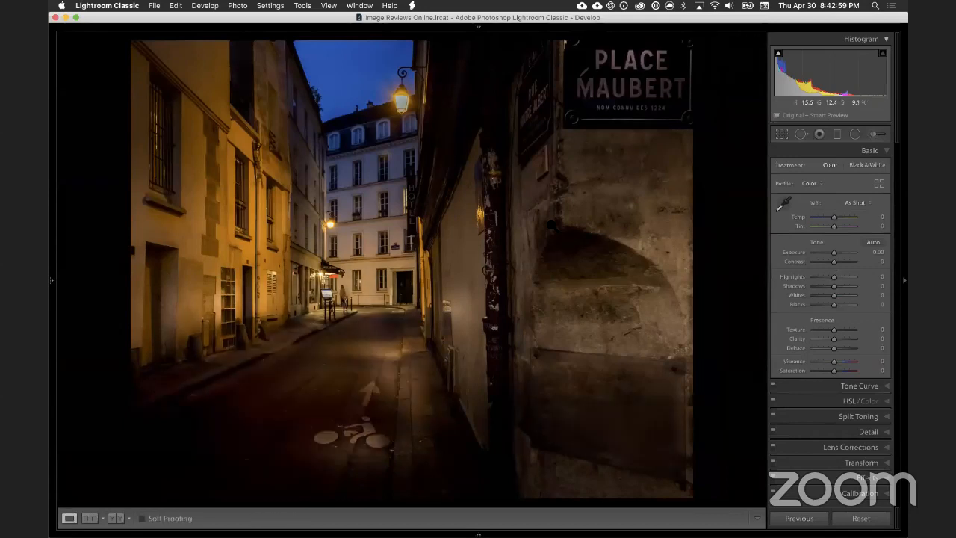
key("backslash")
key("backslash")
Step: Start a new adjustment brush for the upper street lamp, reset its effect, and set Saturation to -56
left_click(359, 70)
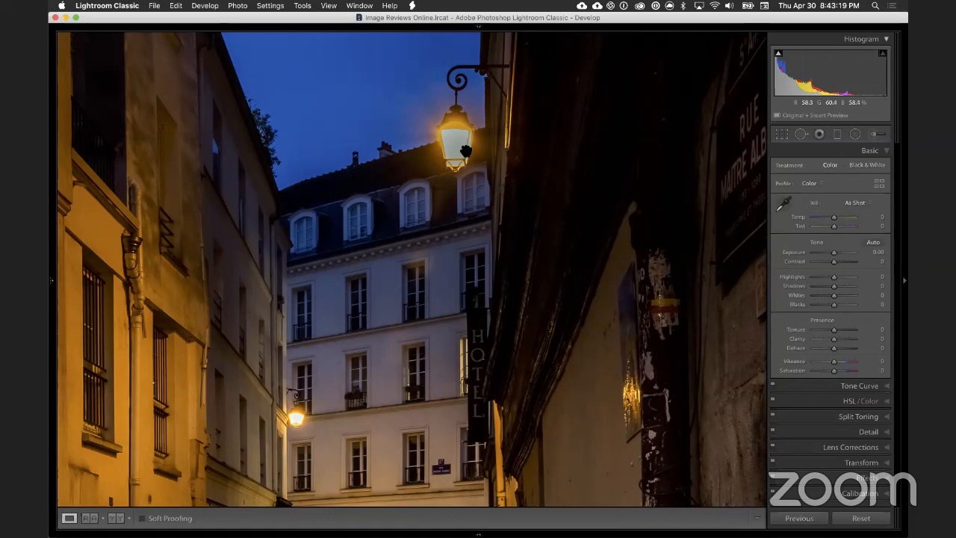
left_click(466, 149)
left_click(403, 106)
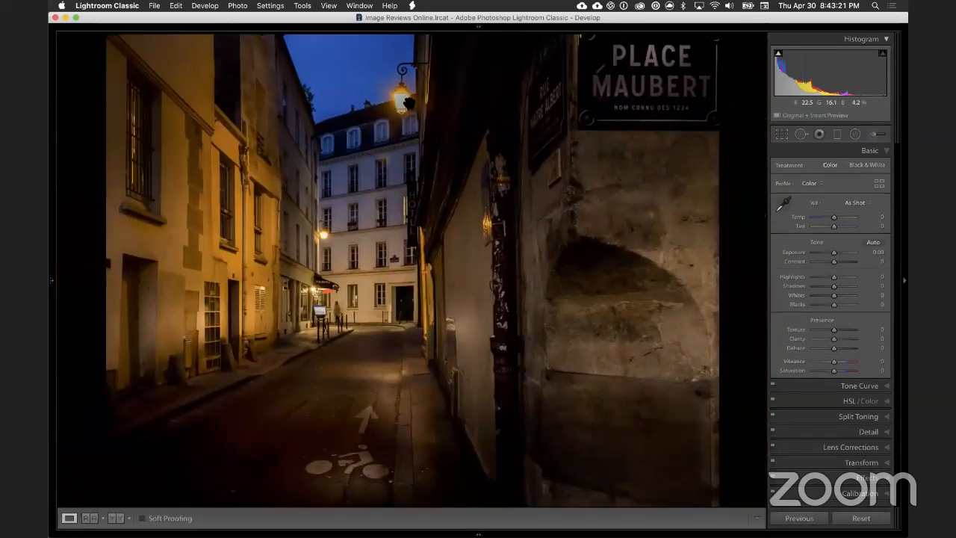
left_click(872, 135)
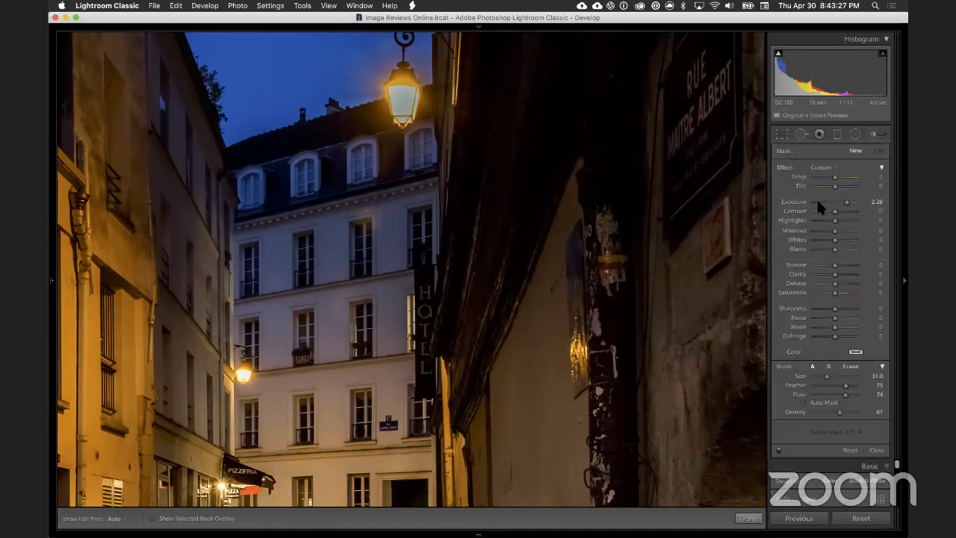
double_click(786, 169)
left_click_drag(834, 293, 818, 292)
Step: Paint the glass of the upper street lamp, reducing the brush size to 4
key("bracketleft")
key("bracketleft")
key("bracketleft")
key("bracketleft")
key("bracketleft")
key("bracketleft")
key("bracketleft")
key("bracketleft")
key("bracketleft")
key("bracketleft")
key("bracketleft")
key("bracketleft")
key("bracketleft")
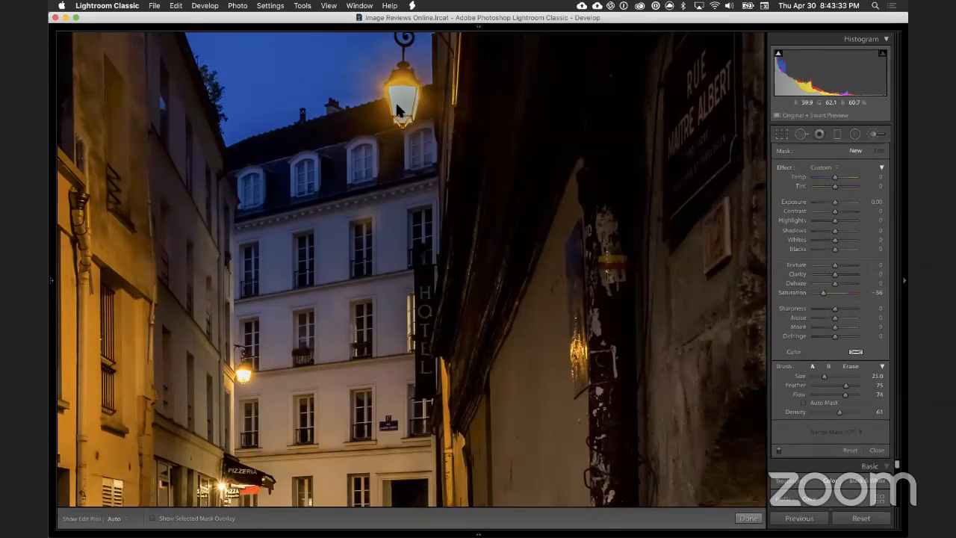
key("bracketleft")
key("bracketleft")
key("bracketleft")
key("bracketleft")
key("bracketleft")
key("bracketleft")
key("bracketleft")
key("bracketleft")
key("bracketleft")
key("h")
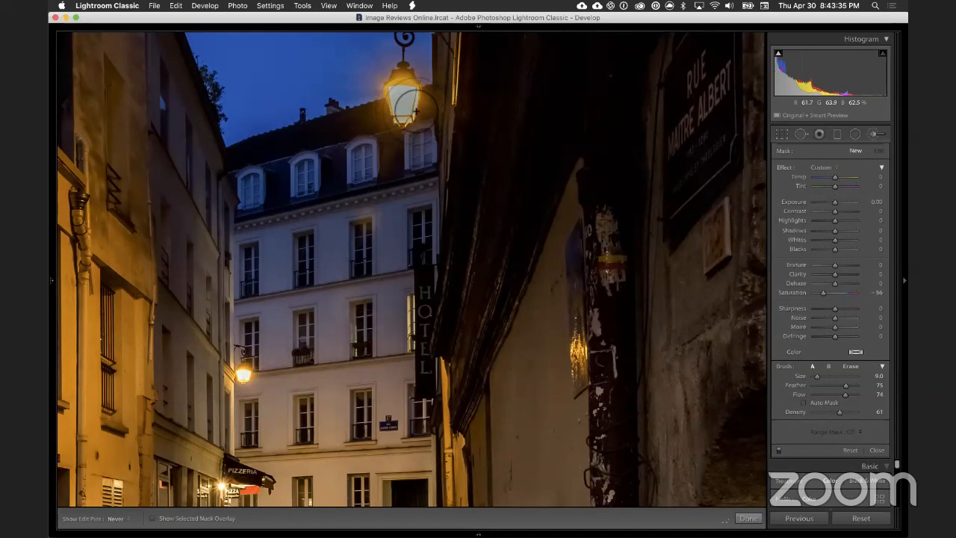
left_click_drag(407, 106, 402, 103)
key("bracketleft")
key("bracketleft")
key("bracketleft")
key("bracketleft")
key("bracketleft")
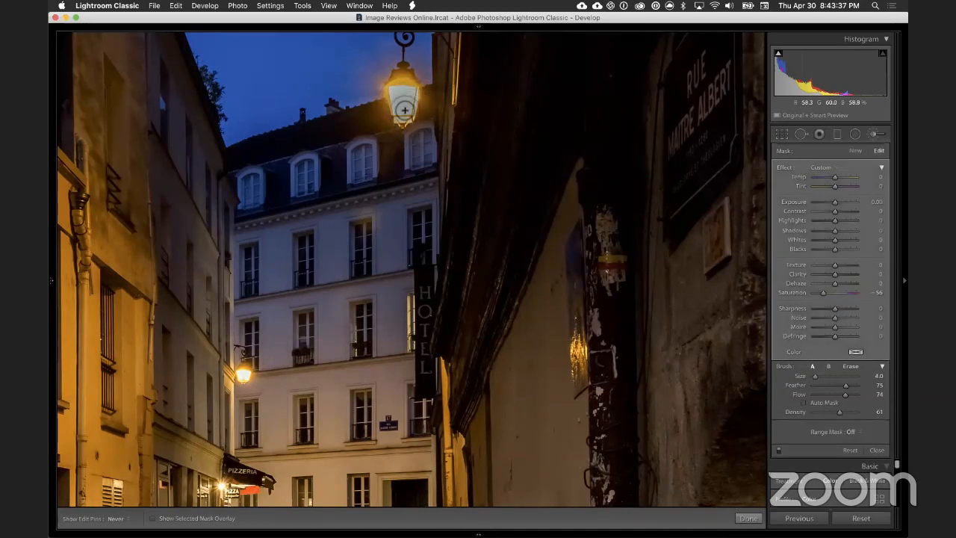
Step: Set the lamp brush adjustment's Exposure to 1.39 and close the brush
key("h")
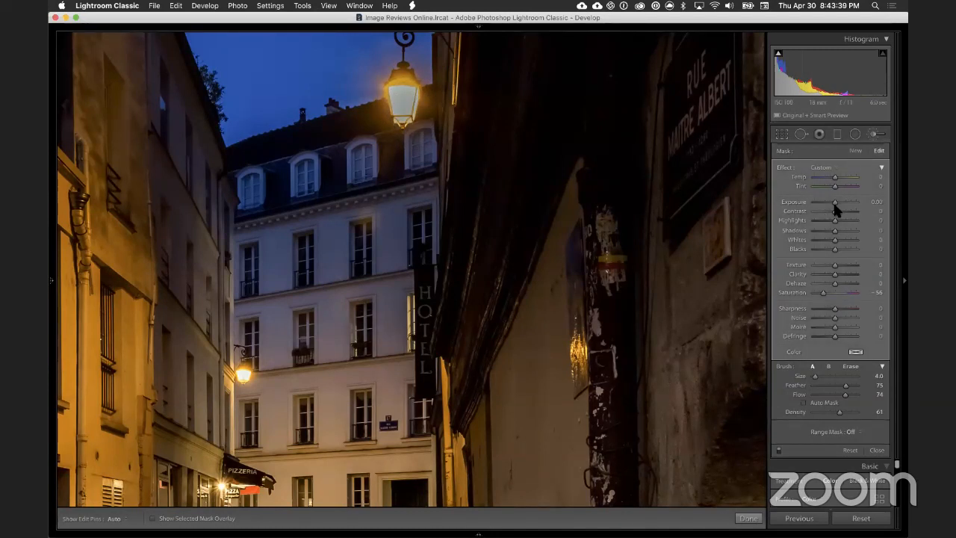
left_click_drag(836, 202, 838, 203)
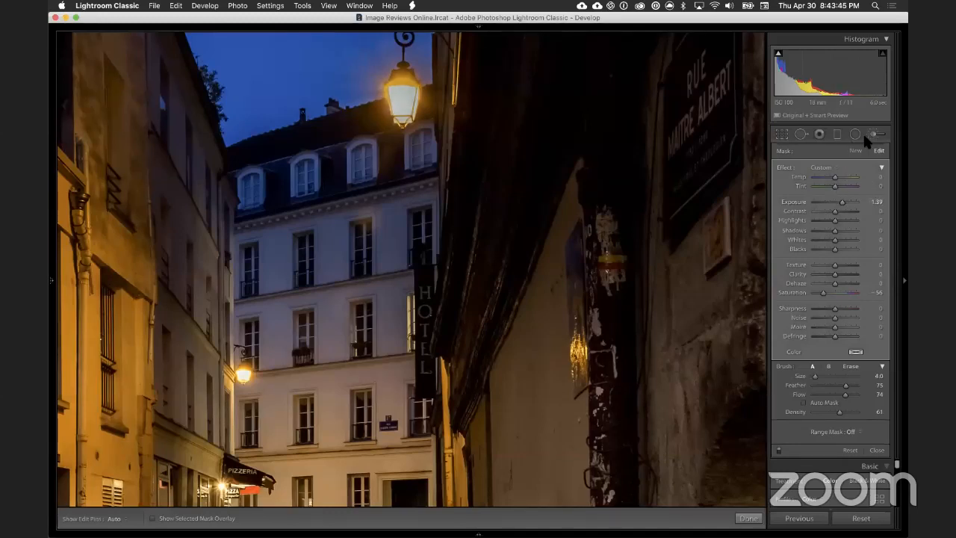
left_click(871, 134)
Step: Compare the photo before and after the edits, both whole and close on the street lamp, and inspect the pizzeria end of the street
left_click(161, 320)
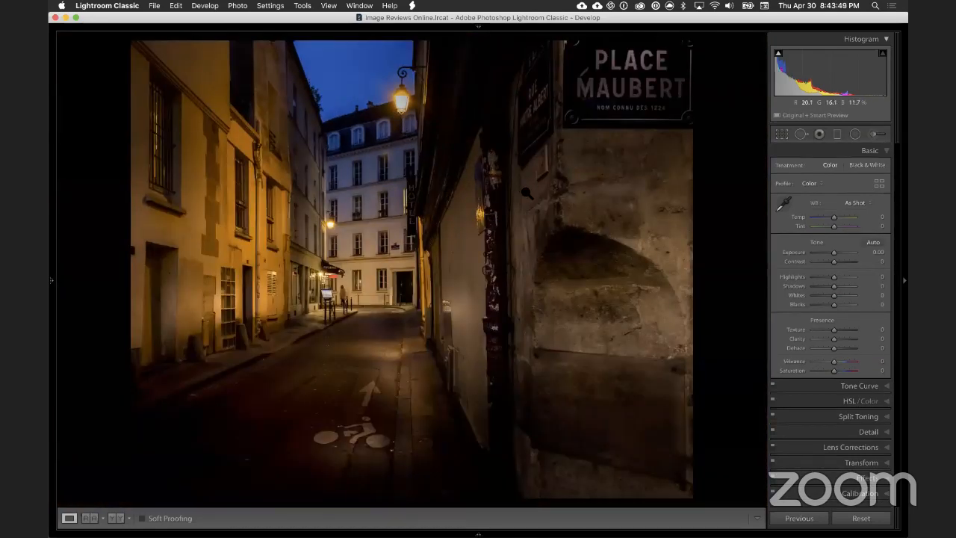
key("backslash")
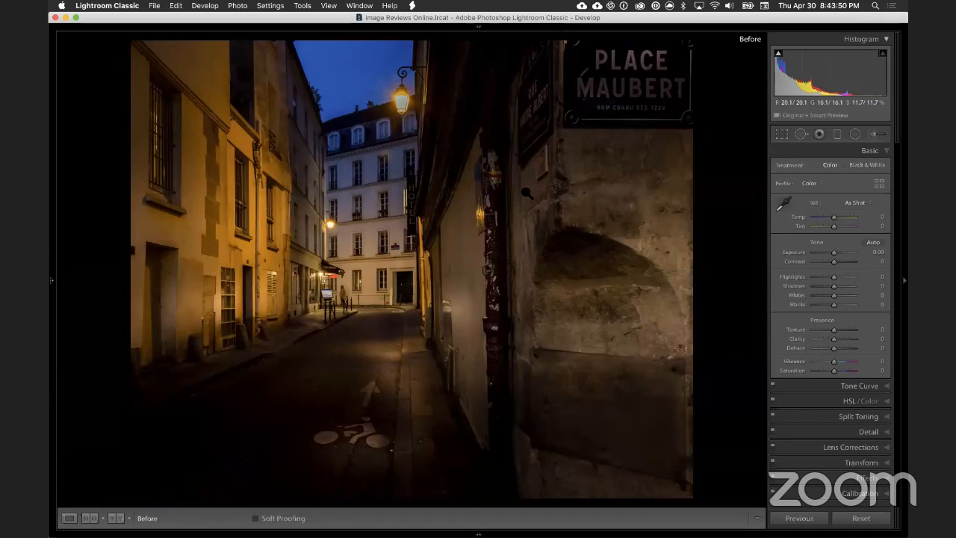
left_click(391, 111)
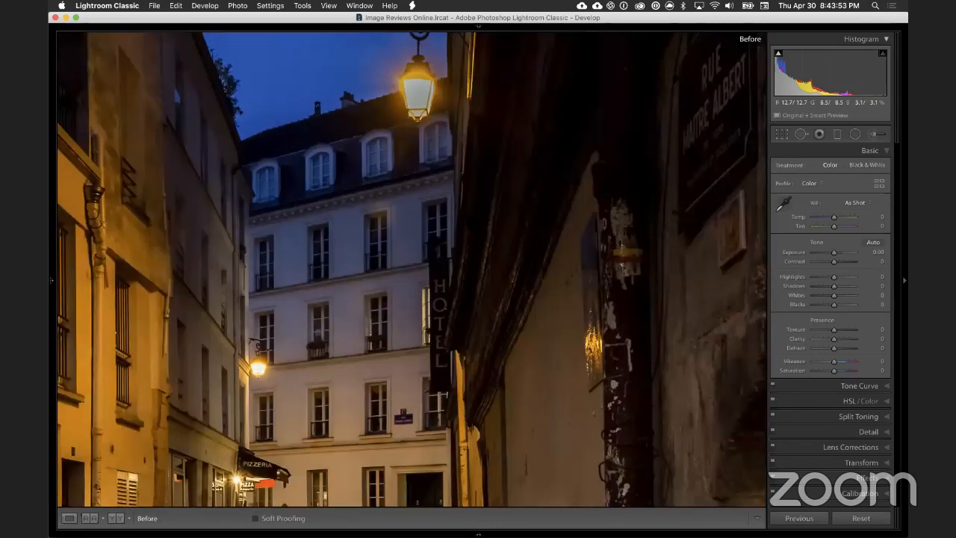
key("backslash")
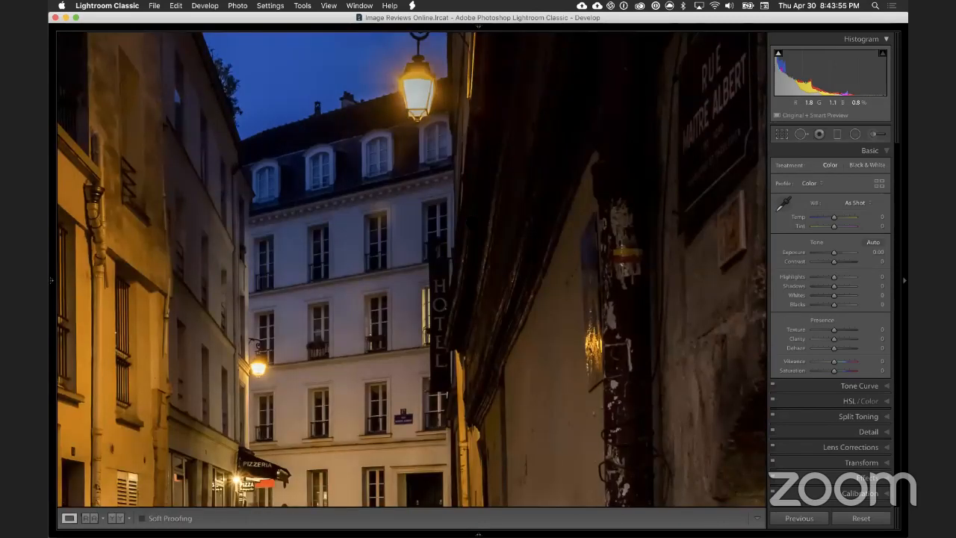
key("backslash")
key("backslash")
key("backslash")
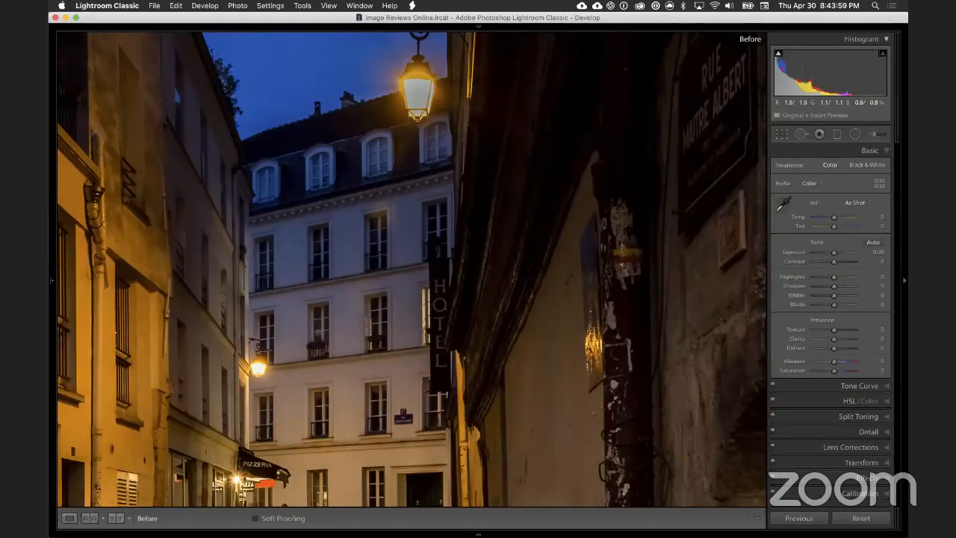
key("backslash")
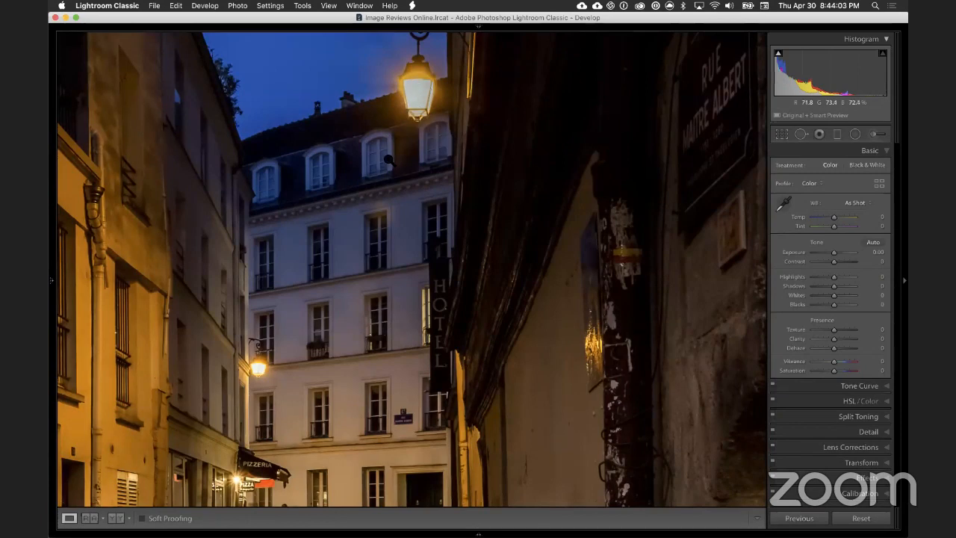
left_click(423, 91)
left_click(342, 217)
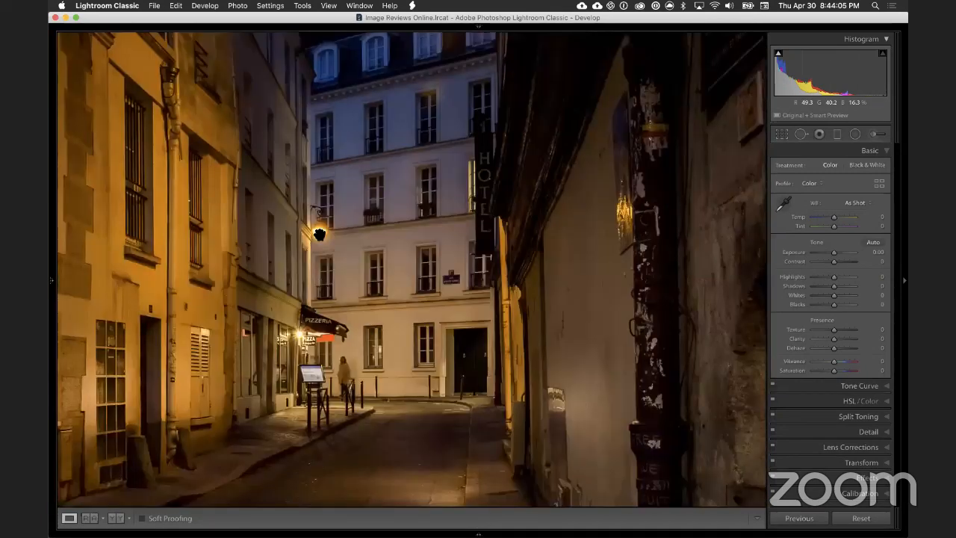
left_click(405, 173)
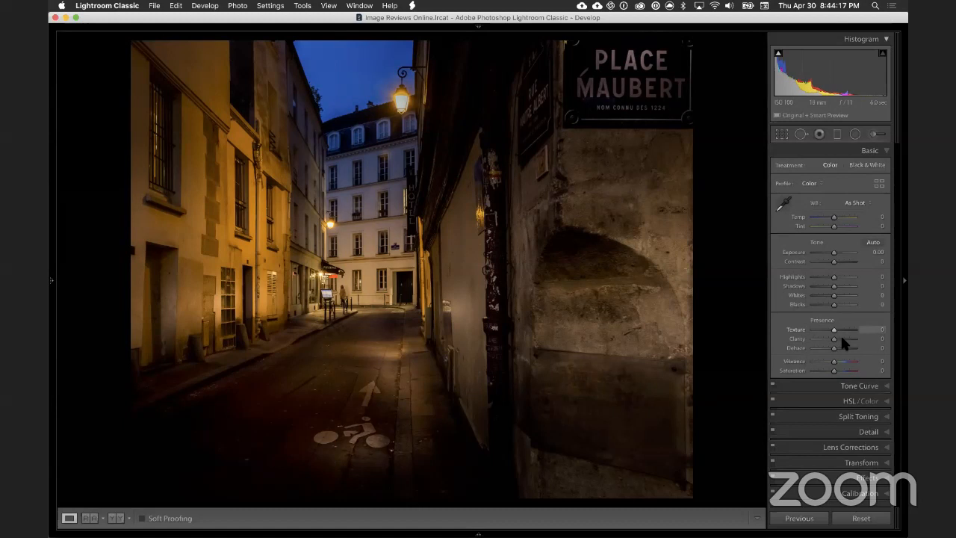
Step: Set the whole photo's Shadows to +29 and compare the result repeatedly with the earlier version
left_click_drag(838, 290, 841, 292)
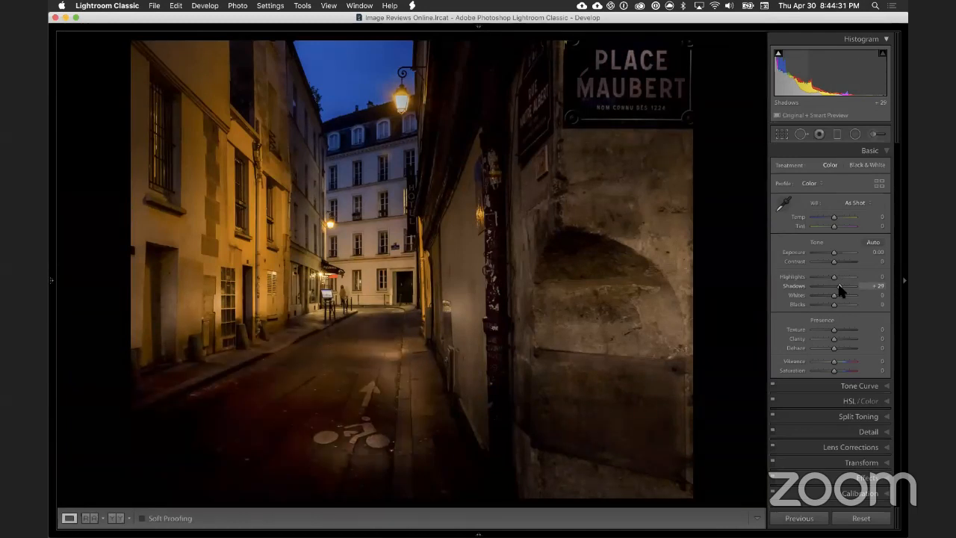
key("backslash")
key("backslash")
key("backslash")
key("backslash")
key("backslash")
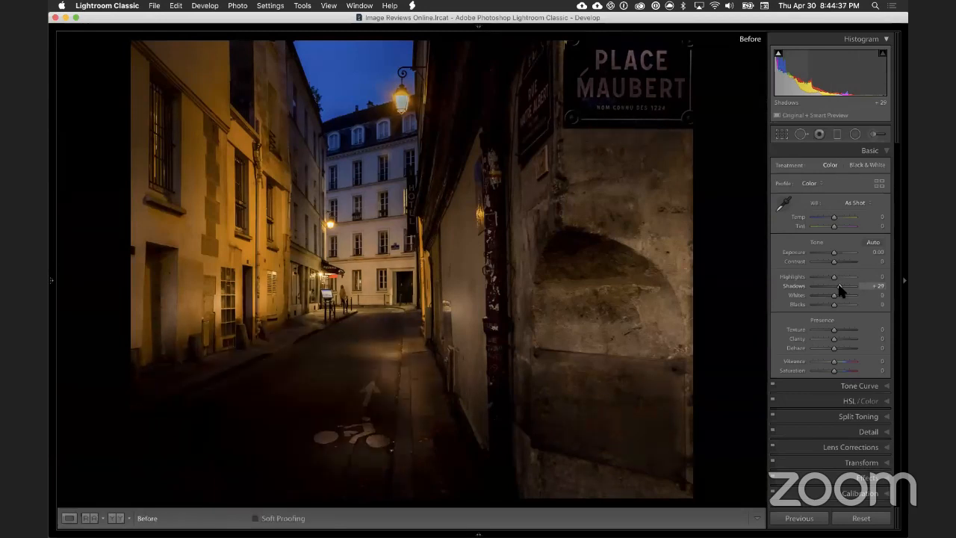
key("backslash")
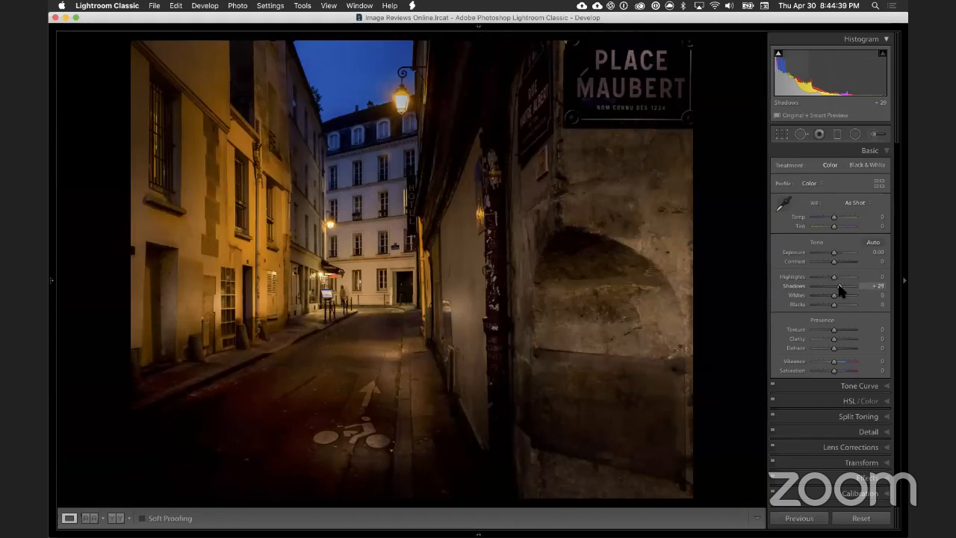
key("backslash")
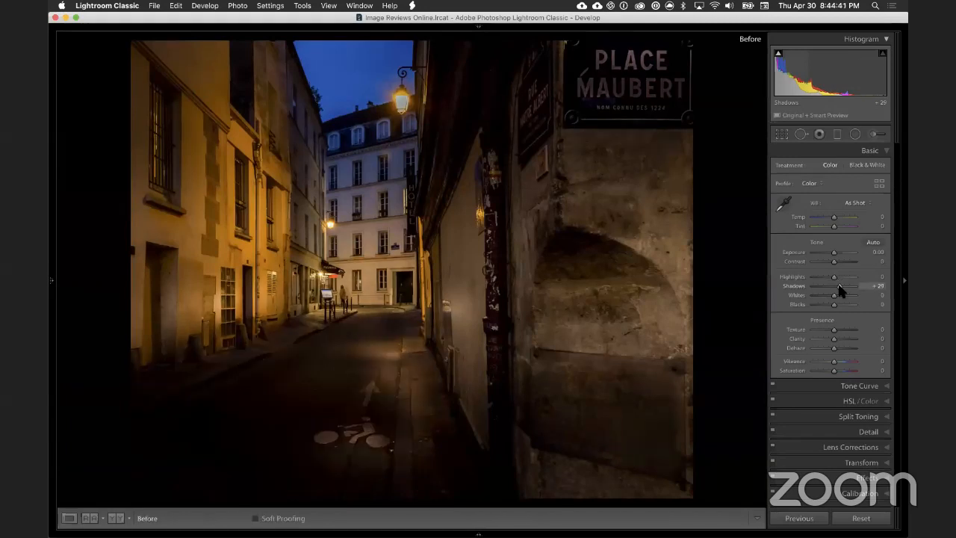
key("backslash")
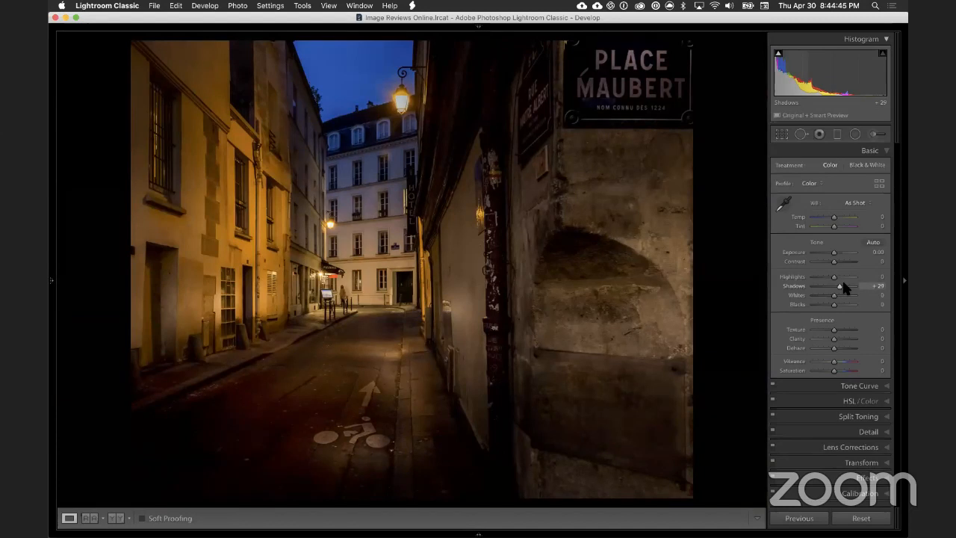
key("backslash")
key("backslash")
Step: Examine the road surface around the arrow and bicycle markings at close zoom and in the full view
left_click(327, 398)
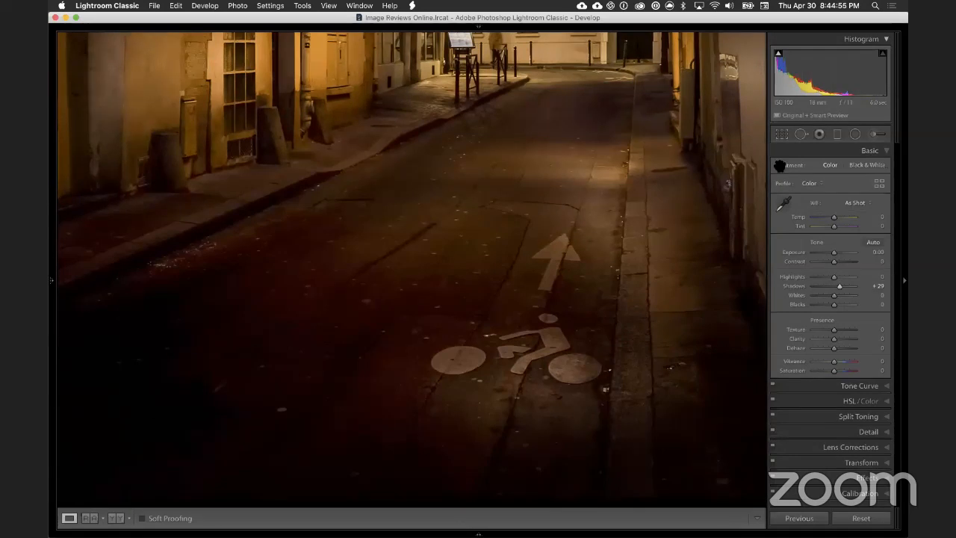
left_click(458, 217)
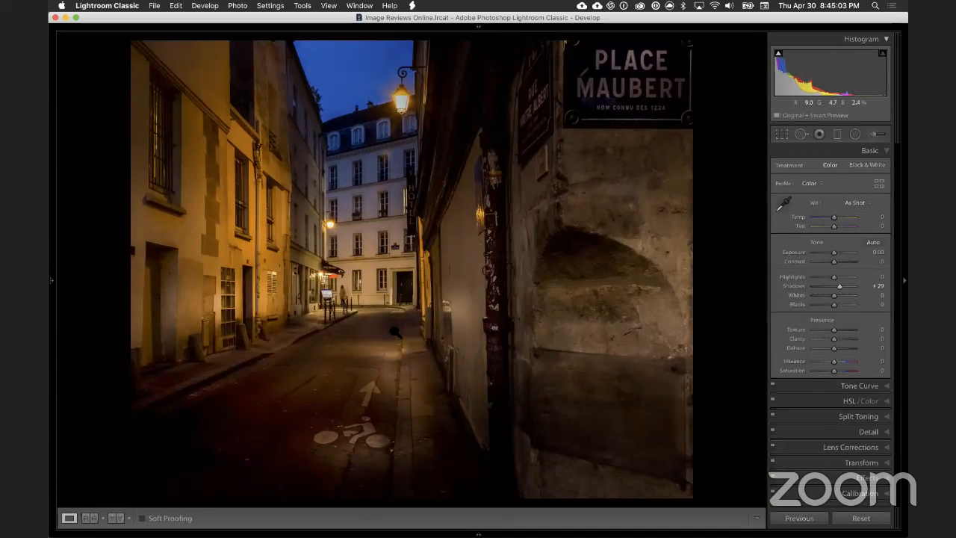
left_click(262, 408)
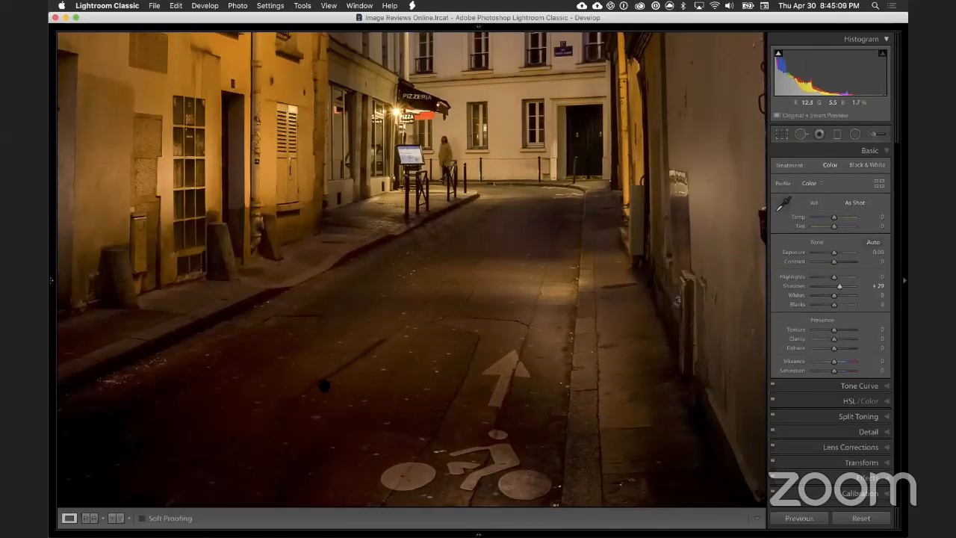
key("Right")
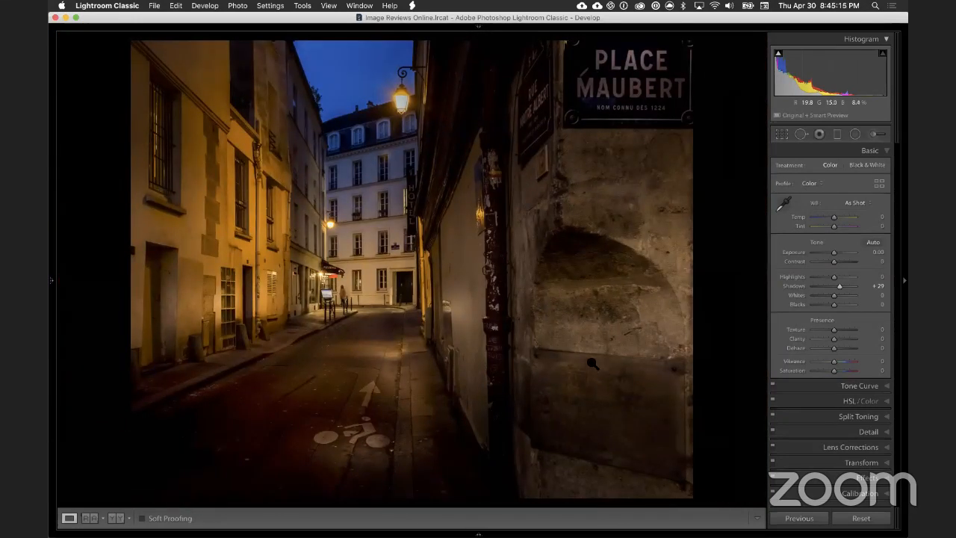
Step: Show the file information overlay and advance to the star-trail photo of the tree and log cabin
key("i")
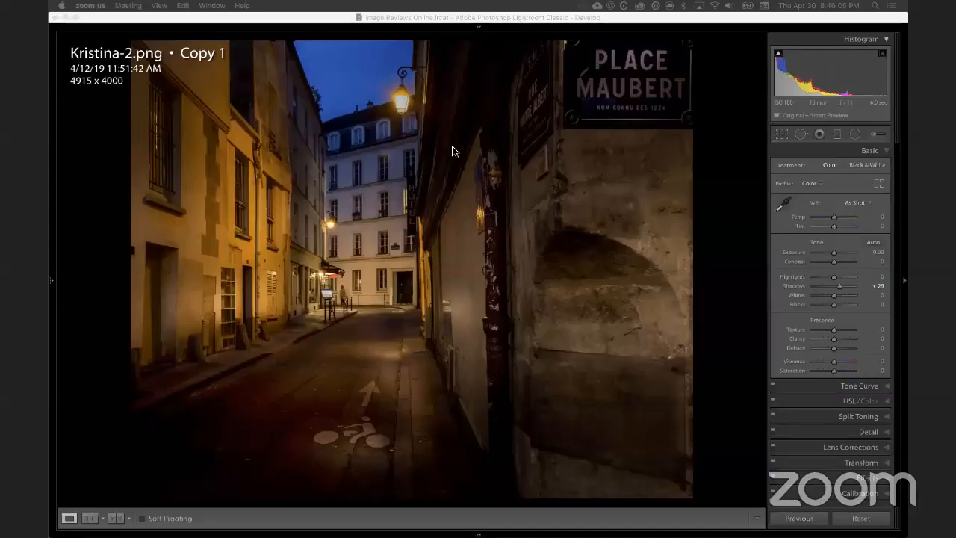
left_click(385, 25)
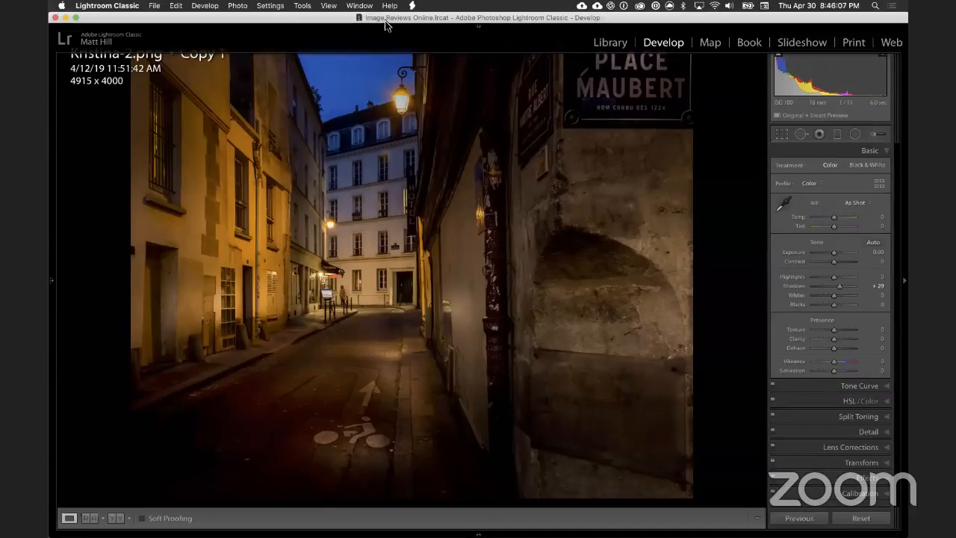
key("Right")
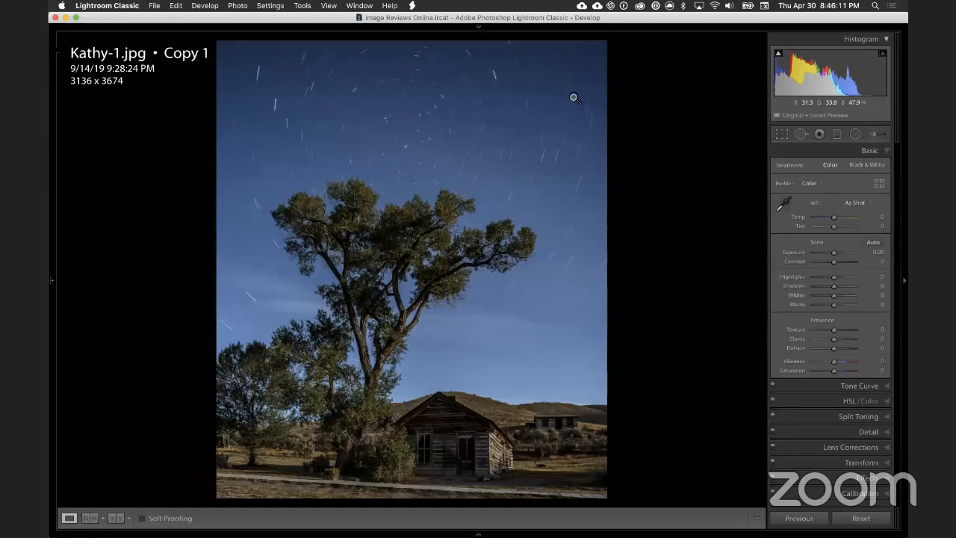
mouse_move(637, 27)
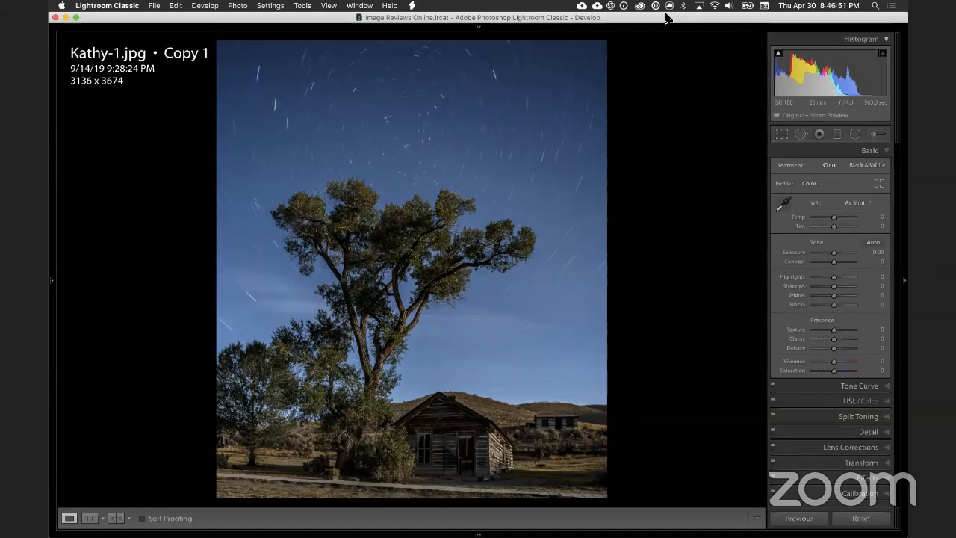
key("super+Tab")
key("super+Tab")
key("super+Tab")
key("super+Tab")
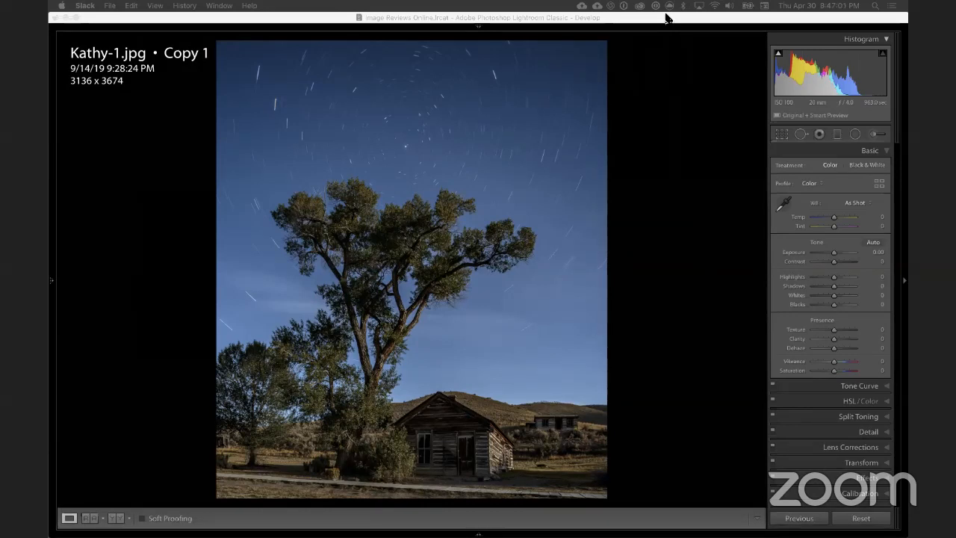
left_click(667, 17)
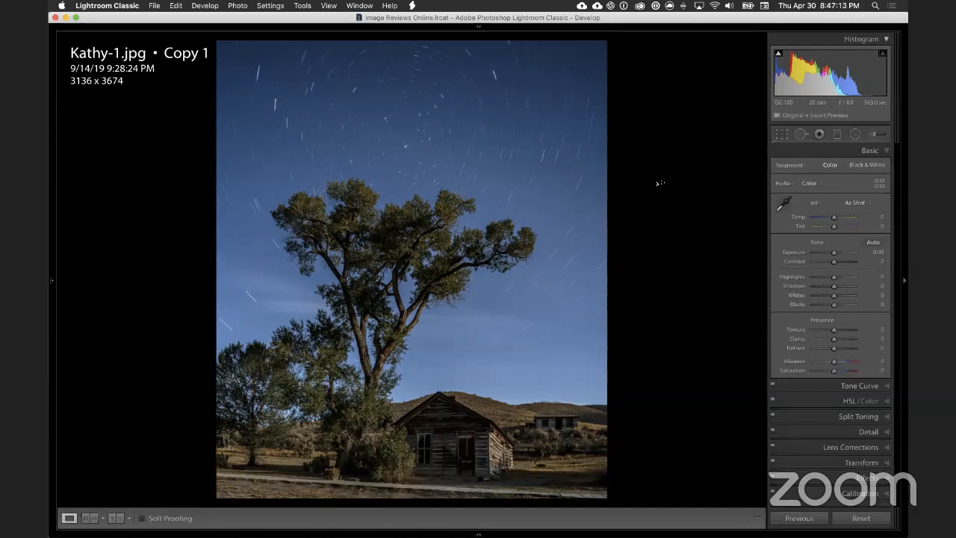
Step: Display the photo's exposure details in the overlay and divide 963 by 30 in Calculator
key("i")
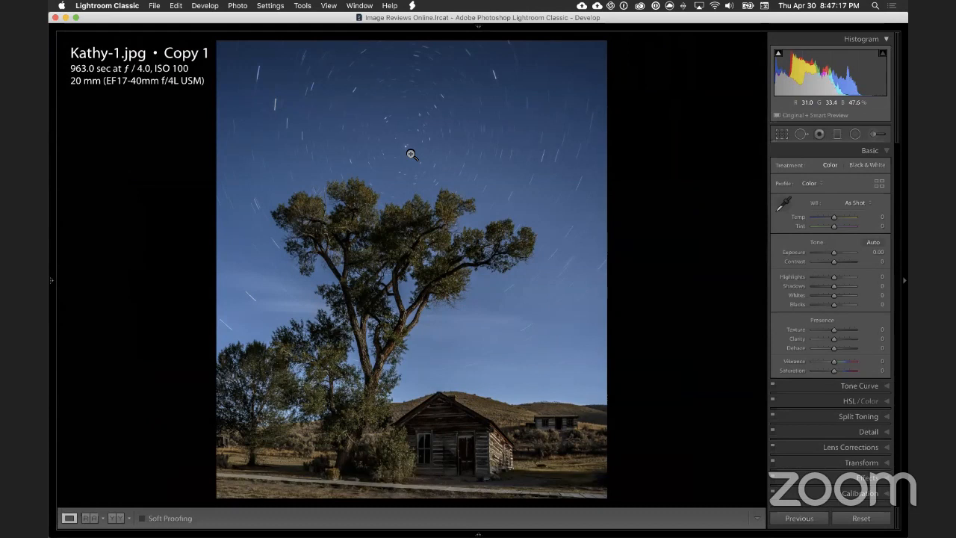
key("super+space")
type("cal")
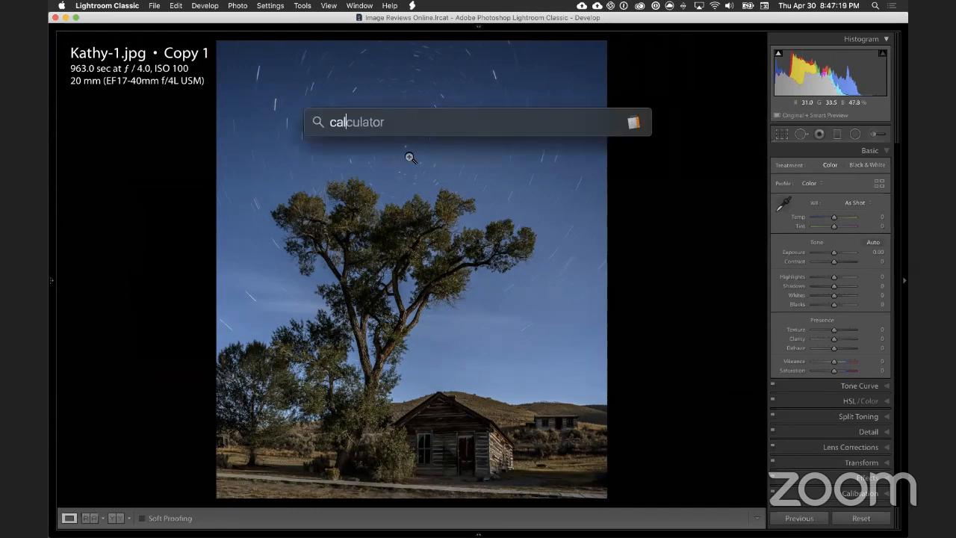
key("Return")
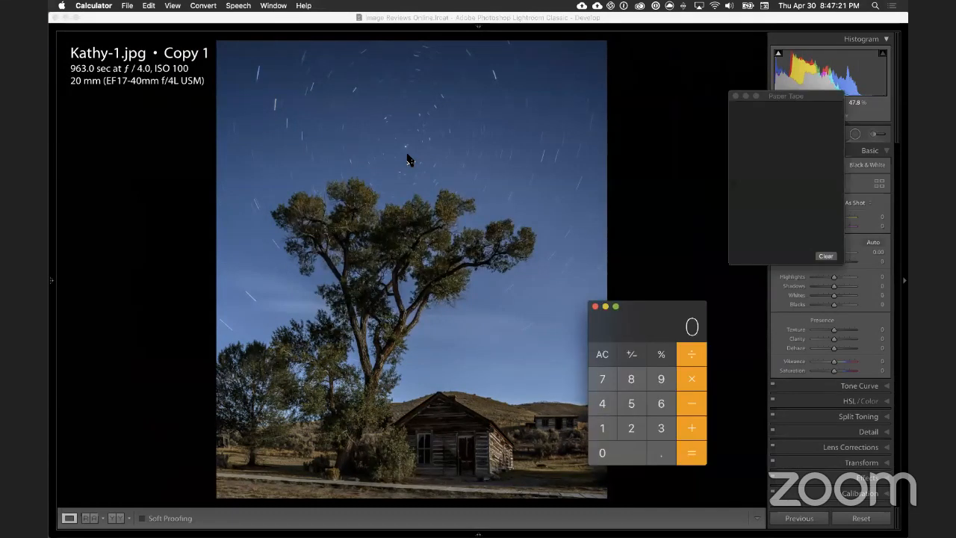
type("963 ")
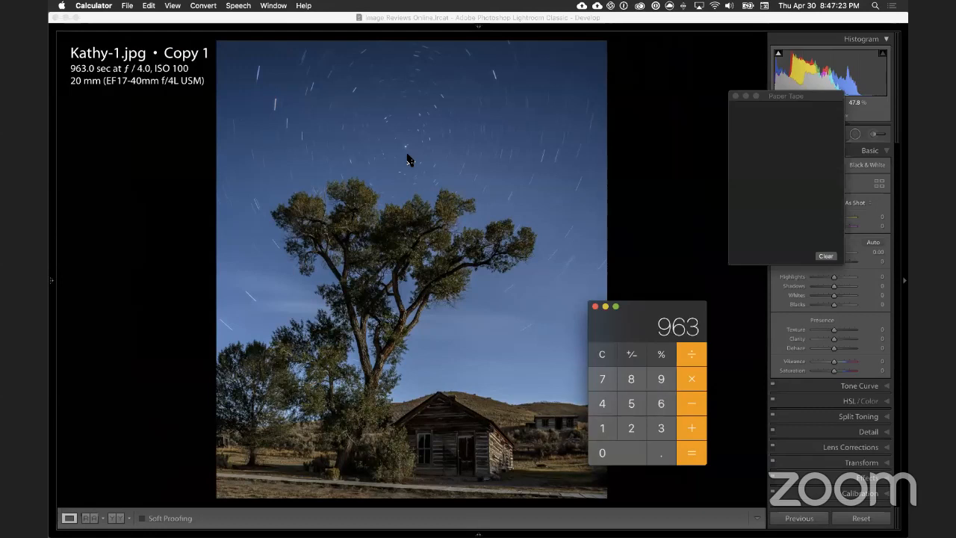
type("/ 30")
key("Return")
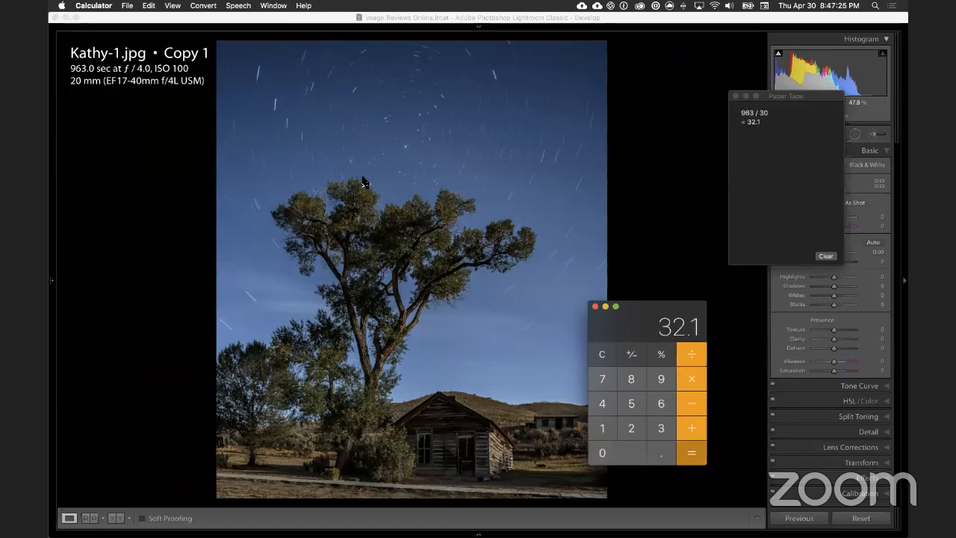
left_click_drag(640, 306, 635, 285)
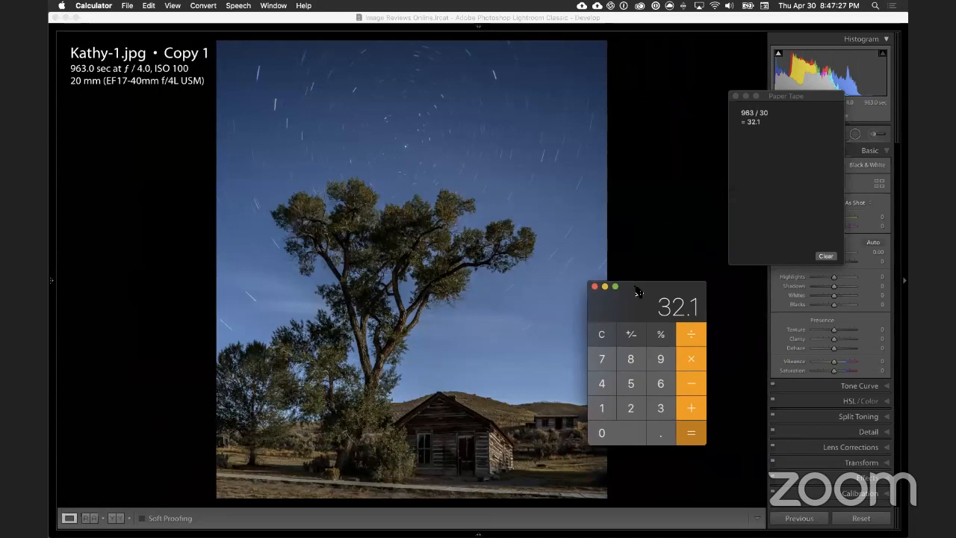
left_click(595, 286)
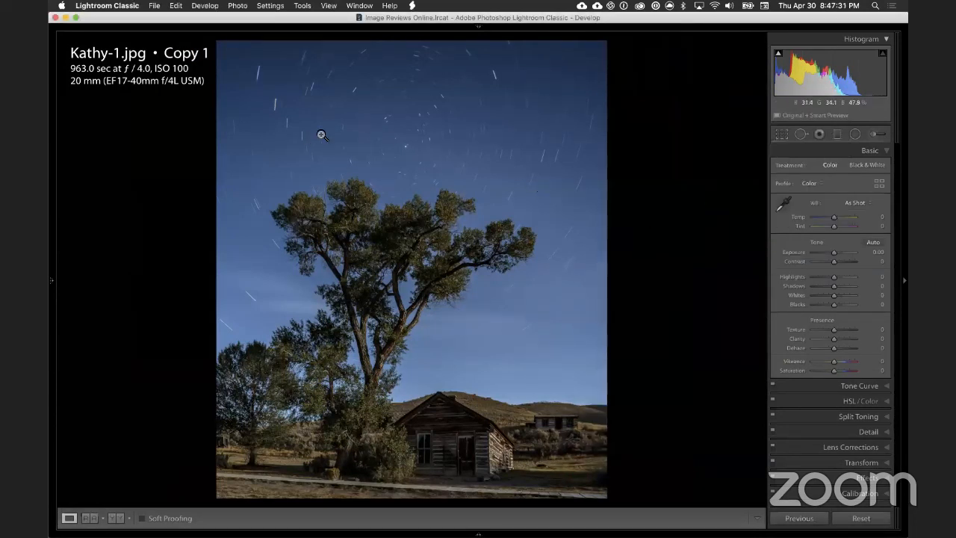
Step: Examine the star trails around the pole star and across the upper sky at close zoom
left_click(418, 155)
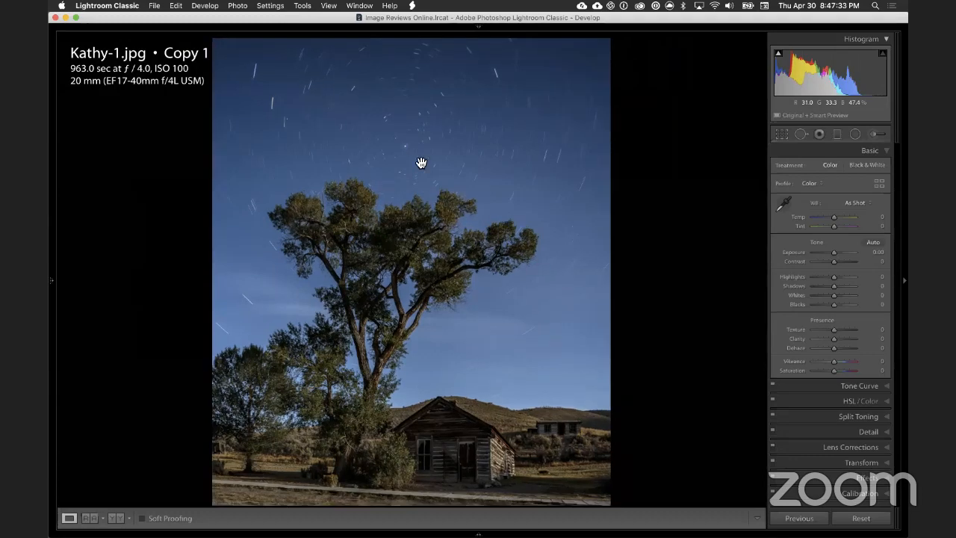
left_click_drag(457, 165, 356, 217)
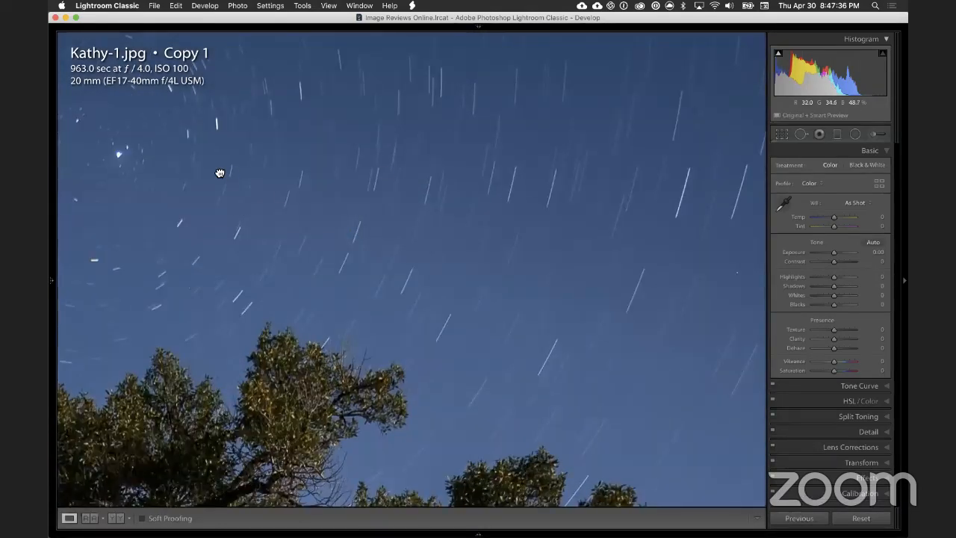
left_click_drag(220, 174, 562, 280)
left_click(570, 268)
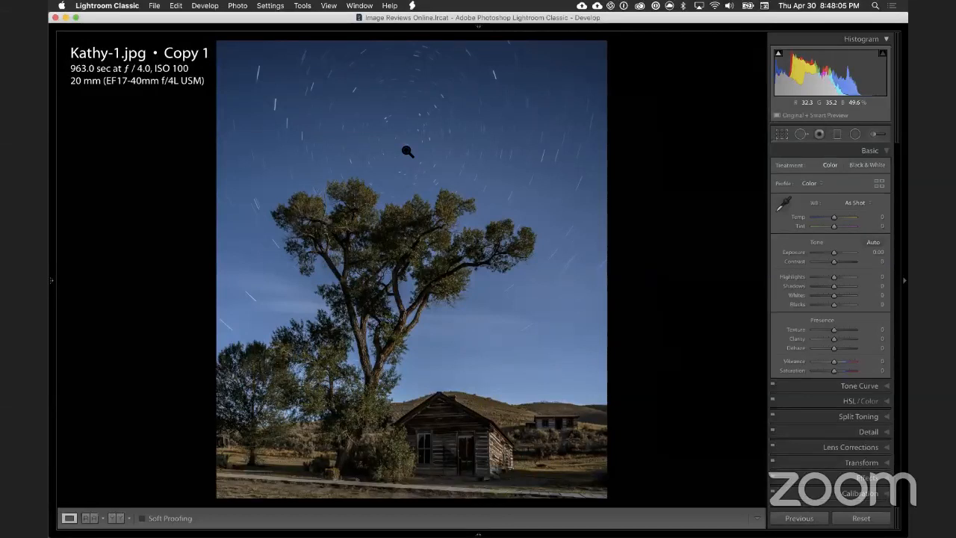
Step: Examine the cabin's roof and front, the hill behind it and the sky above at close zoom
key("super+Tab")
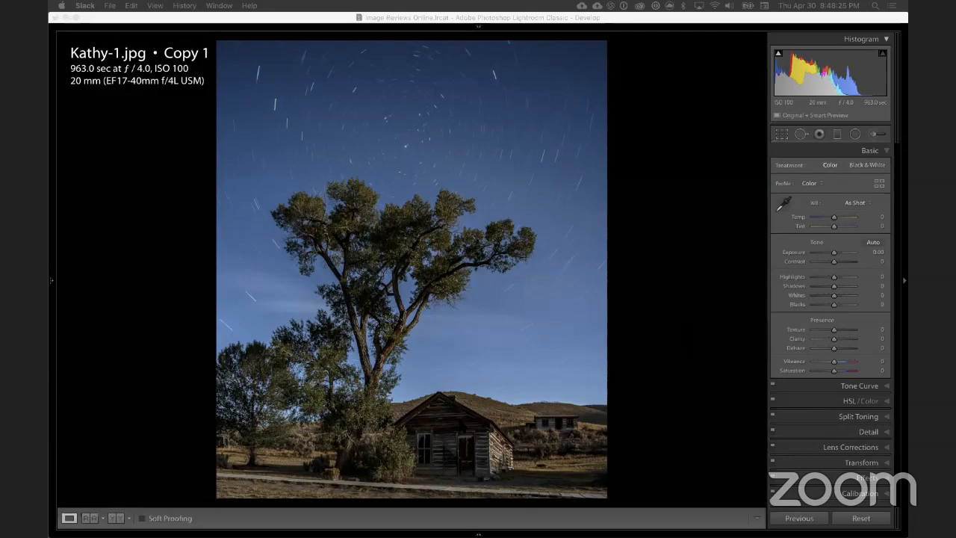
left_click(448, 420)
left_click(448, 419)
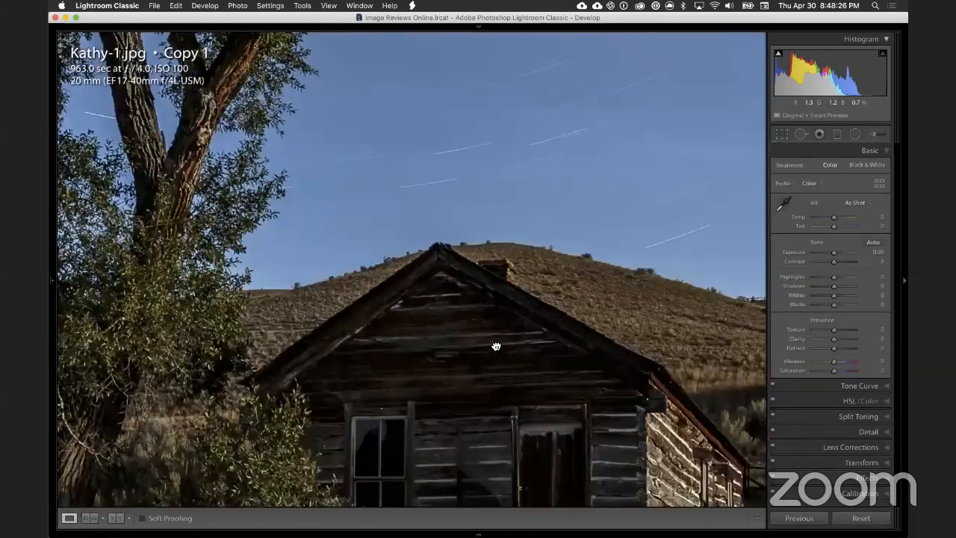
left_click_drag(495, 346, 456, 217)
left_click_drag(580, 376, 376, 247)
left_click_drag(475, 111, 330, 341)
left_click_drag(242, 97, 410, 265)
left_click(407, 292)
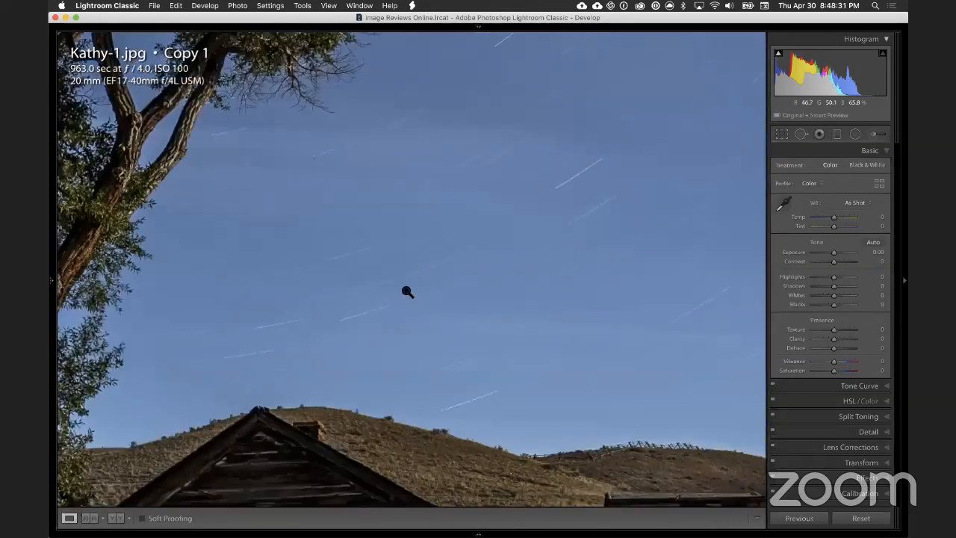
Step: Inspect the tree's branches, the outlying building on the hillside and the star trails circling the pole star up close
left_click(383, 291)
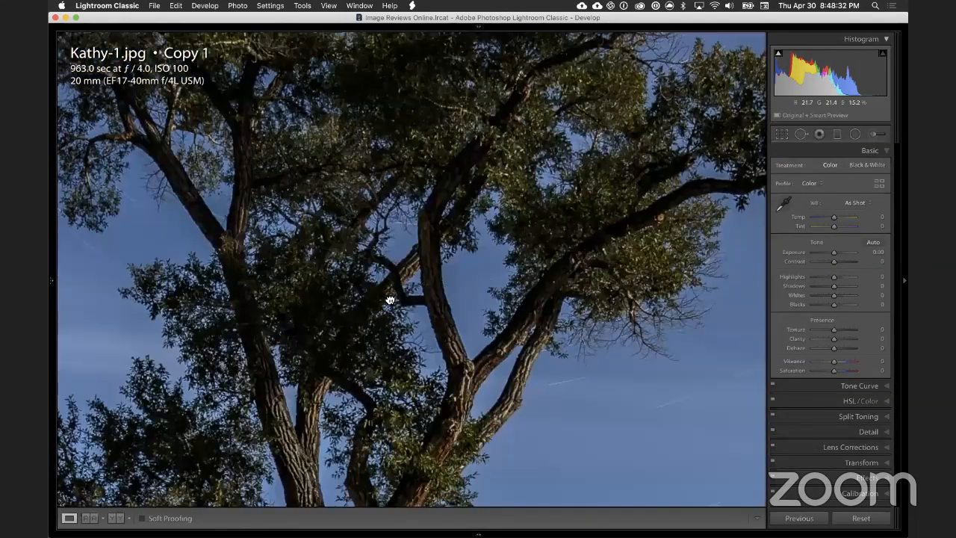
left_click_drag(331, 348, 412, 41)
left_click_drag(508, 400, 587, 149)
left_click_drag(760, 341, 444, 171)
left_click_drag(438, 237, 229, 325)
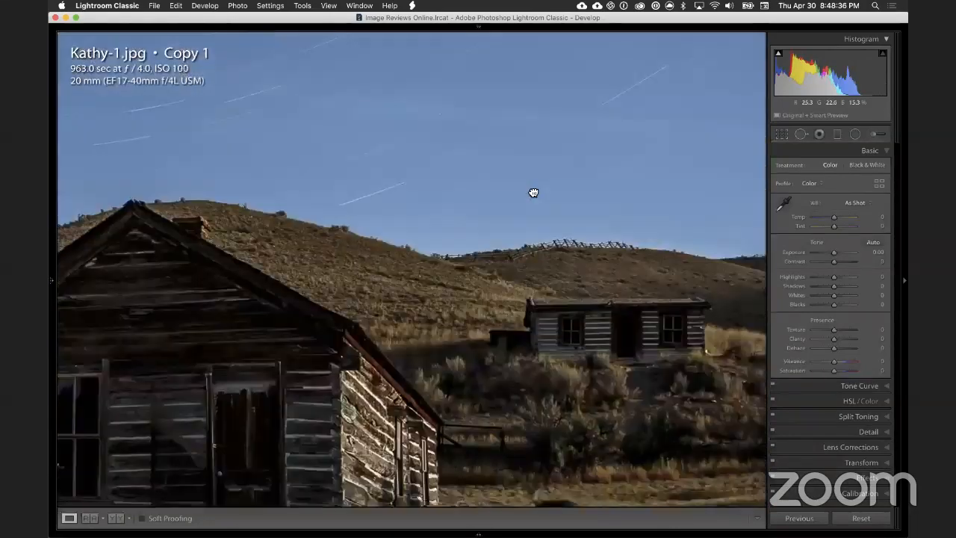
left_click_drag(533, 192, 446, 294)
left_click_drag(408, 156, 344, 240)
left_click_drag(597, 402, 461, 201)
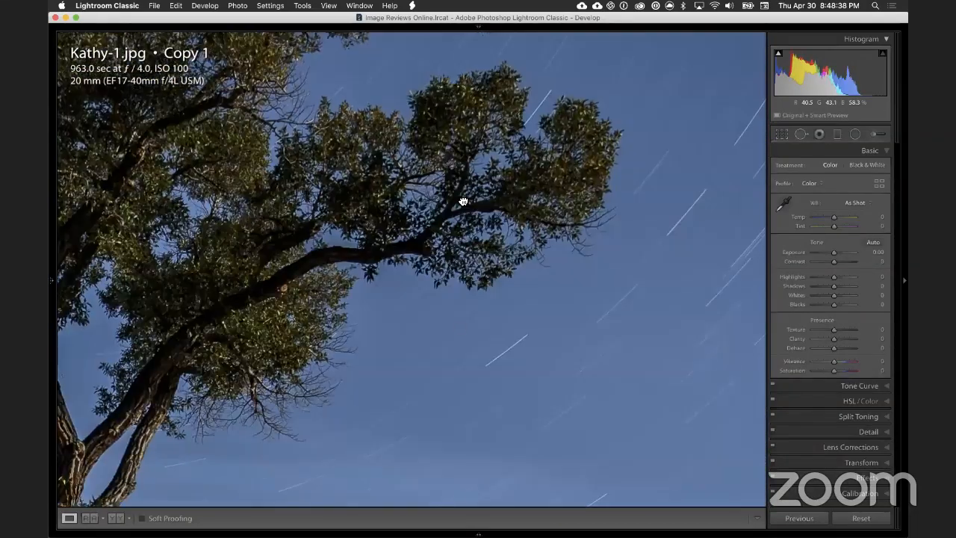
left_click_drag(366, 199, 575, 323)
left_click_drag(373, 149, 390, 239)
left_click_drag(441, 258, 486, 288)
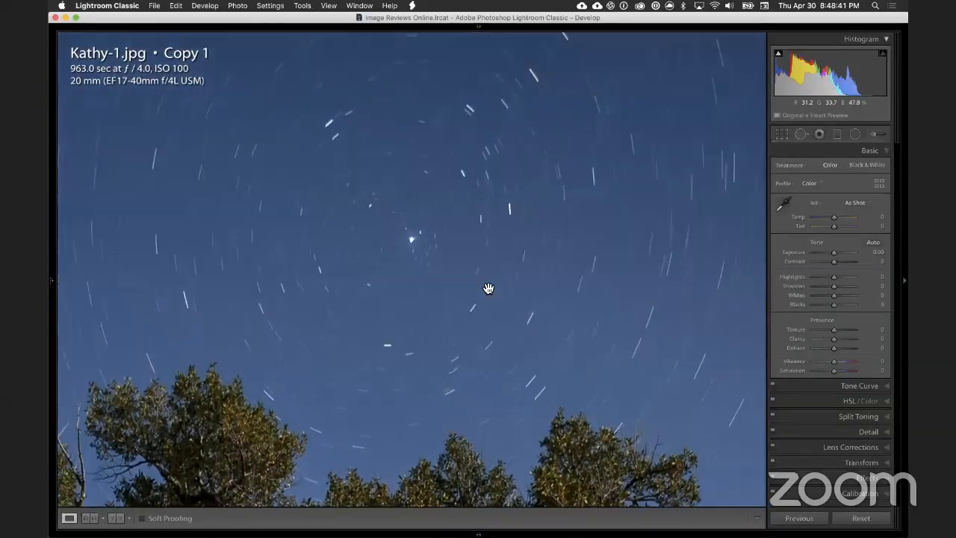
left_click_drag(384, 292, 435, 309)
left_click_drag(283, 173, 510, 350)
left_click_drag(730, 341, 509, 252)
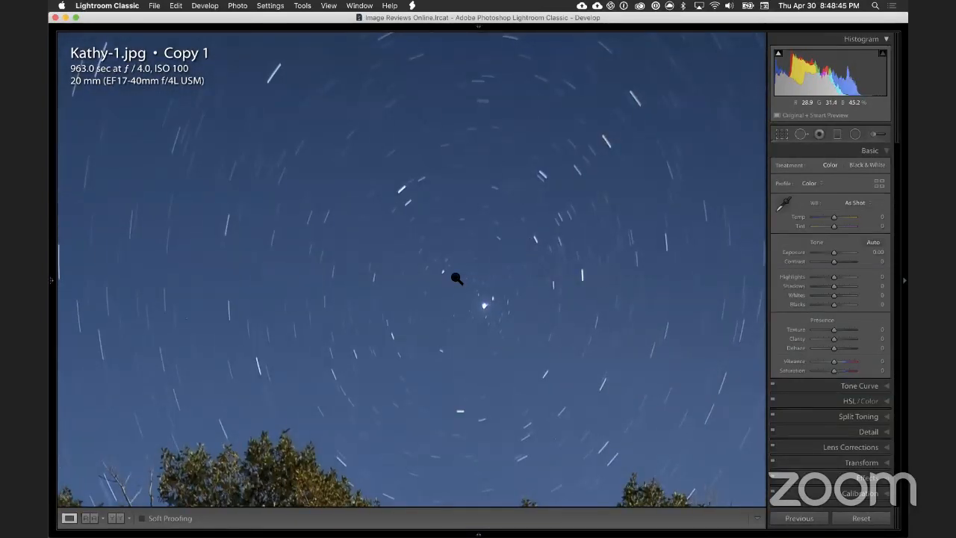
left_click(456, 277)
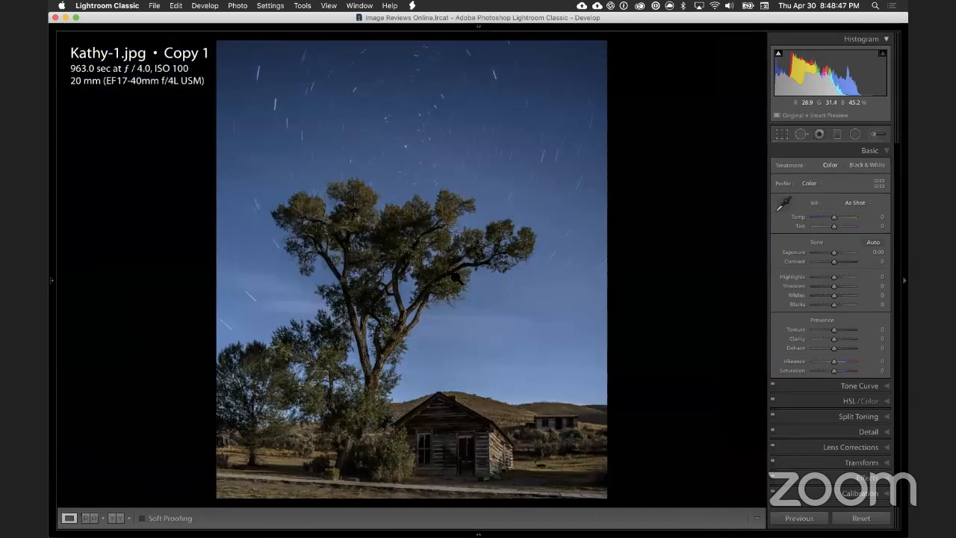
Step: Inspect the tree trunks, foliage and surrounding sky across the photo at close zoom
left_click(376, 146)
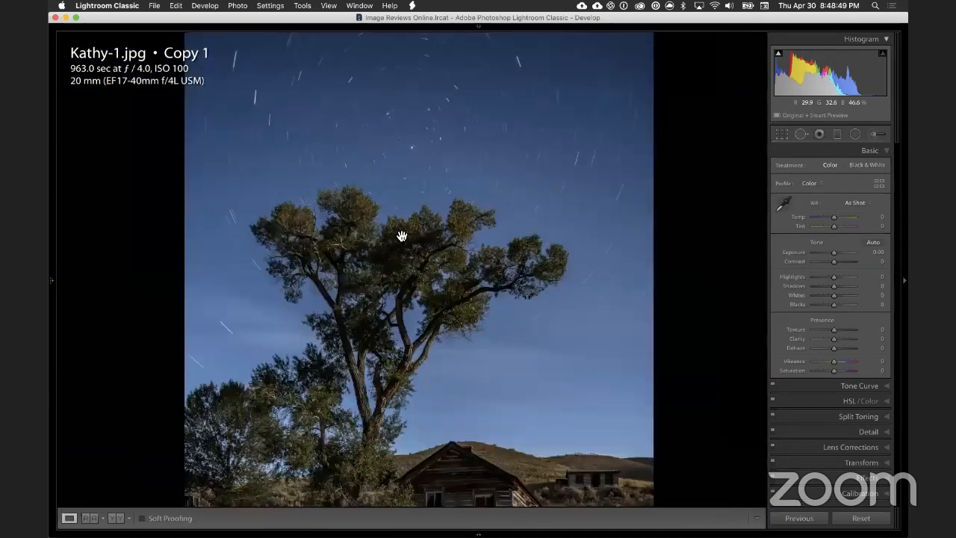
left_click_drag(373, 298, 373, 154)
left_click_drag(464, 445, 354, 289)
left_click_drag(438, 281, 384, 160)
left_click_drag(347, 448, 262, 140)
left_click_drag(543, 185, 550, 187)
left_click_drag(165, 137, 754, 230)
left_click_drag(452, 190, 413, 182)
left_click_drag(535, 135, 413, 182)
left_click_drag(460, 91, 299, 242)
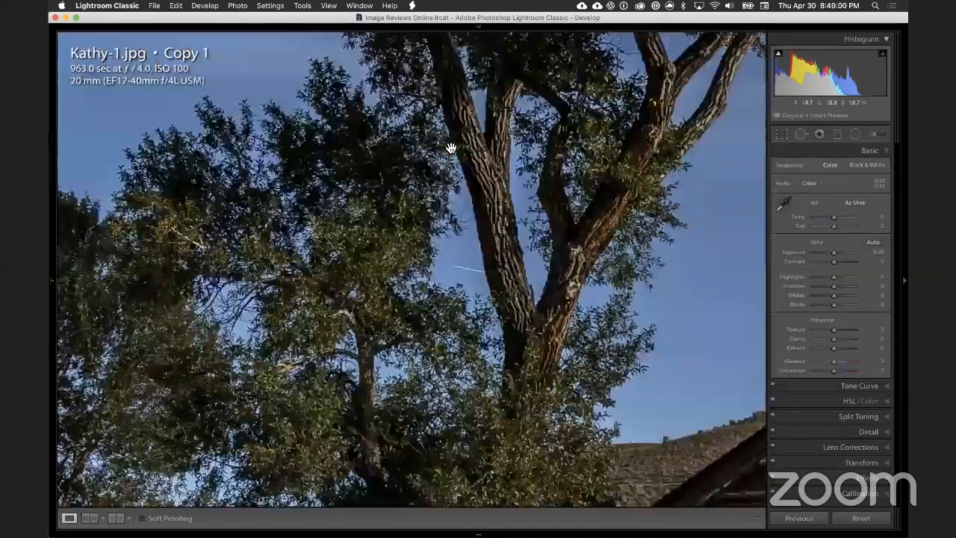
left_click_drag(531, 232, 294, 237)
left_click(531, 196)
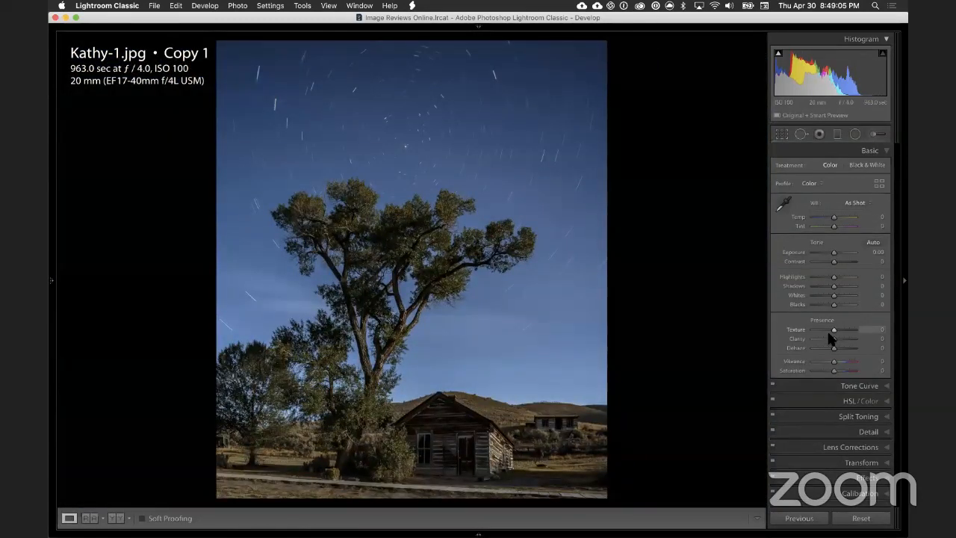
Step: Raise the whole photo's Dehaze to +26 and check its effect on the star trails up close
left_click_drag(834, 347, 835, 346)
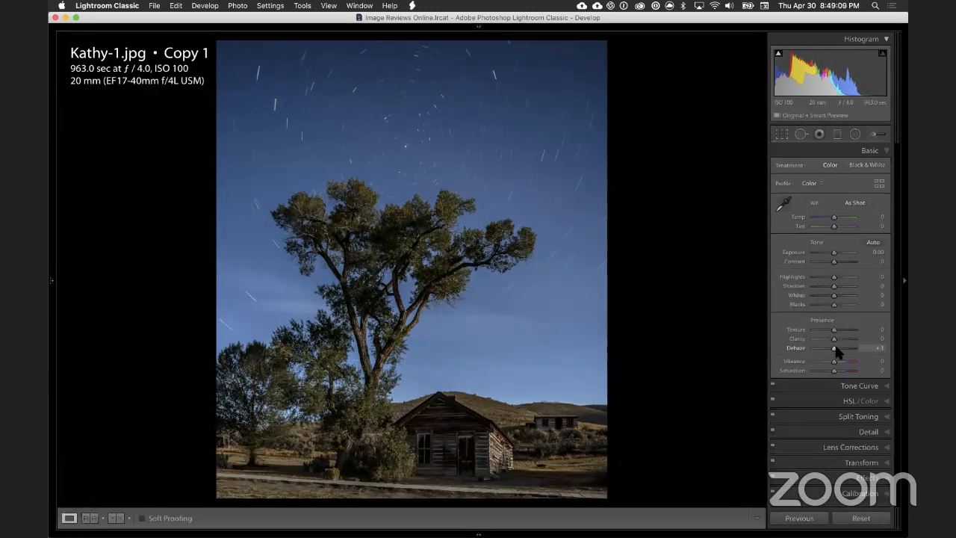
left_click_drag(834, 348, 839, 352)
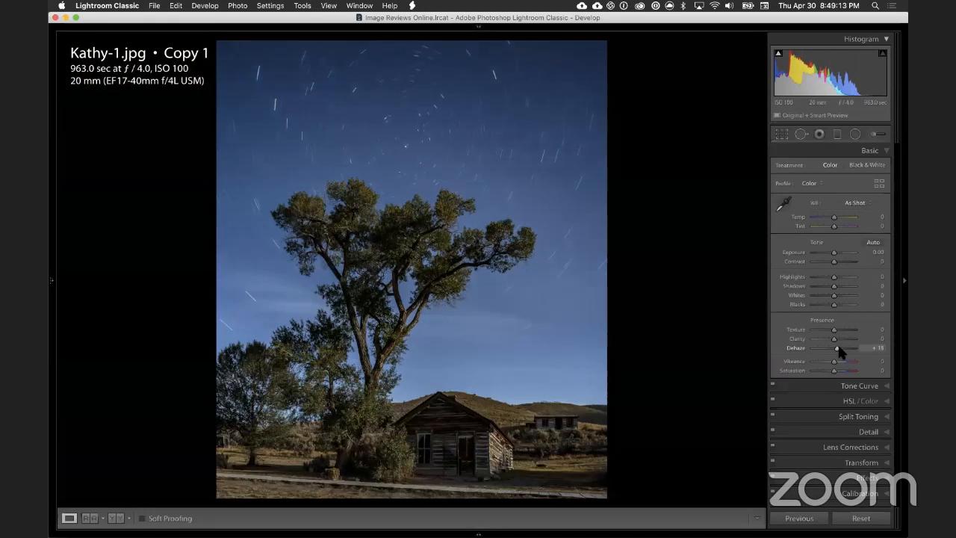
left_click_drag(840, 352, 839, 351)
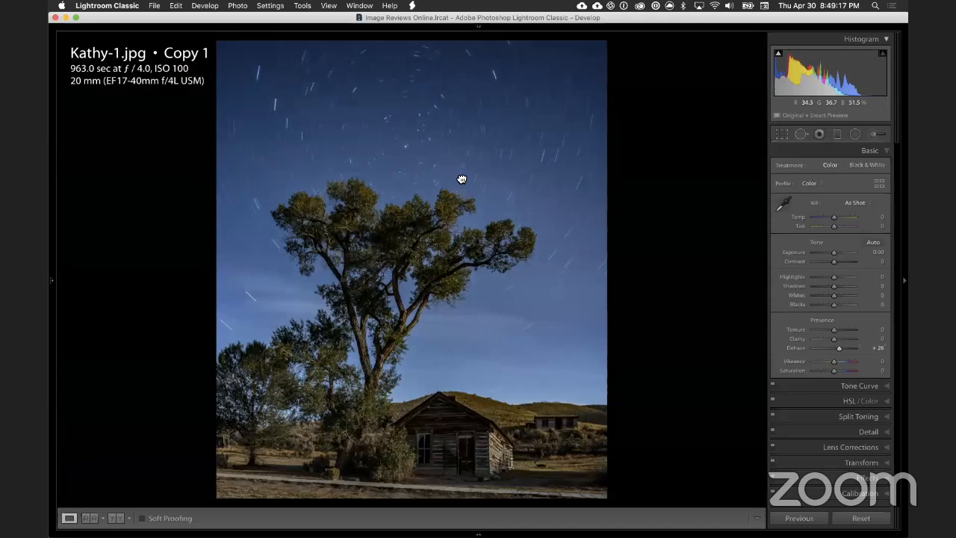
left_click(461, 178)
left_click_drag(504, 219, 463, 321)
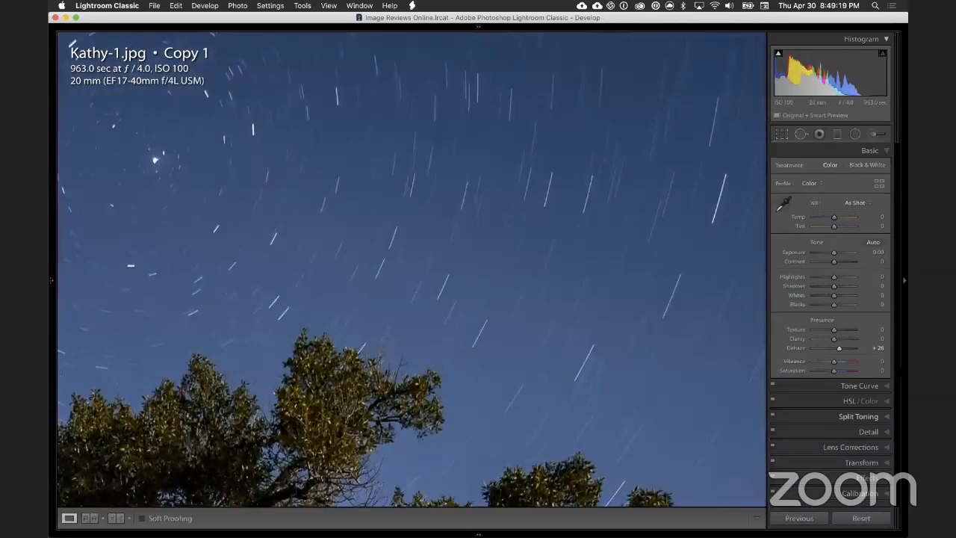
Step: Try Dehaze at +45, settle on +30, and examine the star trails around the pole star up close
left_click_drag(840, 347, 842, 349)
left_click(629, 279)
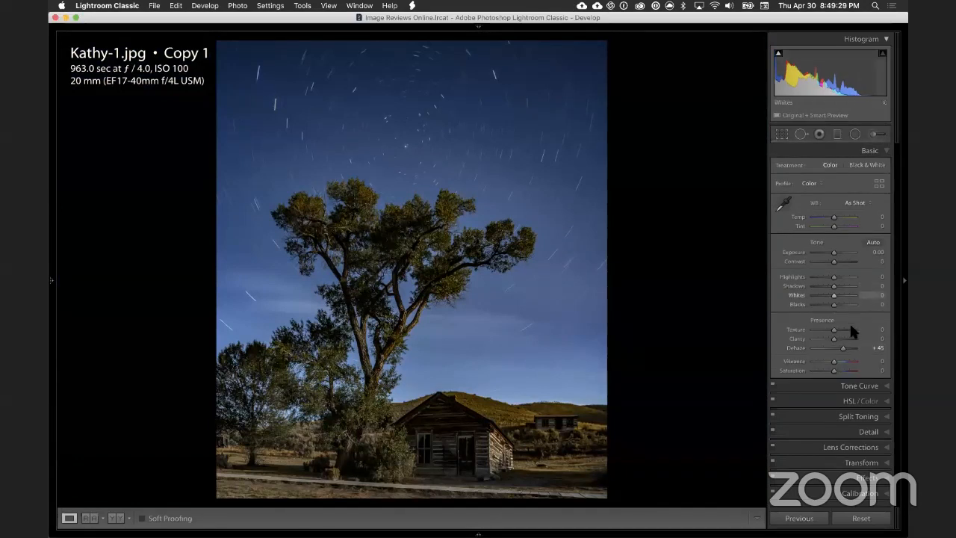
left_click_drag(842, 347, 840, 348)
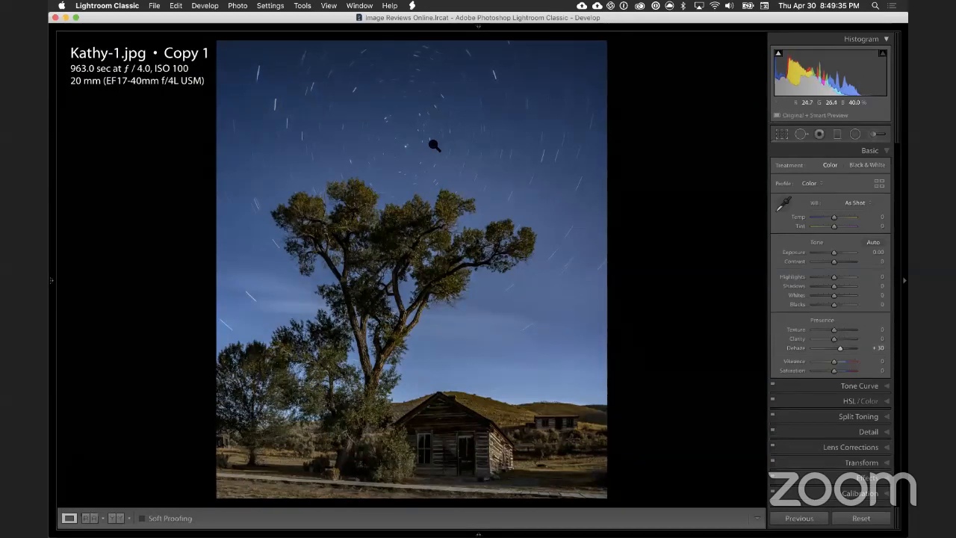
left_click(445, 165)
left_click_drag(399, 199, 428, 208)
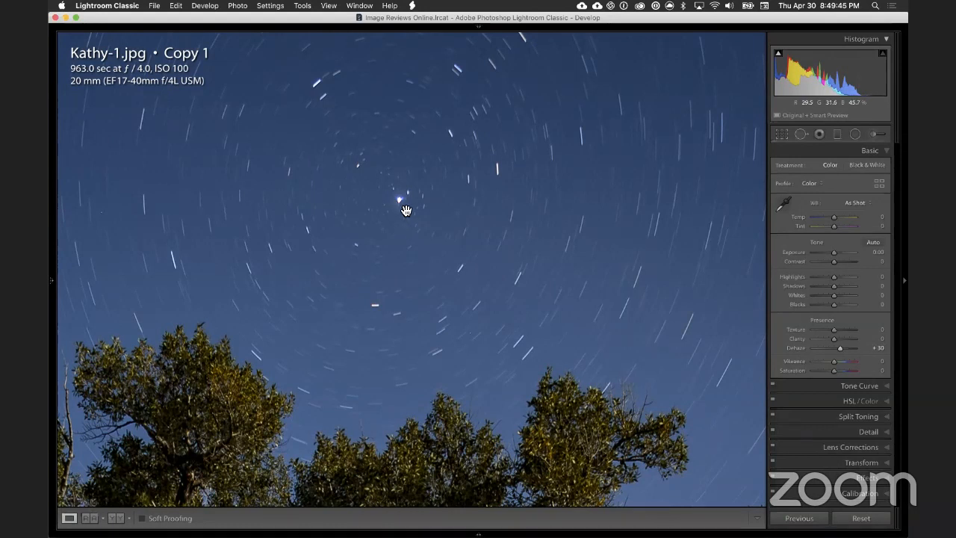
Step: Examine the star trails around the pole star and out to the upper edges of the sky at close zoom
left_click_drag(375, 204, 415, 192)
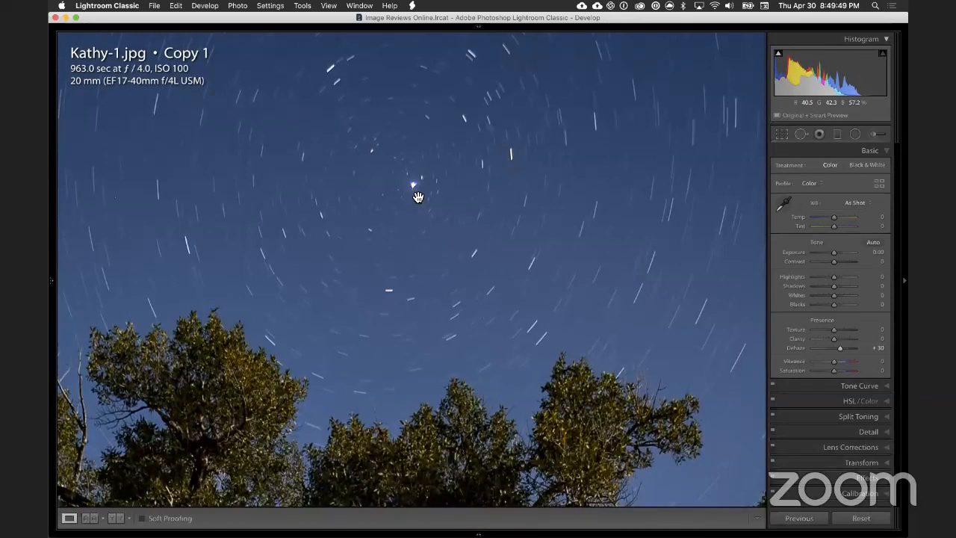
left_click_drag(393, 224, 568, 284)
left_click_drag(397, 132, 570, 231)
left_click_drag(292, 162, 489, 251)
left_click_drag(423, 166, 399, 267)
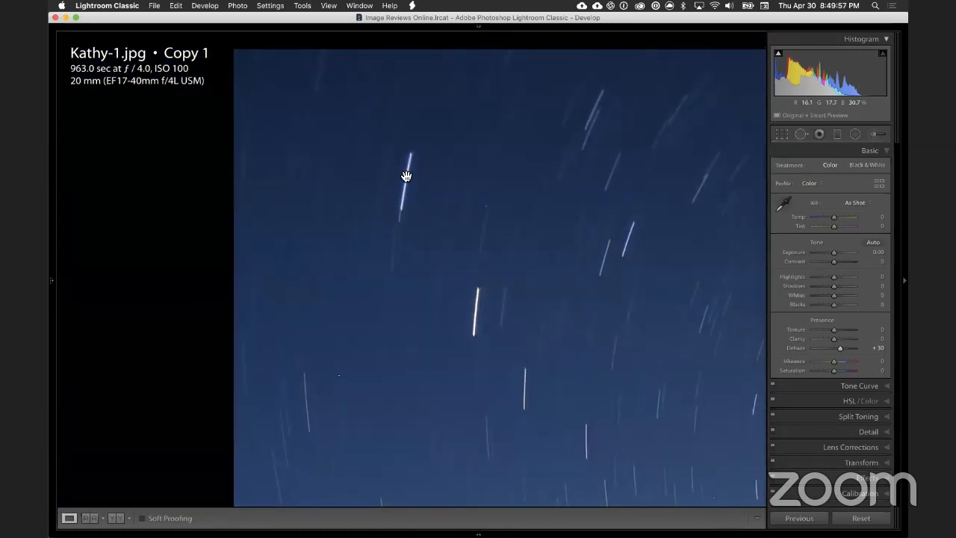
left_click_drag(467, 267, 438, 235)
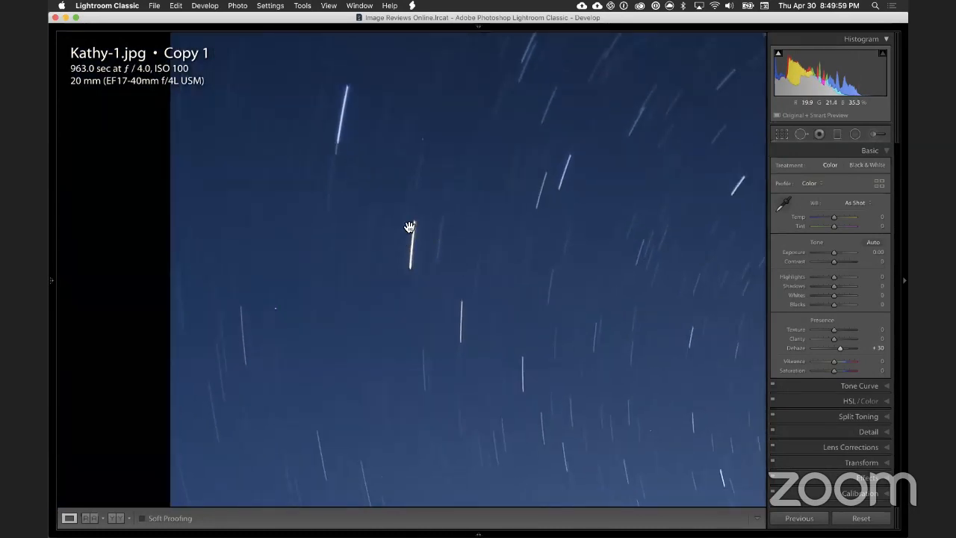
left_click_drag(409, 268, 348, 228)
mouse_move(482, 249)
left_mouse_down()
mouse_move(423, 228)
mouse_move(267, 229)
left_mouse_up()
left_click_drag(591, 309, 373, 229)
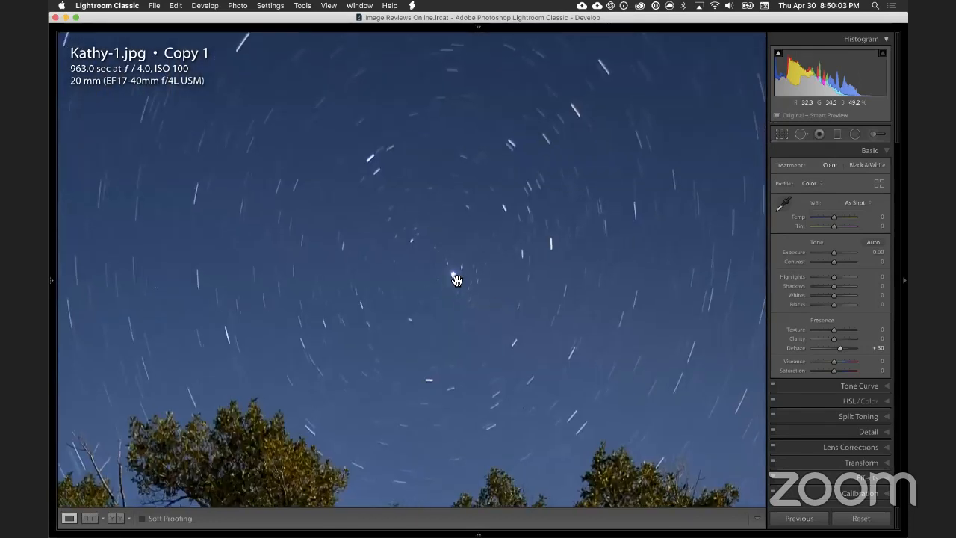
left_click_drag(459, 288, 454, 251)
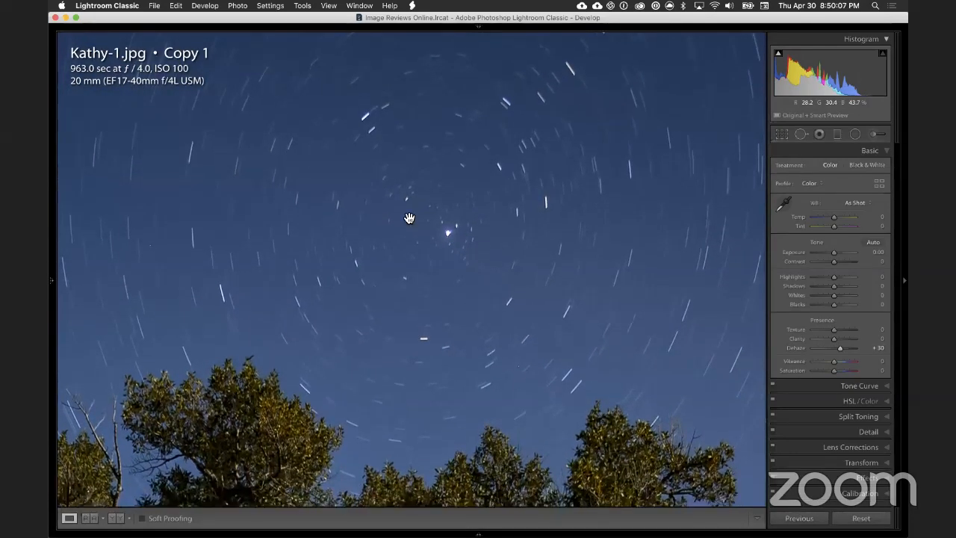
left_click_drag(516, 335, 429, 213)
left_click_drag(438, 298, 424, 301)
left_click(424, 301)
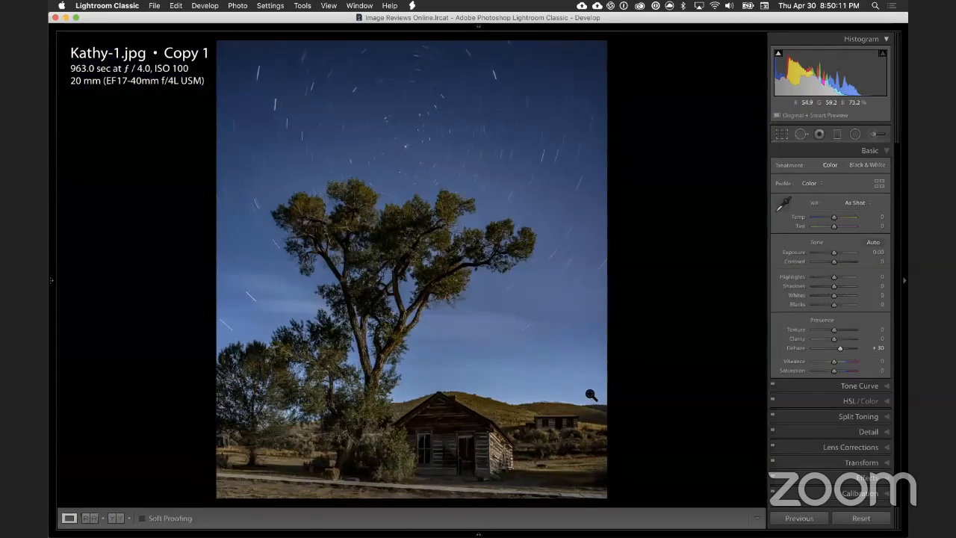
Step: Inspect the boardwalk, foreground grass and tree bases up close, and check the full frame's composition with the crop overlay
left_click_drag(567, 498, 682, 410)
left_click_drag(621, 399, 731, 381)
left_click_drag(420, 366, 683, 410)
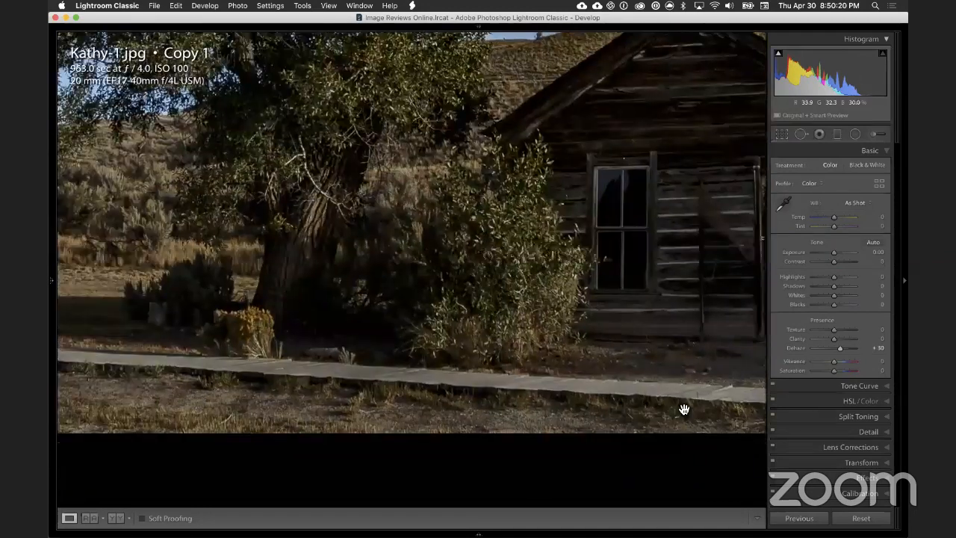
left_click_drag(237, 381, 402, 416)
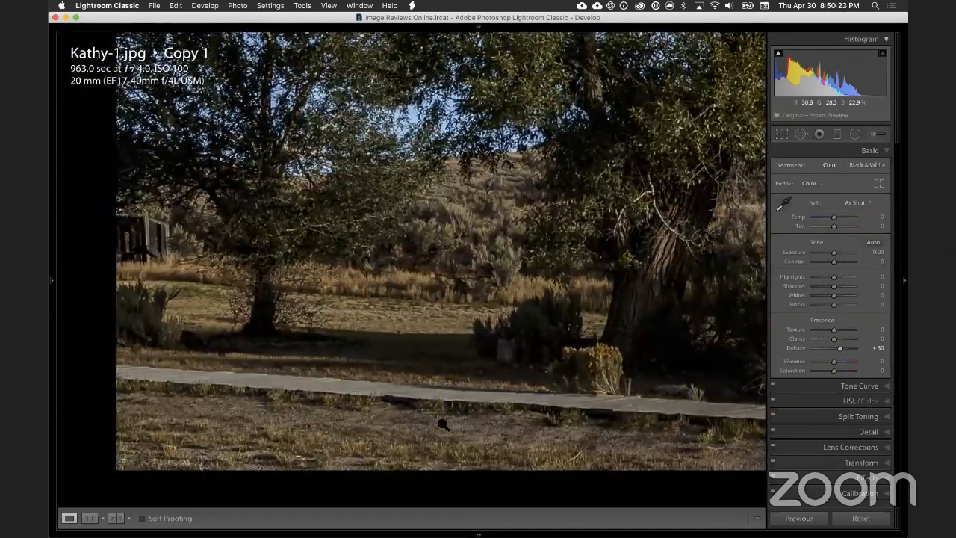
left_click(439, 425)
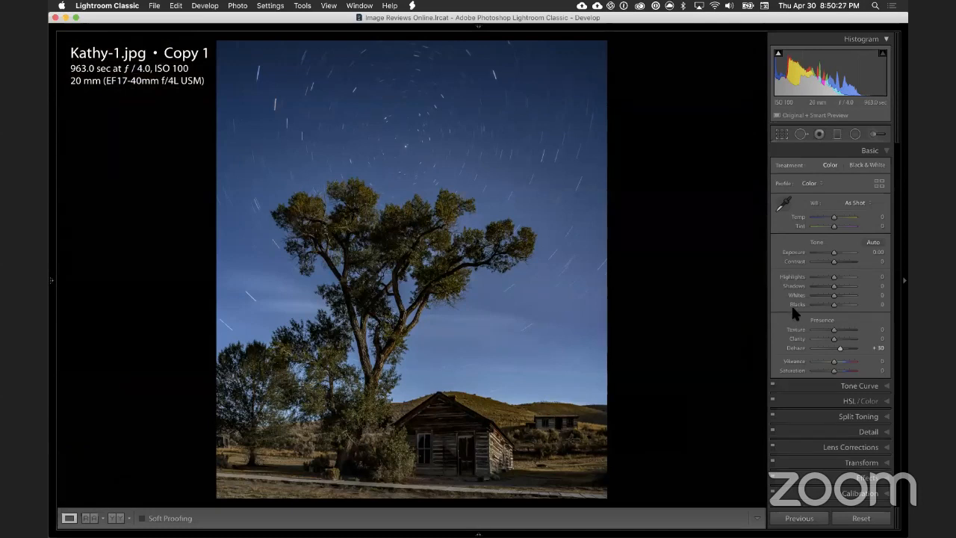
left_click(781, 134)
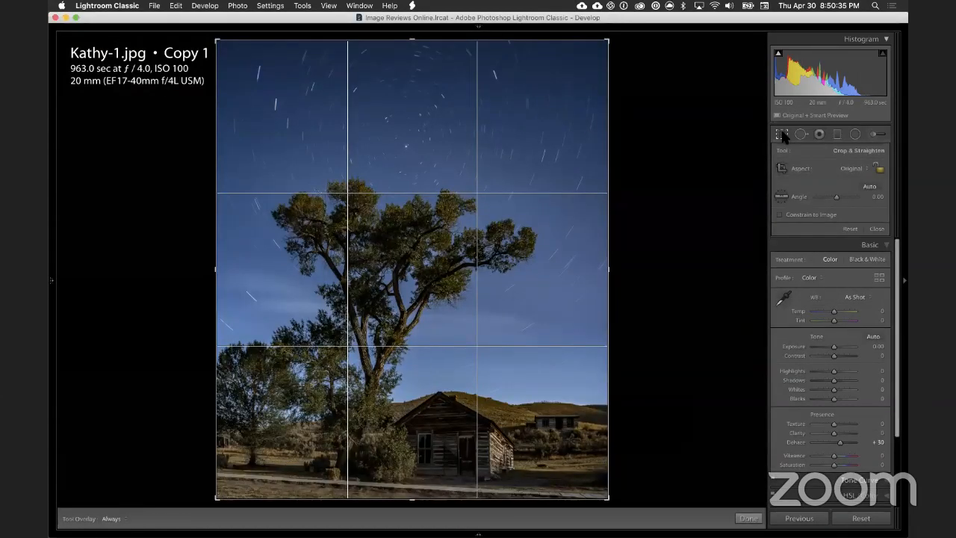
left_click(781, 134)
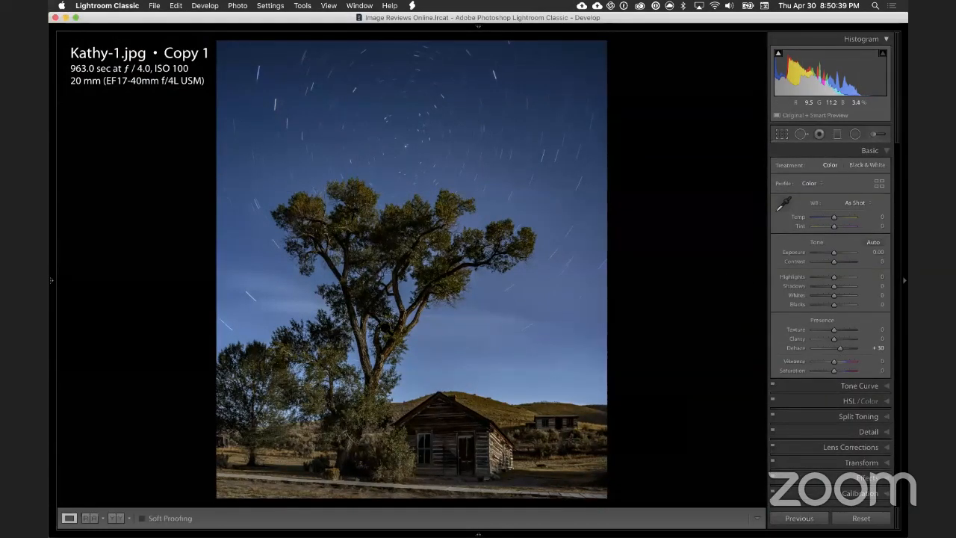
Step: Inspect the cabin's front and lit side wall and the outlying building on the hillside at close zoom
left_click(473, 466)
left_click_drag(549, 416, 498, 324)
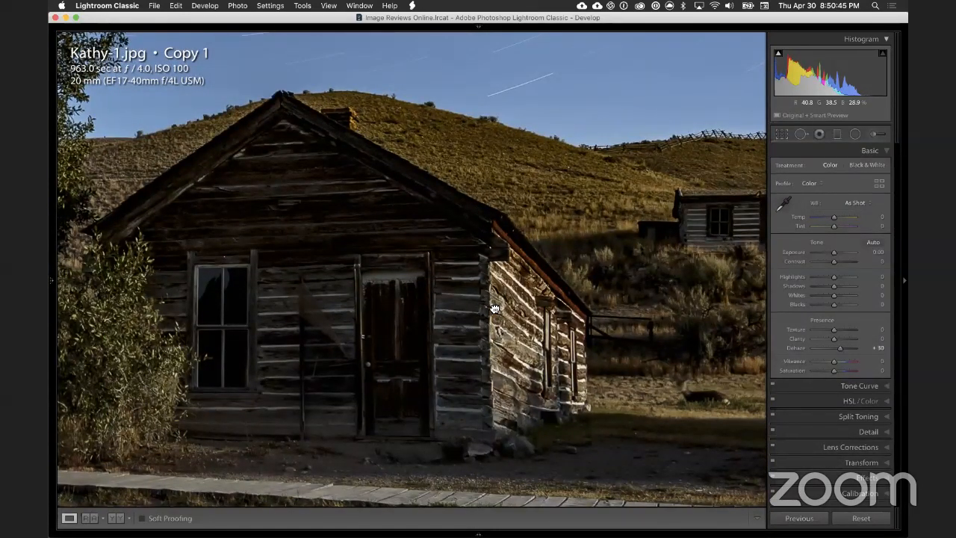
left_click(453, 449)
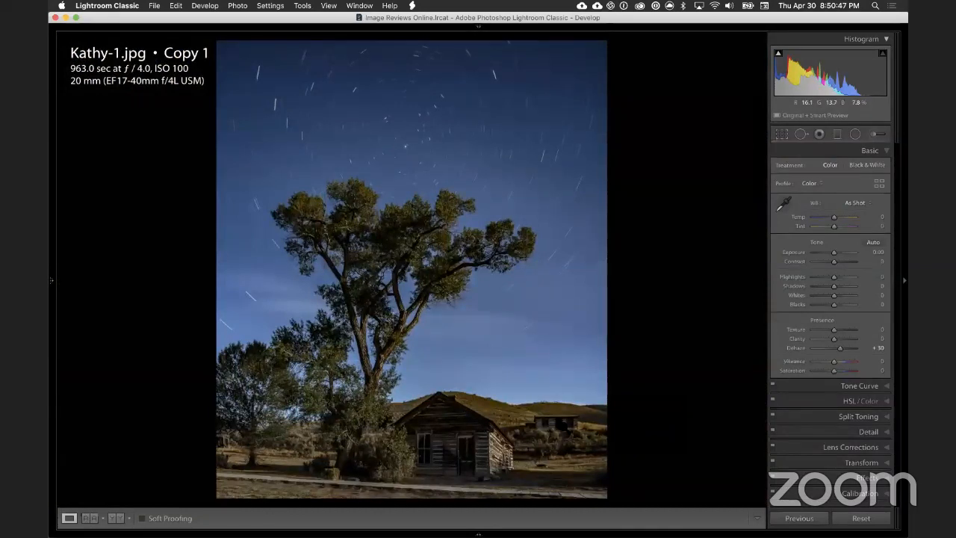
left_click(566, 423)
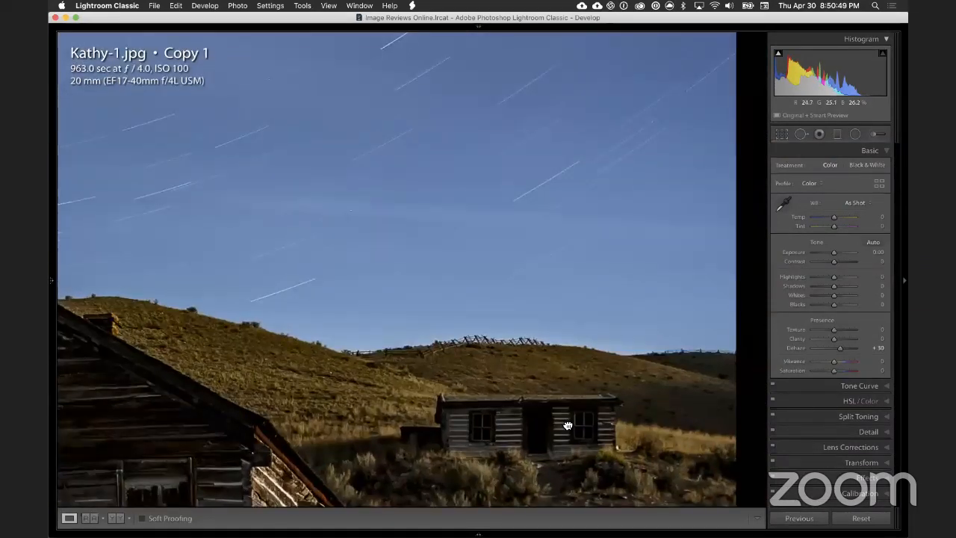
left_click_drag(565, 420, 550, 396)
left_click_drag(496, 418, 476, 369)
left_click(476, 370)
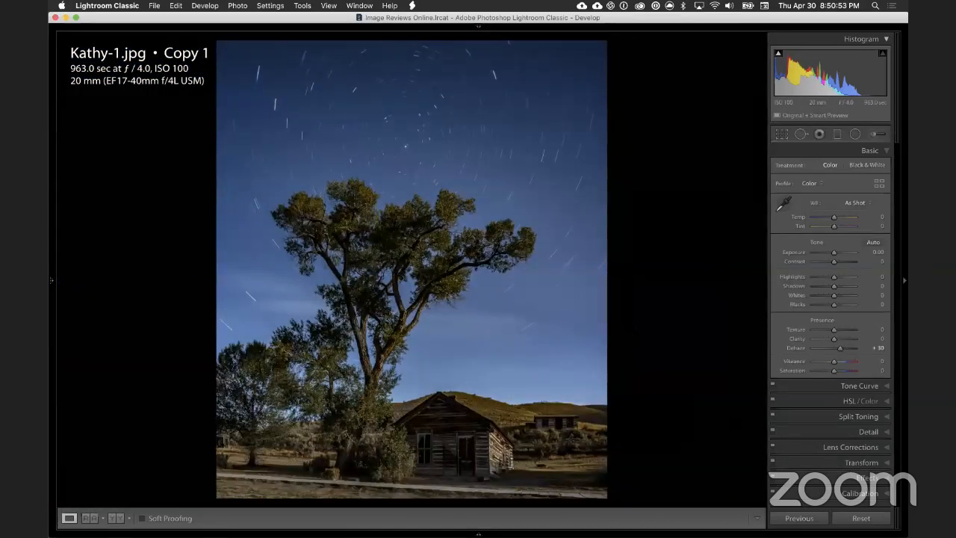
Step: Add a graduated filter covering the sky with its transition centred near the cabin roofline, and reset all its effect settings to zero
left_click(836, 136)
left_click_drag(411, 366, 411, 453)
left_click_drag(413, 412, 412, 395)
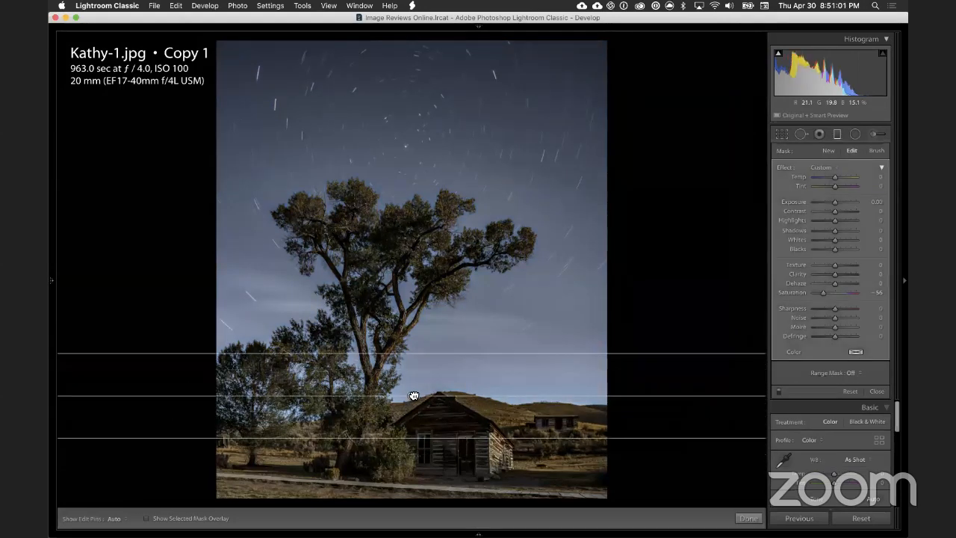
double_click(780, 168)
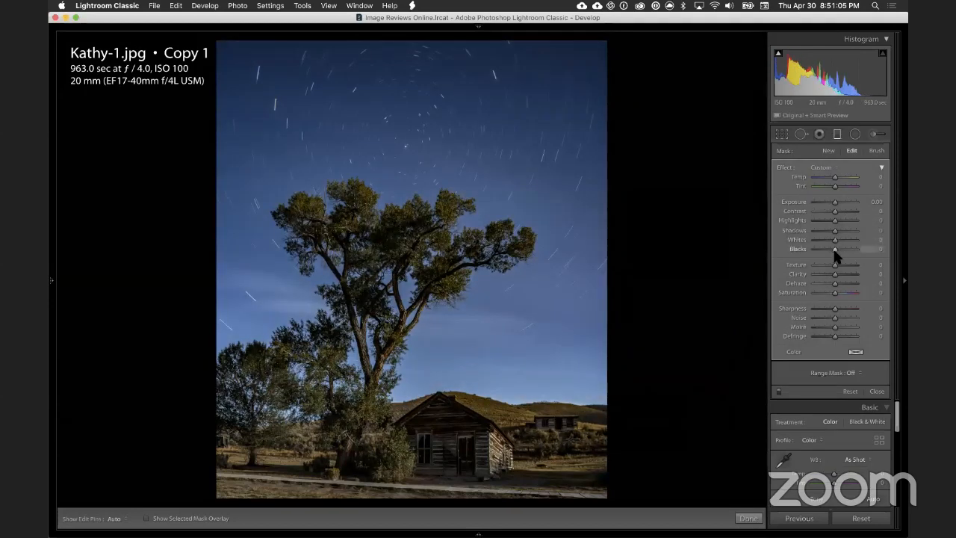
Step: Set the sky gradient's Blacks to -27, Whites to 29 and Highlights to -10, and compare the photo with the filter off and on
left_click_drag(834, 250, 831, 250)
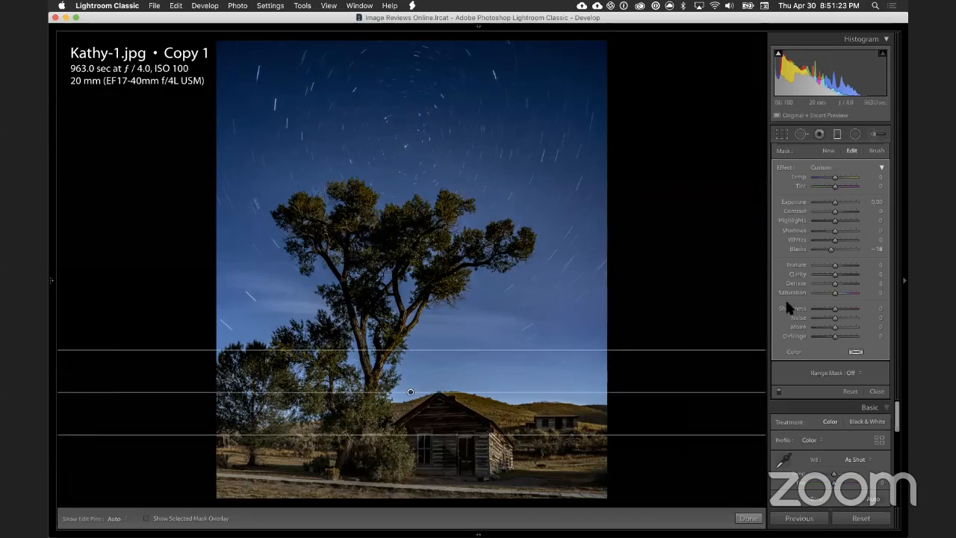
left_click_drag(829, 251, 827, 251)
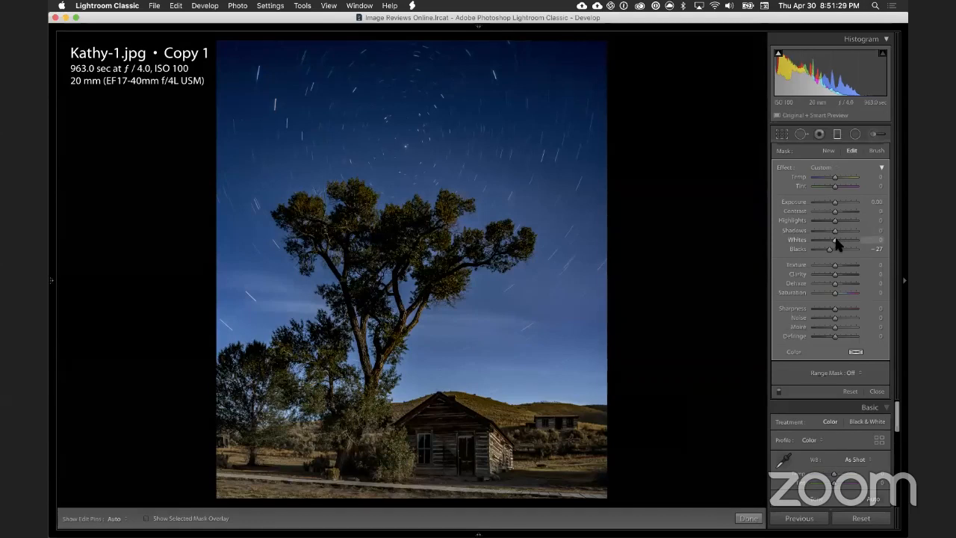
left_click_drag(834, 239, 843, 239)
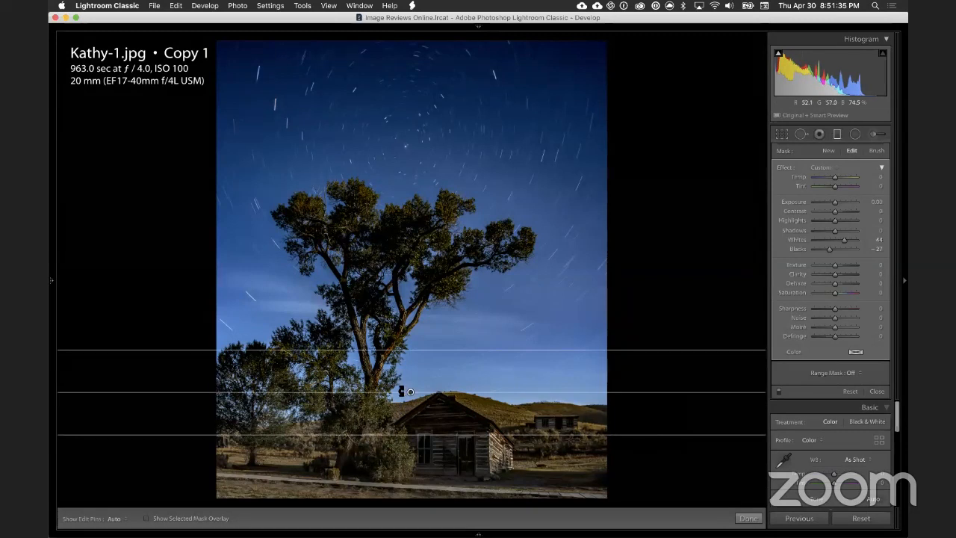
mouse_move(413, 396)
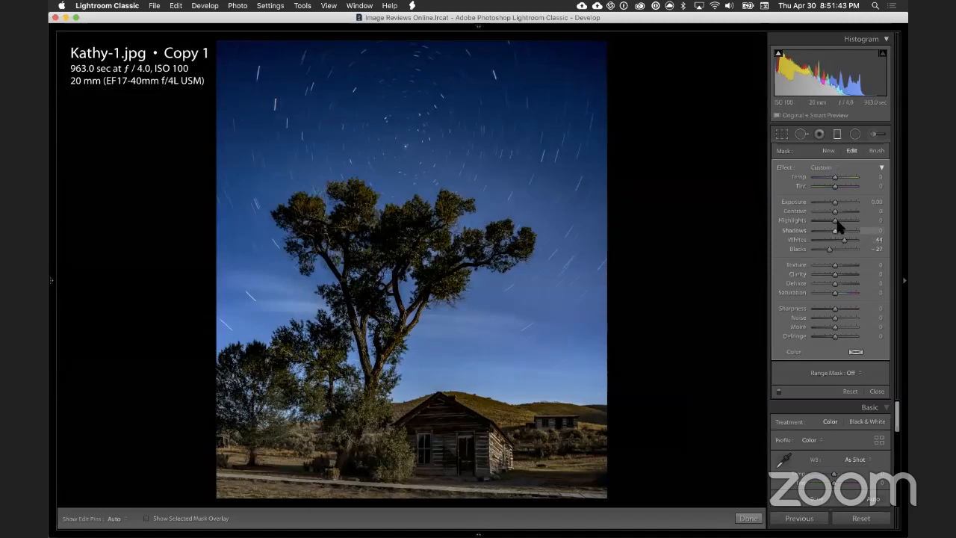
left_click_drag(835, 220, 830, 224)
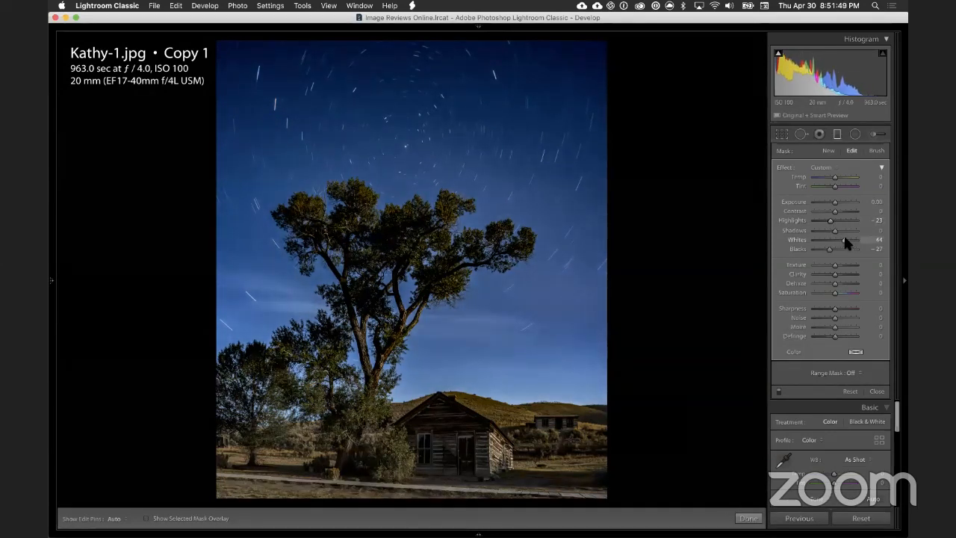
left_click_drag(843, 239, 841, 239)
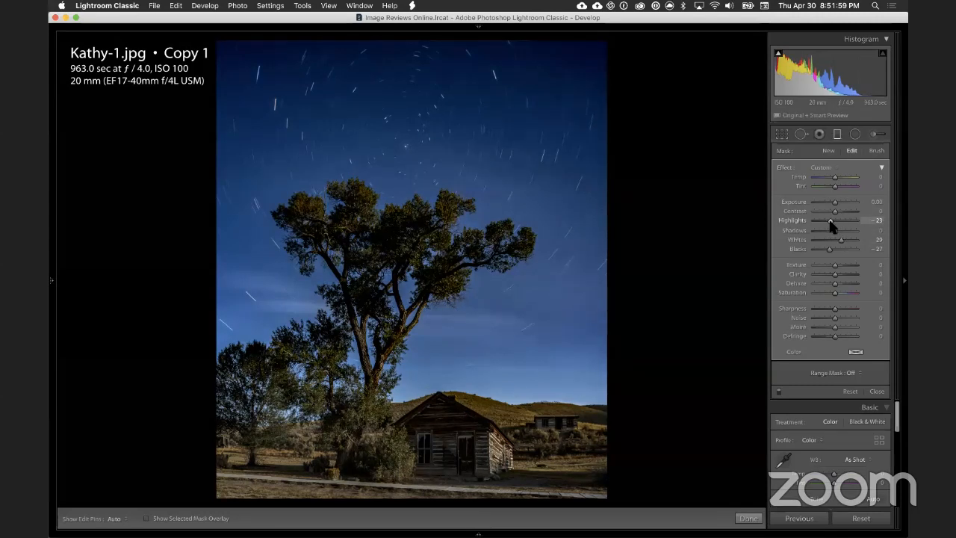
left_click_drag(830, 227, 832, 225)
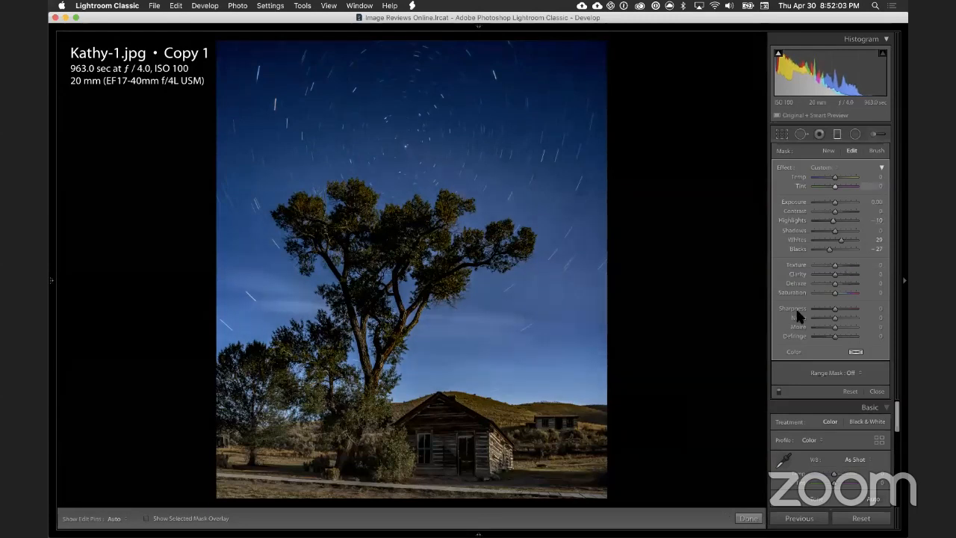
left_click(779, 391)
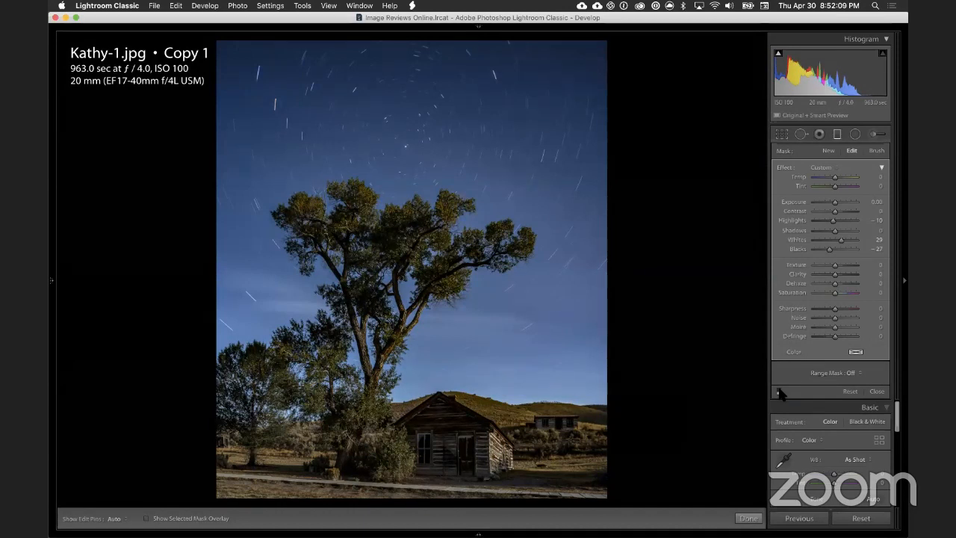
left_click(779, 391)
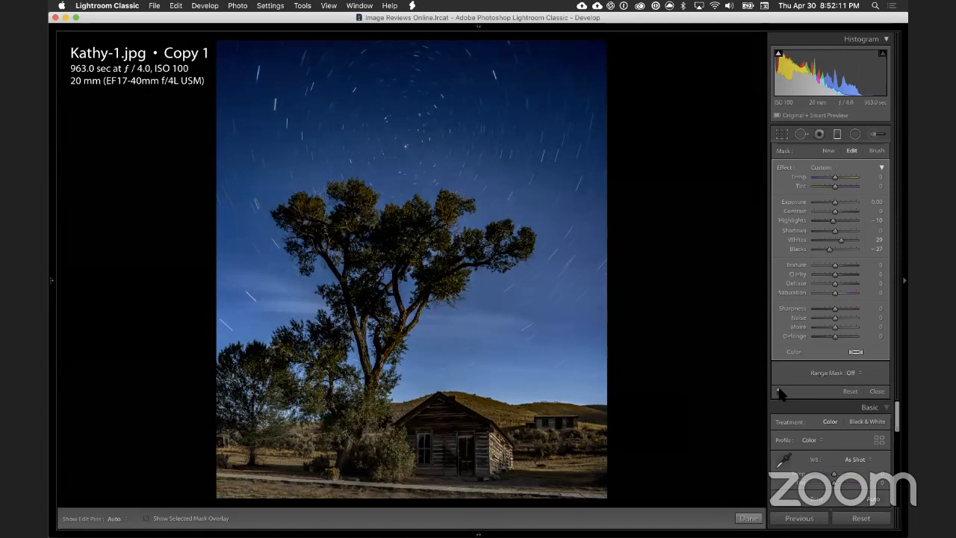
Step: Limit the sky gradient with a Color range mask by sampling several blue areas of the upper sky, around the tree and near the horizon
left_click(851, 373)
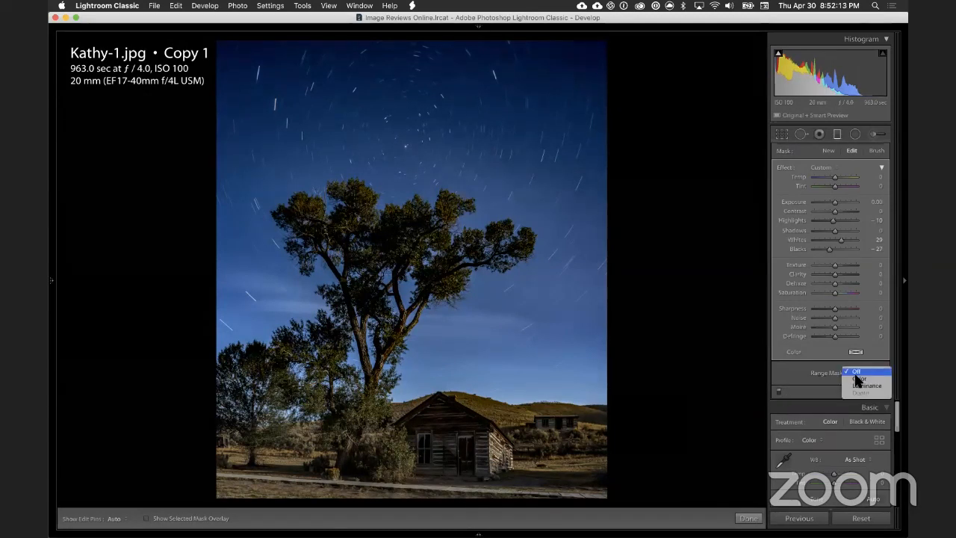
left_click(867, 379)
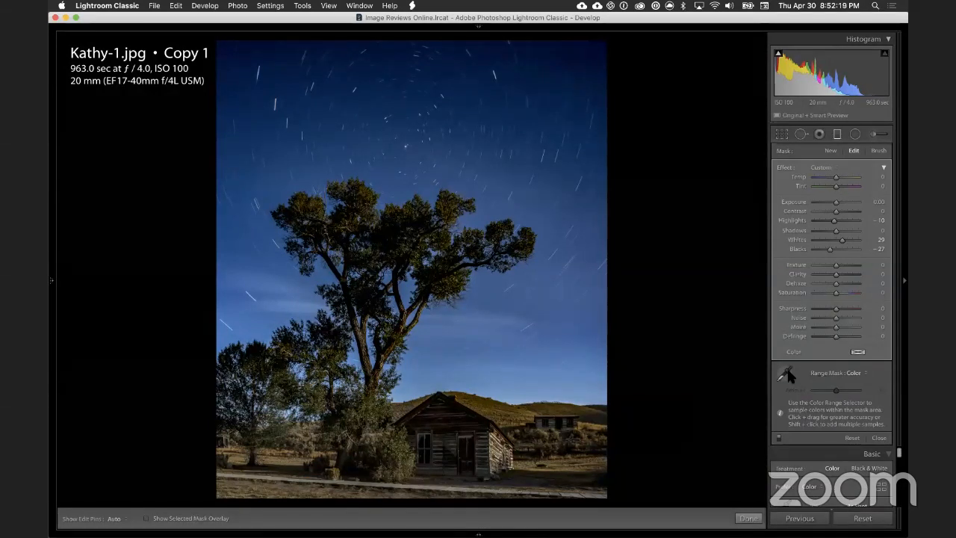
left_click(852, 372)
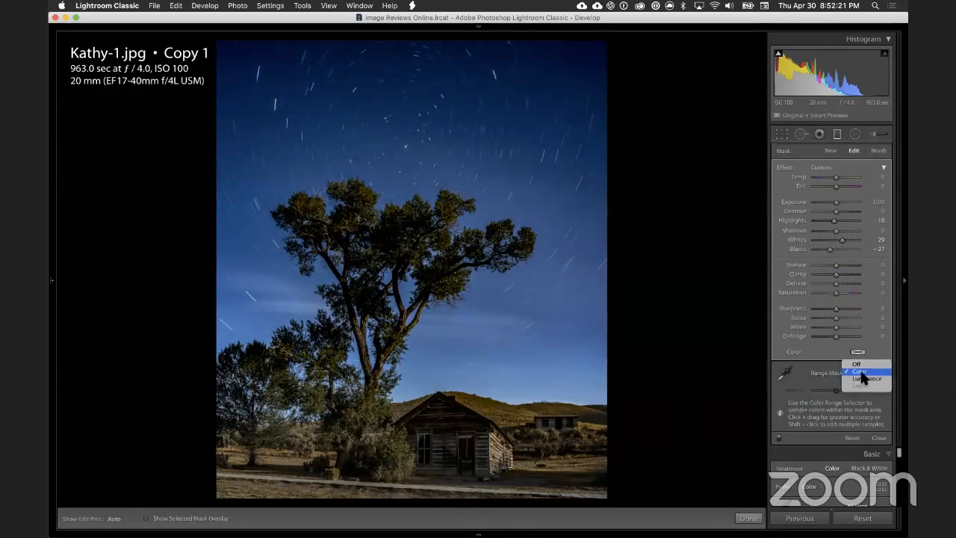
left_click(789, 377)
left_click(786, 375)
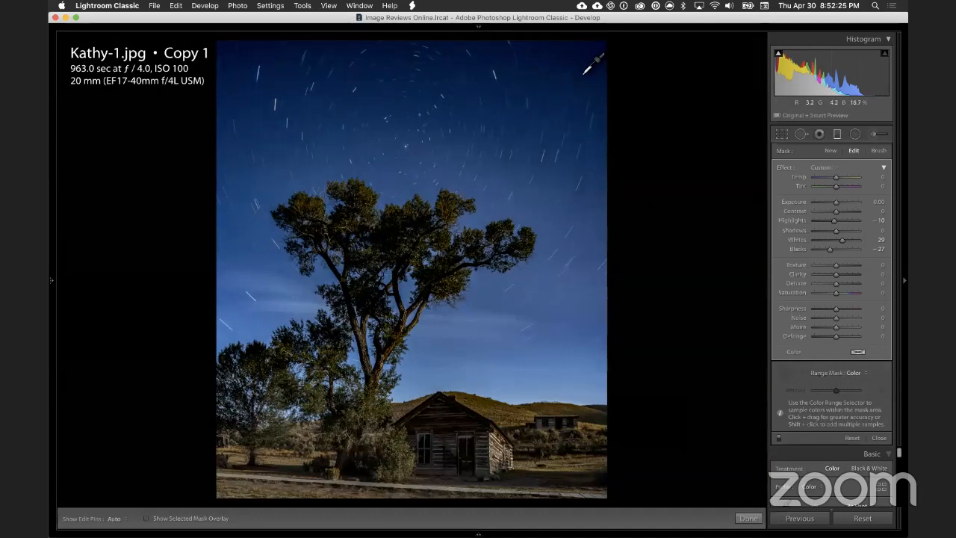
left_click_drag(583, 61, 464, 165)
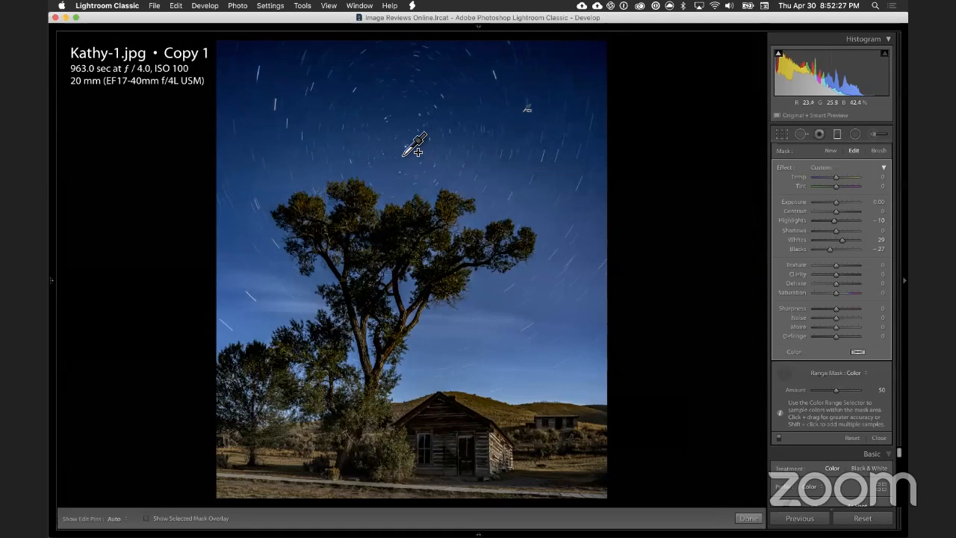
mouse_move(233, 63)
left_mouse_down()
mouse_move(357, 157)
mouse_move(378, 161)
left_mouse_up()
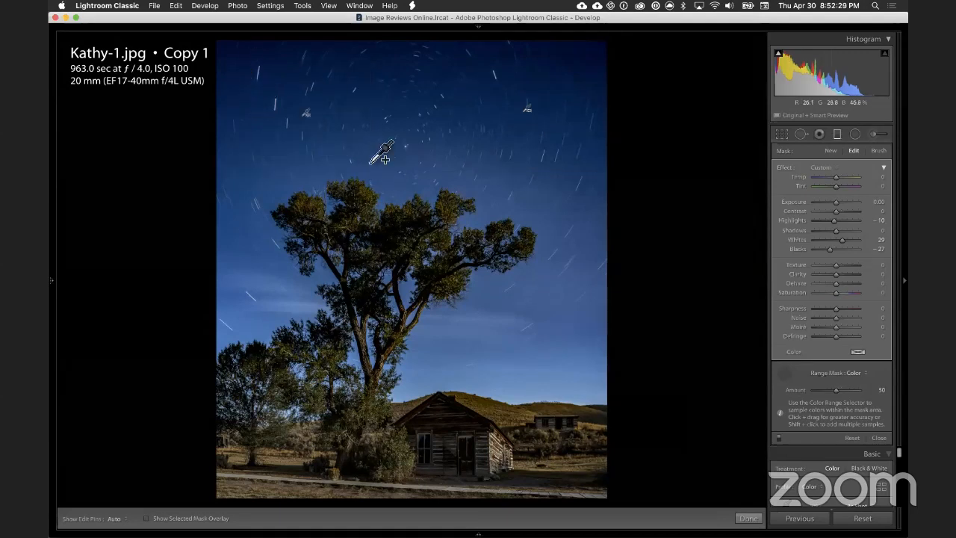
left_click_drag(484, 297, 588, 379)
left_click(250, 271)
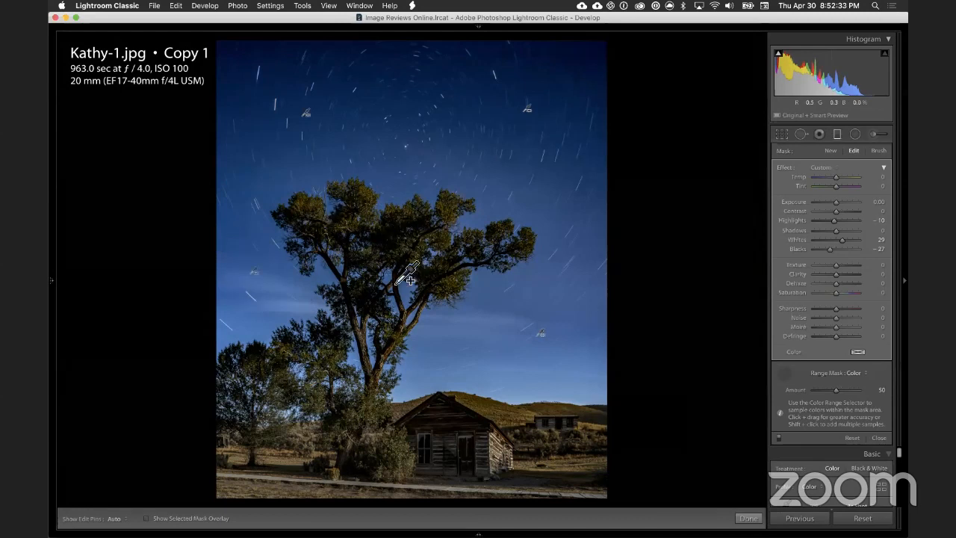
left_click(327, 170)
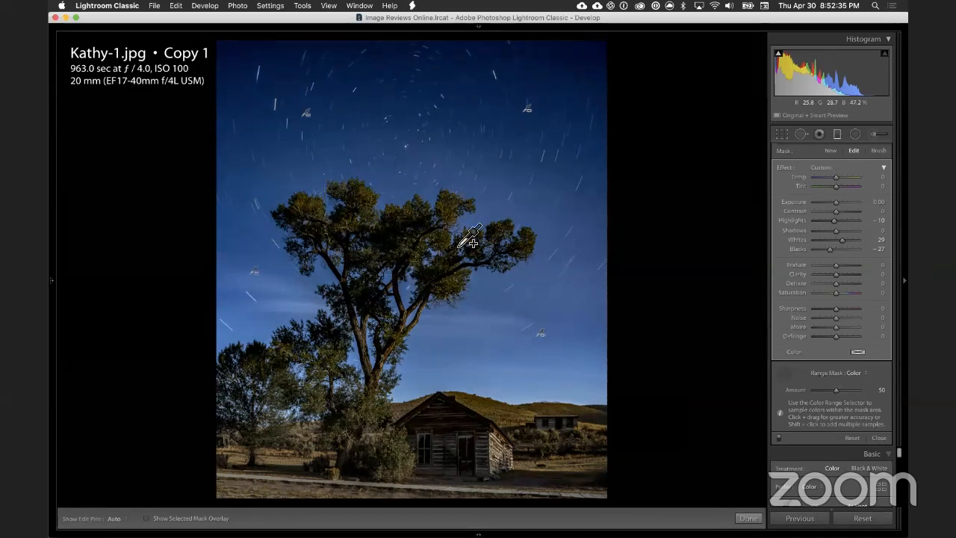
left_click_drag(458, 71, 574, 144)
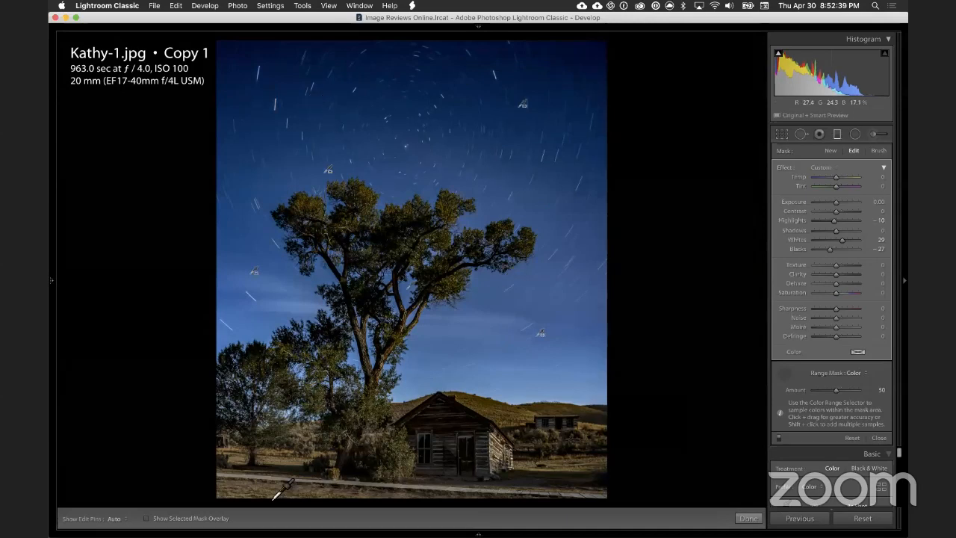
Step: Reduce the sky gradient's Color range mask Amount to 1, using the mask overlay to judge how it excludes the tree
left_click(147, 518)
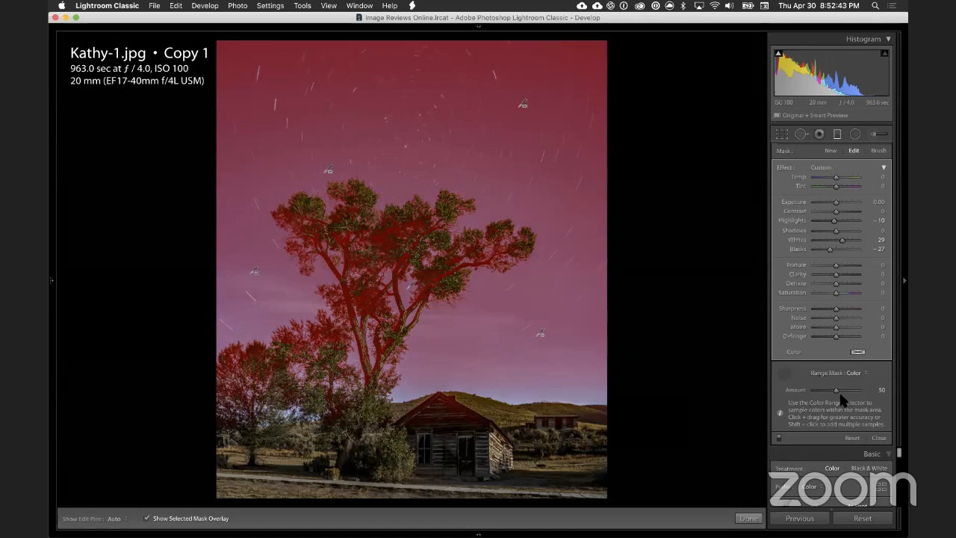
left_click_drag(835, 394, 813, 397)
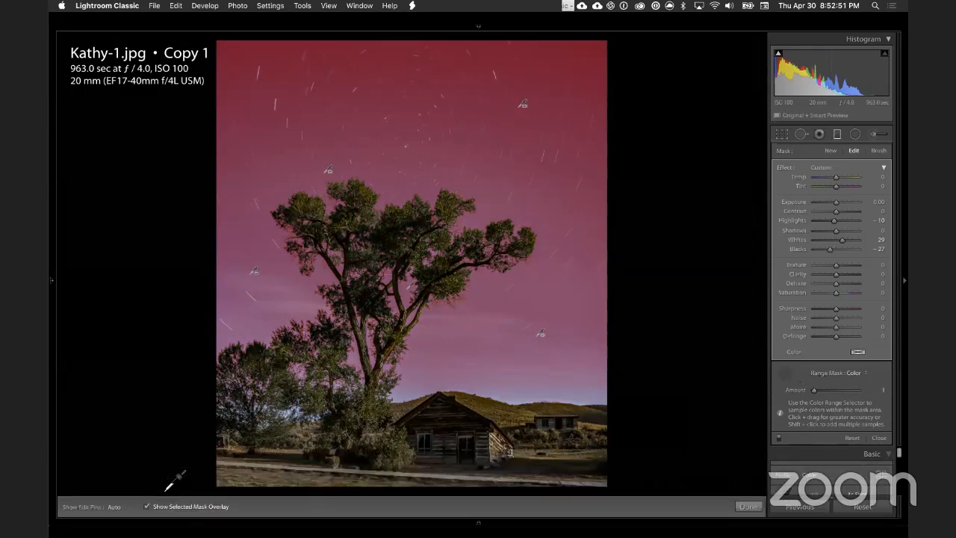
left_click(148, 517)
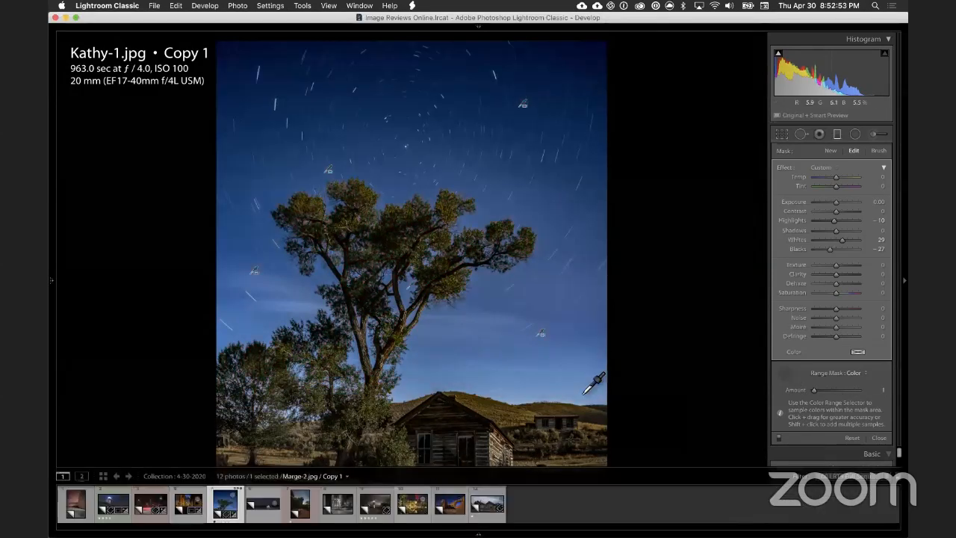
Step: Compare the photo with the sky gradient's adjustments off and on, and put the color range sampler away
left_click(779, 439)
left_click(778, 439)
left_click(779, 439)
left_click(779, 439)
left_click(779, 439)
left_click(779, 439)
left_click(788, 375)
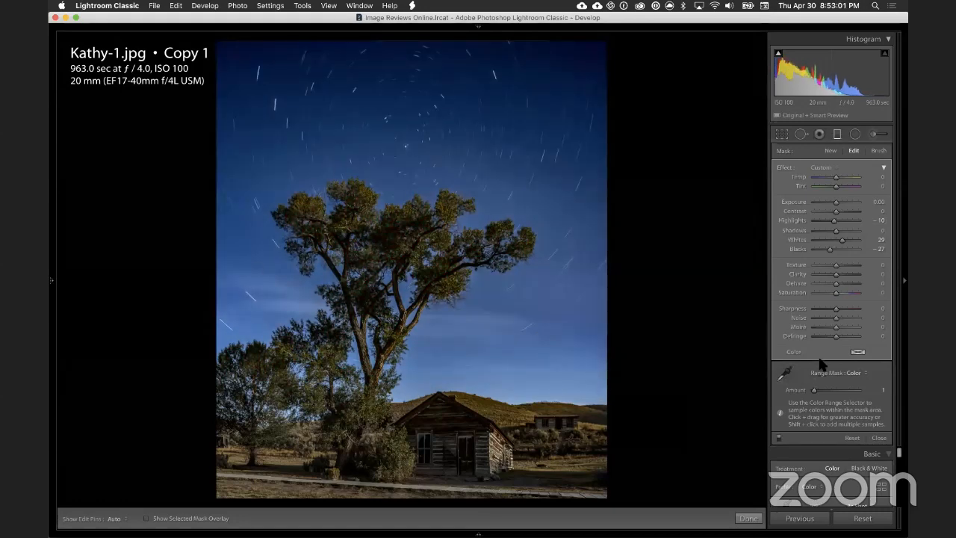
Step: Set the sky gradient's Exposure to 0.11 and Clarity to 7, compare it off and on, and close the graduated filter
left_click(835, 203)
double_click(835, 202)
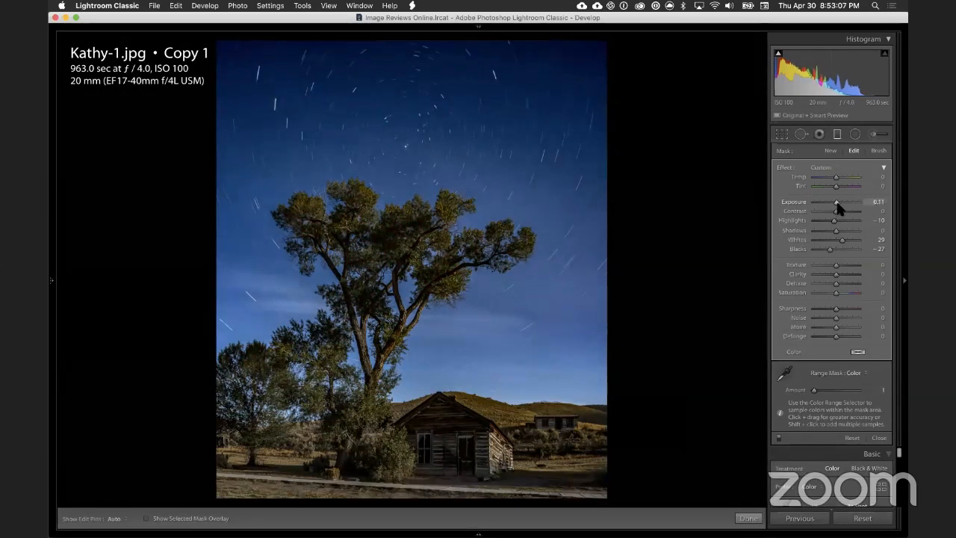
left_click(836, 202)
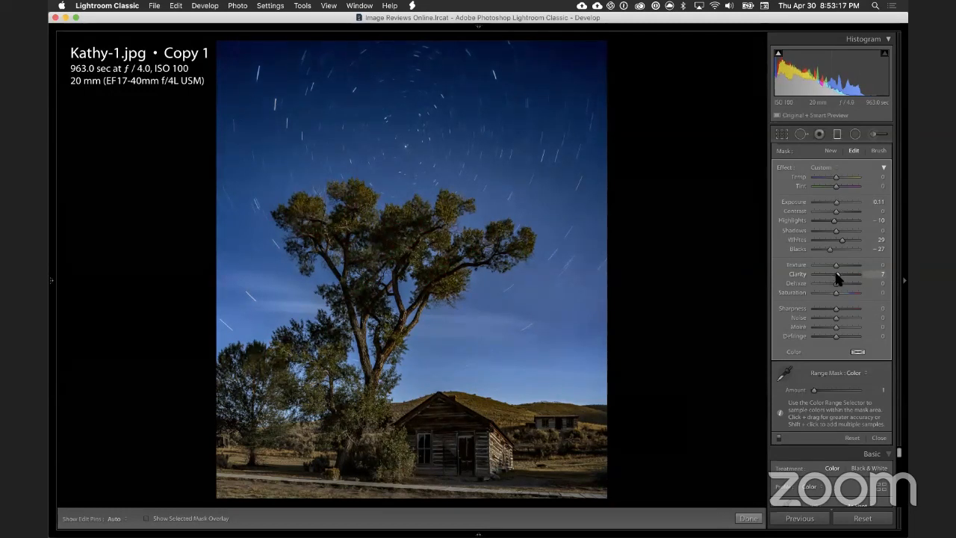
left_click(778, 439)
left_click(778, 438)
left_click(837, 134)
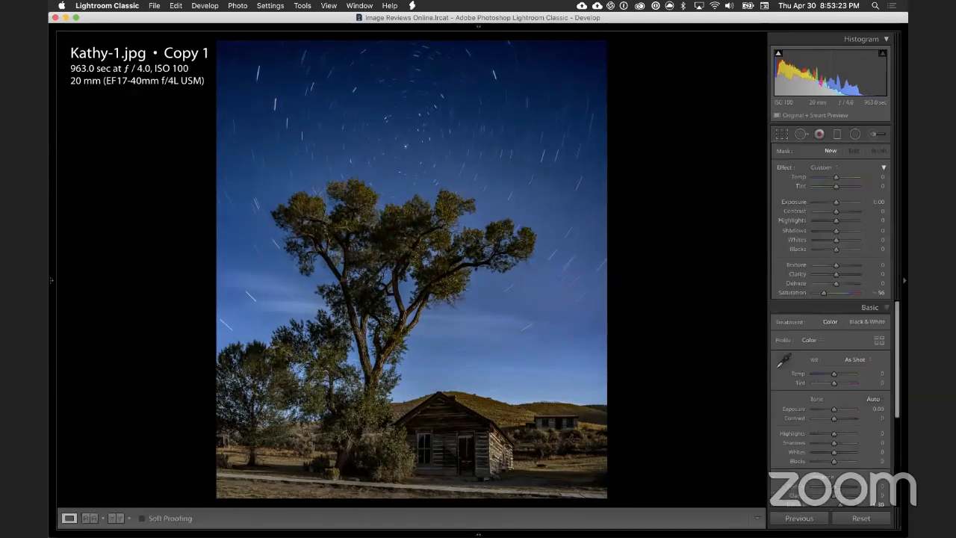
Step: Compare the edited tree and cabin photo with its before version several times, checking the sky and star trails
key("backslash")
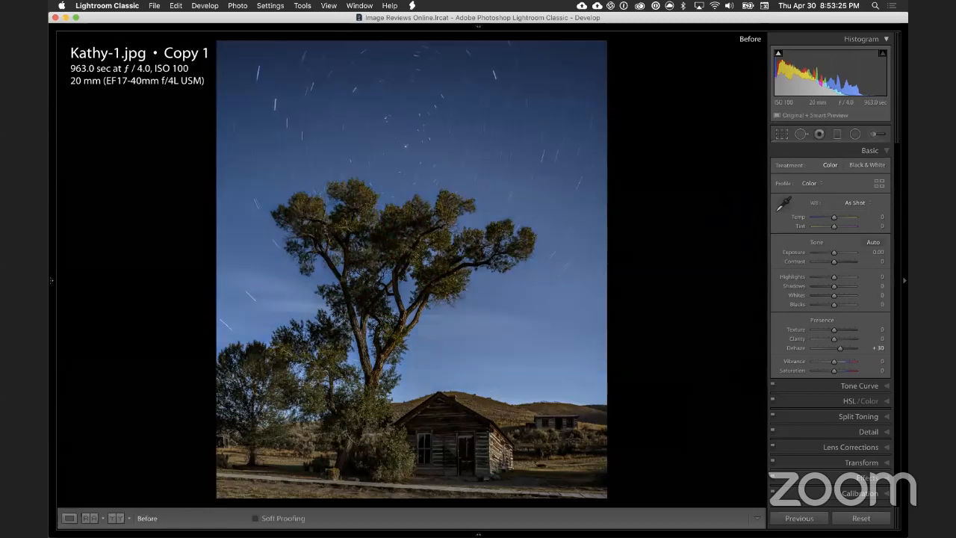
key("backslash")
key("backslash")
Step: Lower the photo's global Dehaze to +14 and compare the result with the before version
key("backslash")
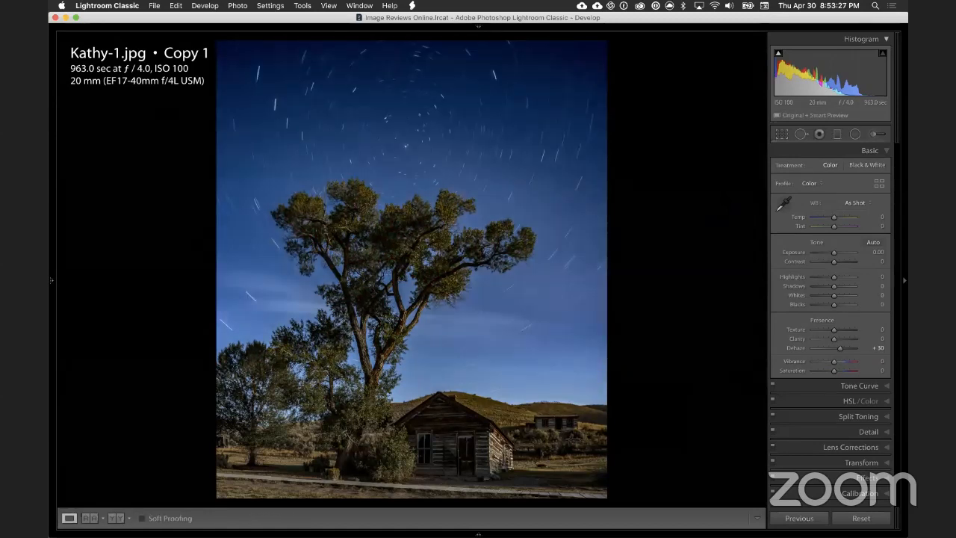
key("backslash")
key("backslash")
key("backslash")
key("backslash")
key("backslash")
key("backslash")
key("backslash")
key("backslash")
left_click_drag(841, 352, 838, 354)
key("backslash")
key("backslash")
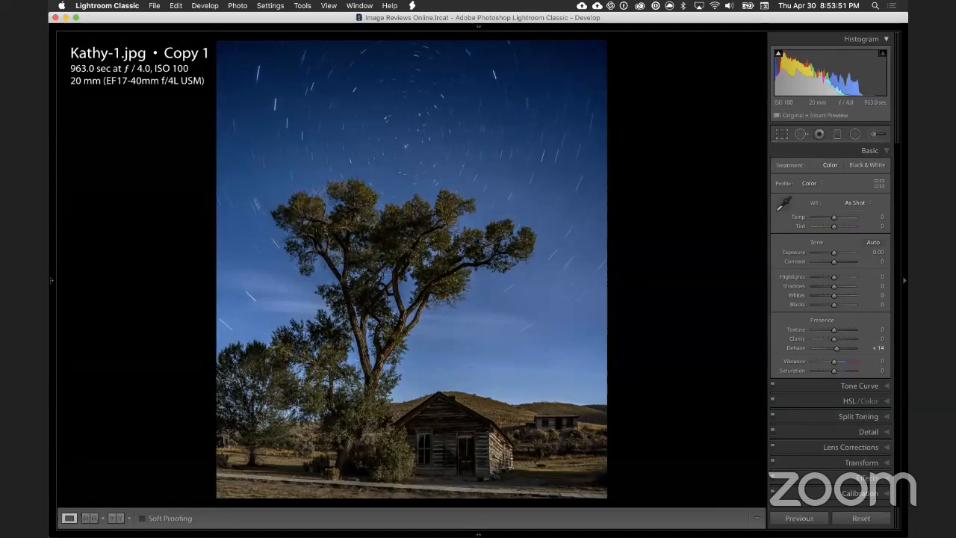
Step: Examine the before and after versions again with the reduced Dehaze, looking at the star trails and the foreground
key("backslash")
key("backslash")
key("backslash")
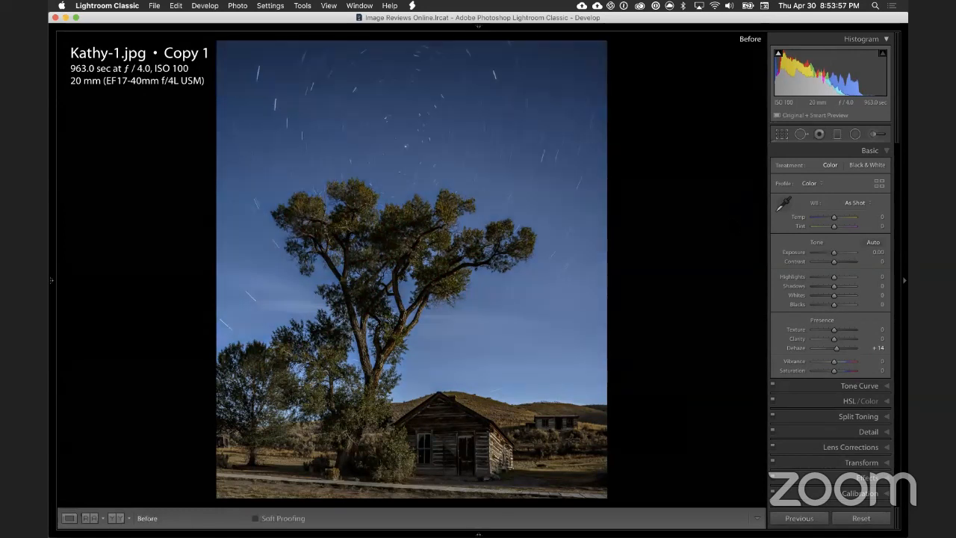
key("backslash")
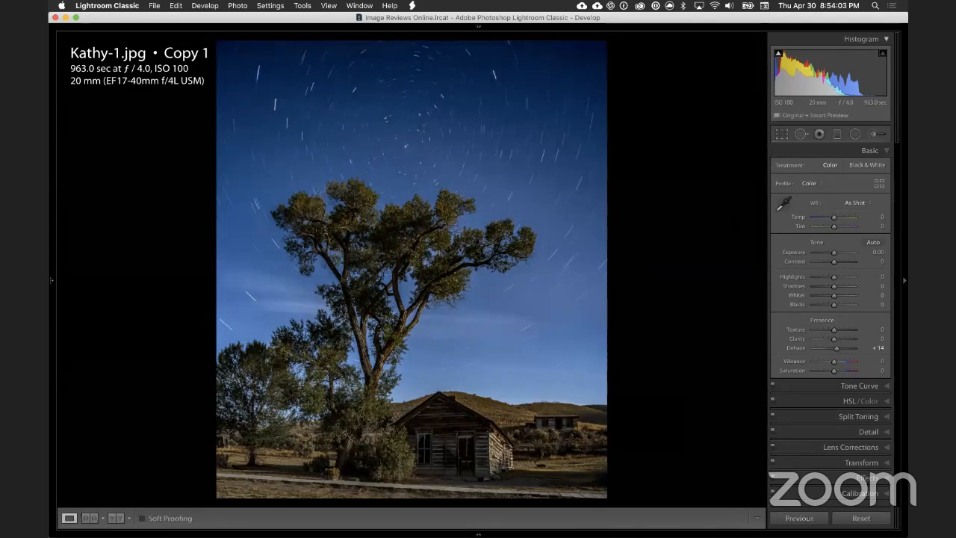
key("backslash")
key("backslash")
key("backslash")
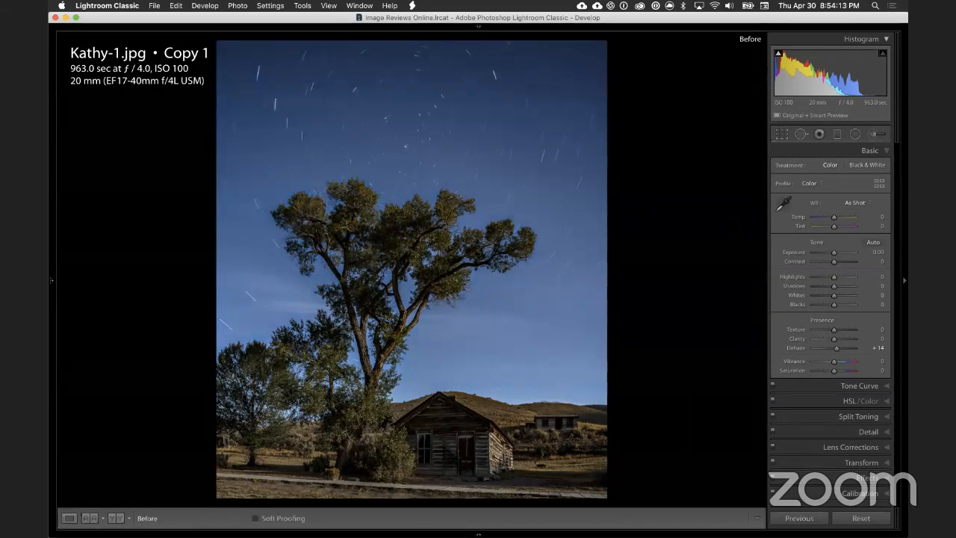
key("backslash")
key("backslash")
key("backslash")
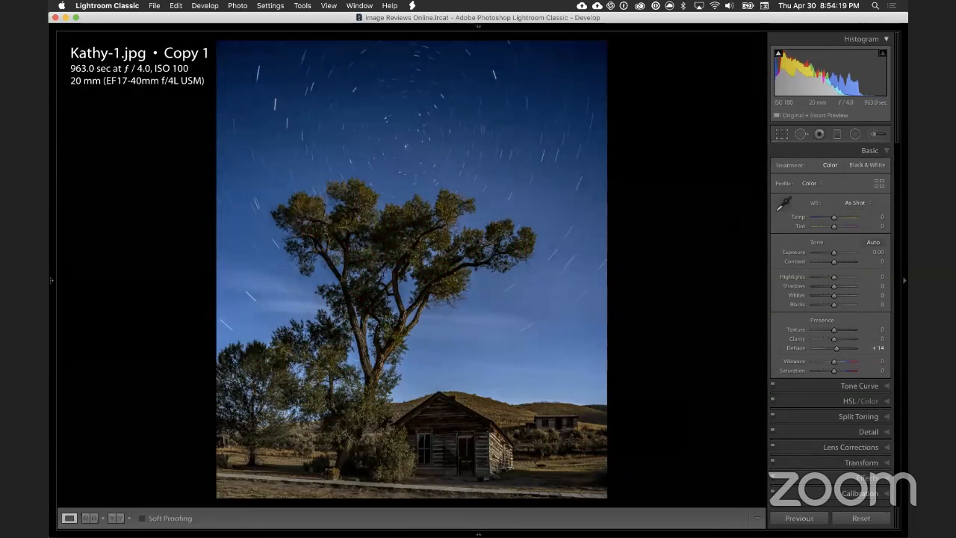
key("backslash")
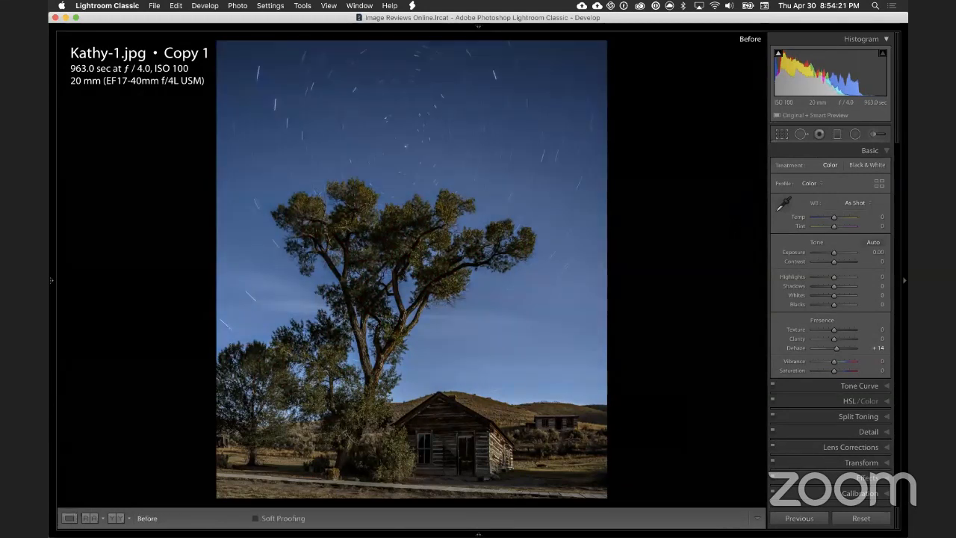
key("backslash")
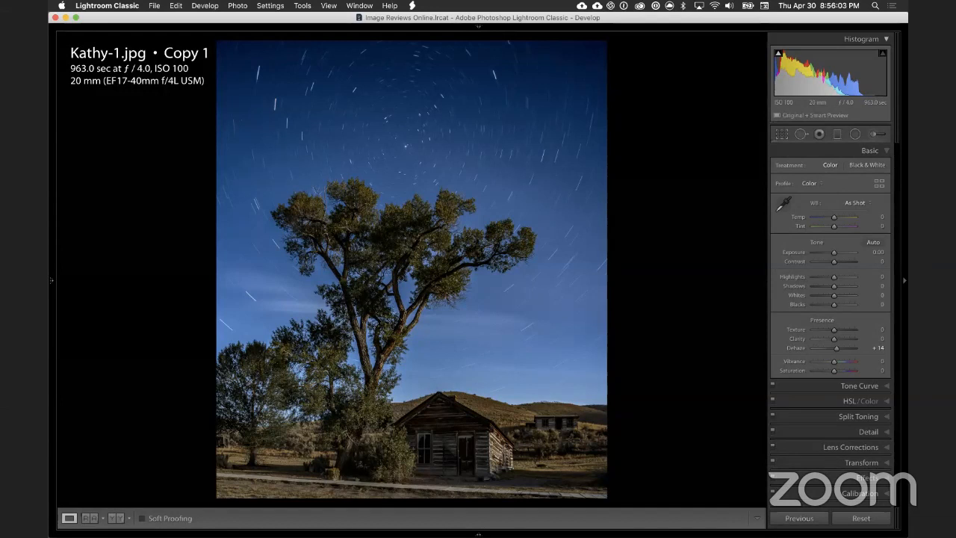
mouse_move(444, 15)
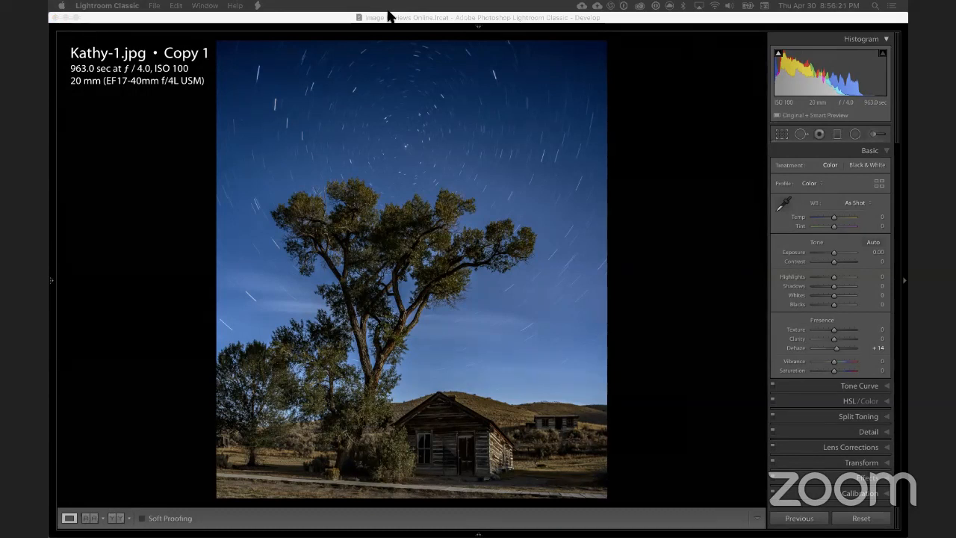
left_click(619, 20)
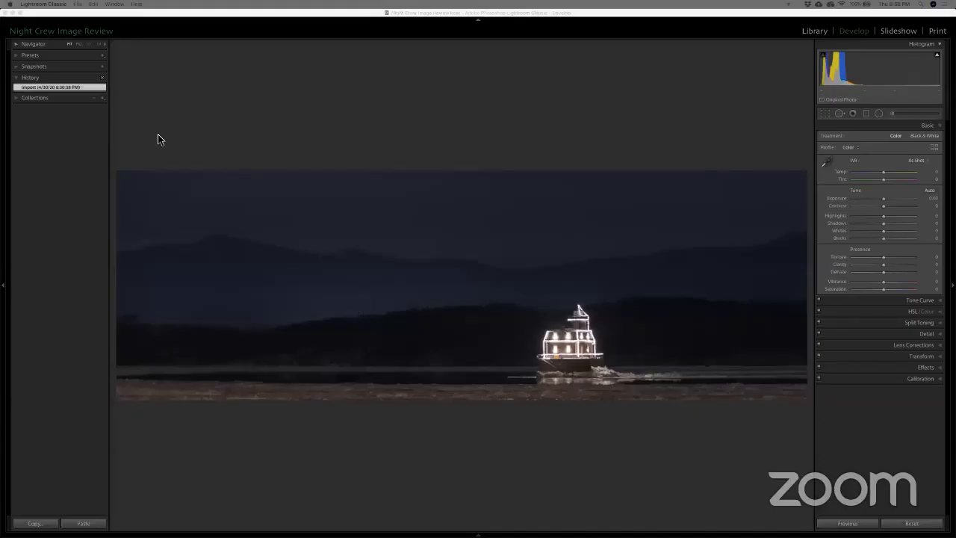
left_click(131, 117)
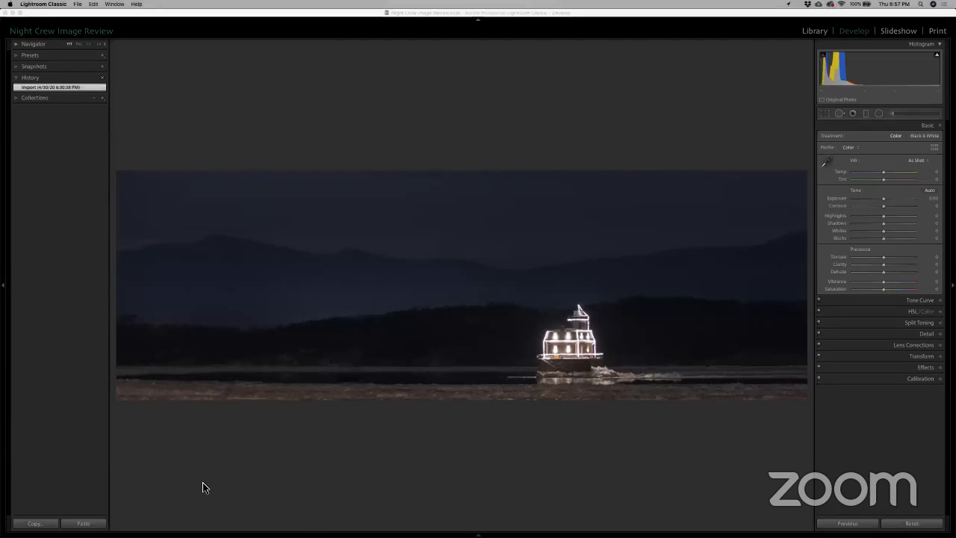
left_click(116, 271)
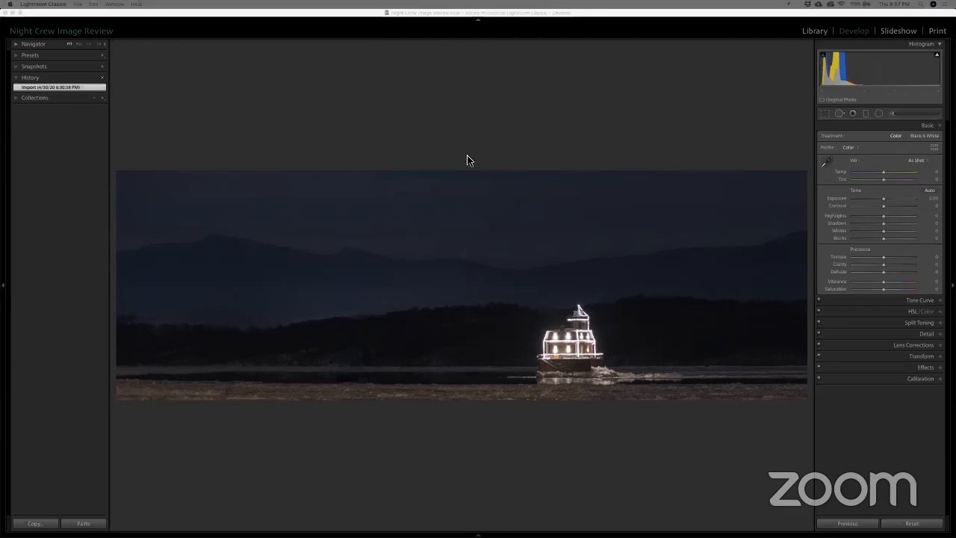
Step: Set the Blacks of the lit lighthouse panorama to -27 while checking shadow clipping
left_click(462, 132)
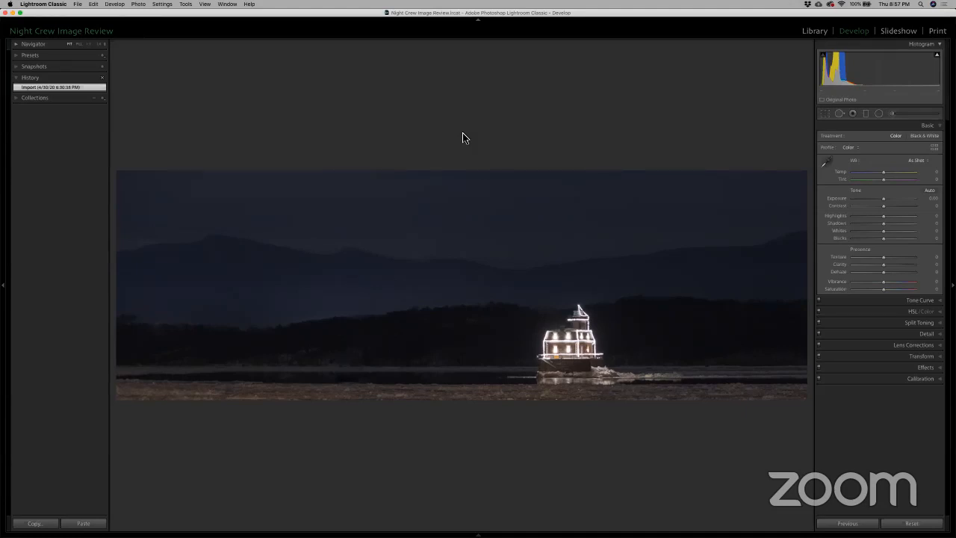
key("i")
left_click_drag(886, 242, 874, 246)
key("alt")
key("alt")
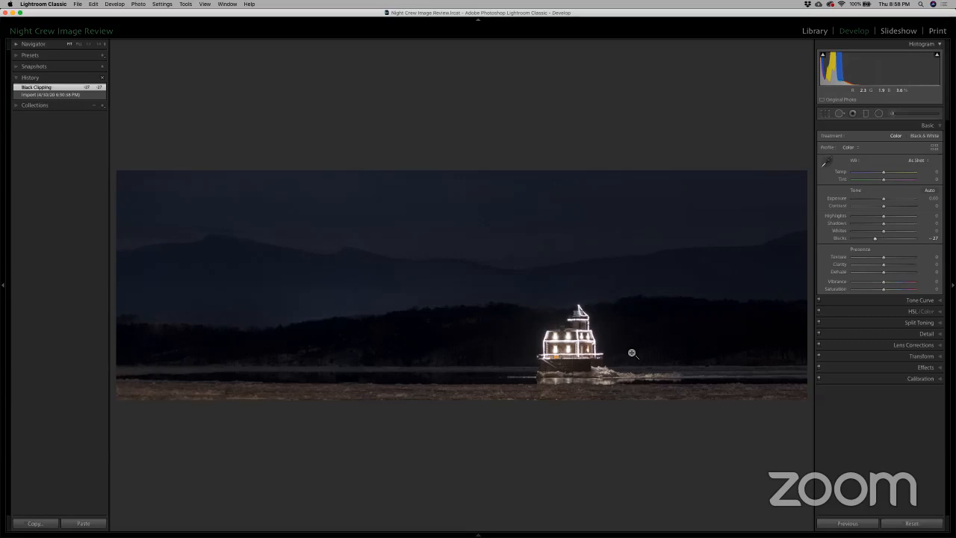
Step: Examine the lit lighthouse at close zoom and view the whole panorama full screen
left_click(577, 348)
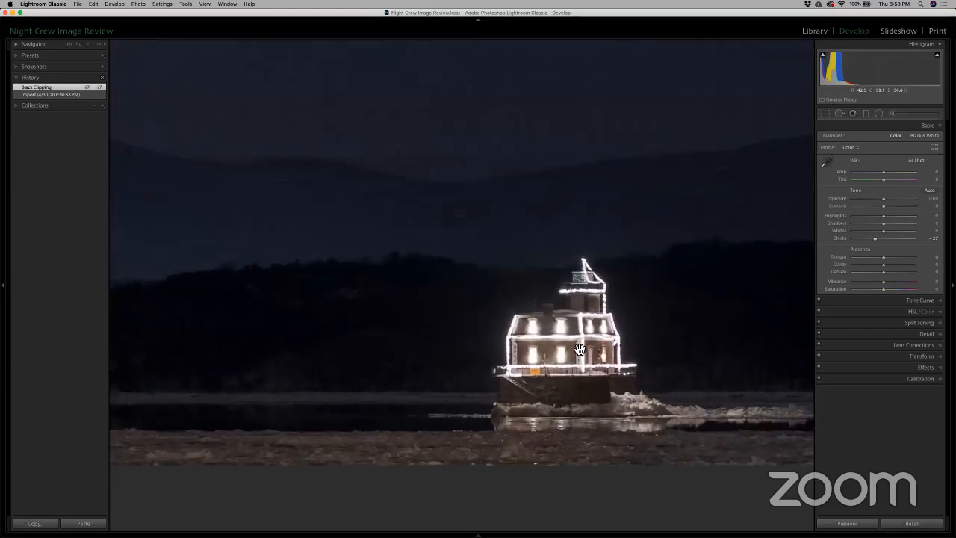
left_click(579, 349)
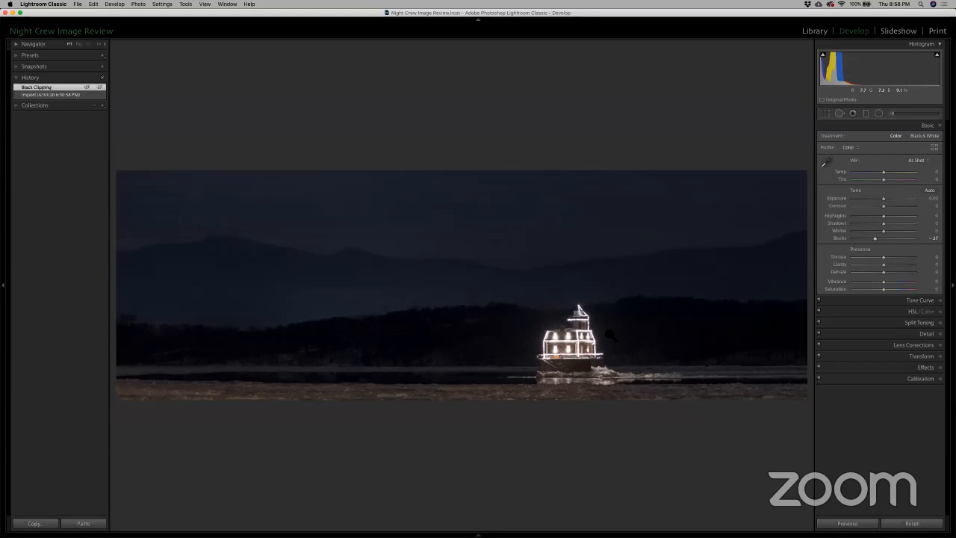
key("f")
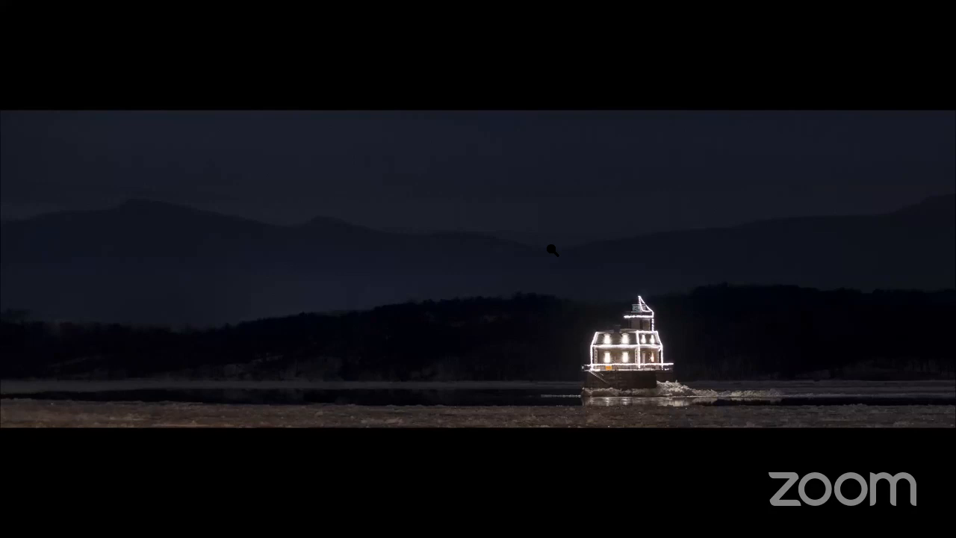
key("f")
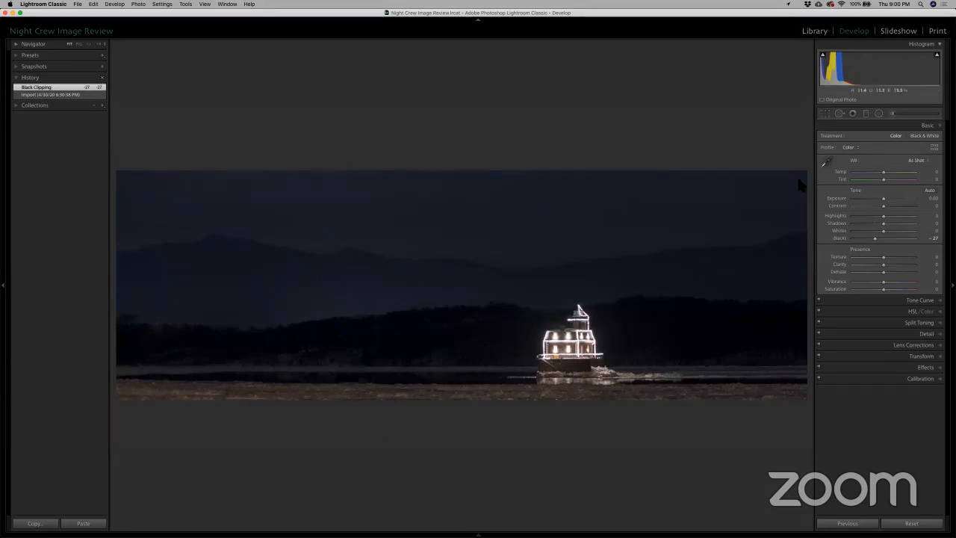
Step: Add a graduated filter with zeroed effects over the foreground ice below the lighthouse and set its Saturation to -37
left_click(866, 113)
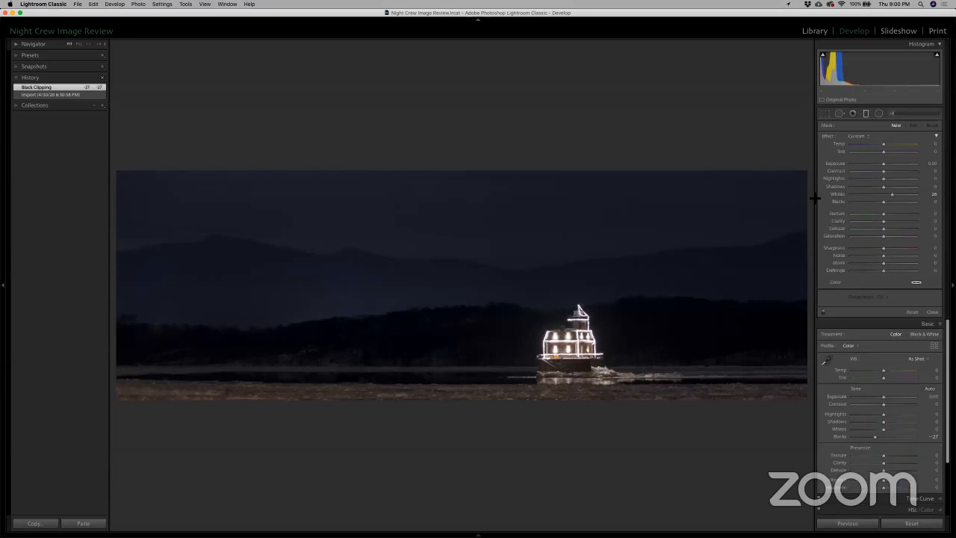
double_click(830, 138)
left_click_drag(414, 385, 415, 377)
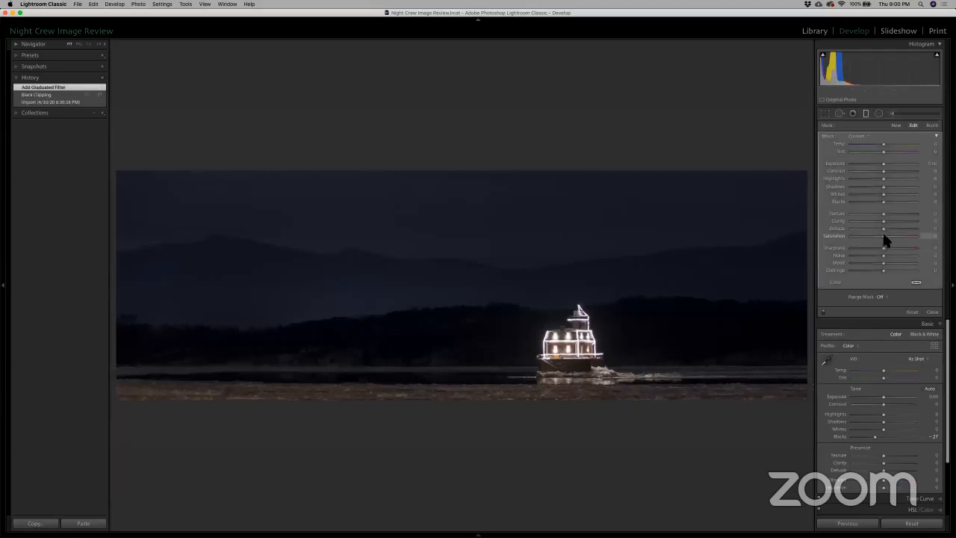
left_click_drag(882, 234, 873, 240)
Step: Set the foreground gradient's Range Mask to Color, checking its coverage with the mask overlay
key("o")
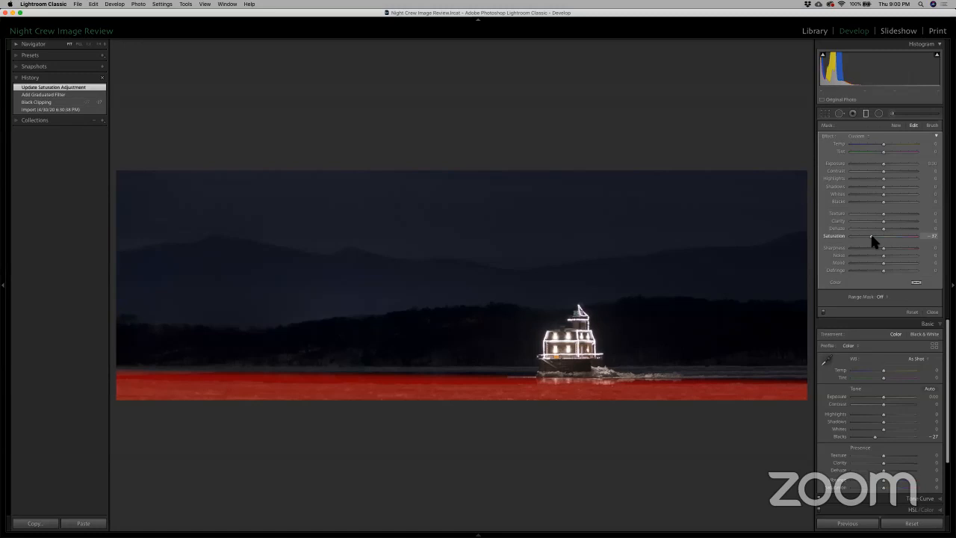
left_click(880, 297)
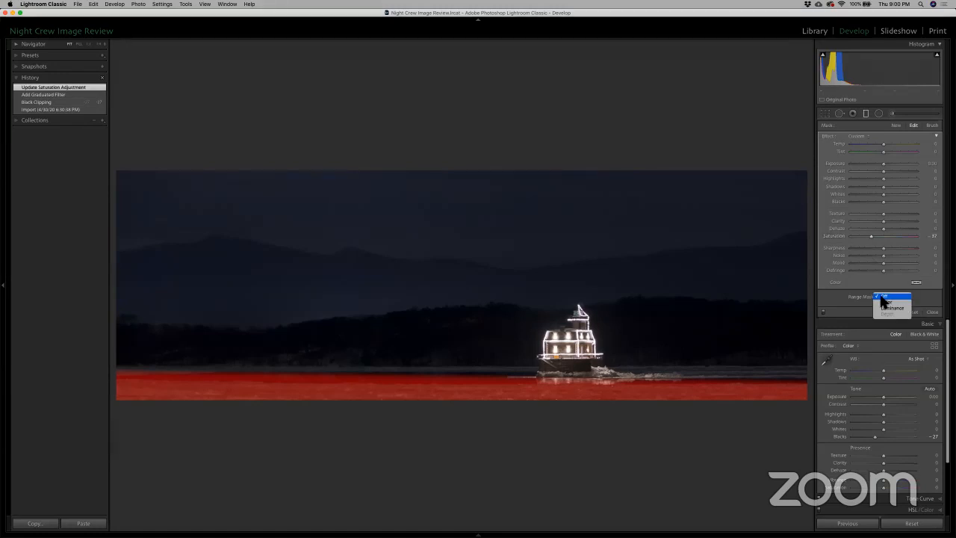
left_click(886, 302)
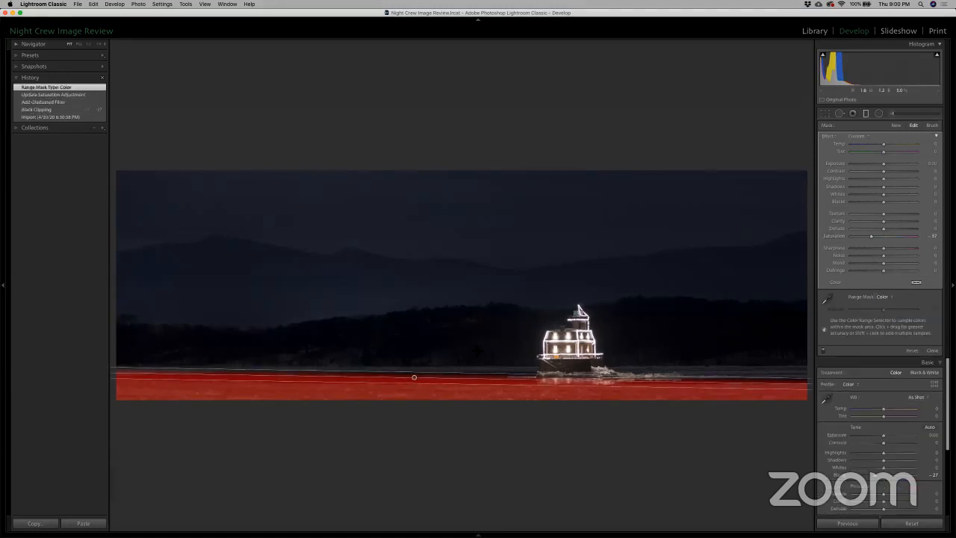
key("o")
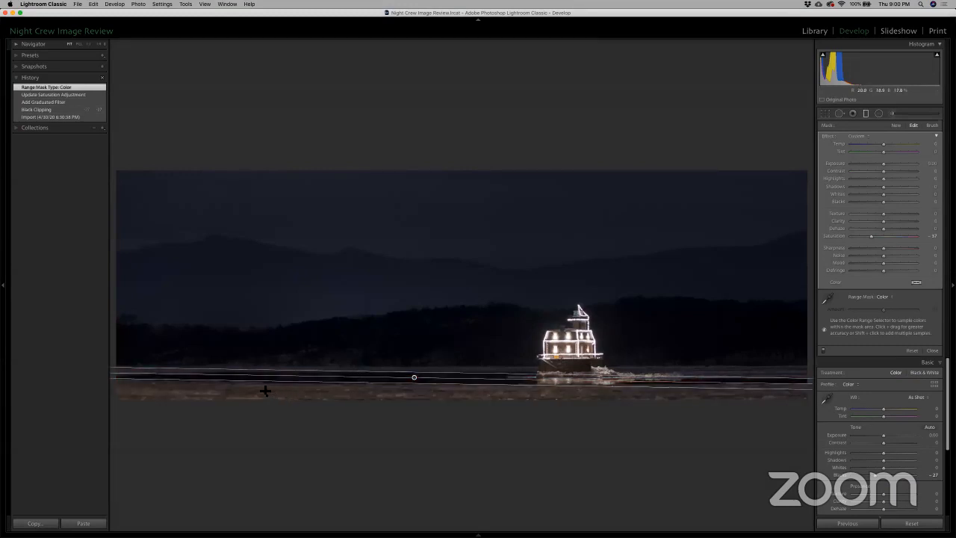
Step: Undo the stray gradient, reselect the foreground filter and sample an area of the brown ice for its color range
left_click_drag(258, 389, 298, 397)
key("super+z")
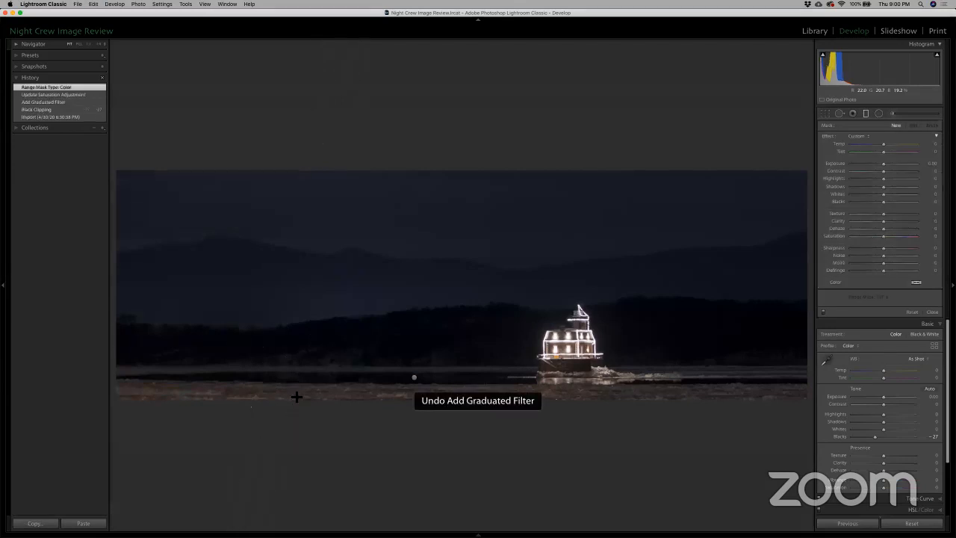
left_click(414, 377)
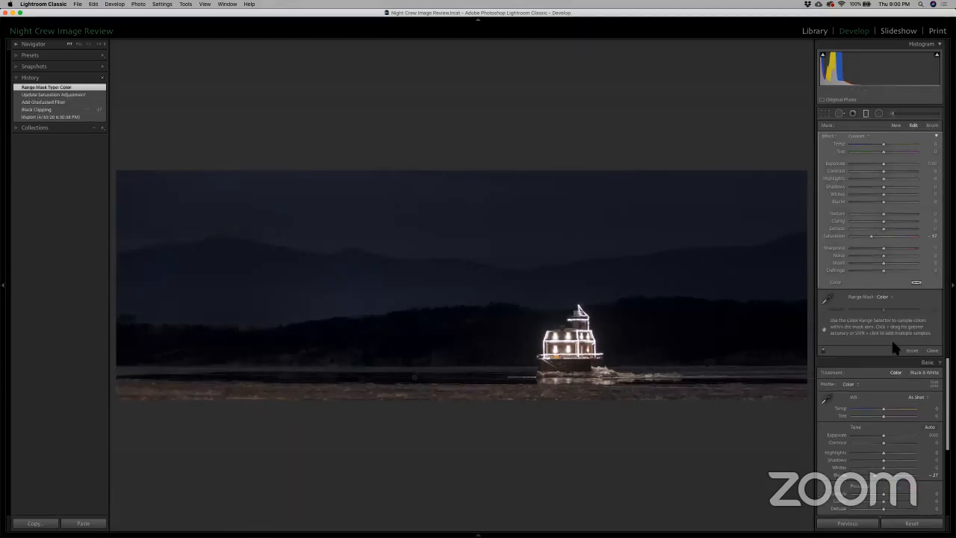
left_click(826, 299)
left_click_drag(299, 387, 338, 397)
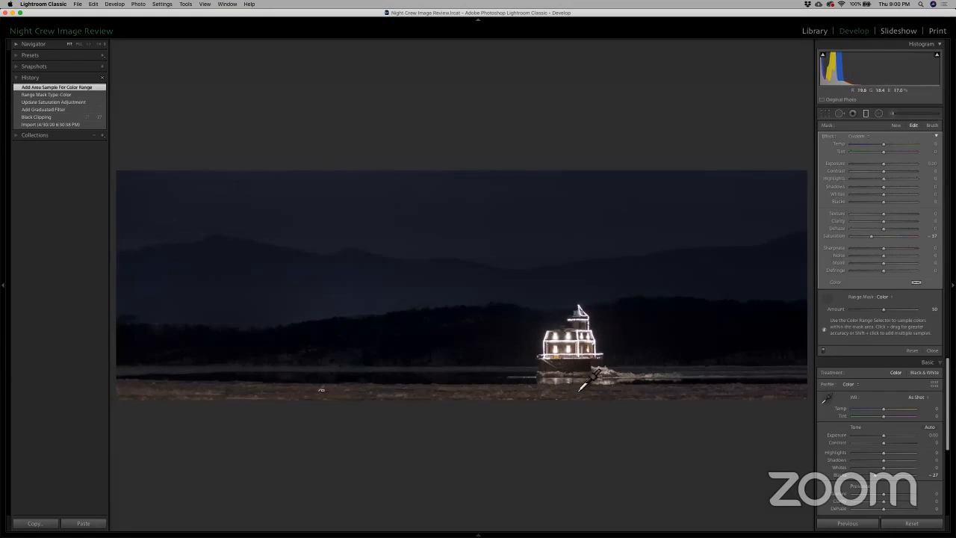
Step: Check the foreground gradient's mask overlay, lower its Saturation to -58 and close the graduated filter
key("o")
key("o")
left_click(828, 300)
left_click_drag(872, 236, 864, 237)
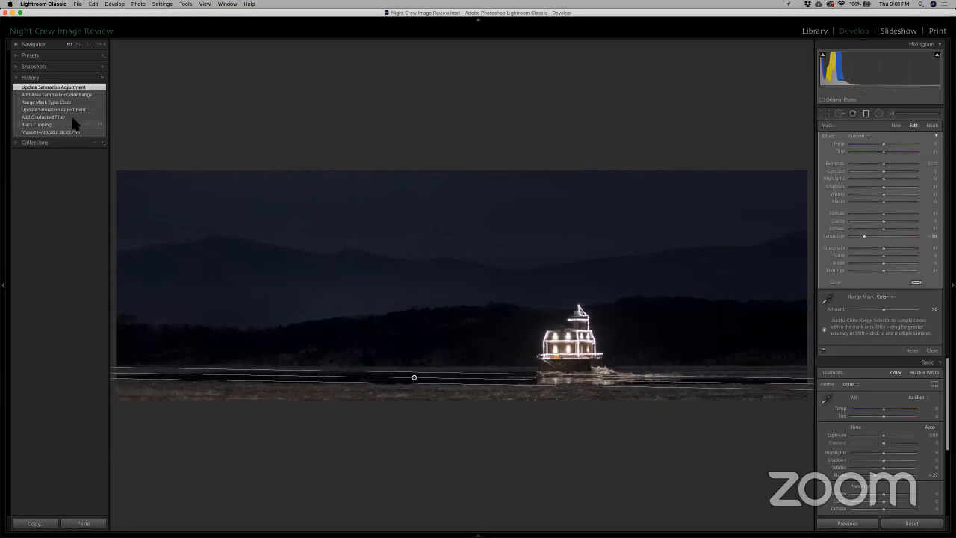
left_click(866, 114)
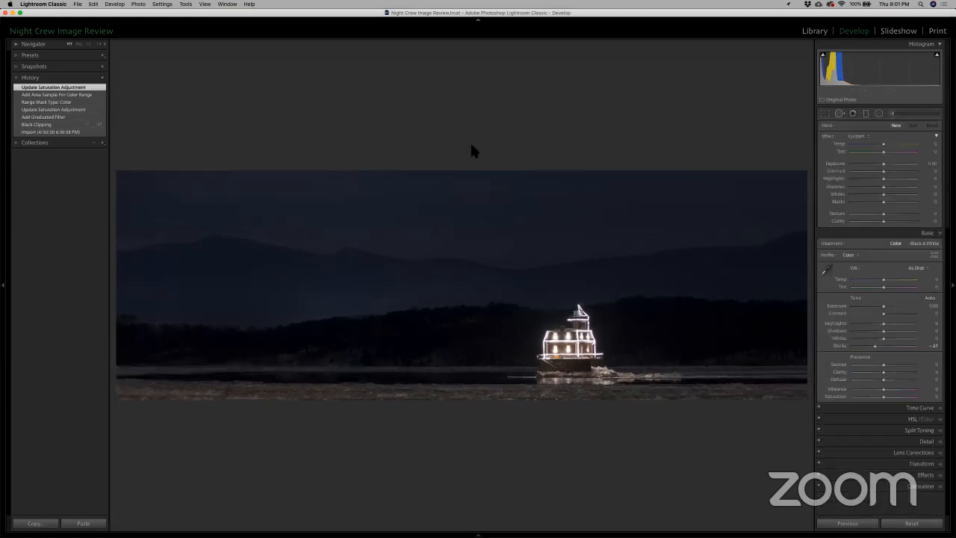
Step: Compare the panorama's latest history state with the earlier states back to the Black Clipping adjustment
left_click(56, 110)
left_click(53, 117)
left_click(48, 125)
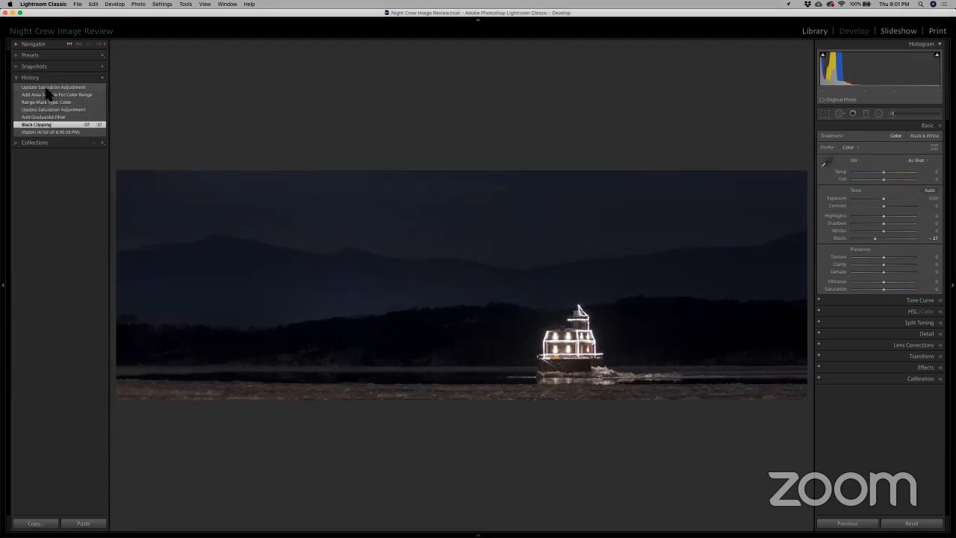
left_click(46, 88)
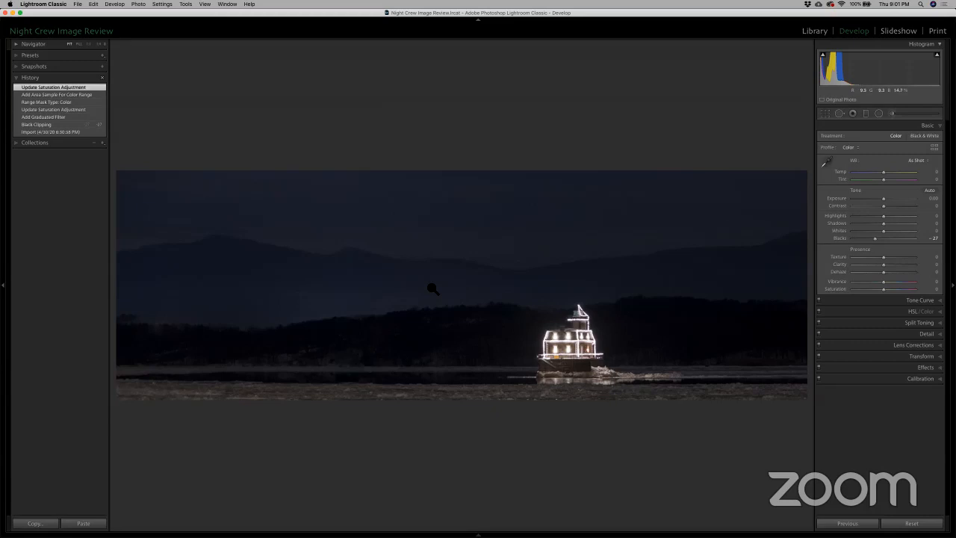
Step: Inspect the lit lighthouse up close, lower the panorama's Highlights to about -13 and view the photo full screen
left_click(567, 357)
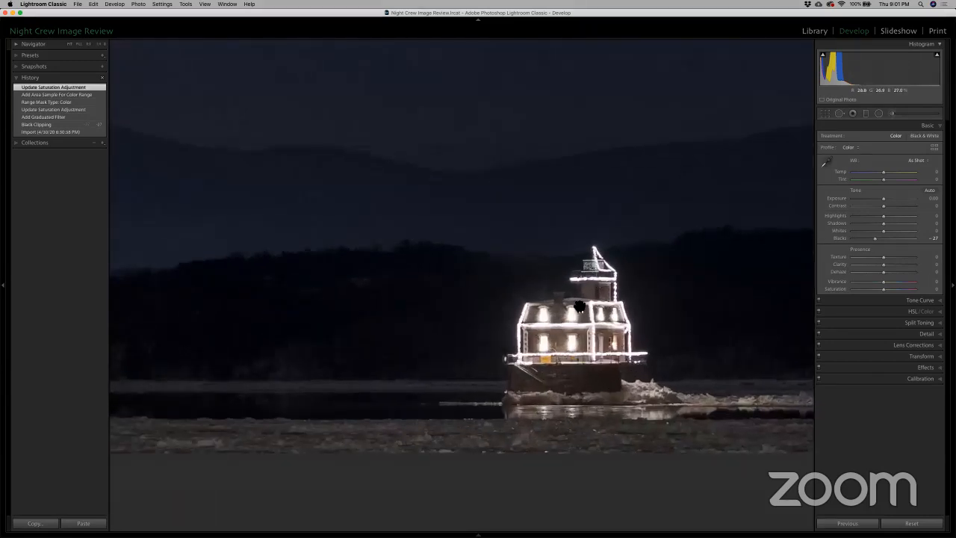
left_click(579, 307)
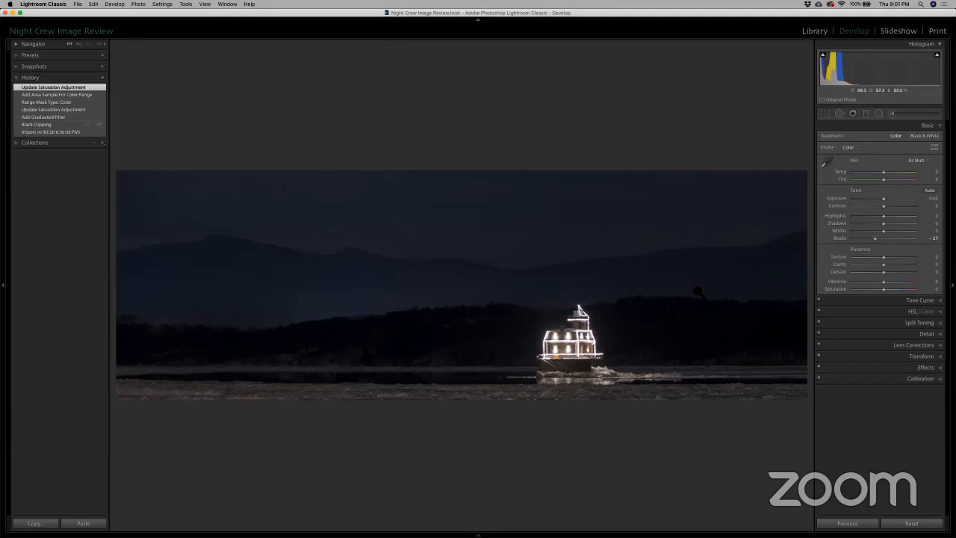
left_click_drag(883, 216, 880, 216)
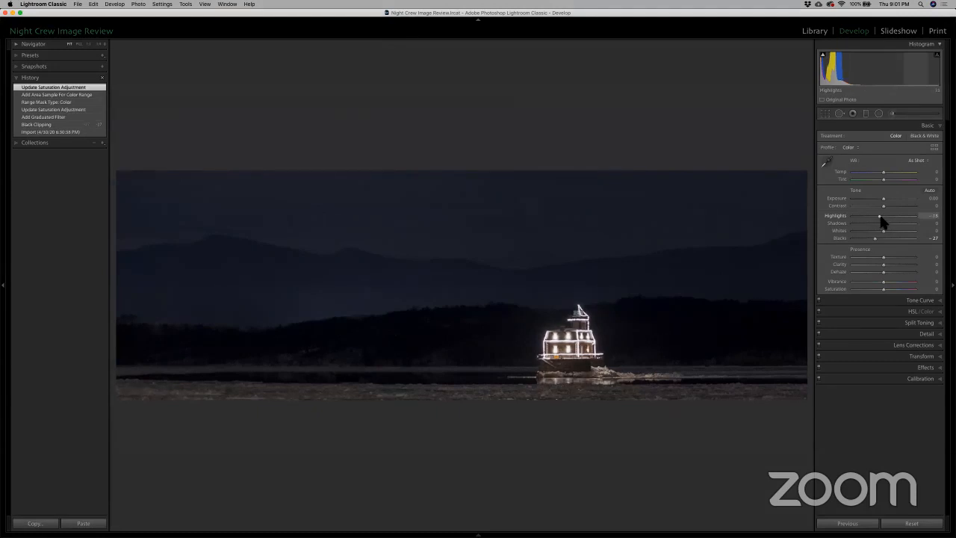
key("f")
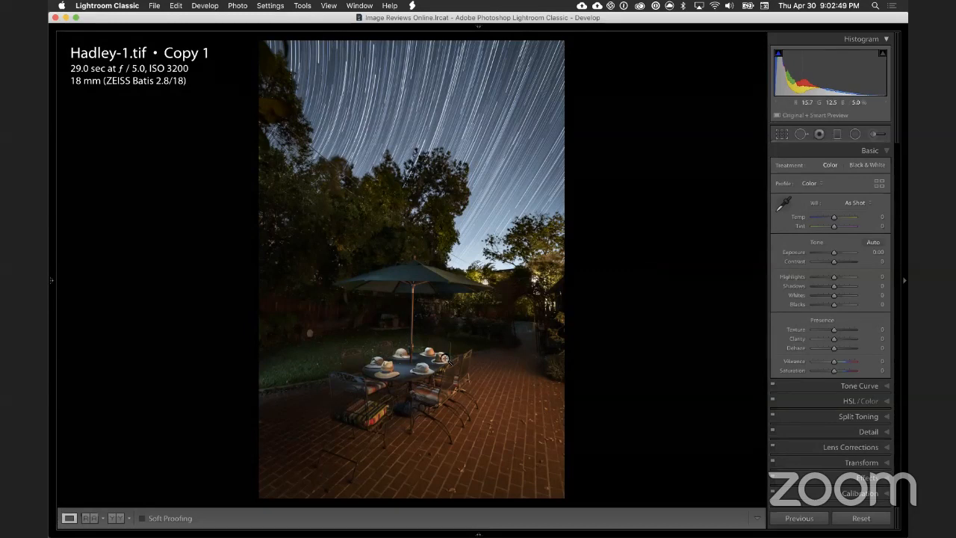
Step: Examine the hats on the patio table, the chairs and the dark lawn behind them at close zoom
left_click(404, 368)
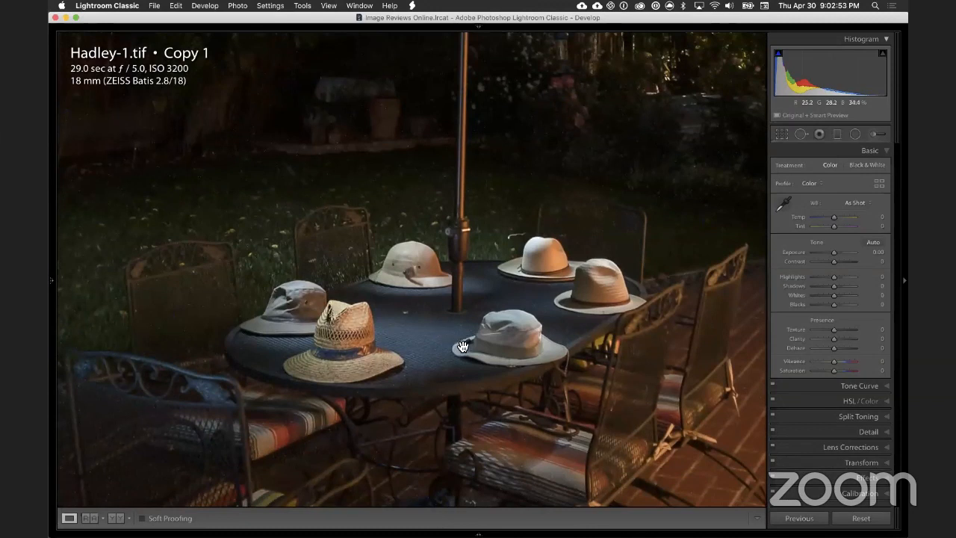
left_click_drag(460, 396, 461, 343)
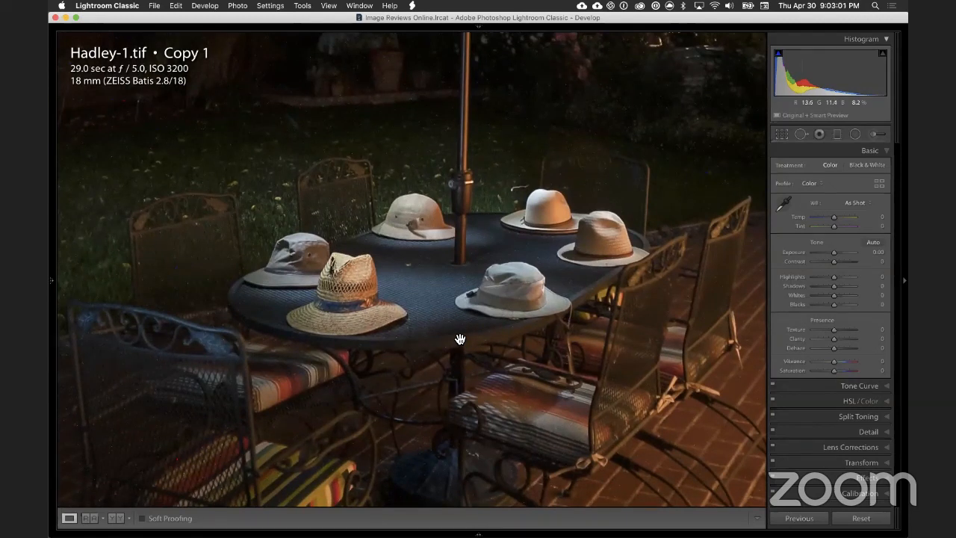
left_click(455, 337)
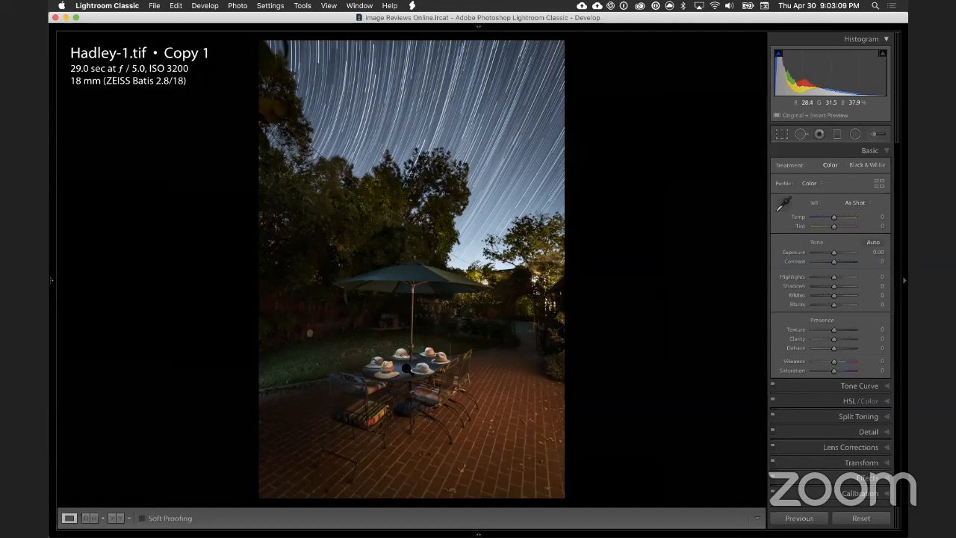
left_click(407, 369)
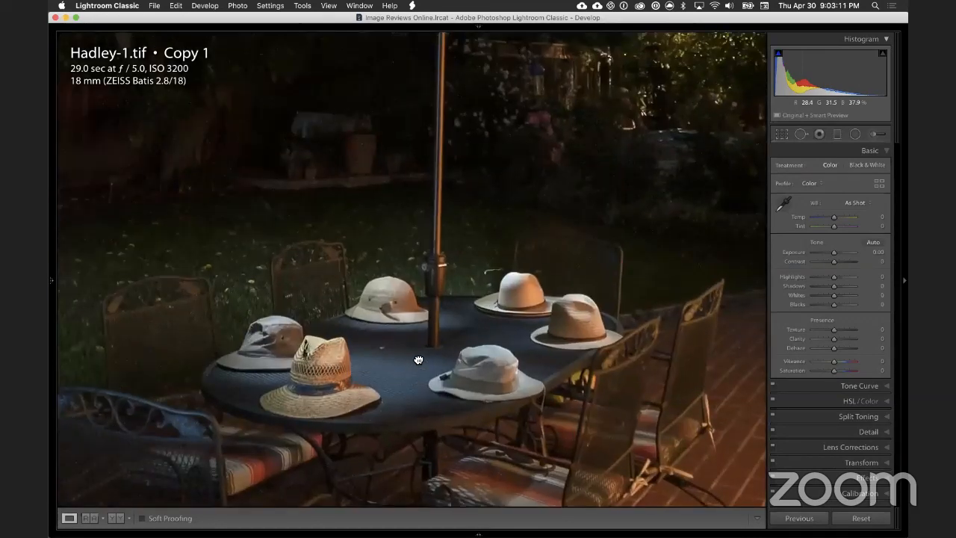
left_click_drag(419, 382, 445, 342)
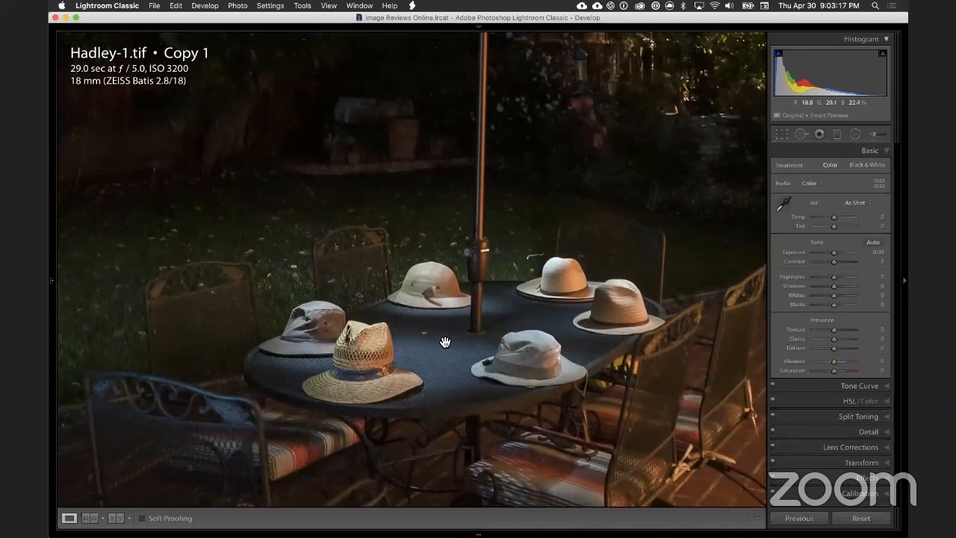
left_click_drag(467, 361, 447, 277)
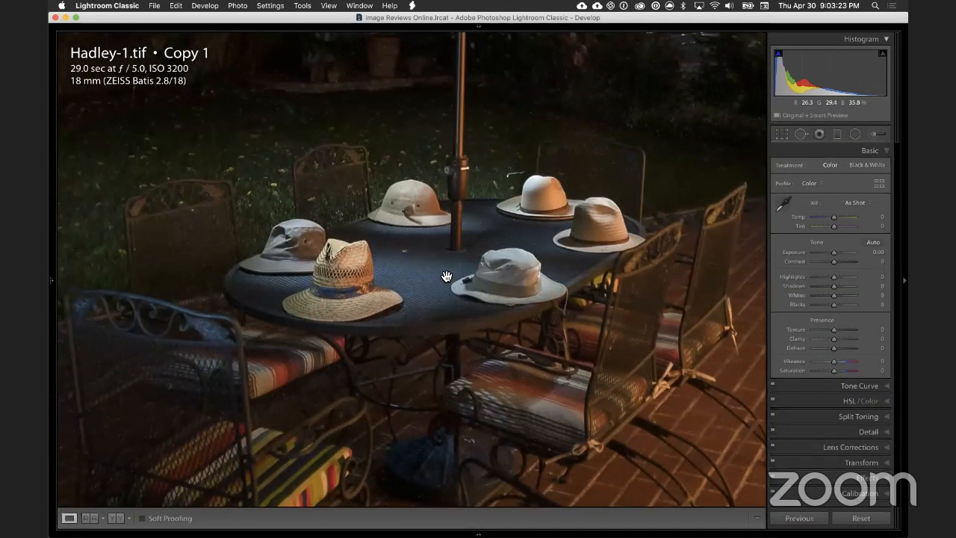
left_click(446, 277)
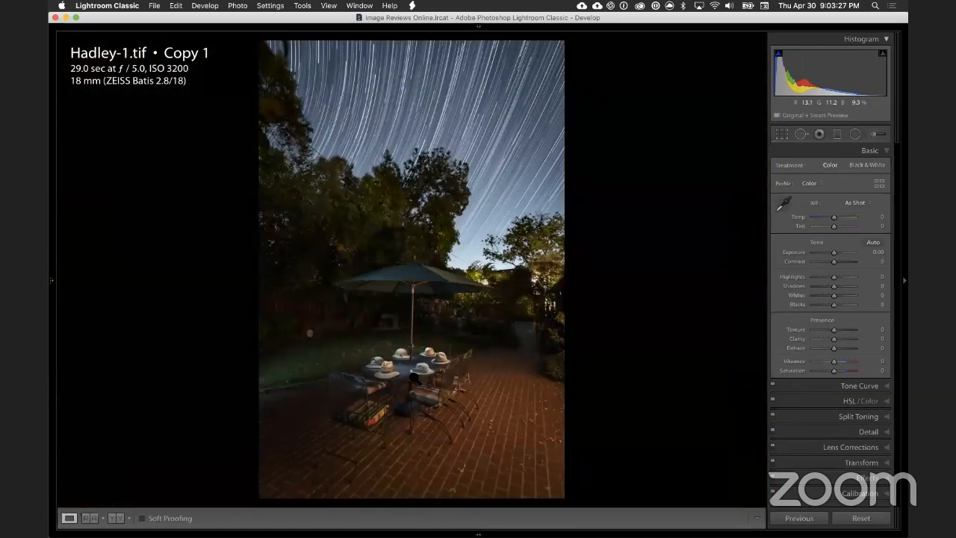
left_click(416, 377)
left_click_drag(430, 361, 449, 352)
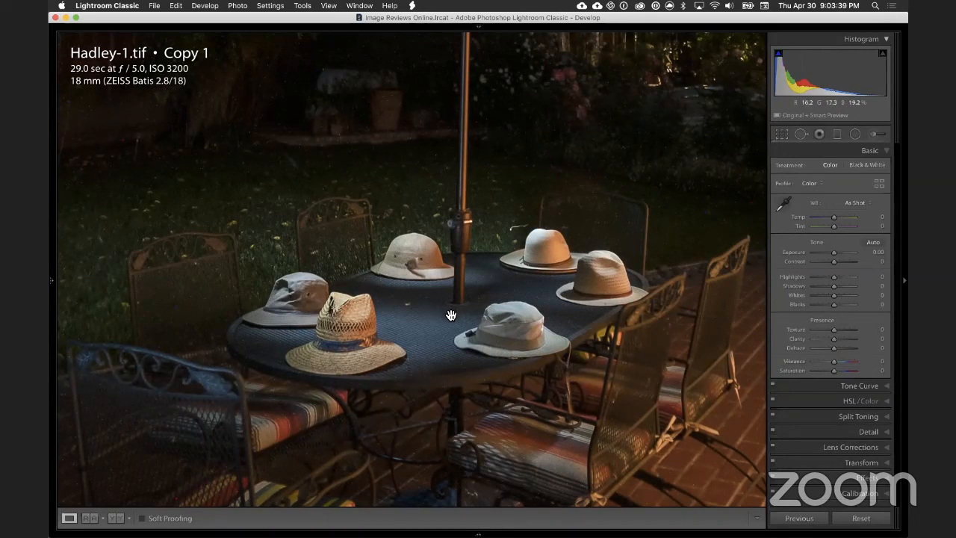
left_click_drag(412, 317, 622, 462)
left_click_drag(469, 218, 538, 346)
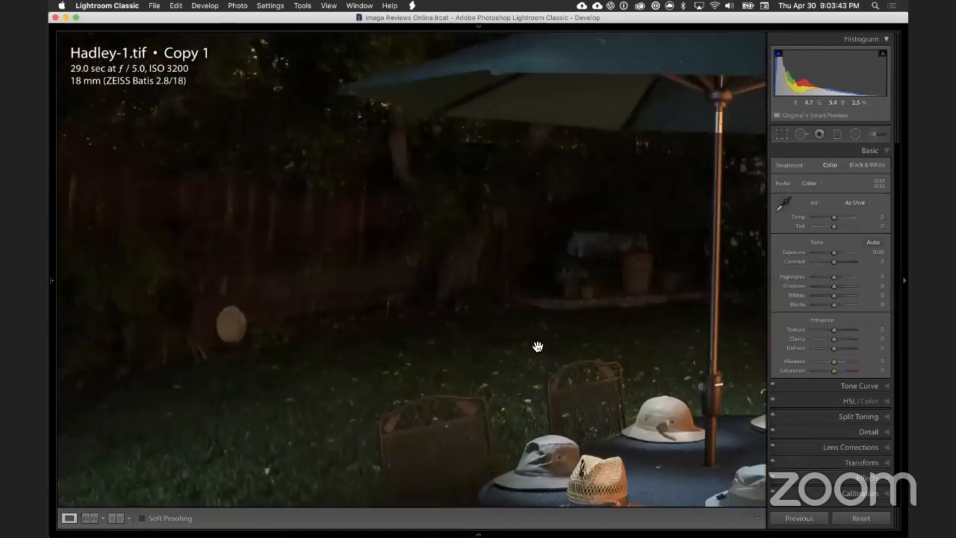
left_click_drag(540, 245, 452, 224)
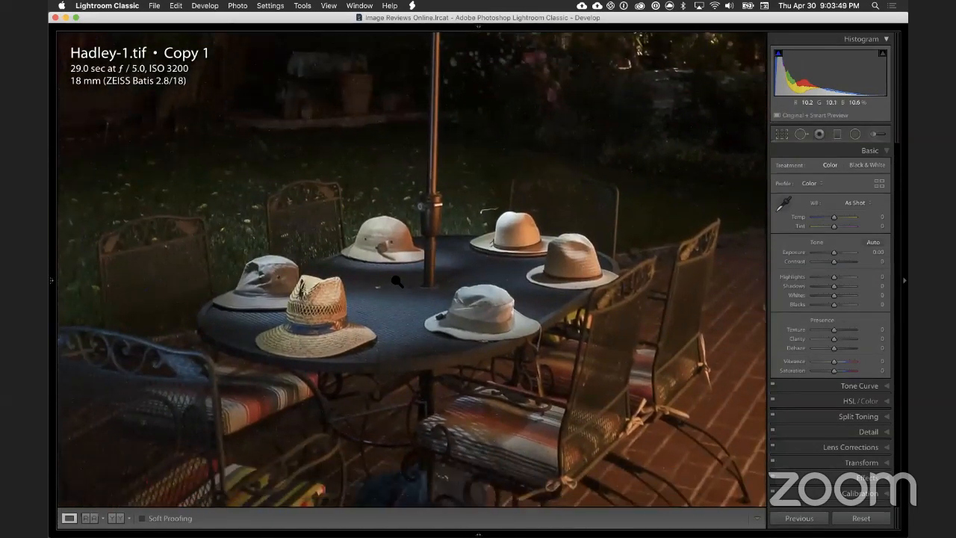
left_click(396, 283)
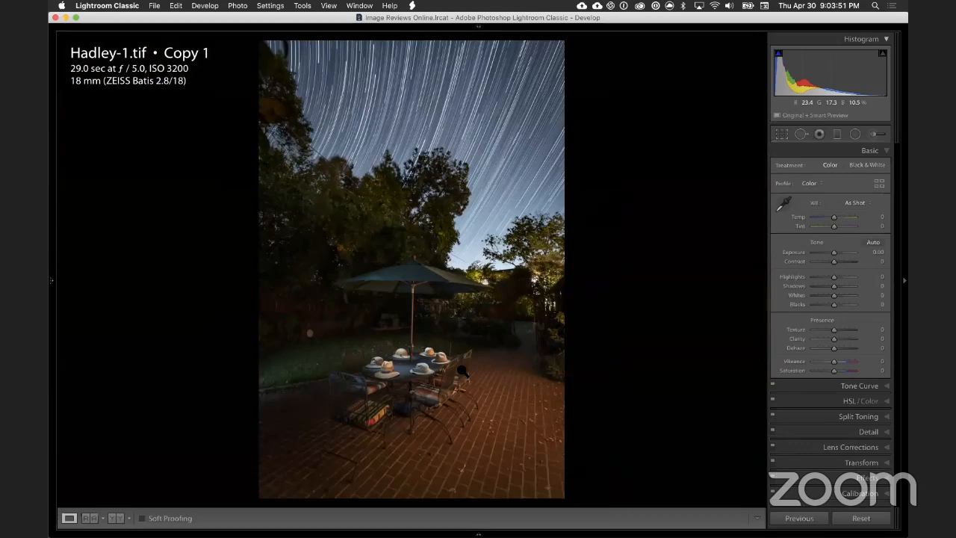
left_click(410, 371)
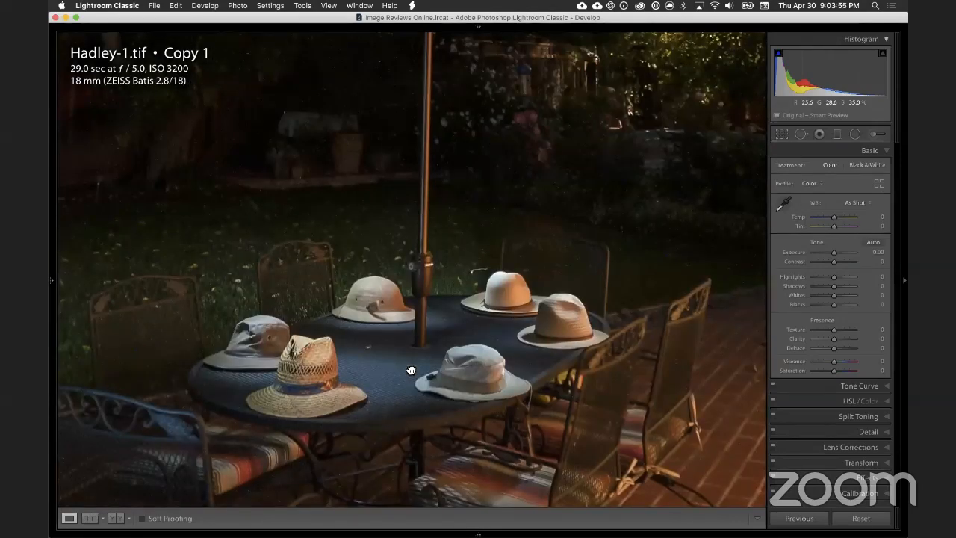
left_click(411, 371)
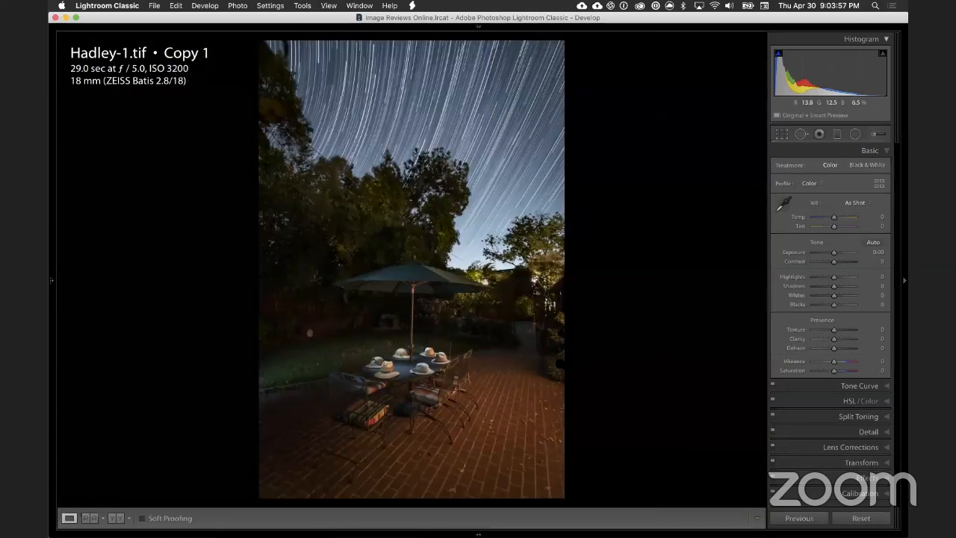
Step: Examine the lighting transitions on the brick patio near the garden path and on the lawn beside the table
left_click(562, 383)
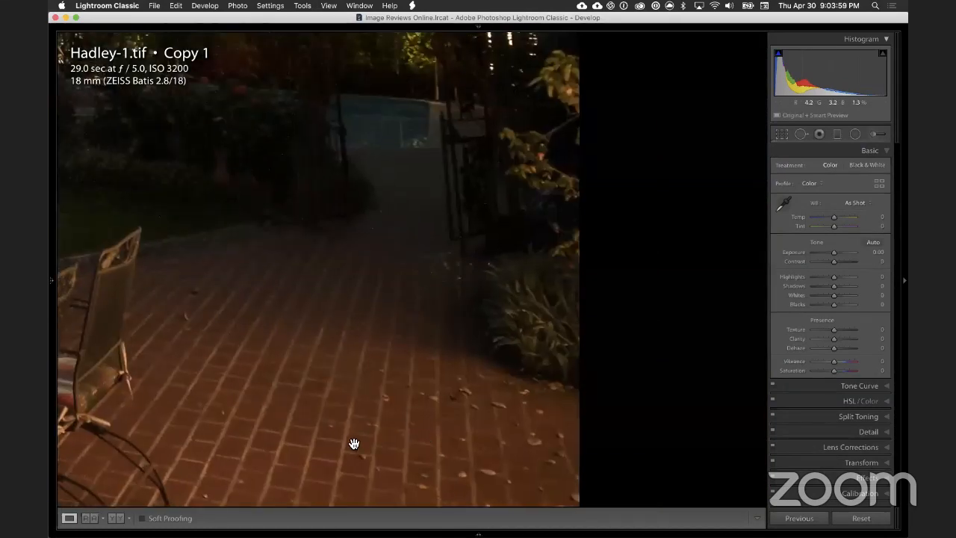
left_click(448, 384)
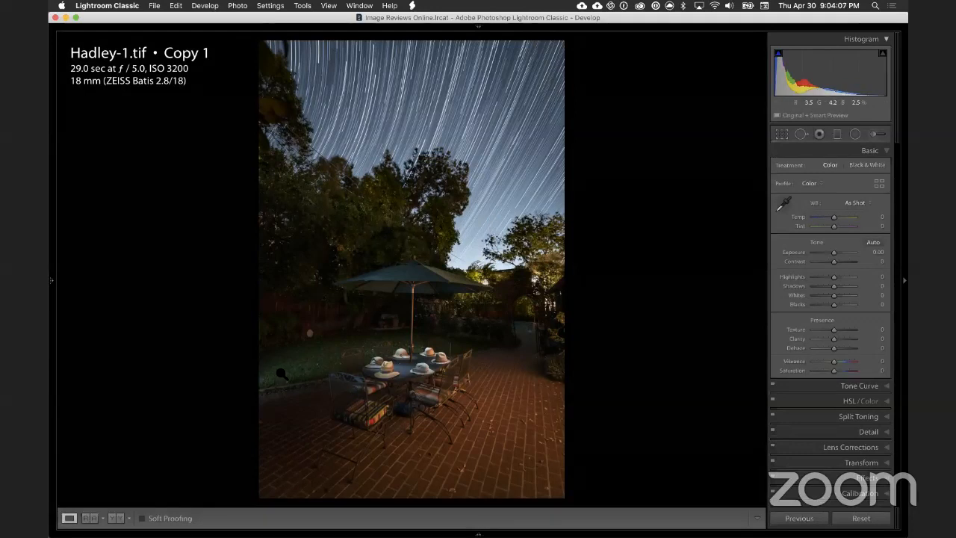
left_click(265, 368)
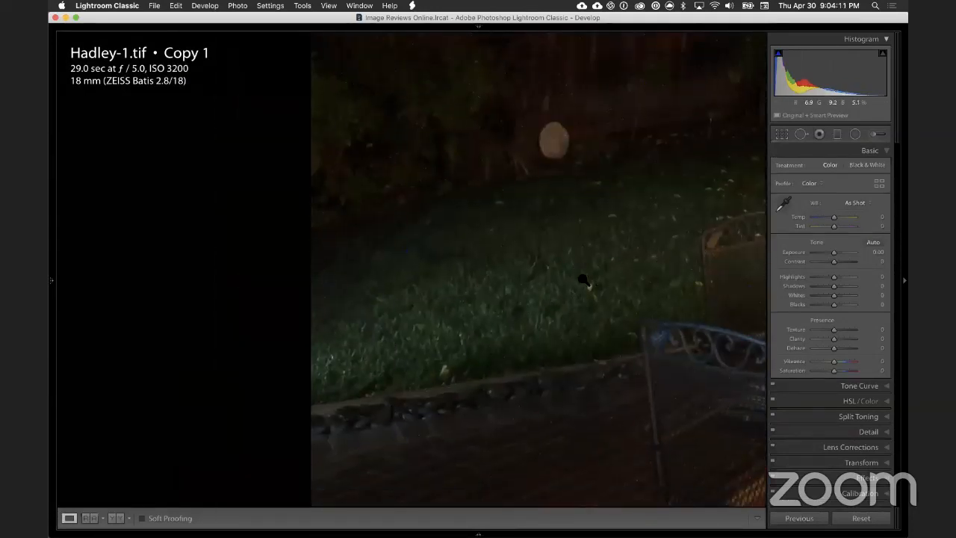
left_click(406, 337)
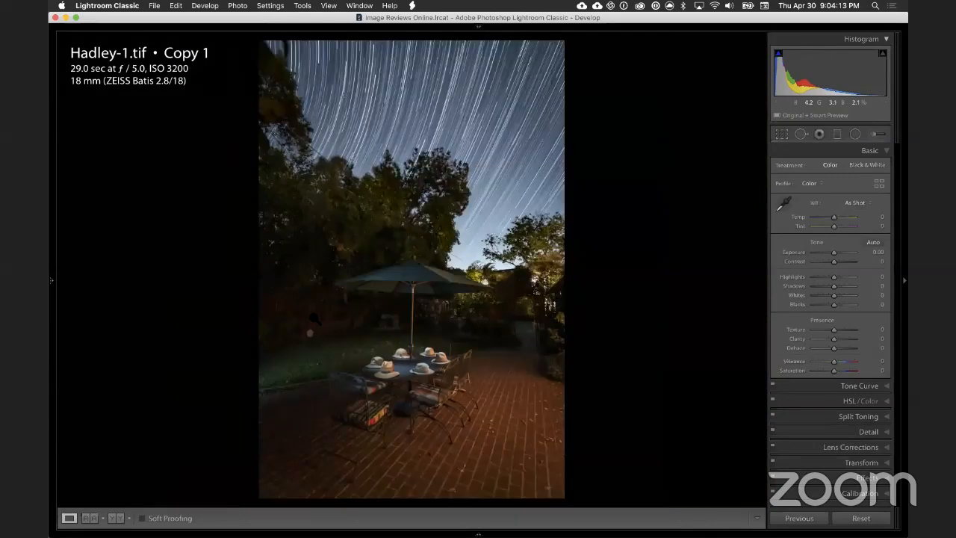
Step: Examine the star trails across the sky at close zoom and return to the whole patio photo
left_click(499, 75)
left_click_drag(505, 208, 725, 277)
left_click_drag(439, 259, 599, 204)
left_click_drag(409, 303, 558, 202)
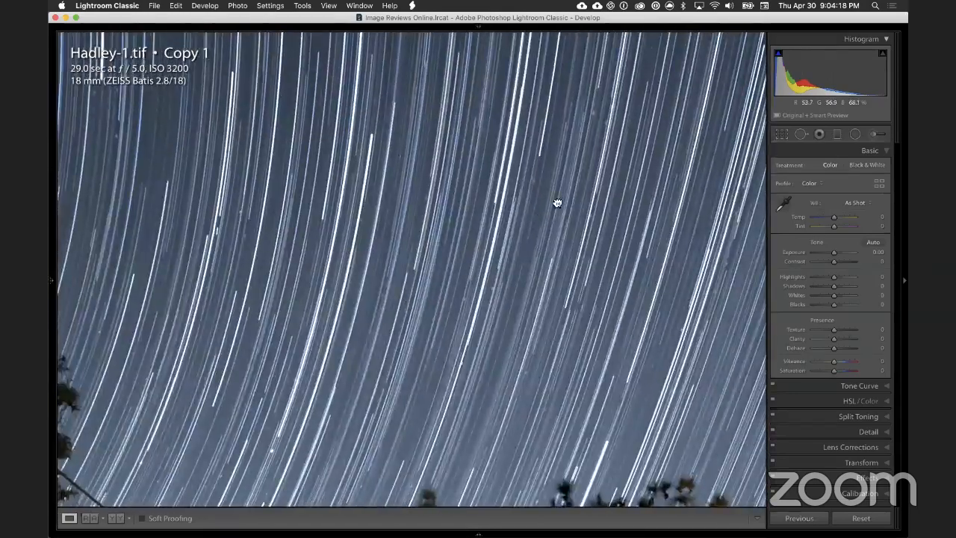
left_click_drag(394, 292, 448, 186)
left_click_drag(634, 269, 460, 283)
left_click(461, 283)
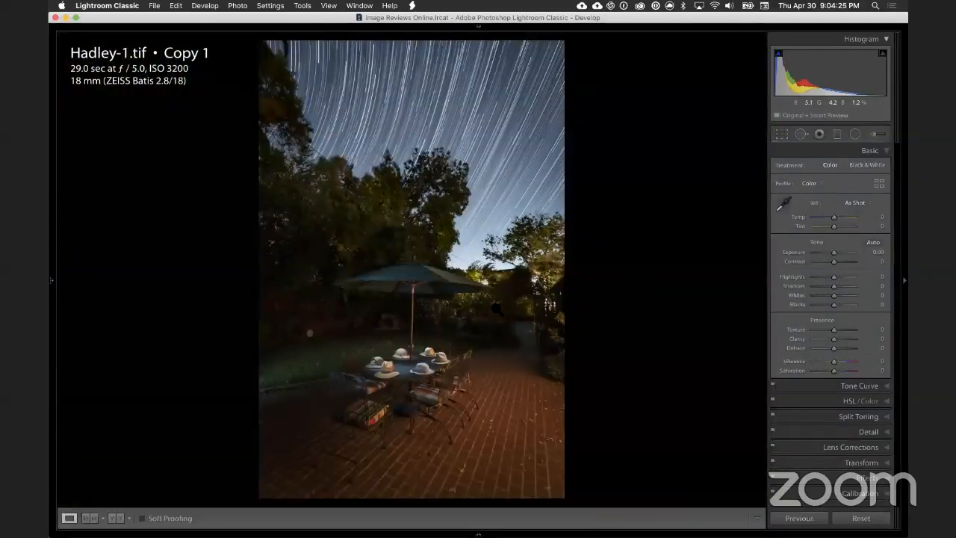
Step: Examine the star trails from the upper edge of the sky down to the treetops, including gaps and trail ends
left_click(407, 160)
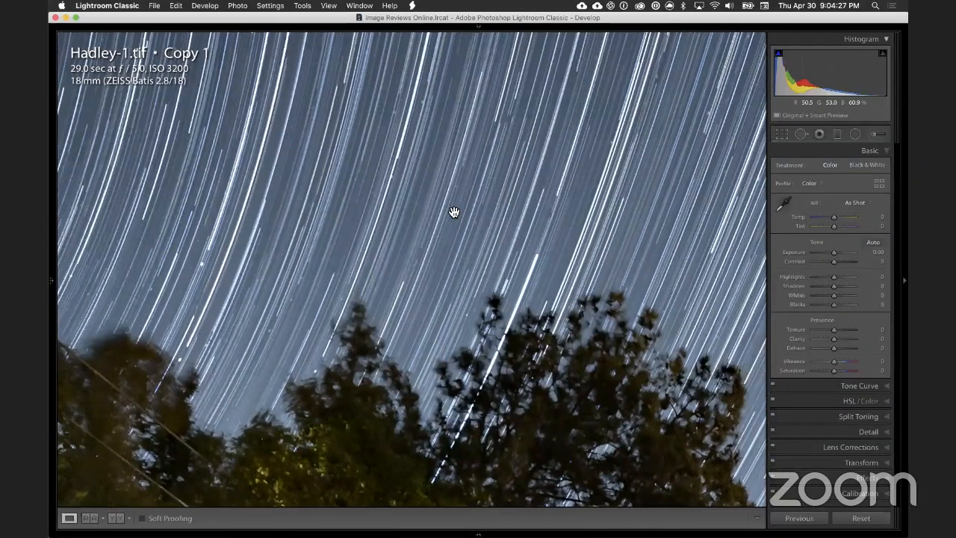
left_click_drag(453, 212, 527, 68)
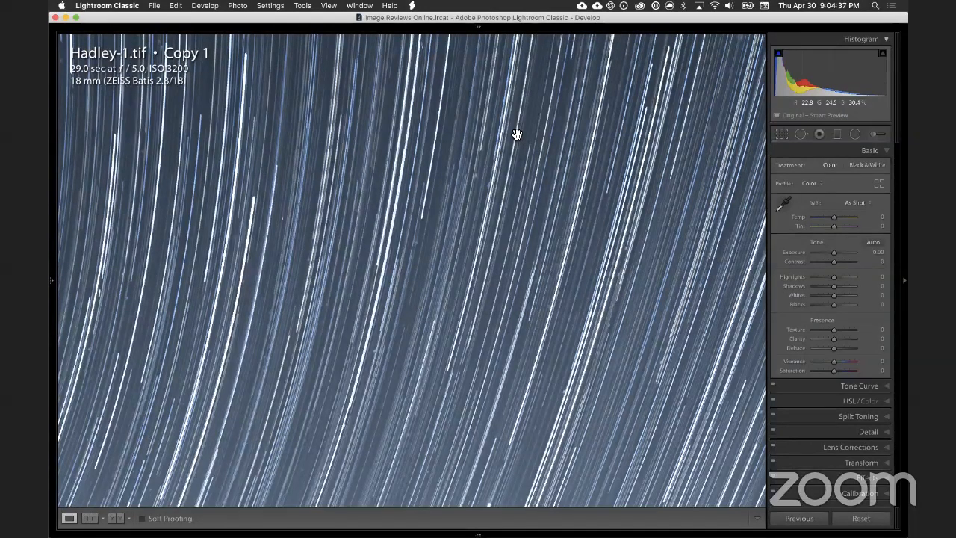
left_click_drag(513, 134, 604, 194)
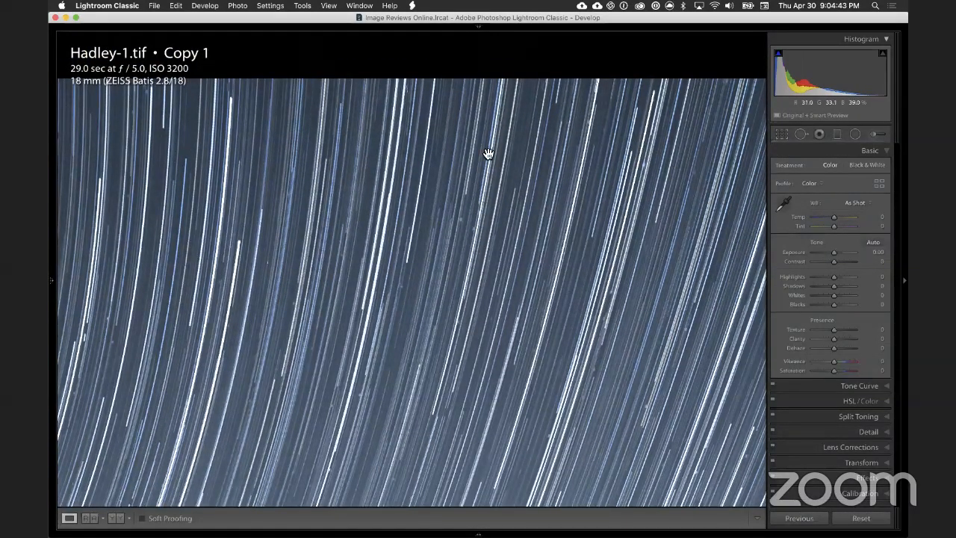
key("shift+f")
key("shift+f")
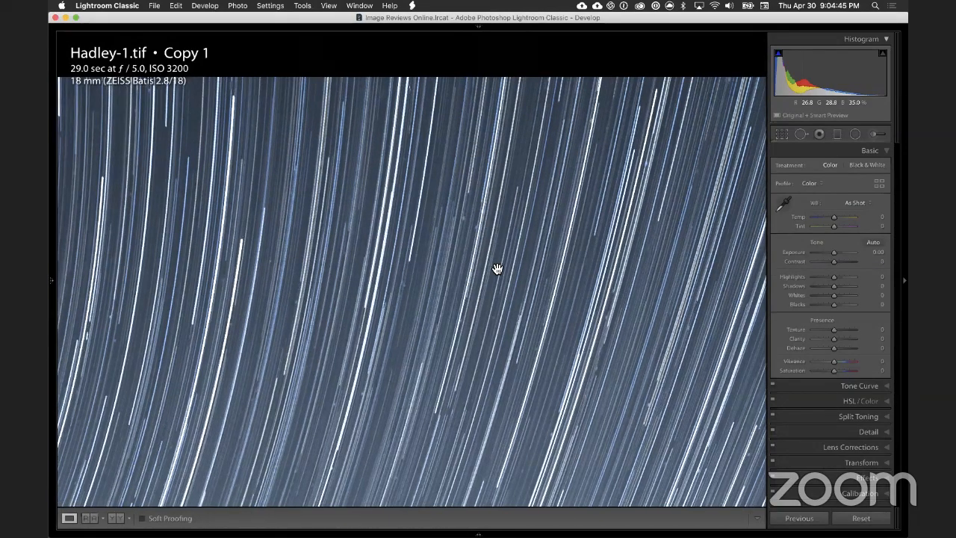
left_click_drag(497, 269, 490, 181)
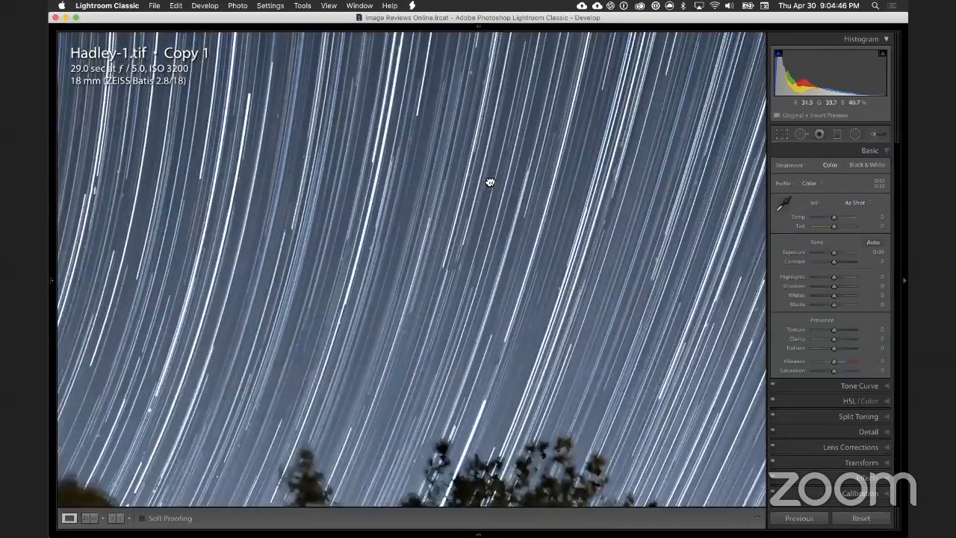
scroll(520, 276, "up", 10)
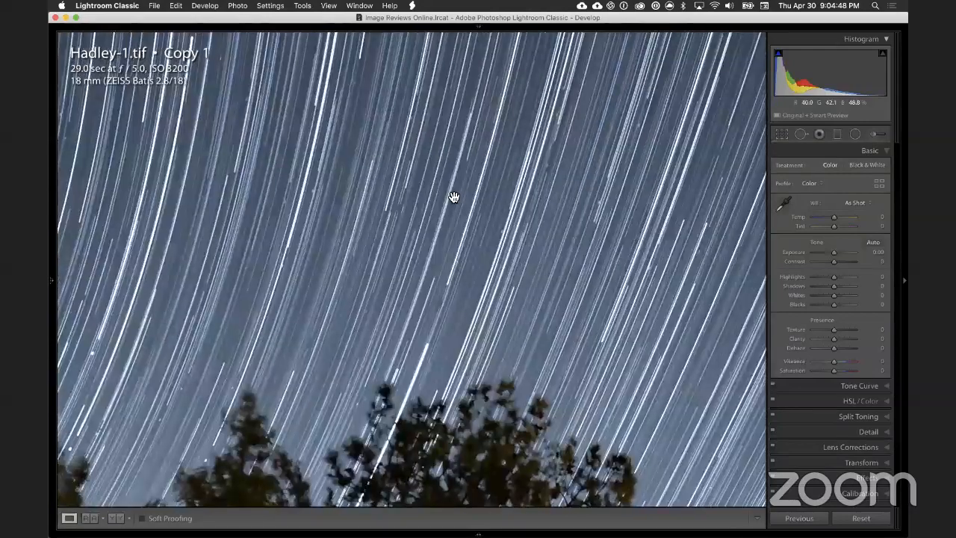
scroll(506, 126, "up", 10)
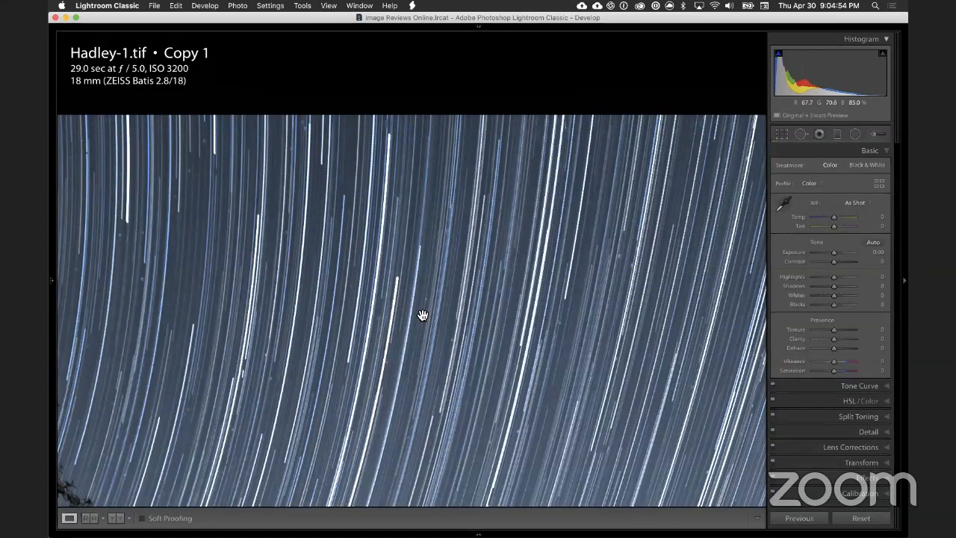
scroll(423, 314, "down", 5)
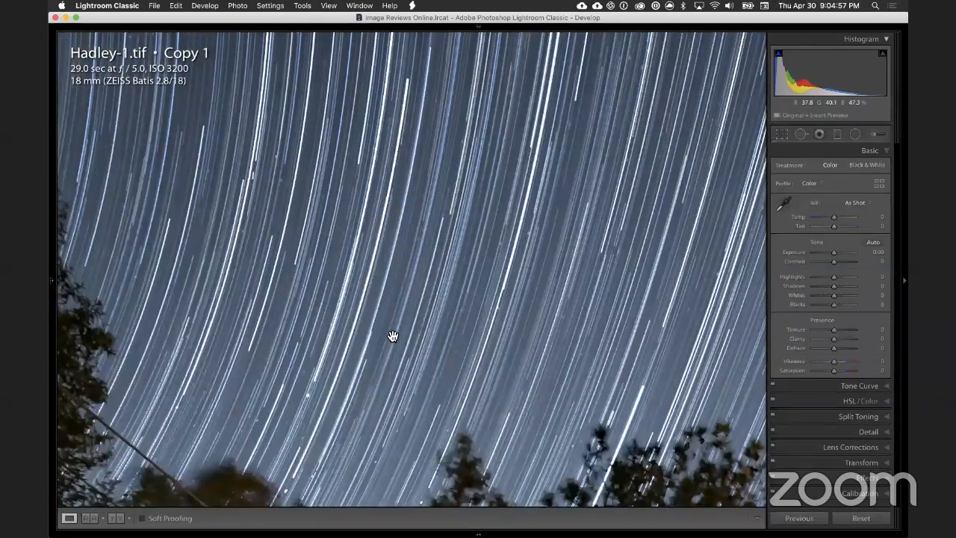
scroll(331, 309, "down", 3)
scroll(411, 276, "down", 4)
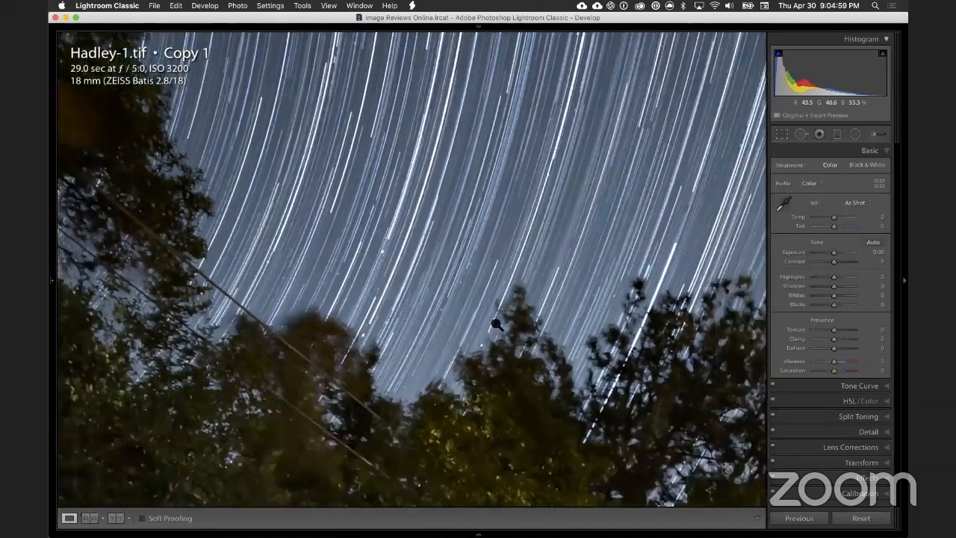
left_click(495, 321)
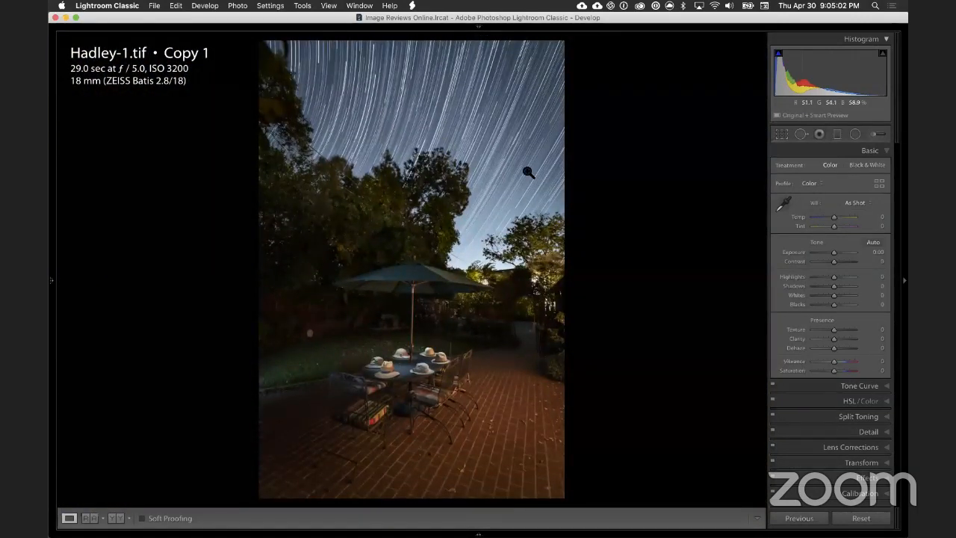
left_click(427, 135)
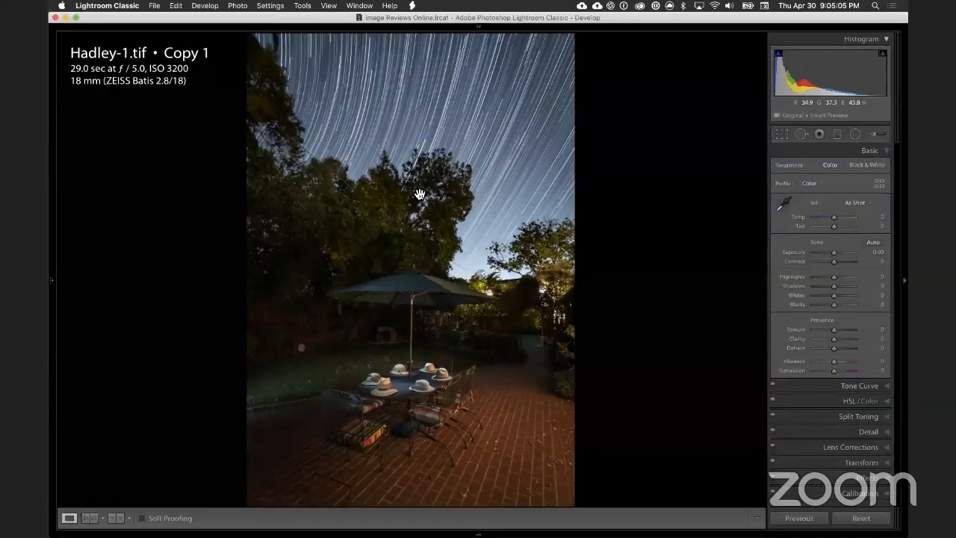
scroll(282, 267, "left", 3)
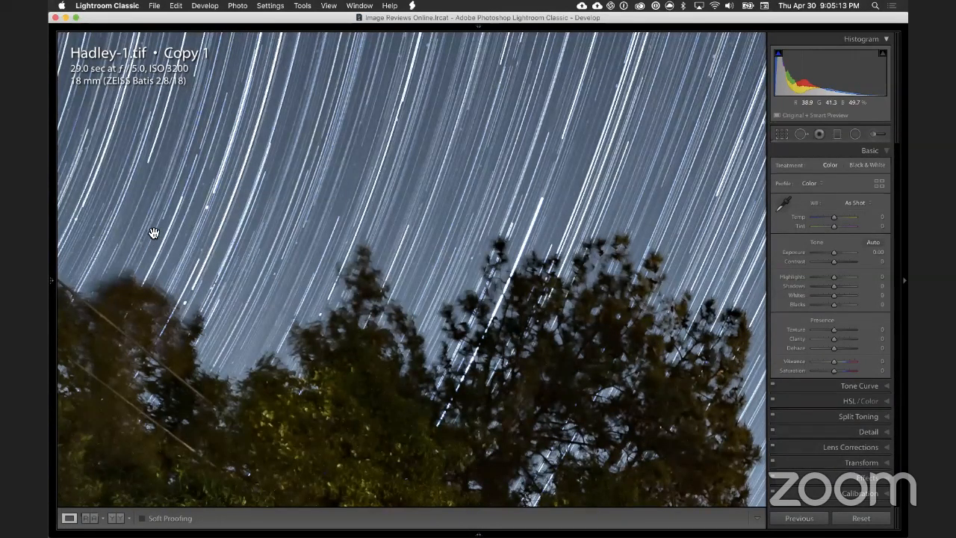
left_click_drag(197, 244, 221, 240)
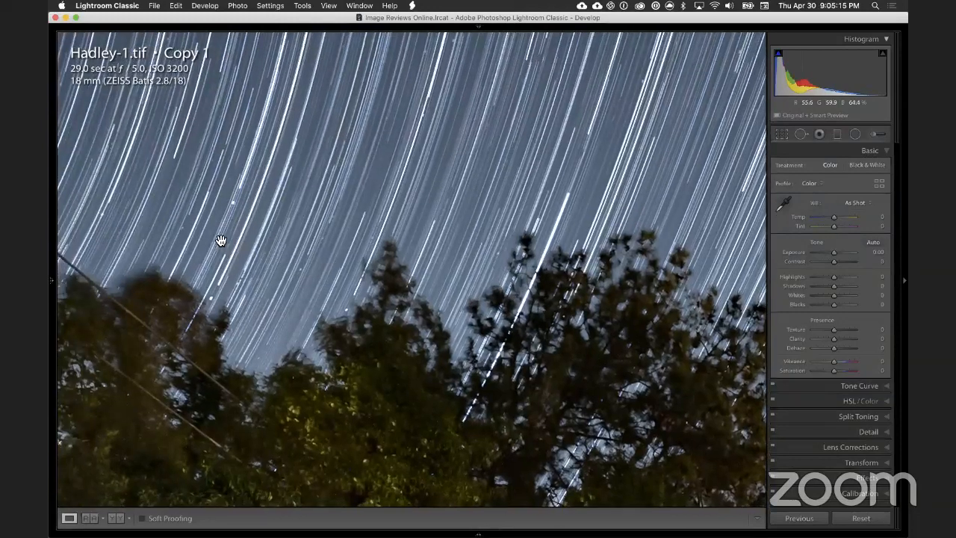
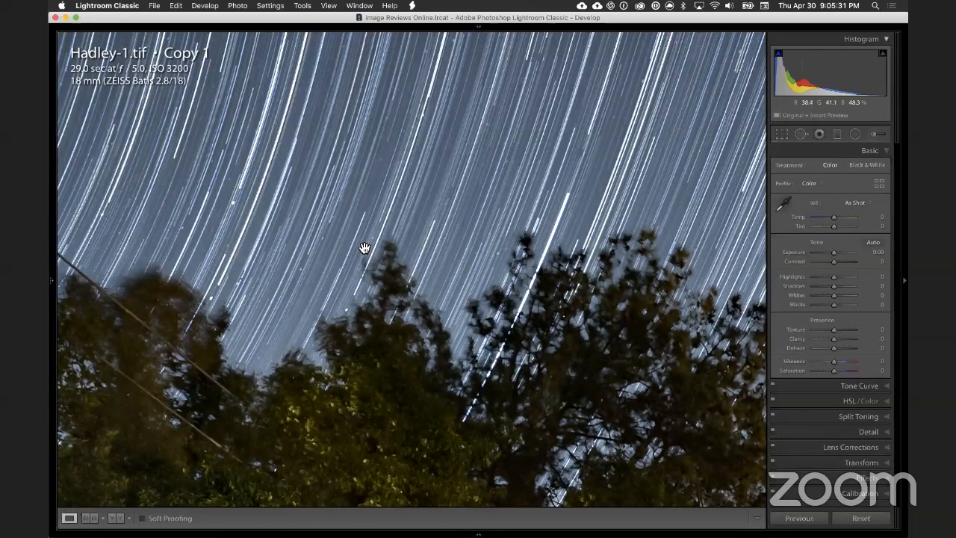
Step: Examine the star trails from the treetops down to the umbrella and return to the whole patio photo
left_click_drag(319, 283, 227, 235)
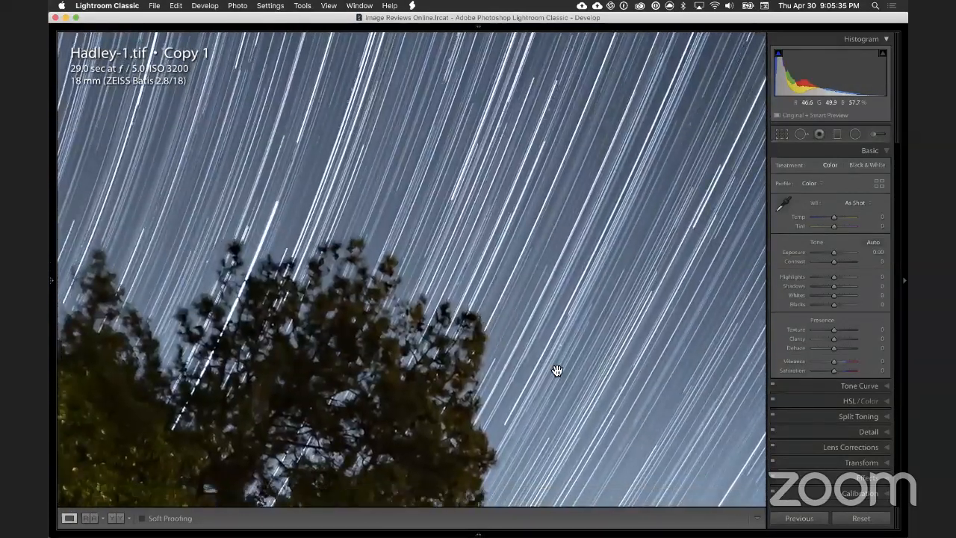
left_click_drag(557, 368, 542, 303)
left_click_drag(537, 384, 553, 329)
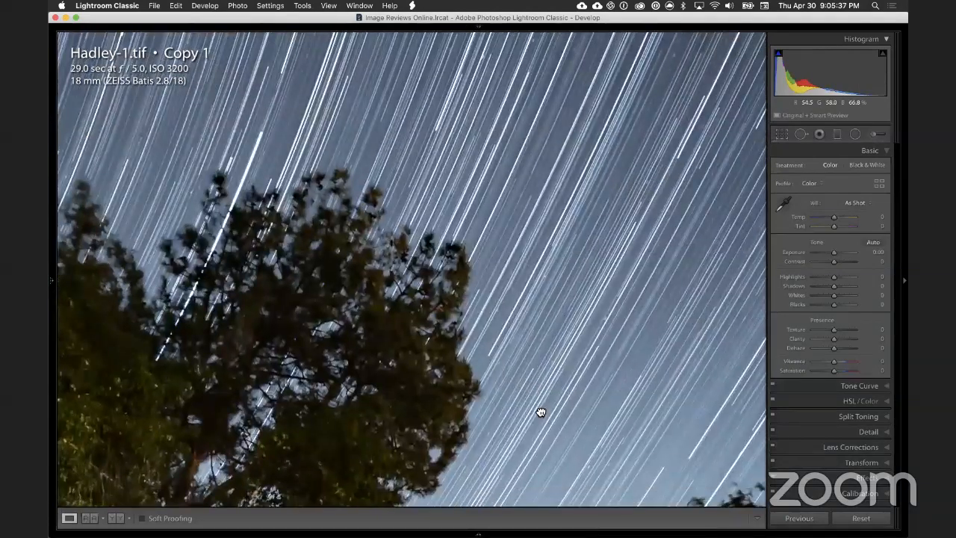
left_click_drag(534, 428, 547, 361)
left_click_drag(516, 435, 548, 361)
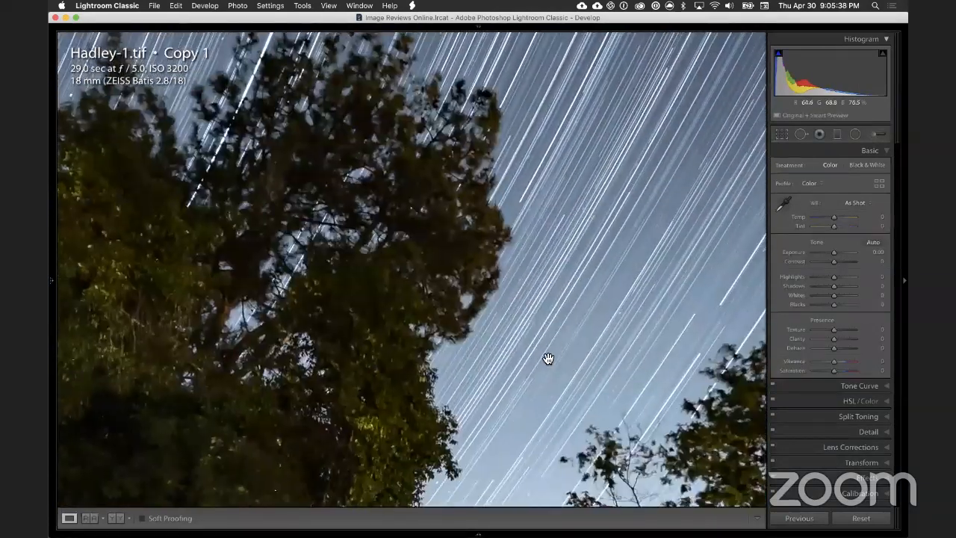
left_click_drag(533, 405, 527, 410)
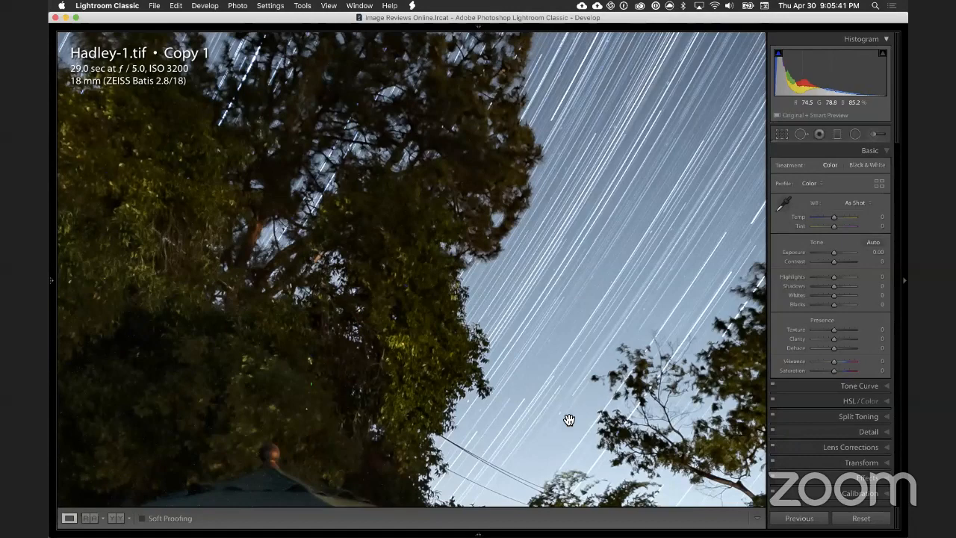
left_click_drag(527, 433, 501, 345)
left_click(501, 346)
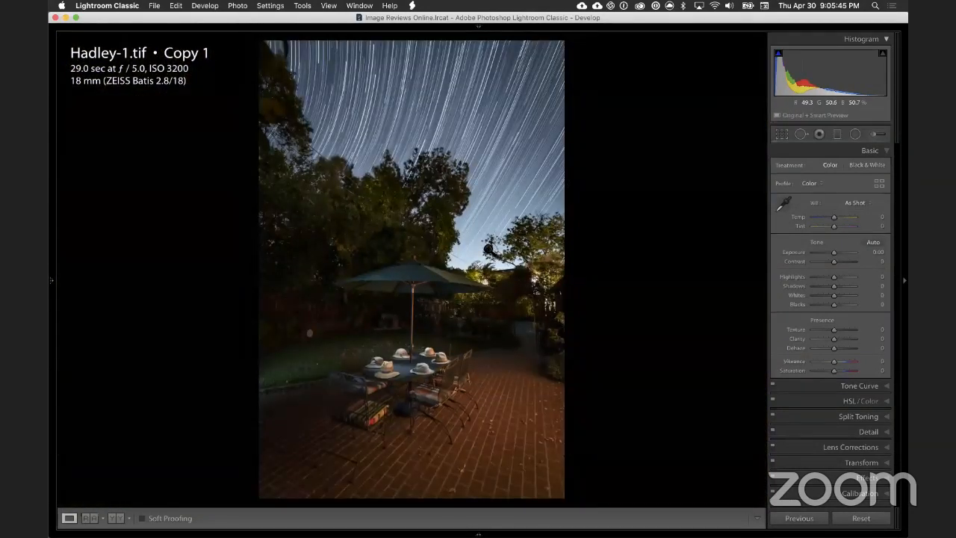
Step: Examine the sky beside the umbrella and the hats and chairs around the table at close zoom
left_click(490, 247)
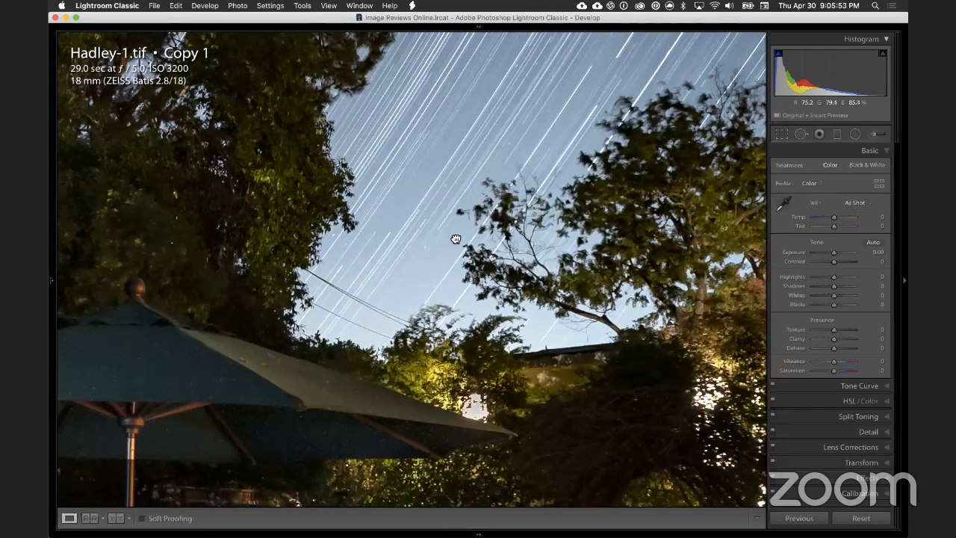
scroll(456, 239, "down", 5)
scroll(340, 374, "down", 3)
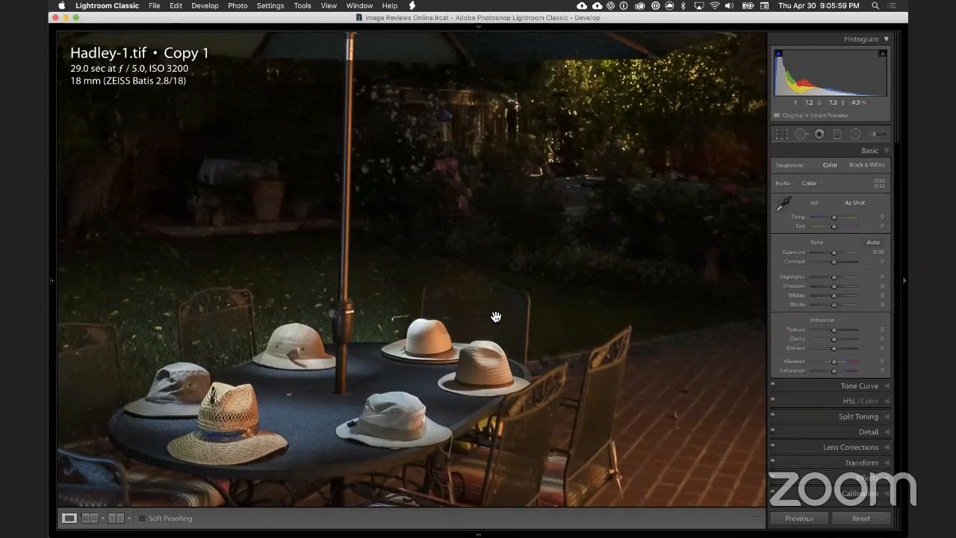
left_click_drag(418, 366, 483, 309)
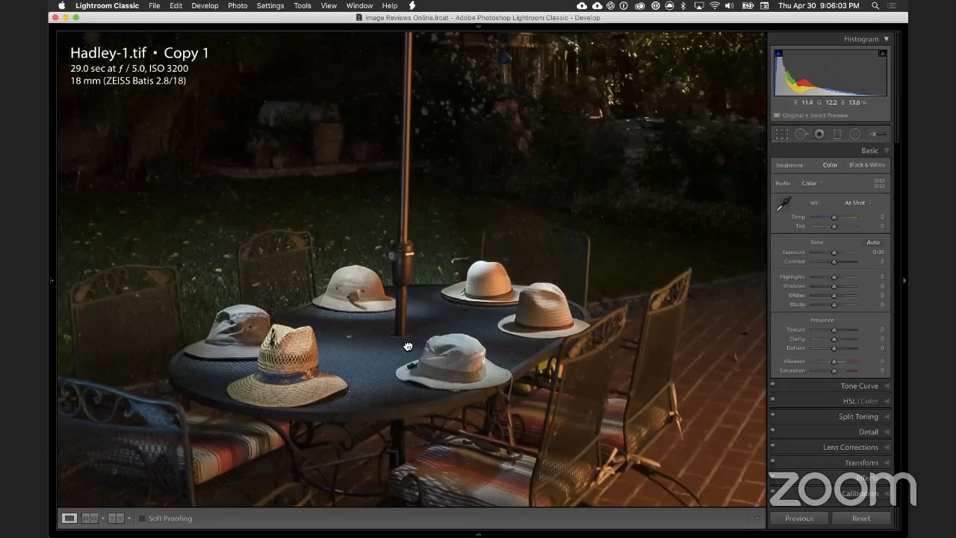
left_click_drag(408, 346, 444, 243)
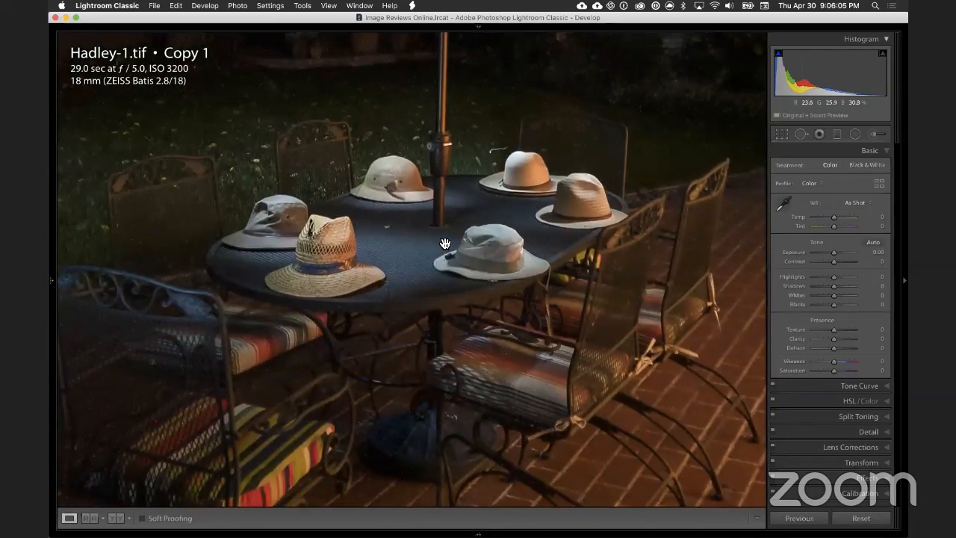
left_click(444, 243)
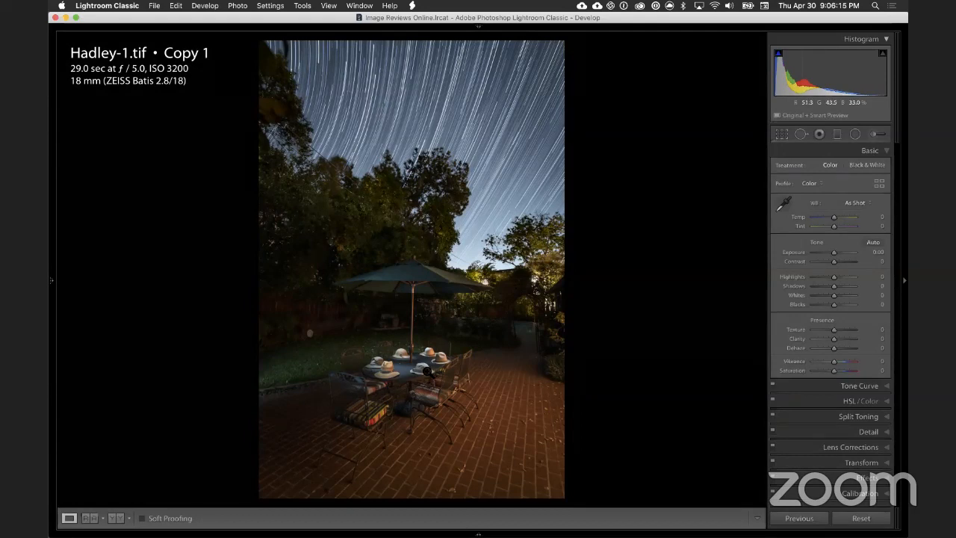
Step: Examine the umbrella's lighting and the star trails behind the treetops, and return to the whole patio photo
left_click(426, 371)
left_click(397, 346)
left_click(412, 288)
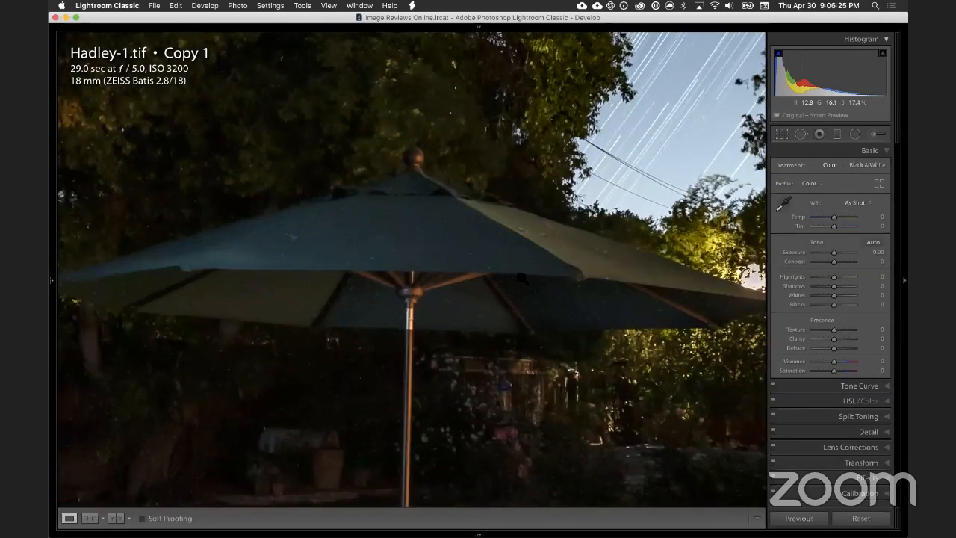
left_click(407, 261)
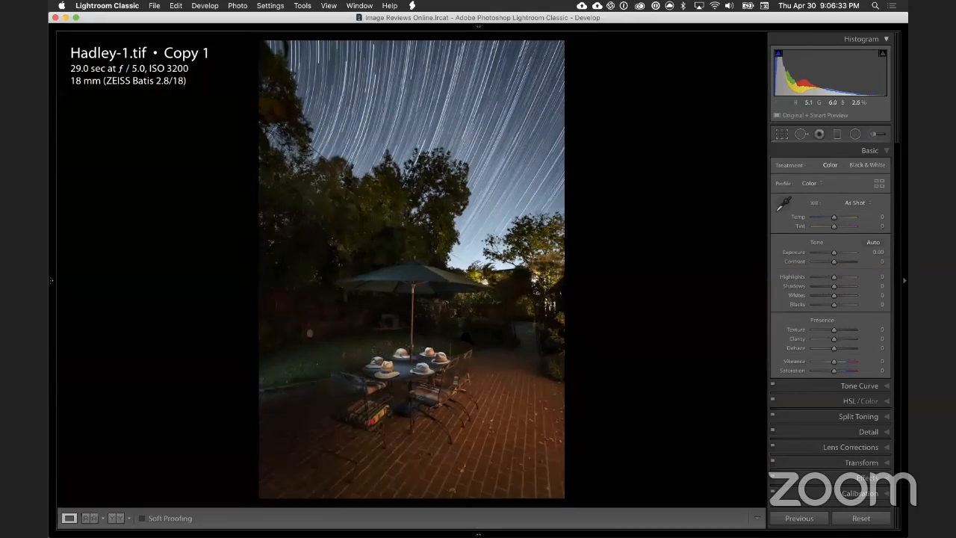
left_click_drag(456, 316, 383, 372)
left_click(445, 153)
left_click_drag(348, 142, 444, 250)
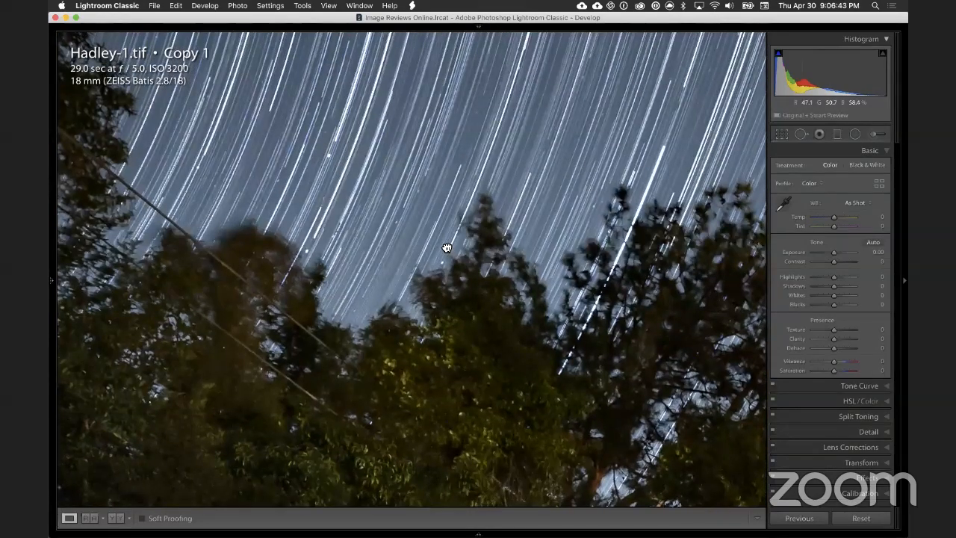
left_click(446, 245)
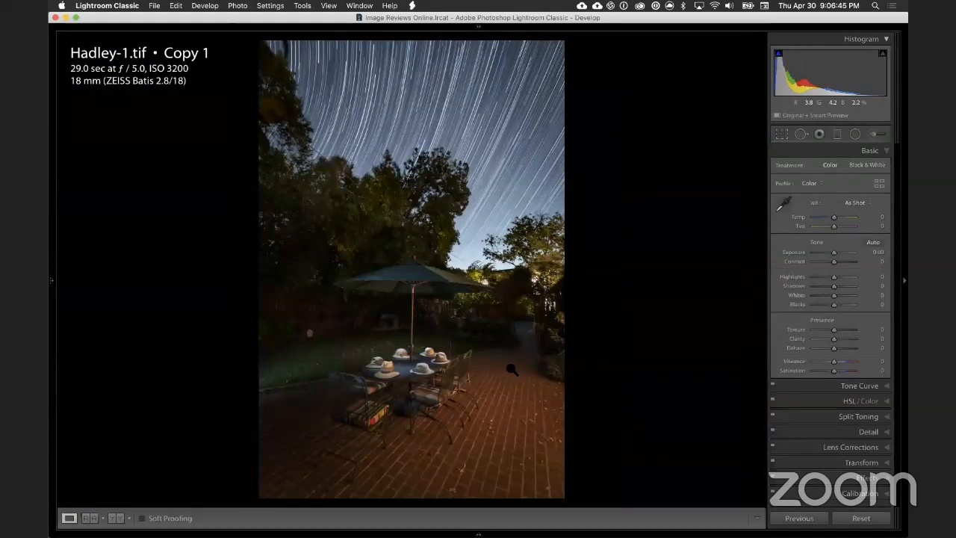
Step: Add a diagonal graduated filter over the brick patio's right side, with its old settings reset and exposure at -1.11
left_click(780, 135)
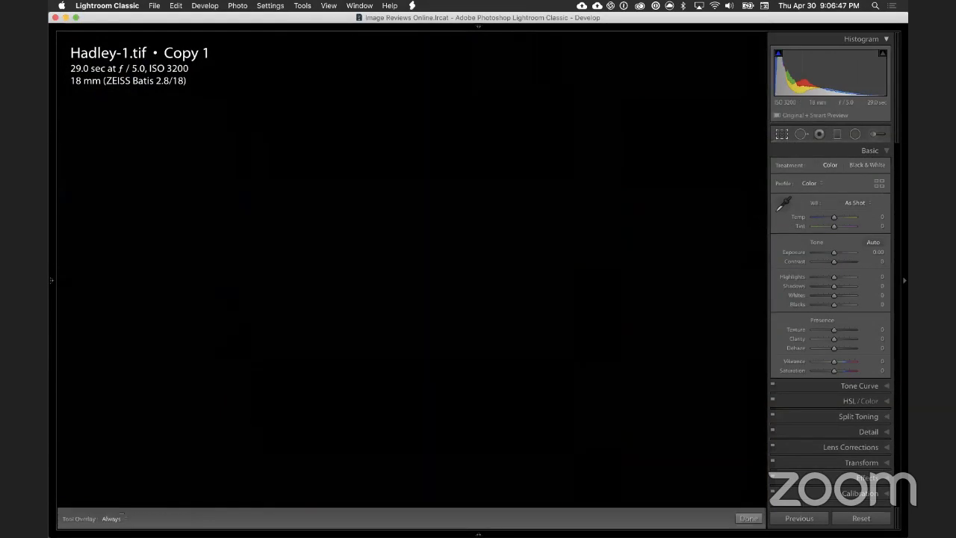
left_click(780, 139)
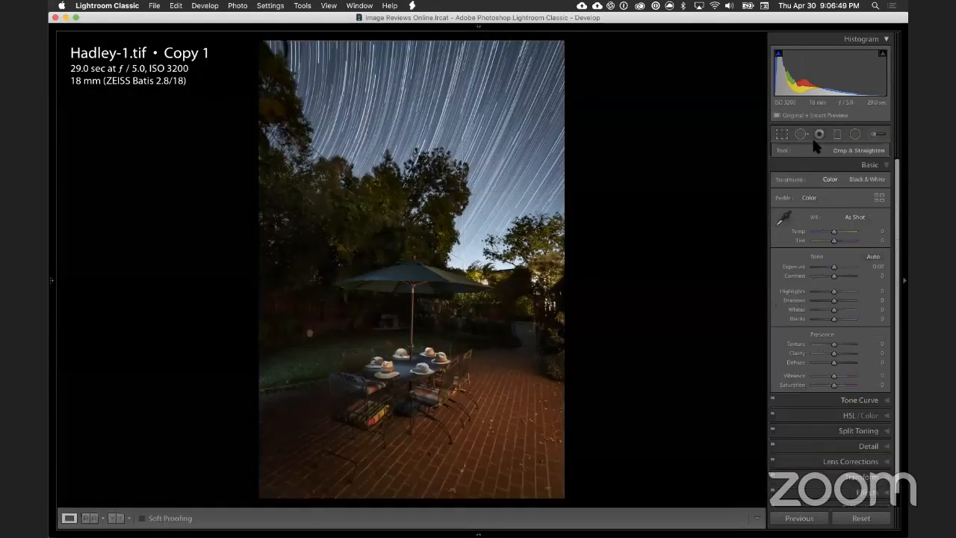
left_click(836, 133)
left_click_drag(541, 428, 487, 380)
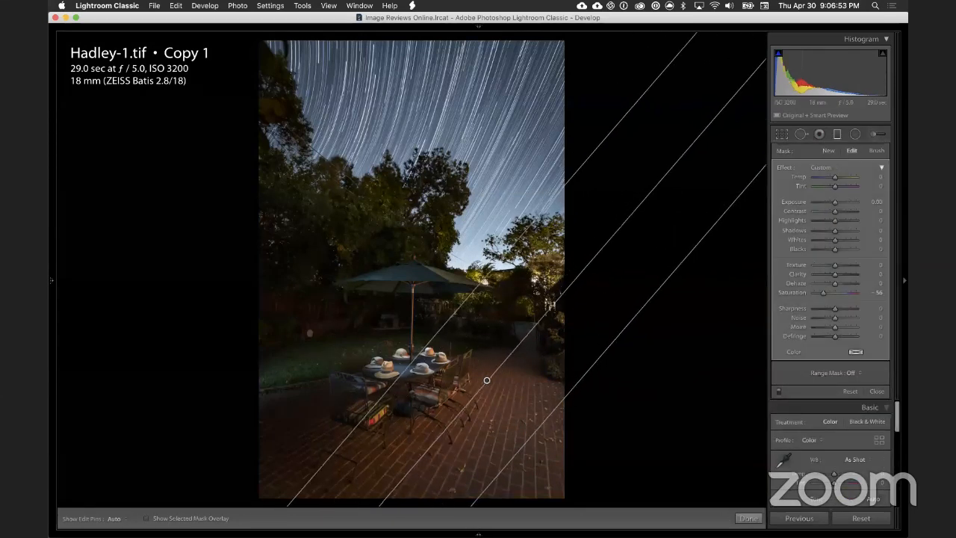
double_click(781, 166)
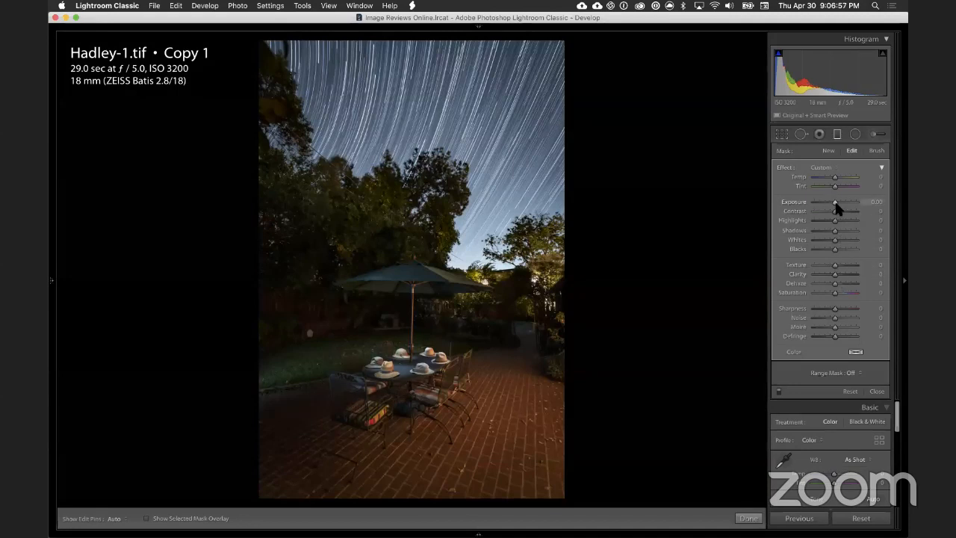
left_click_drag(835, 203, 831, 203)
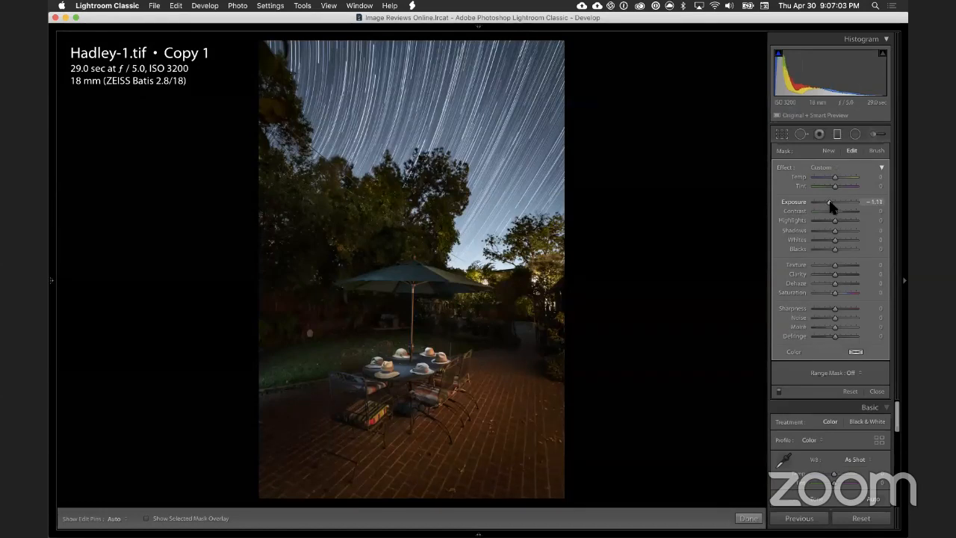
left_click_drag(799, 200, 828, 202)
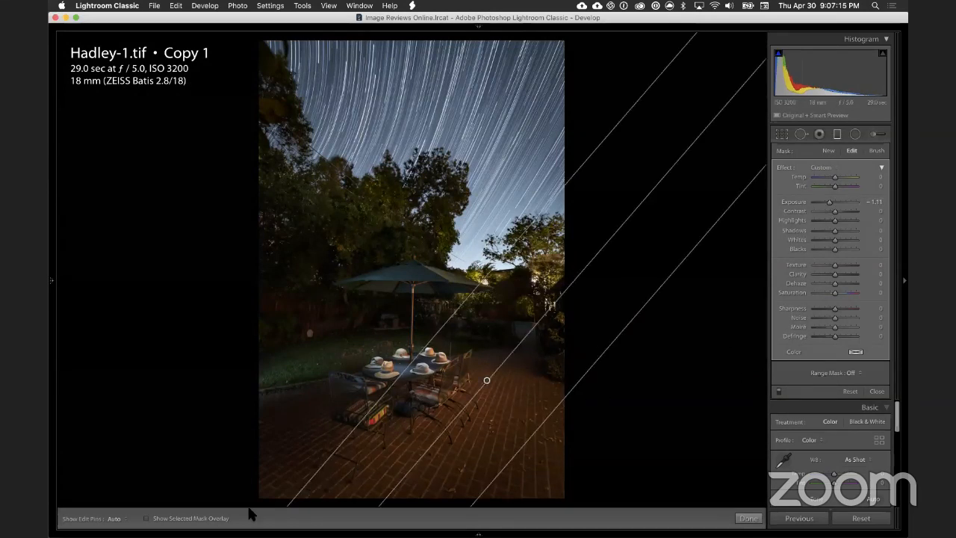
Step: Check the graduated filter's coverage with the mask overlay and close the filter
left_click(146, 518)
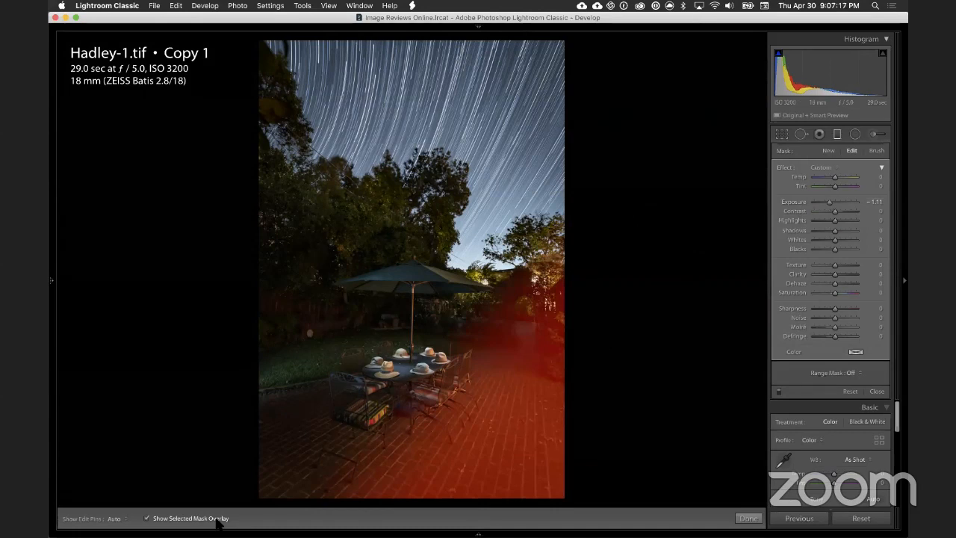
left_click(218, 520)
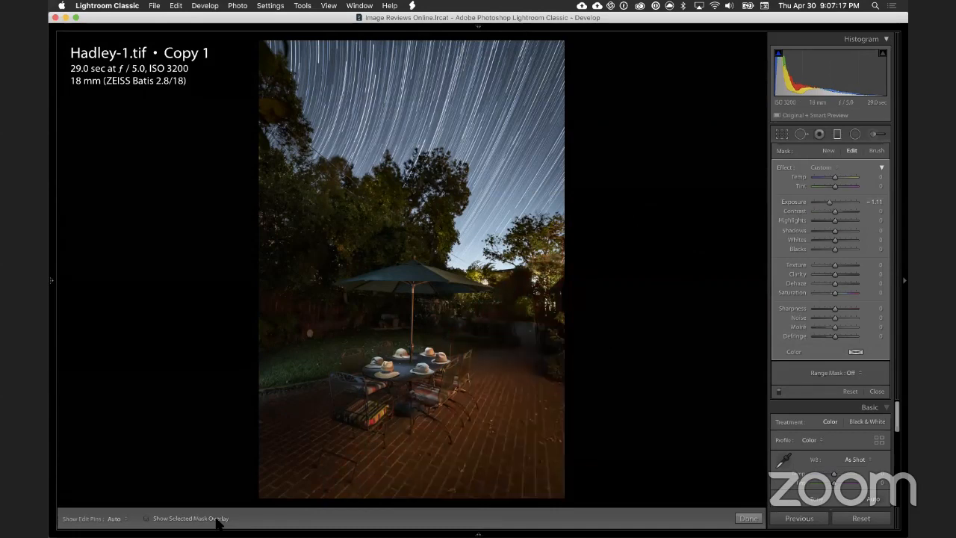
left_click(836, 139)
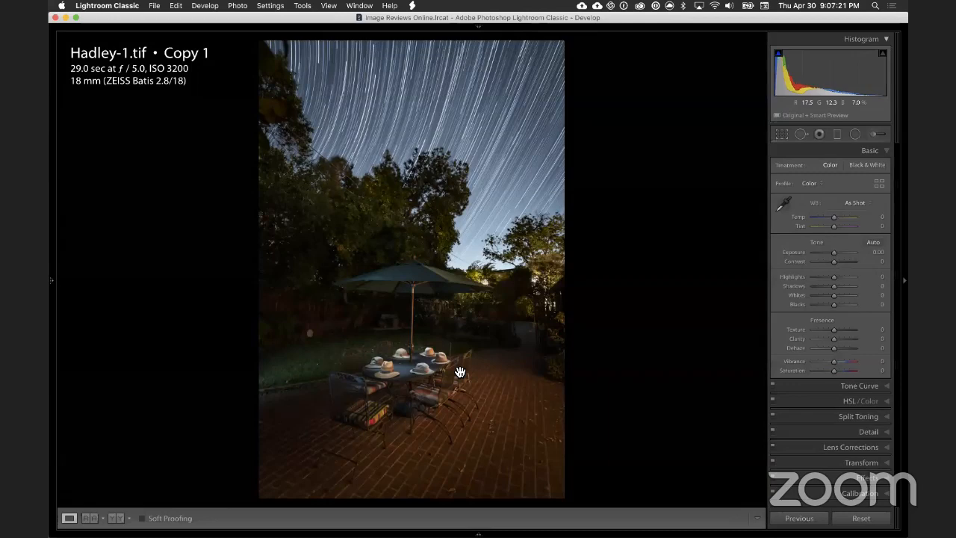
Step: Examine the darkened bricks and chair legs at close zoom and return to the whole patio photo
left_click(456, 376)
left_click_drag(536, 255, 535, 147)
left_click_drag(526, 395, 542, 187)
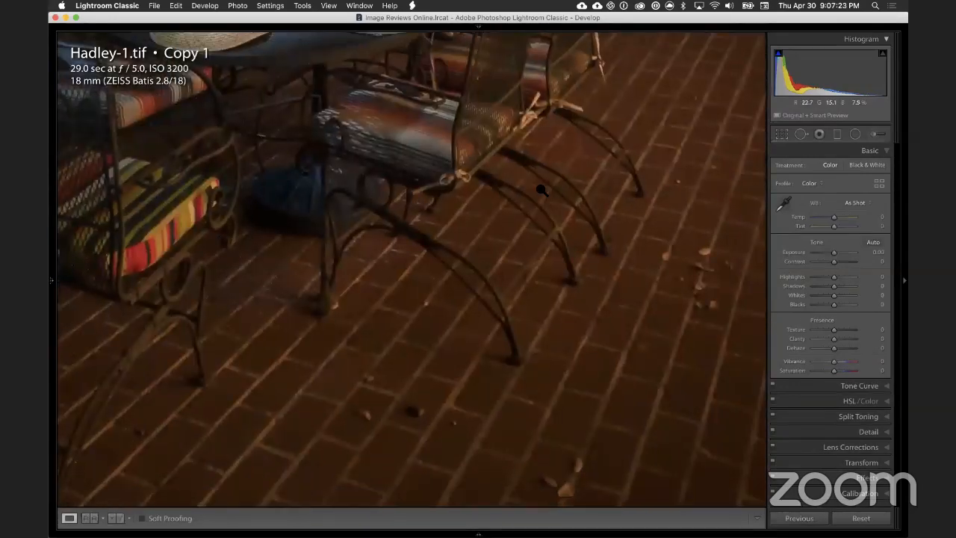
left_click(540, 195)
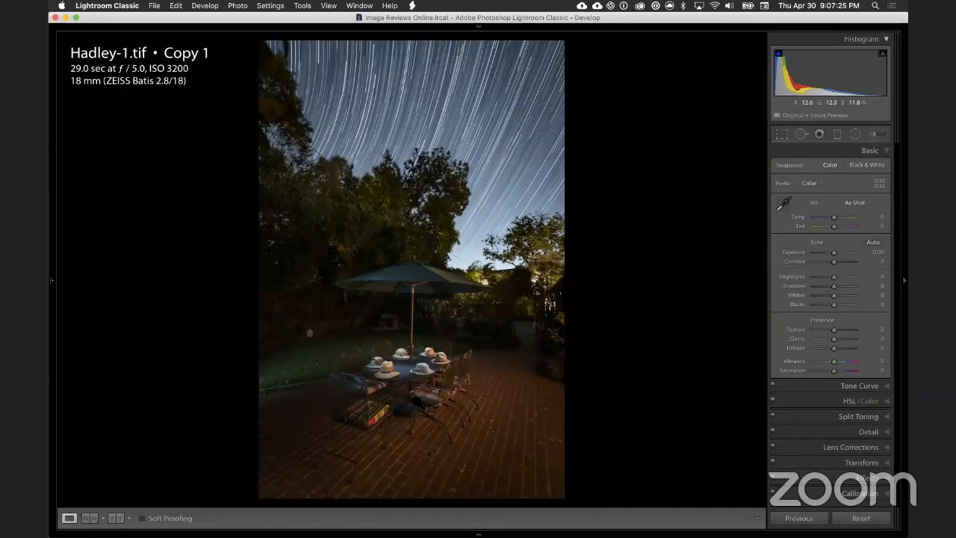
left_click(370, 458)
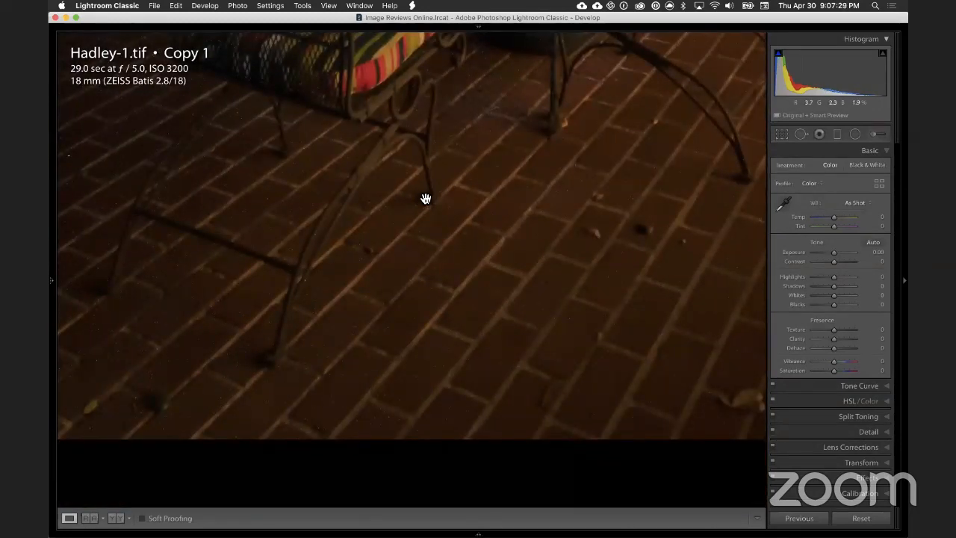
left_click_drag(323, 404, 531, 298)
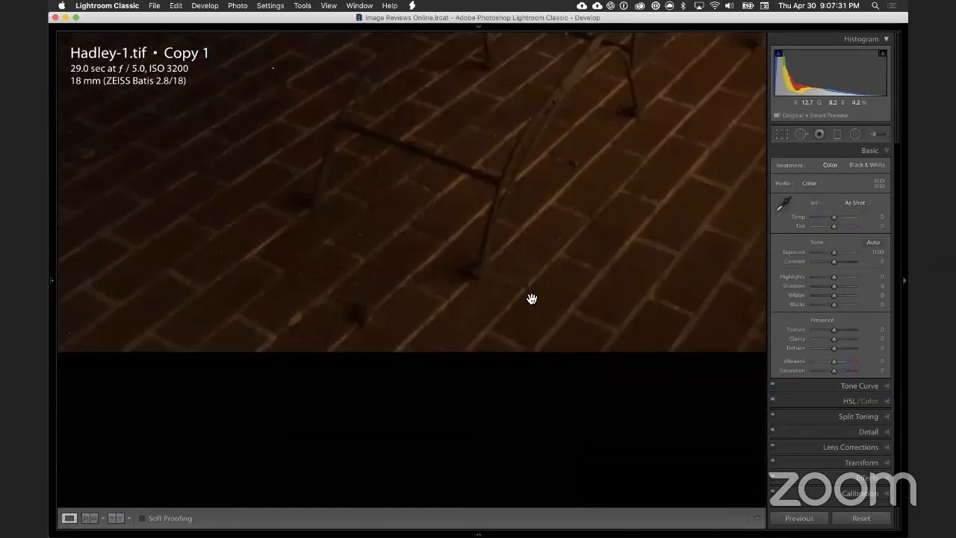
left_click(508, 300)
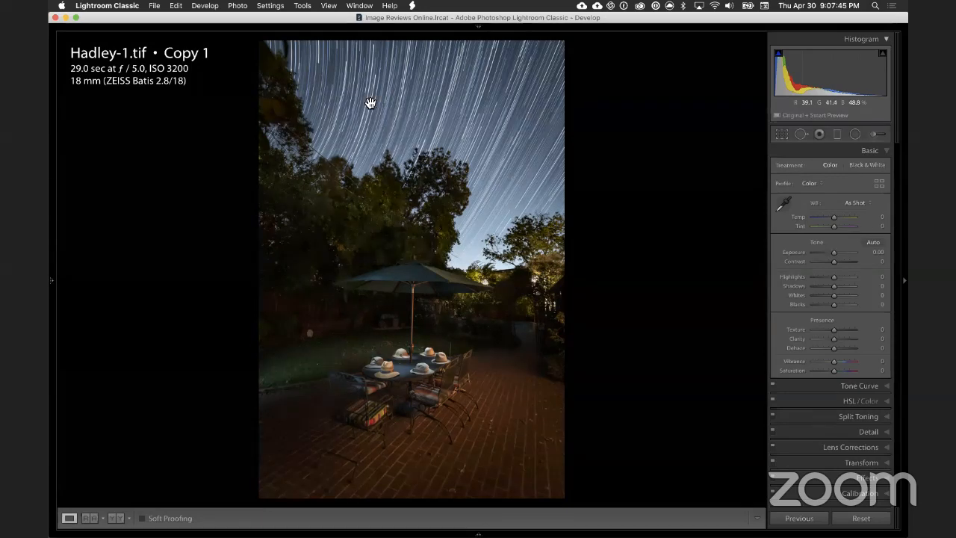
Step: Examine the treetops against the star trails and the bright lights shining through the shrubs beside the umbrella
left_click(446, 161)
left_click_drag(503, 152, 463, 266)
left_click_drag(502, 134, 419, 227)
left_click_drag(424, 286, 396, 177)
left_click(464, 428)
left_click(525, 278)
left_click_drag(575, 317, 559, 298)
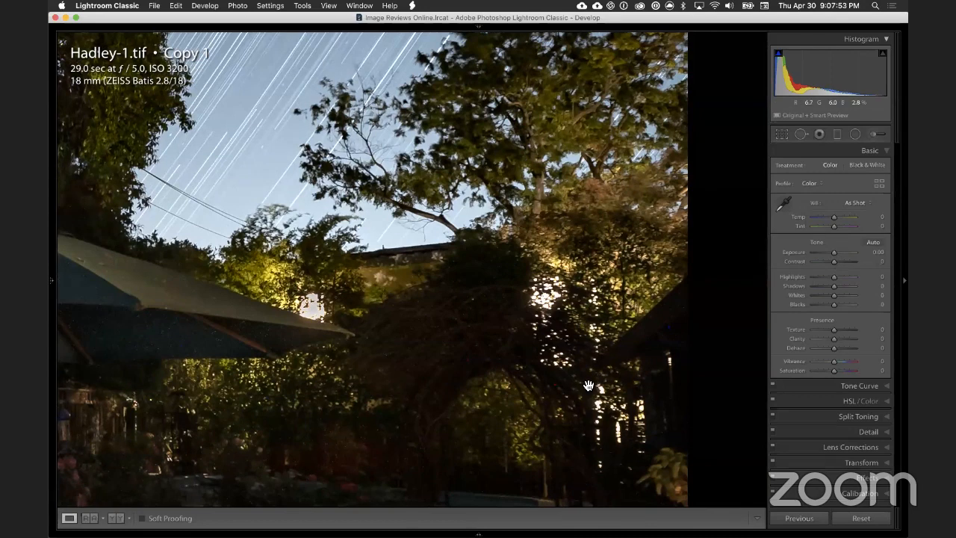
Step: Heal the bright lights in the shrubs right of the archway with two size 78 spots sampled from dark foliage
left_click(798, 135)
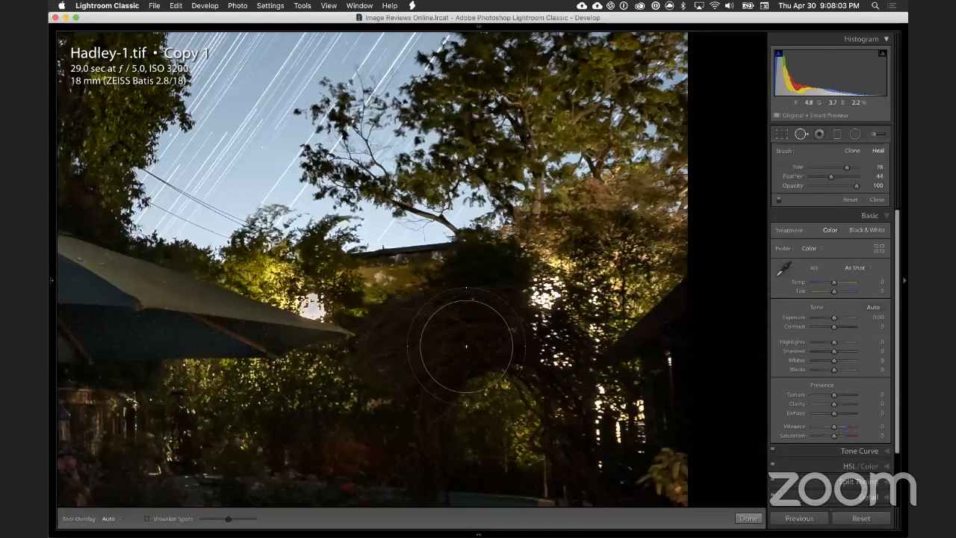
left_click(565, 278)
left_click_drag(435, 276, 434, 377)
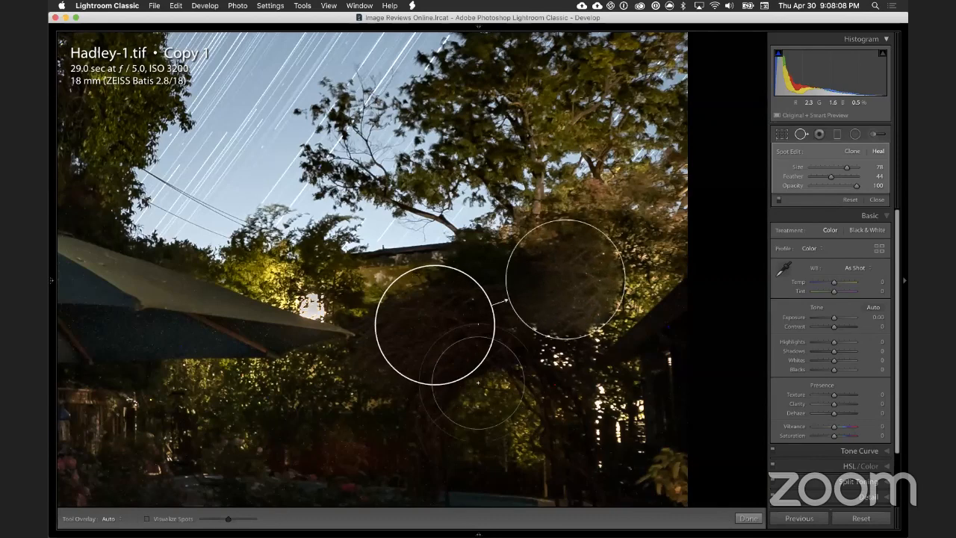
left_click(559, 364)
left_click_drag(350, 327, 366, 369)
Step: Heal the bright light above the umbrella's right edge with a size 76 spot sampled from the dark foliage
right_click(314, 304)
left_click(333, 306)
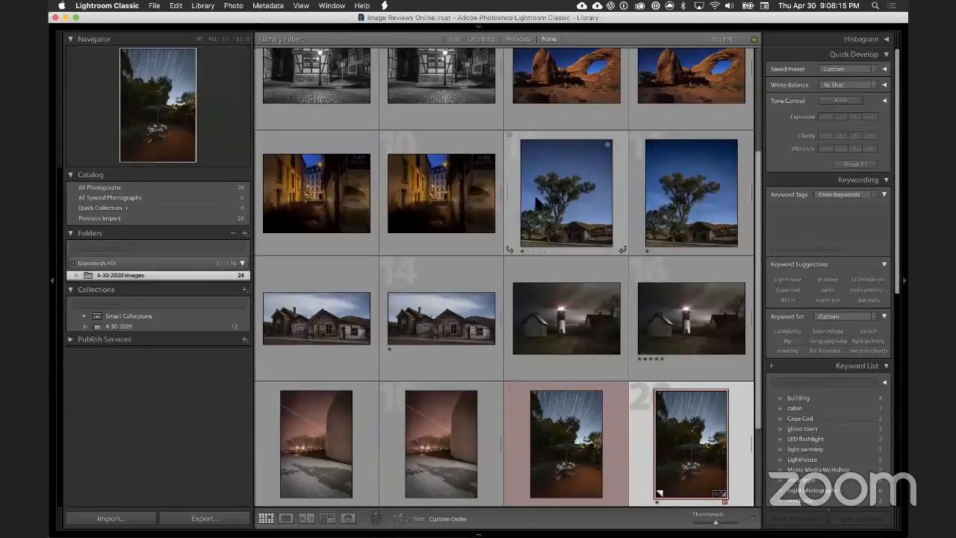
key("d")
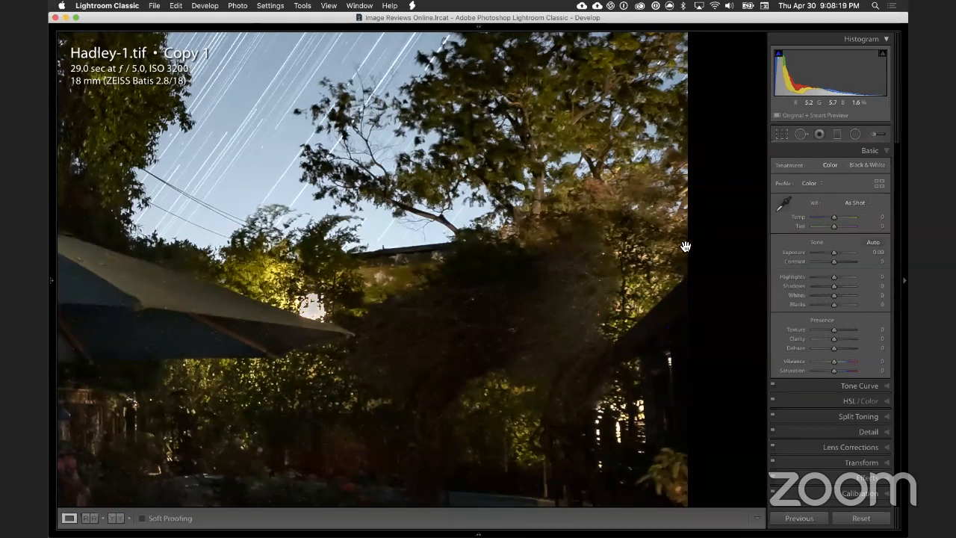
left_click(802, 133)
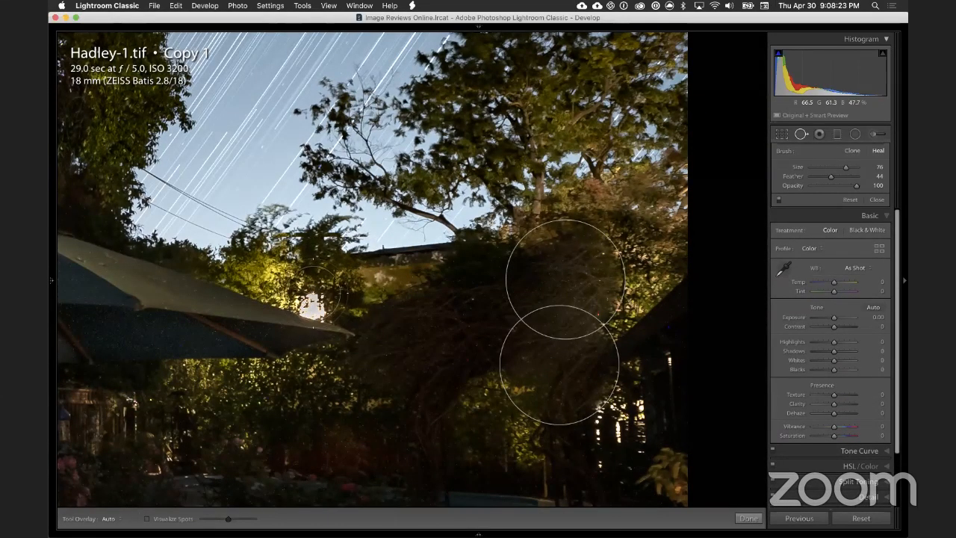
left_click(313, 292)
left_click_drag(515, 403, 462, 410)
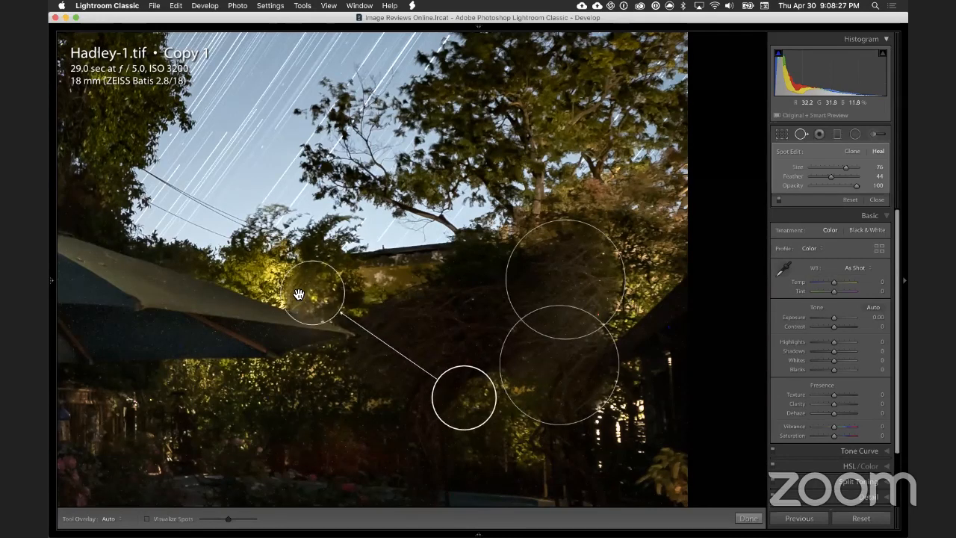
Step: Finish the spot healing and compare the whole patio photo before and after the edits
left_click(446, 282)
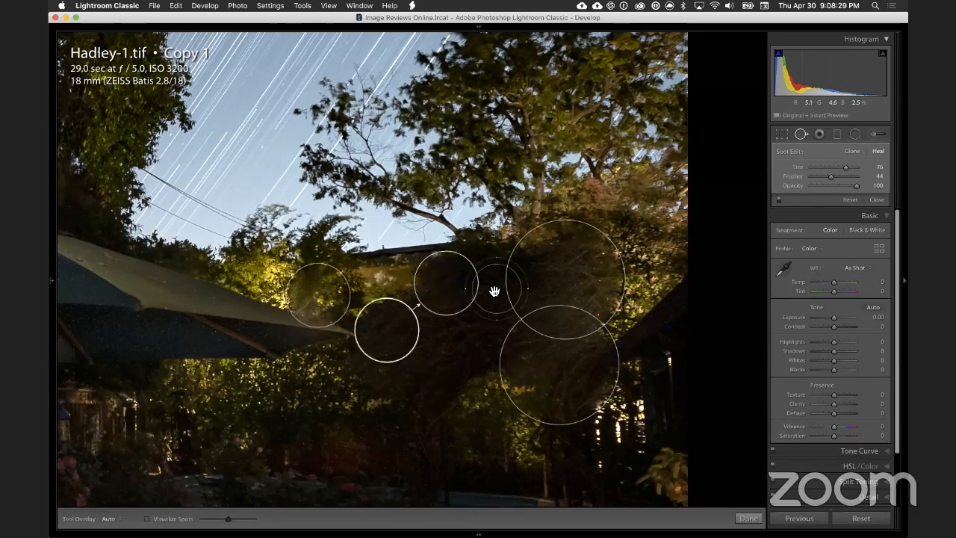
left_click(801, 134)
key("z")
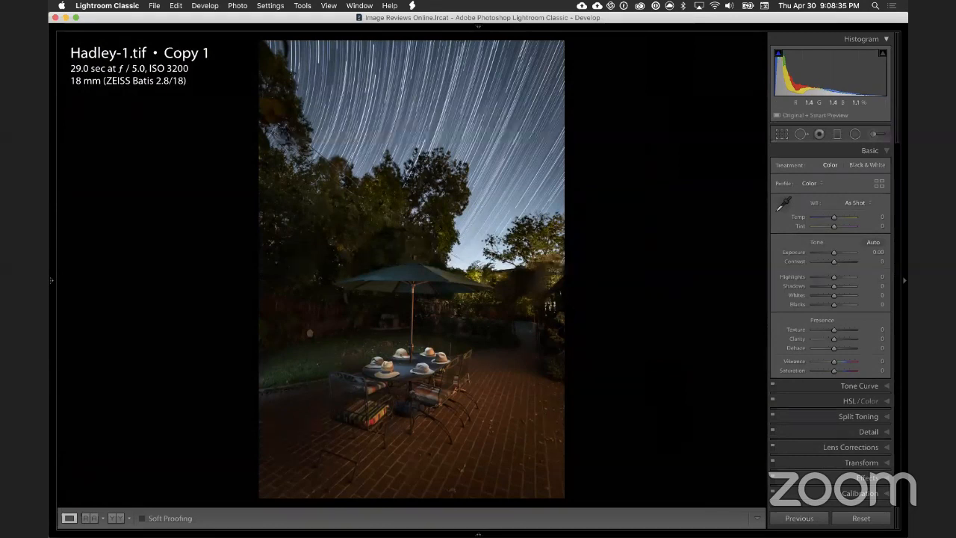
key("backslash")
key("backslash")
key("backslash")
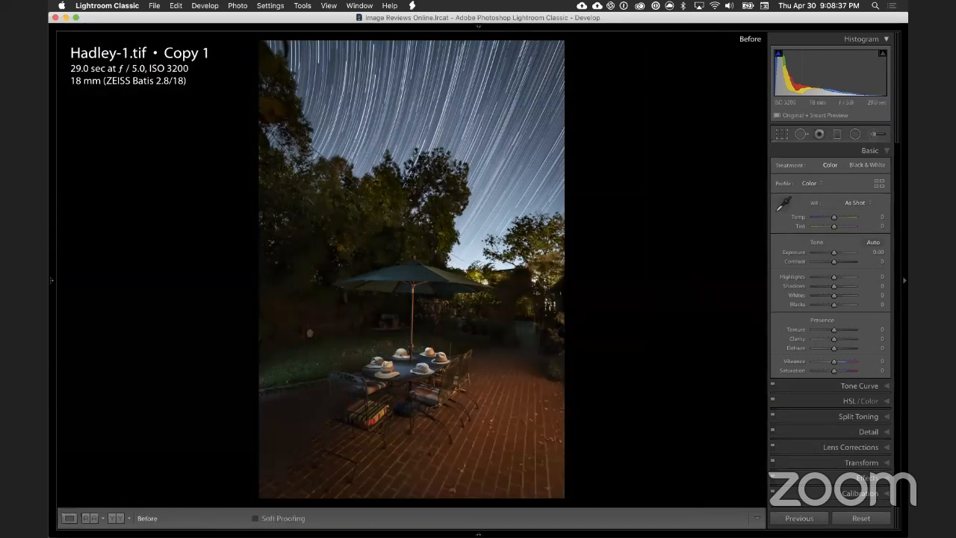
key("backslash")
key("backslash")
key("backslash")
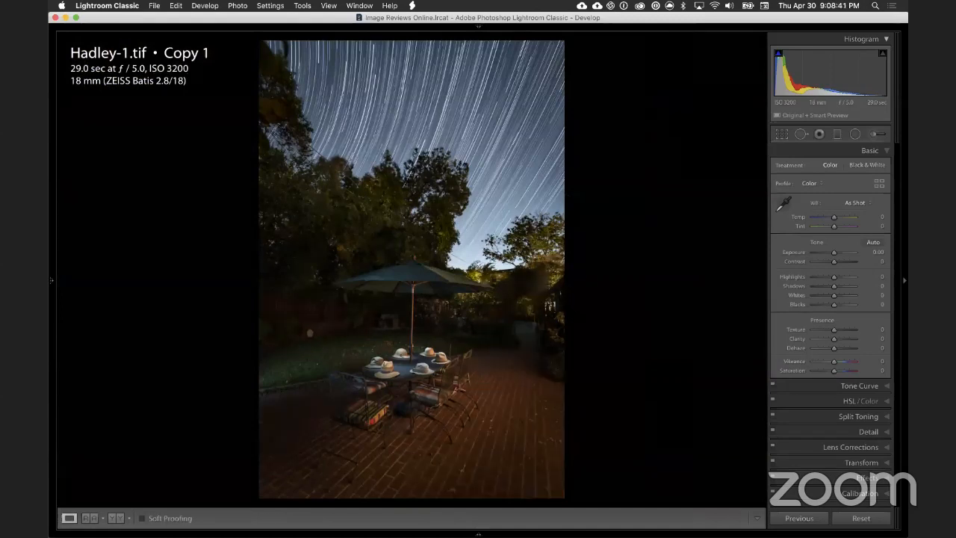
key("backslash")
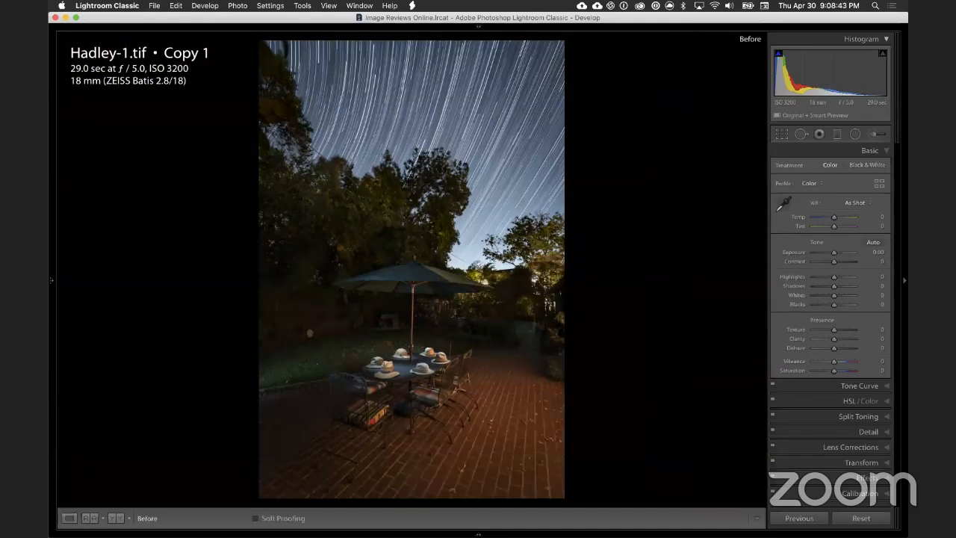
key("backslash")
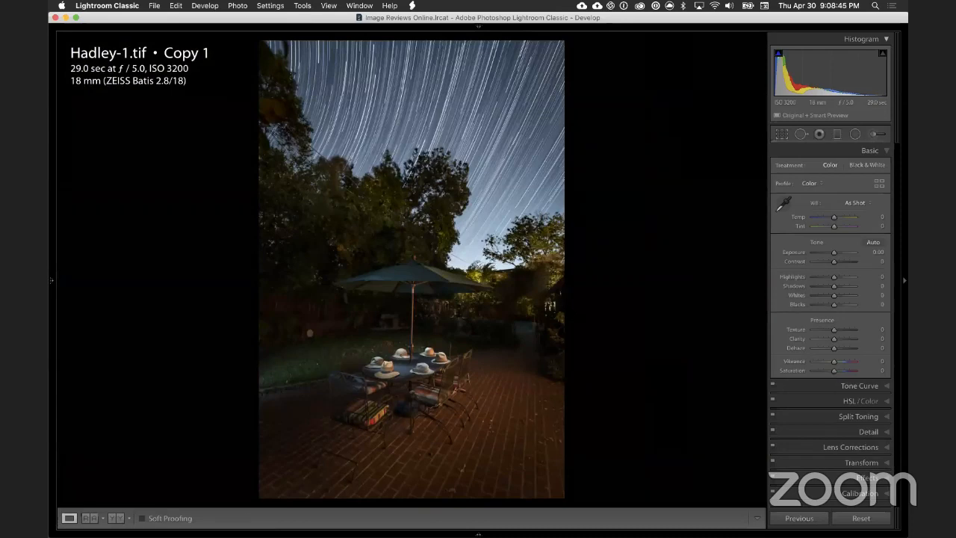
key("backslash")
key("backslash")
Step: Inspect the healed shrubs around the archway and beside the umbrella at close zoom
left_click(553, 302)
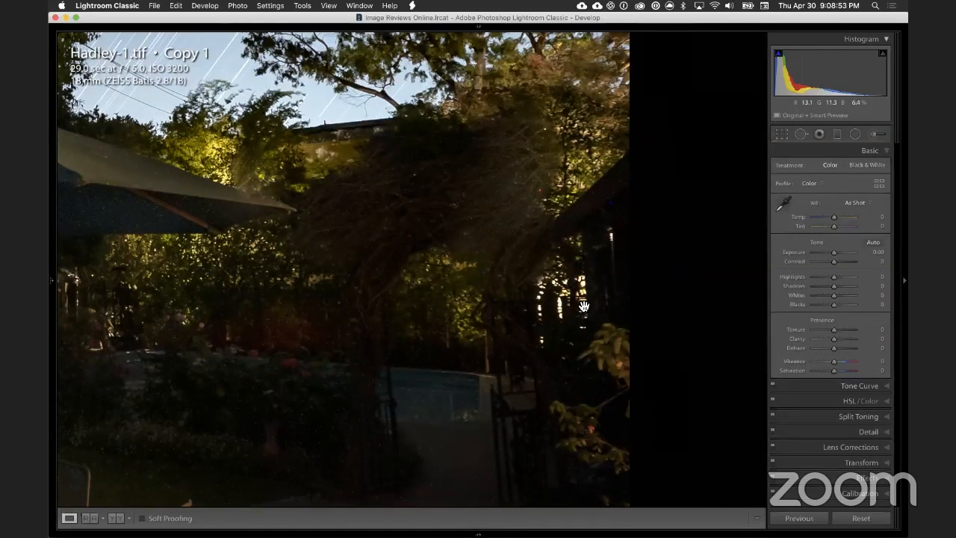
left_click(336, 187)
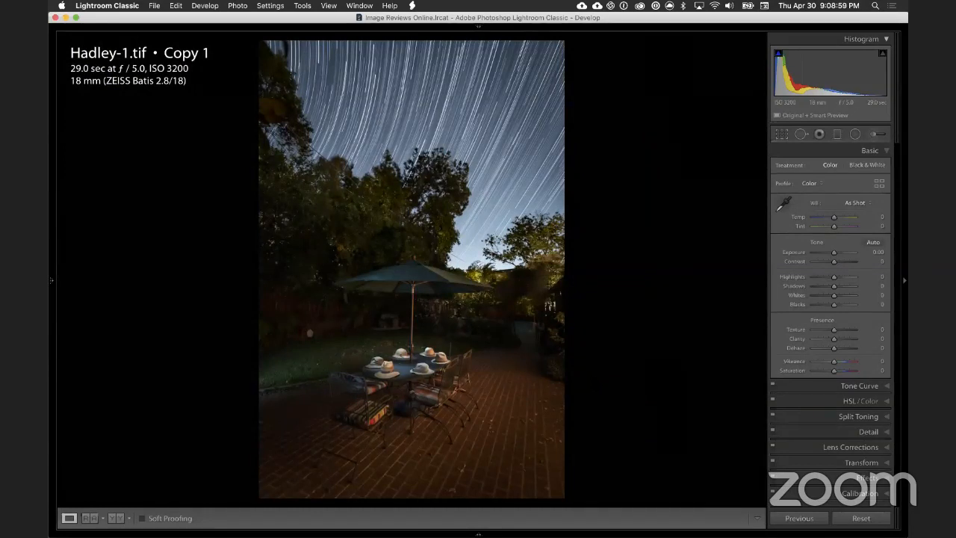
left_click(522, 291)
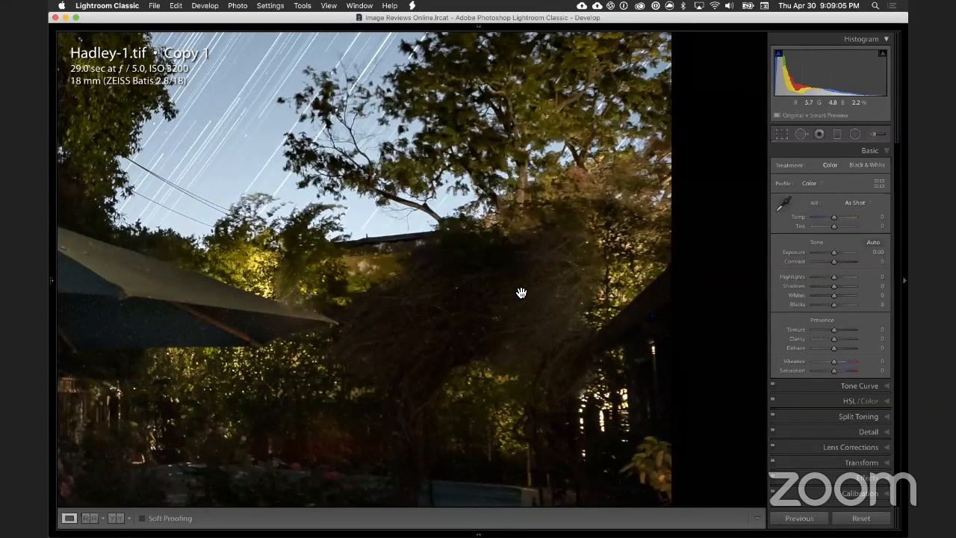
left_click(447, 315)
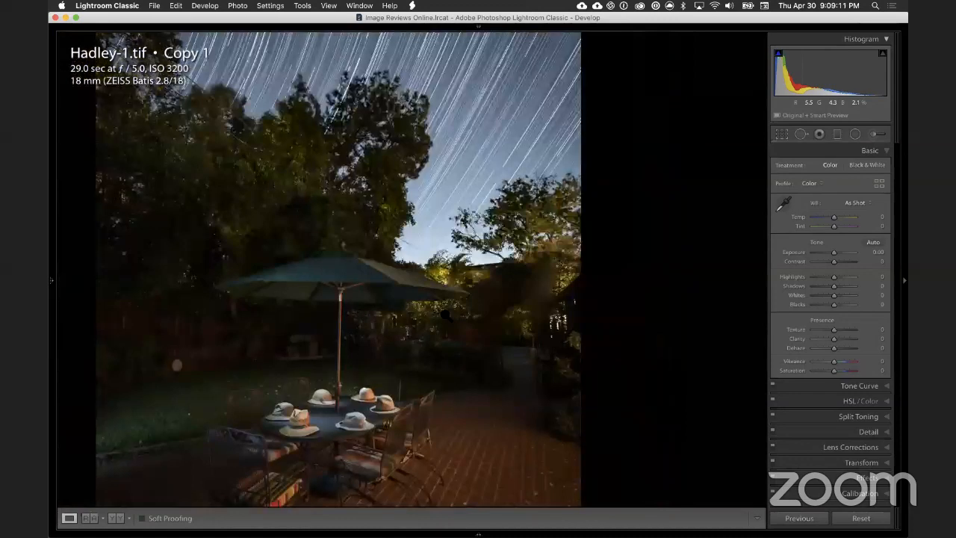
Step: Examine the hats, the table and the chairs under the umbrella at close zoom
left_click(419, 380)
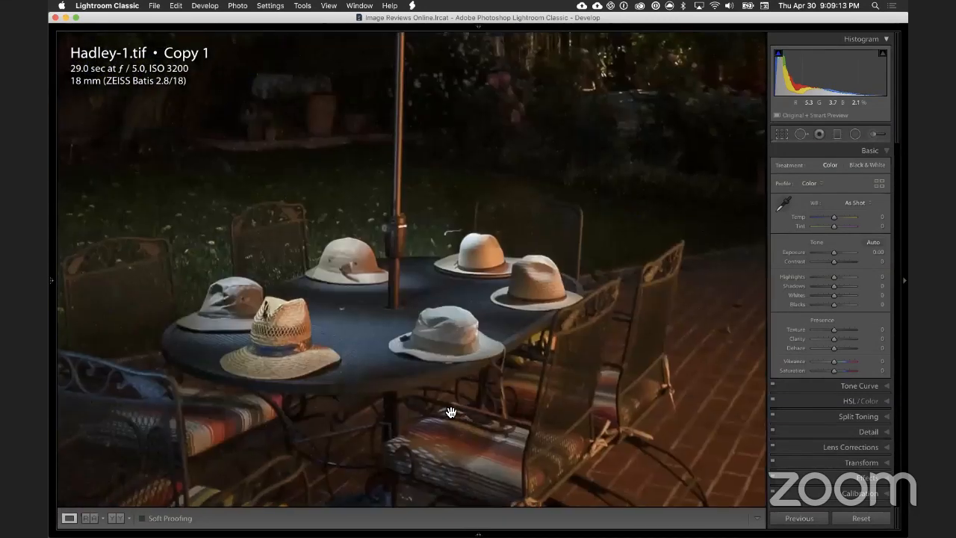
left_click(417, 358)
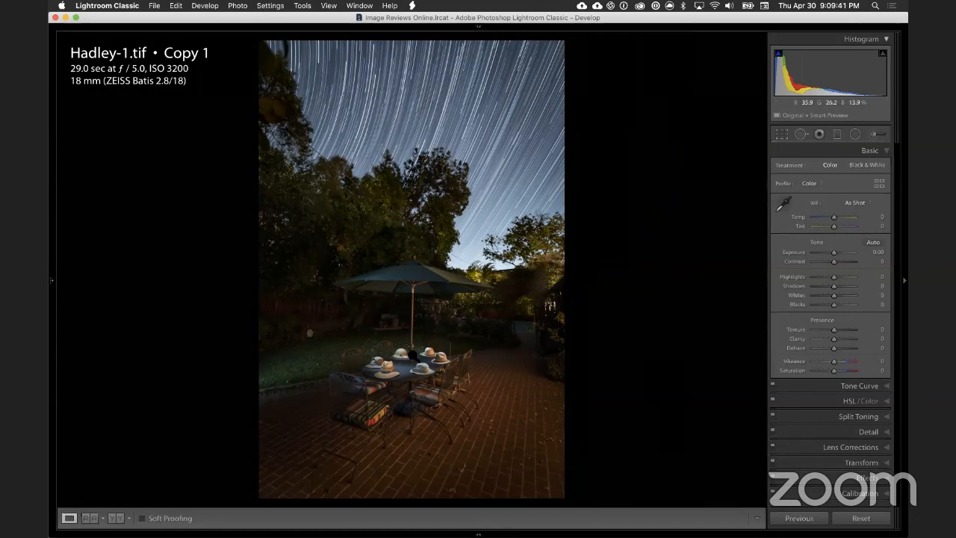
left_click(407, 360)
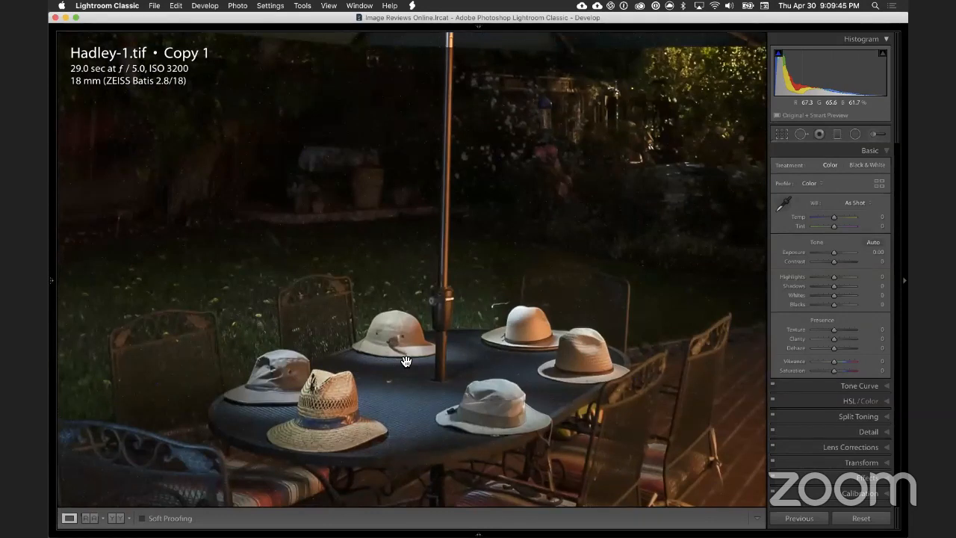
left_click(406, 362)
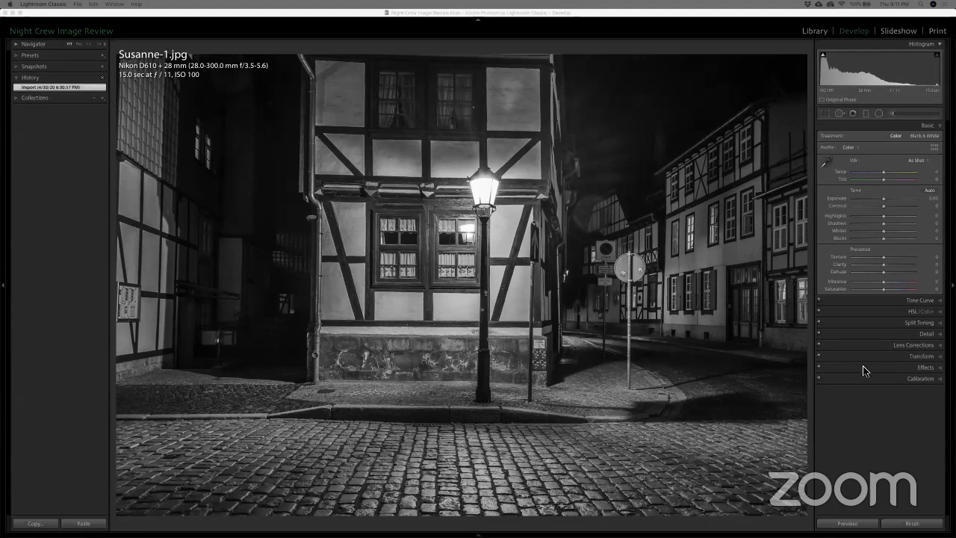
Step: Set the horizontal perspective of the black-and-white street photo to +2 and constrain the crop to the image
left_click(919, 357)
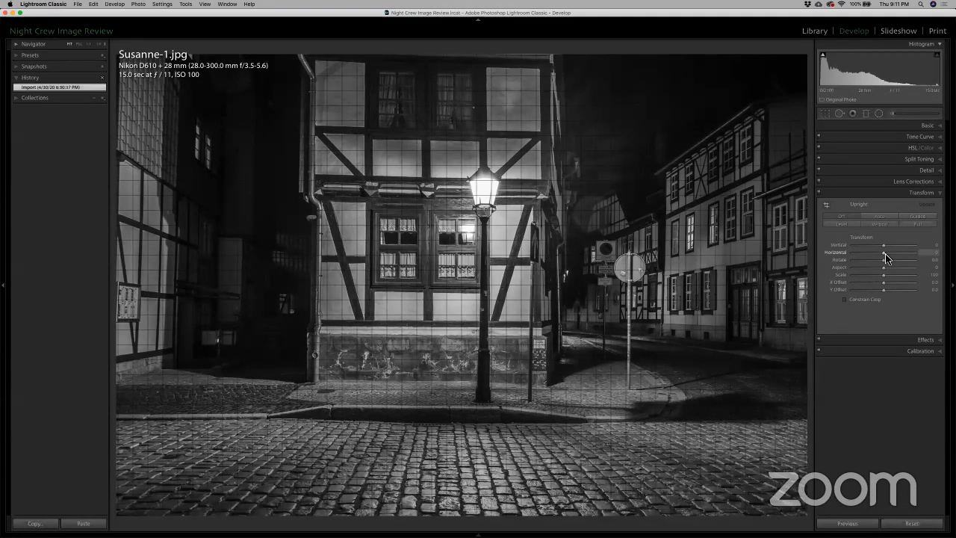
left_click_drag(885, 253, 886, 253)
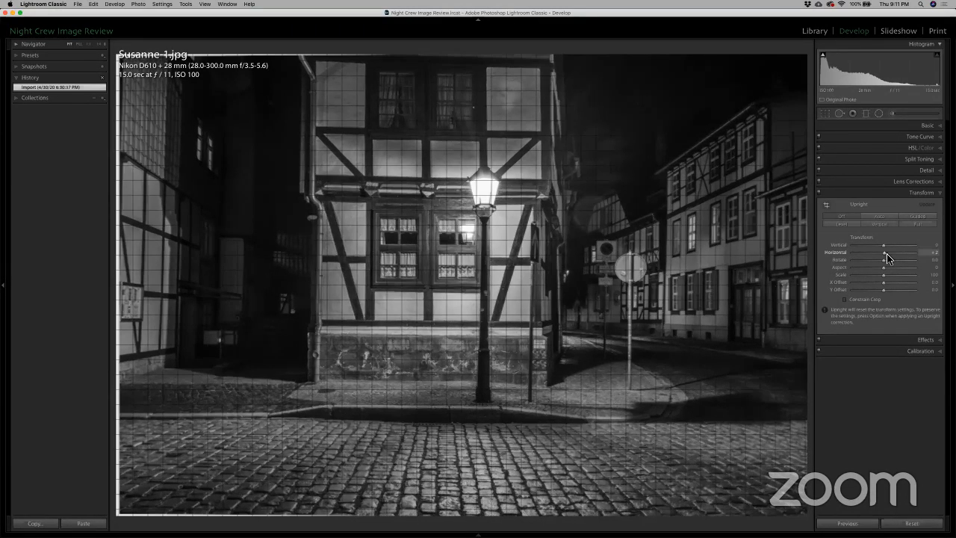
key("Up")
key("Up")
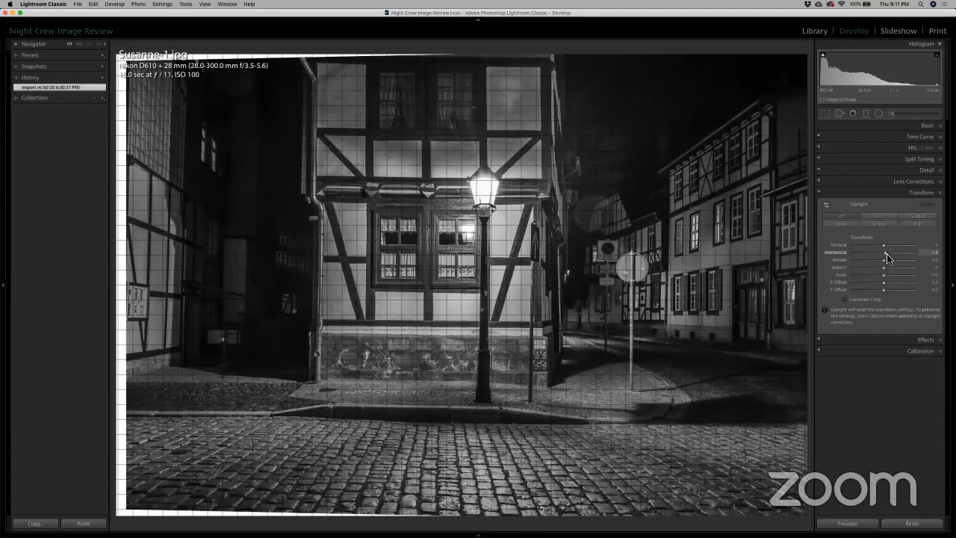
left_click_drag(885, 253, 881, 255)
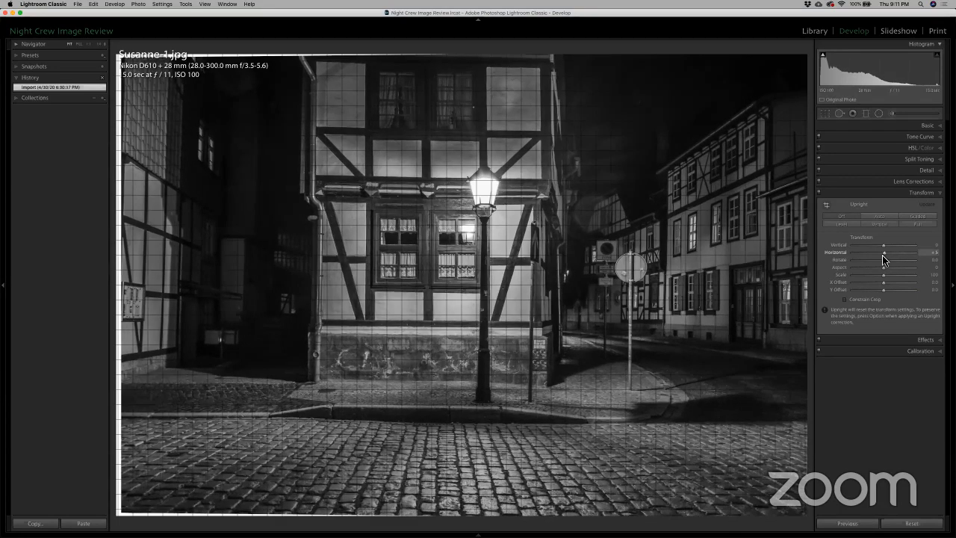
left_click_drag(882, 254, 884, 255)
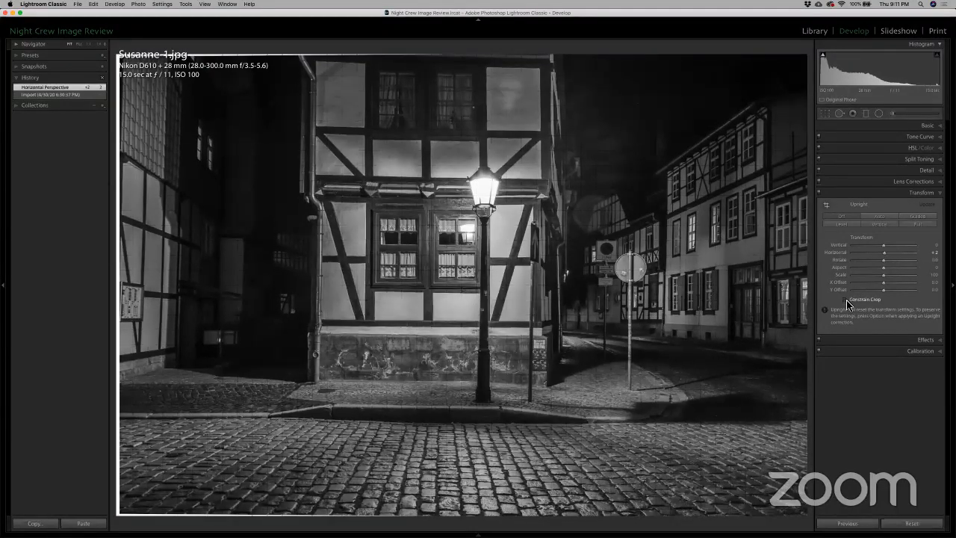
left_click(845, 300)
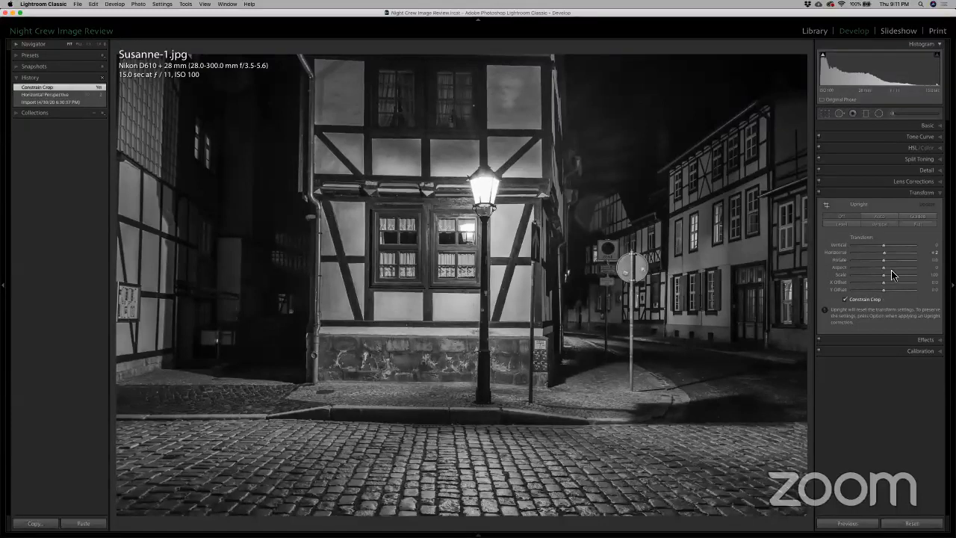
Step: Increase the street photo's horizontal perspective correction to +9
left_click_drag(885, 253, 886, 253)
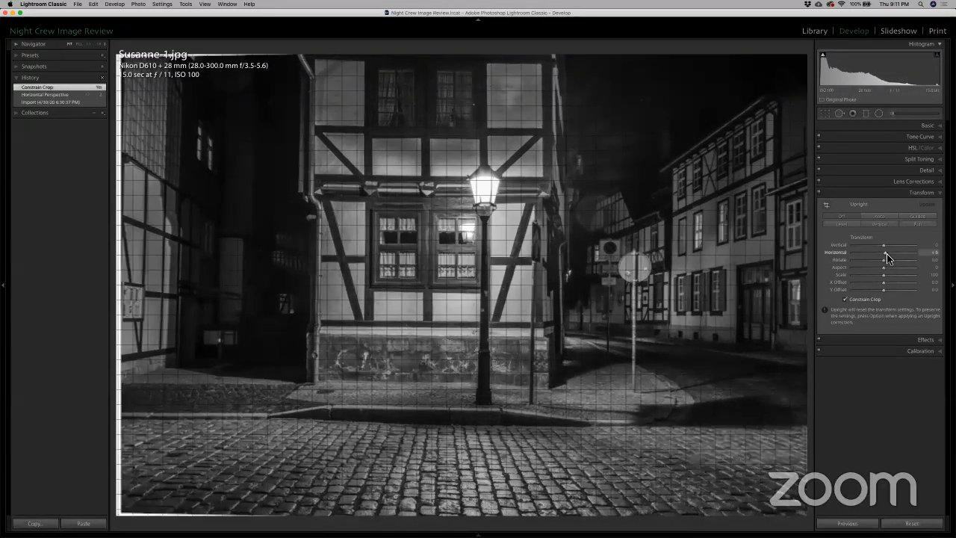
key("Up")
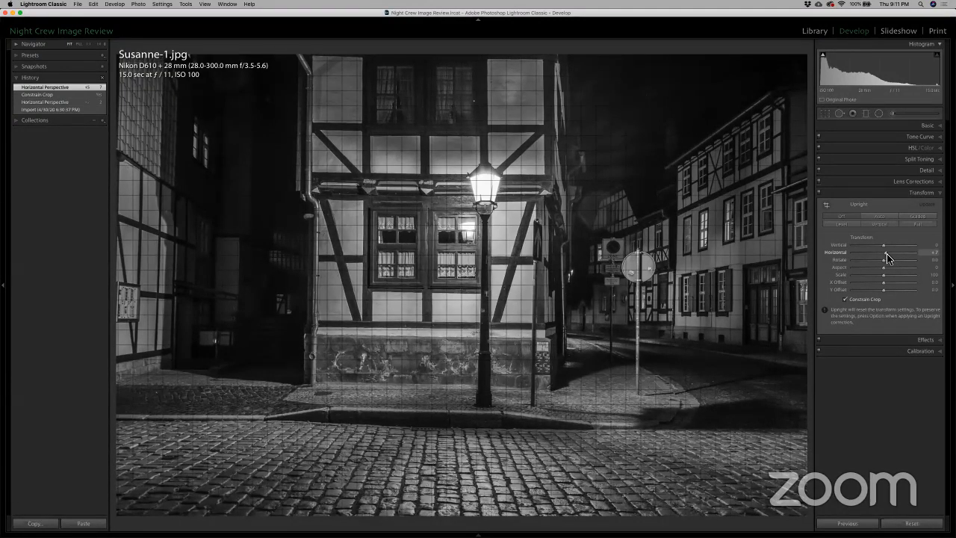
key("Up")
key("Up")
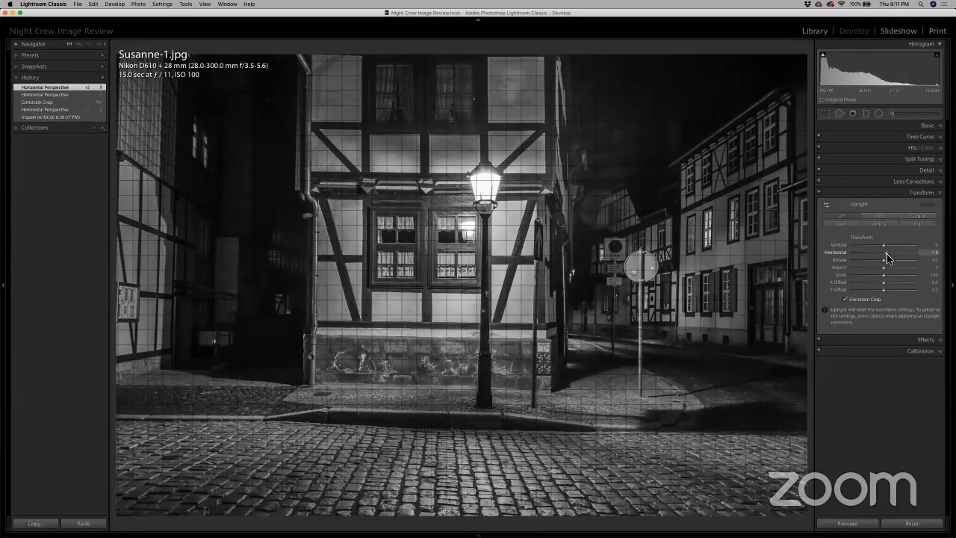
Step: Reposition the street photo within its crop frame to take in slightly more of the right side, and apply the crop
key("r")
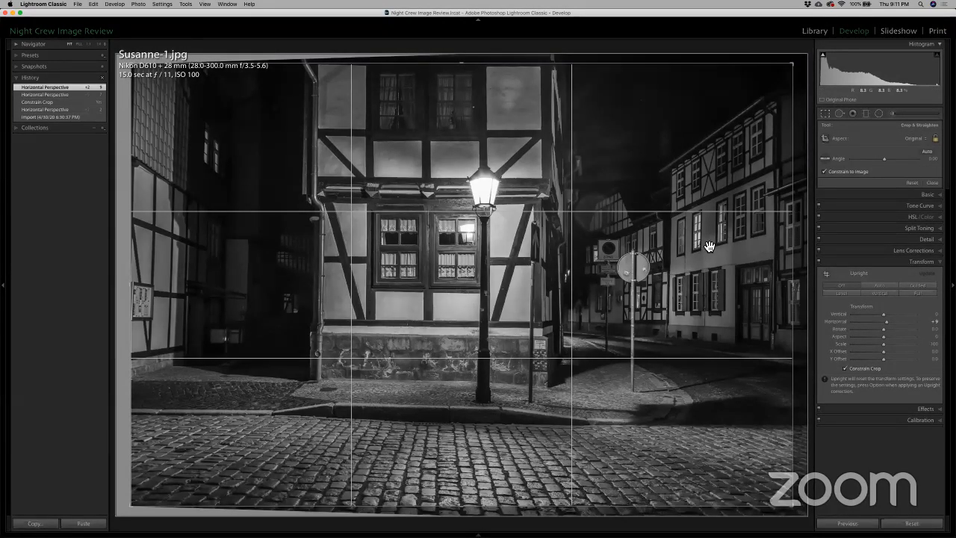
left_click_drag(706, 248, 699, 248)
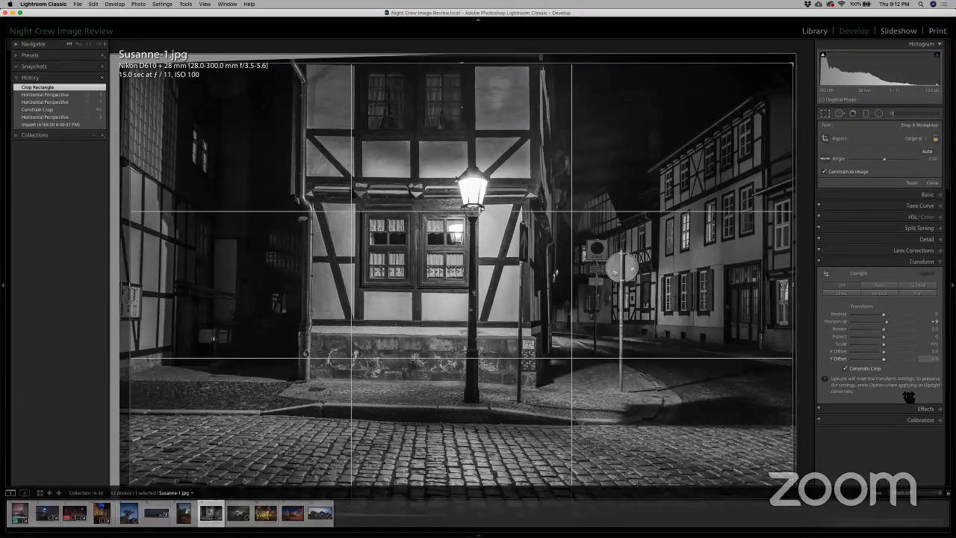
key("Return")
left_click_drag(886, 255, 886, 254)
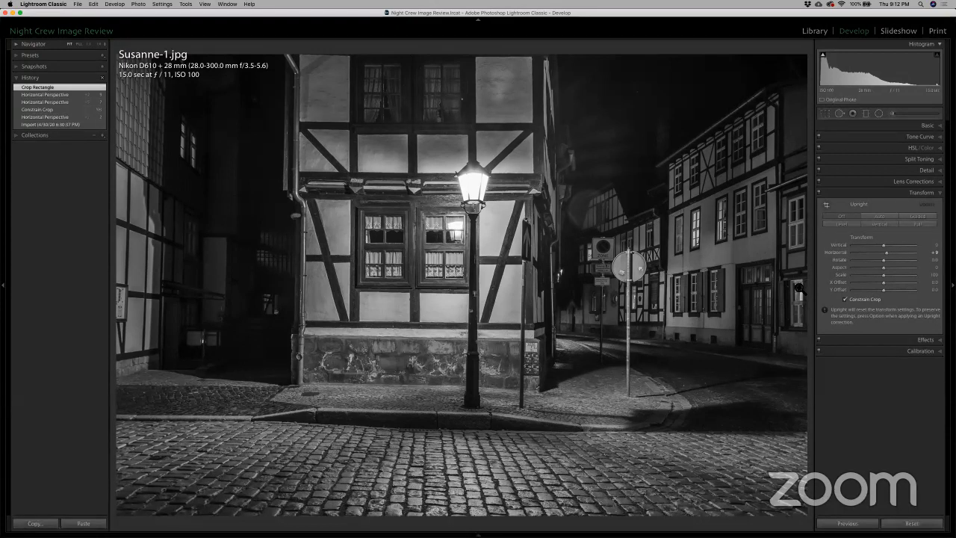
Step: Examine the dark alley between the left building and the half-timbered house at close zoom
left_click(234, 272)
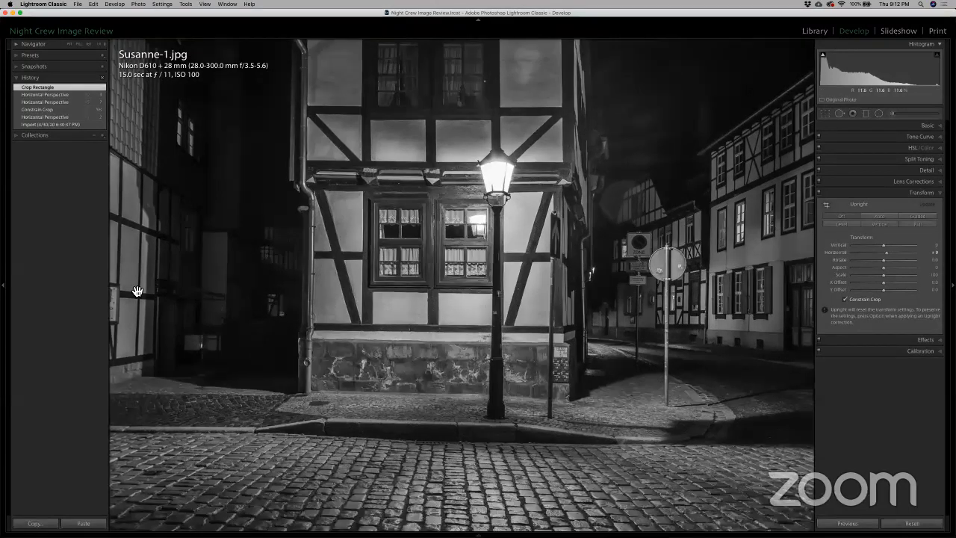
left_click(187, 221)
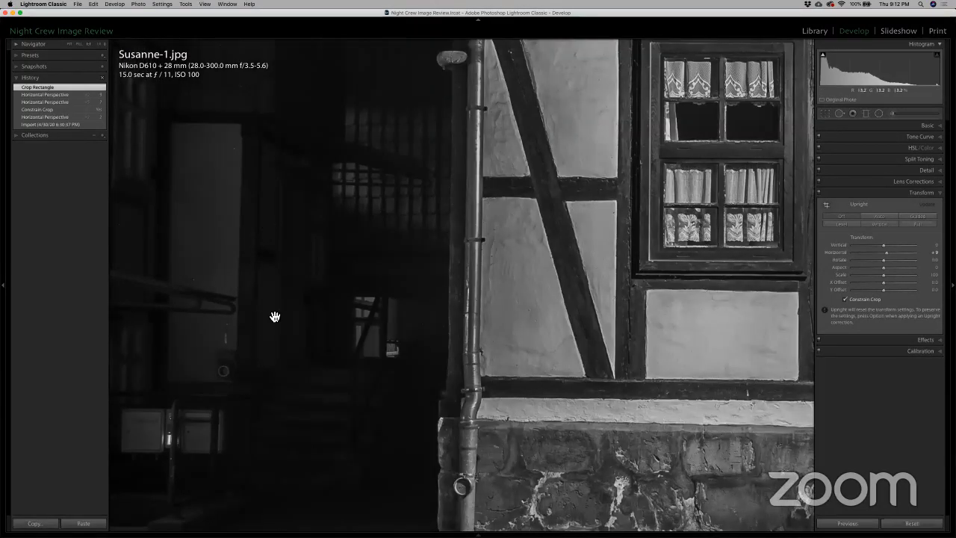
left_click_drag(198, 316, 321, 299)
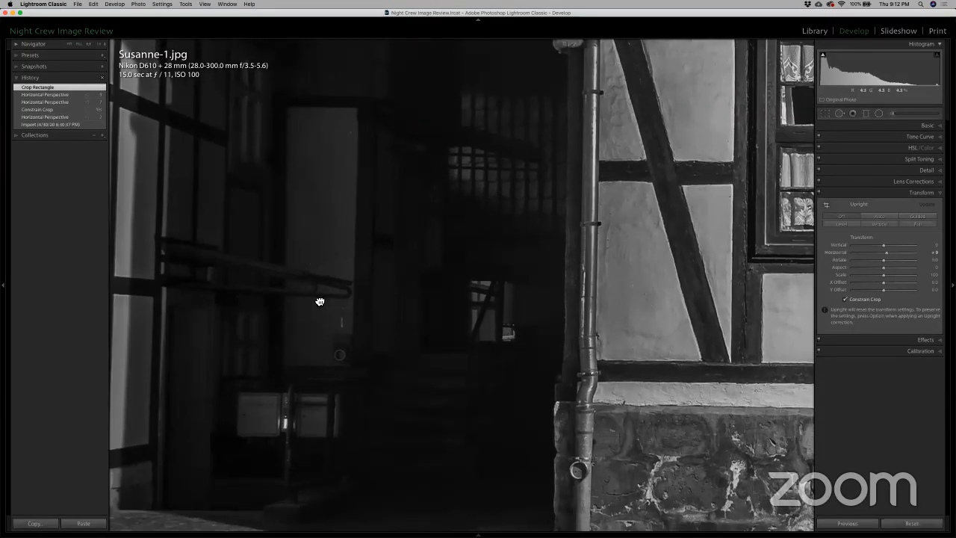
left_click(319, 301)
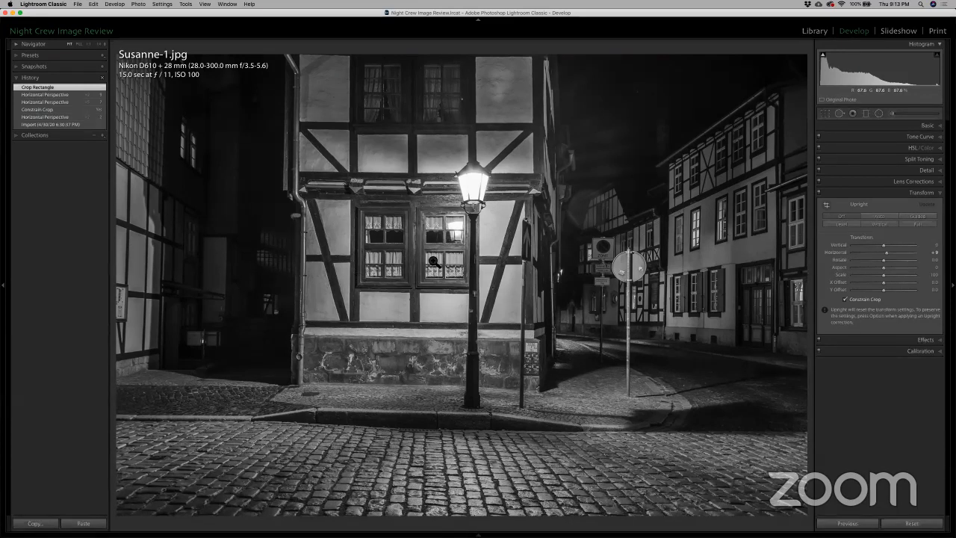
Step: Crop the street photo with the aspect ratio unlocked, trimming the left building, a strip of the right side and some cobblestones, and preview it full screen
key("r")
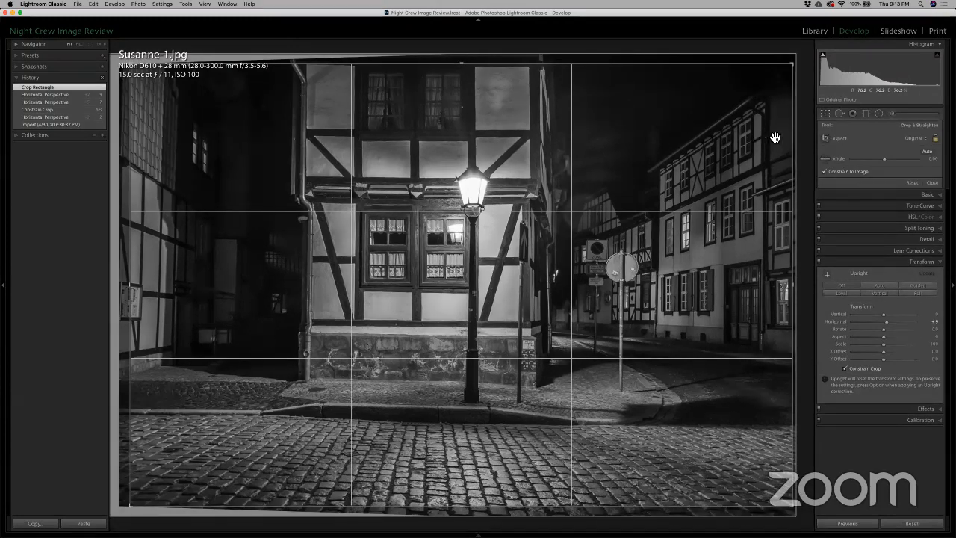
left_click(934, 140)
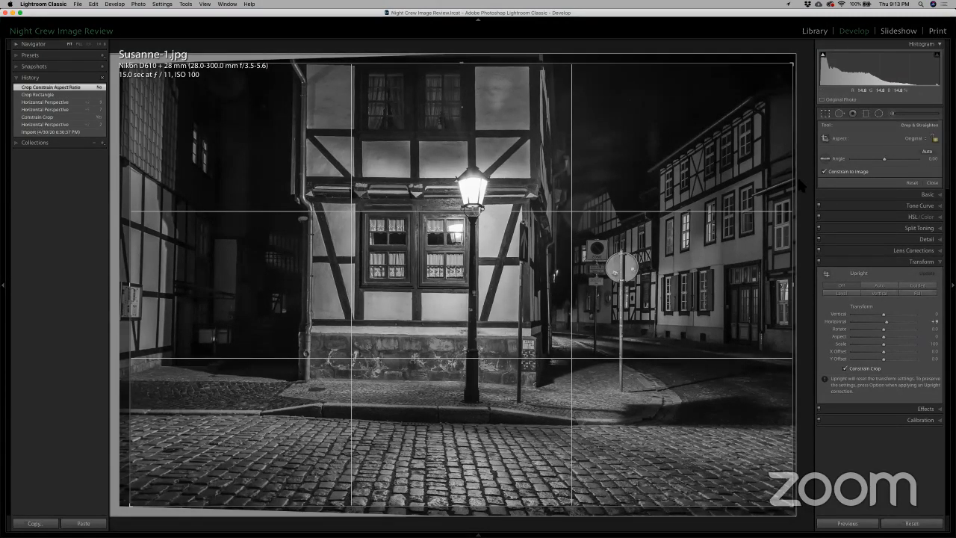
left_click_drag(132, 286, 187, 284)
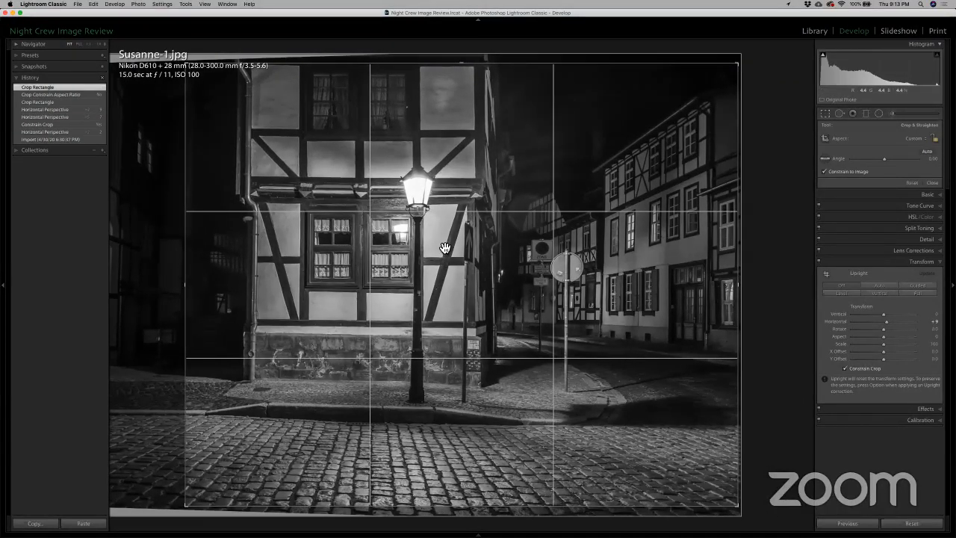
left_click_drag(742, 284, 721, 288)
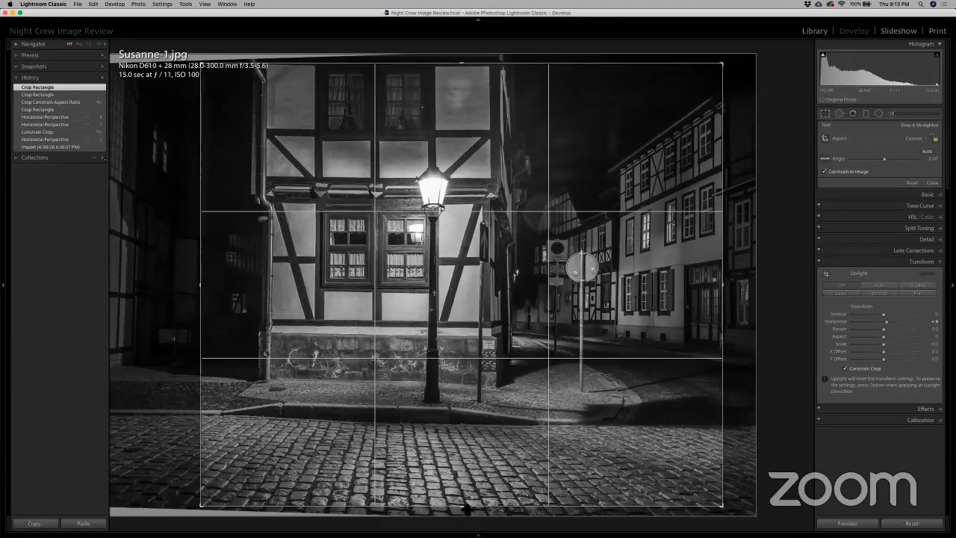
left_click_drag(477, 511, 468, 500)
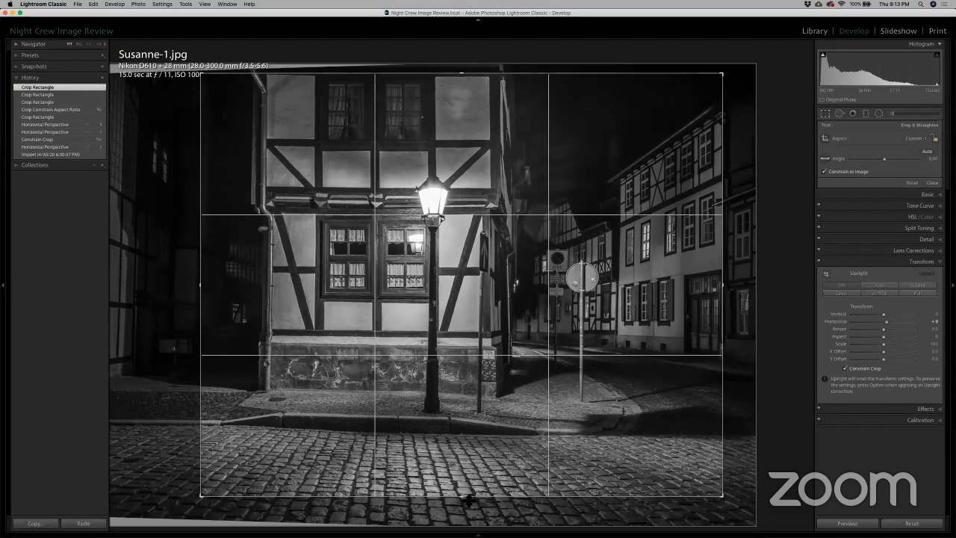
key("Return")
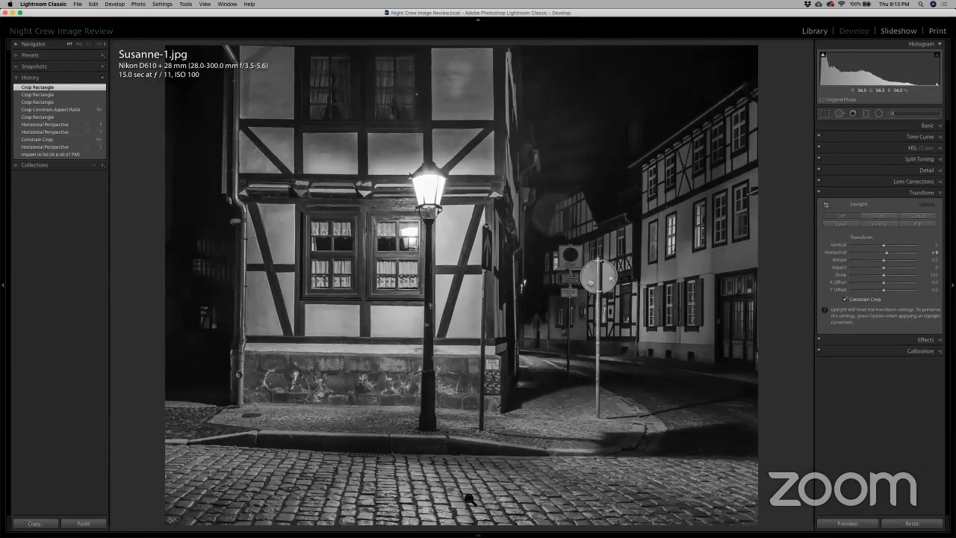
key("f")
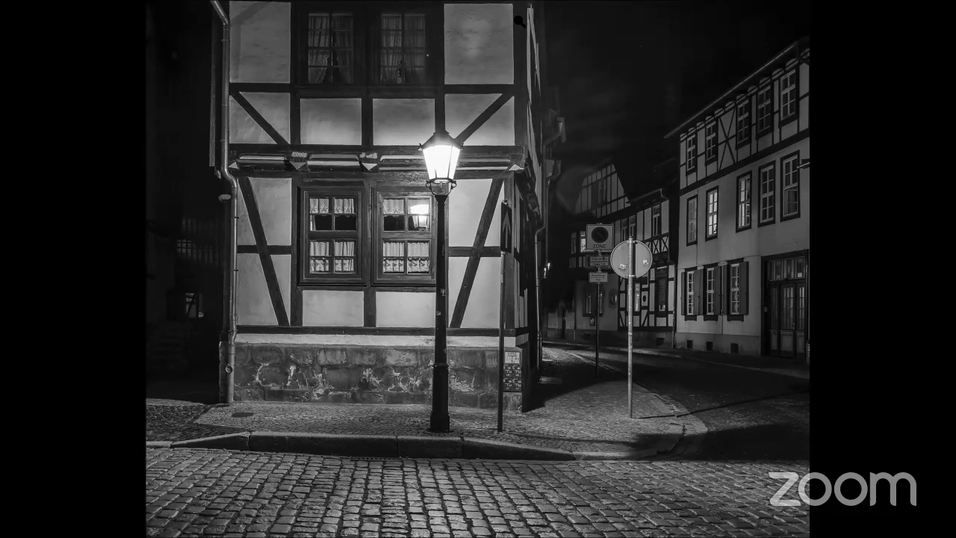
key("f")
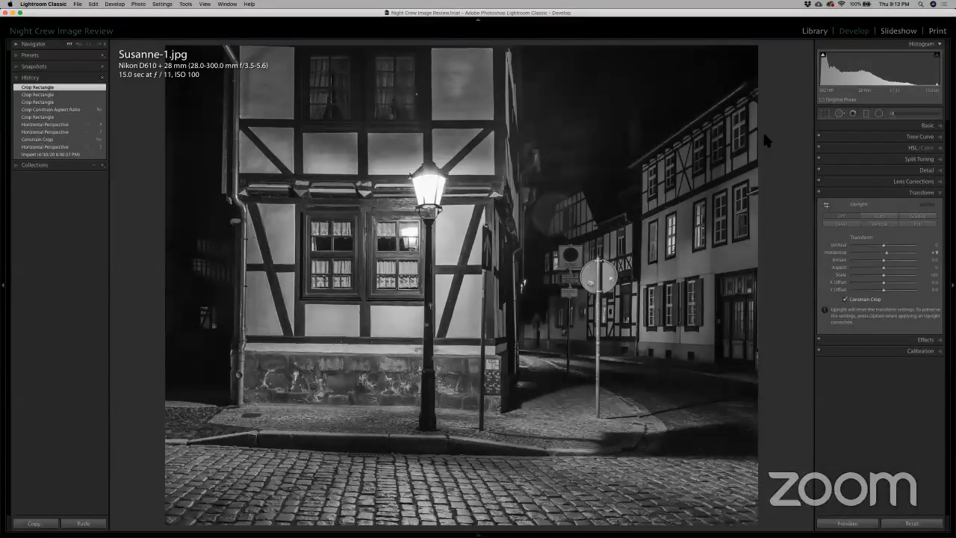
Step: Set the street photo's Blacks to -28
left_click(930, 126)
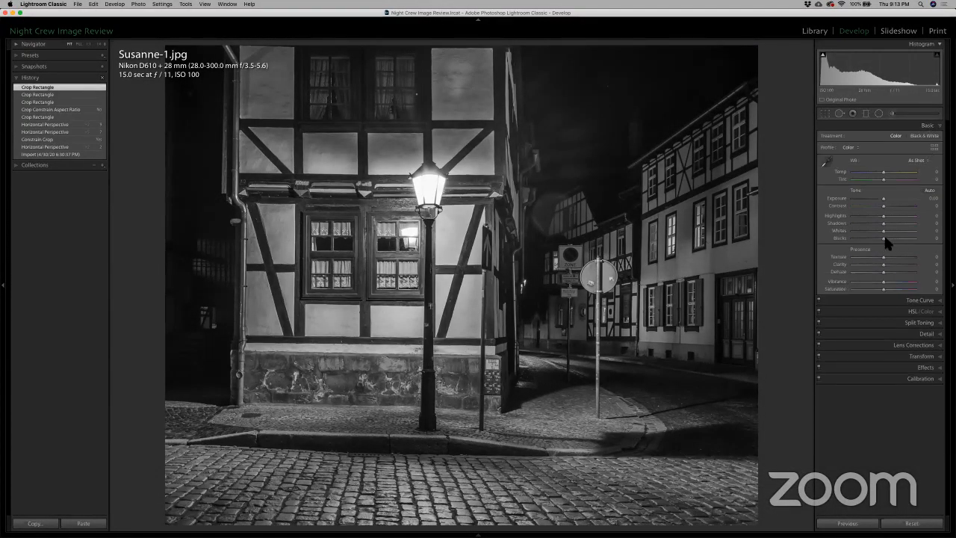
left_click_drag(882, 238, 875, 240)
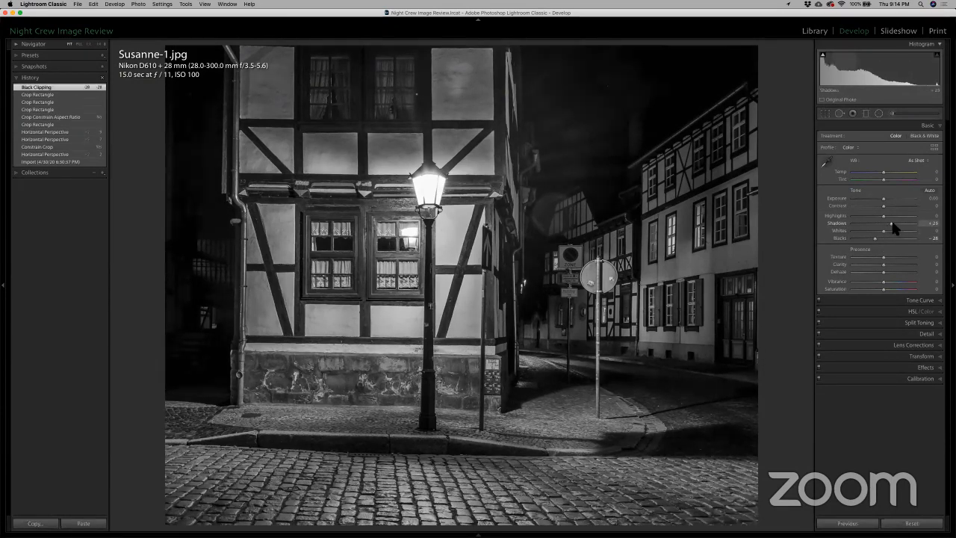
Step: Try strongly brightening the street photo's Shadows, and reset them to 0
mouse_move(892, 224)
left_mouse_down()
mouse_move(859, 231)
mouse_move(910, 224)
left_mouse_up()
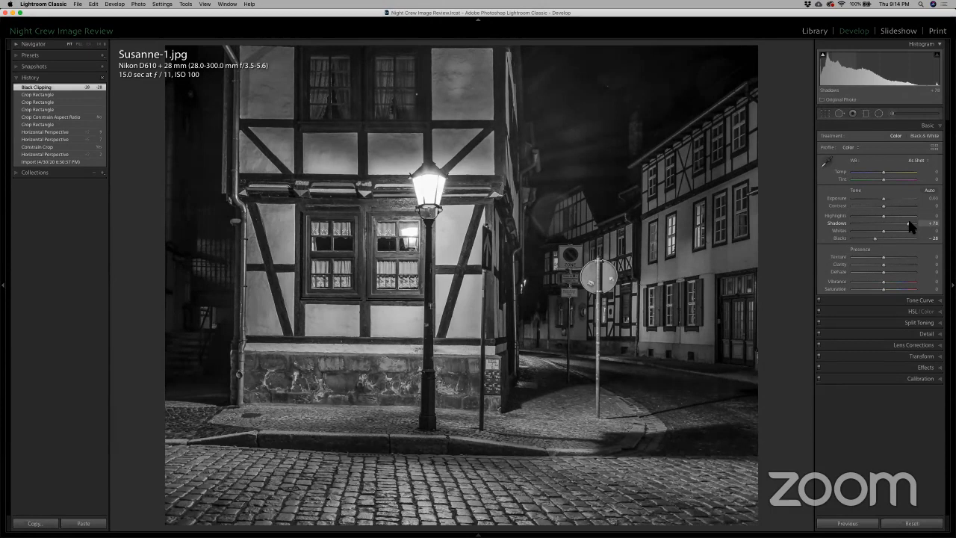
left_click_drag(909, 223, 909, 224)
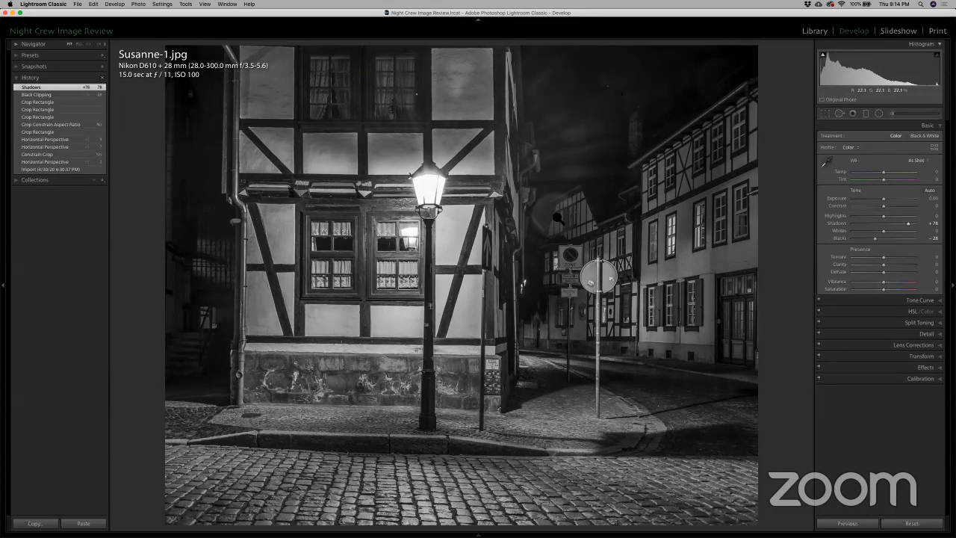
double_click(837, 221)
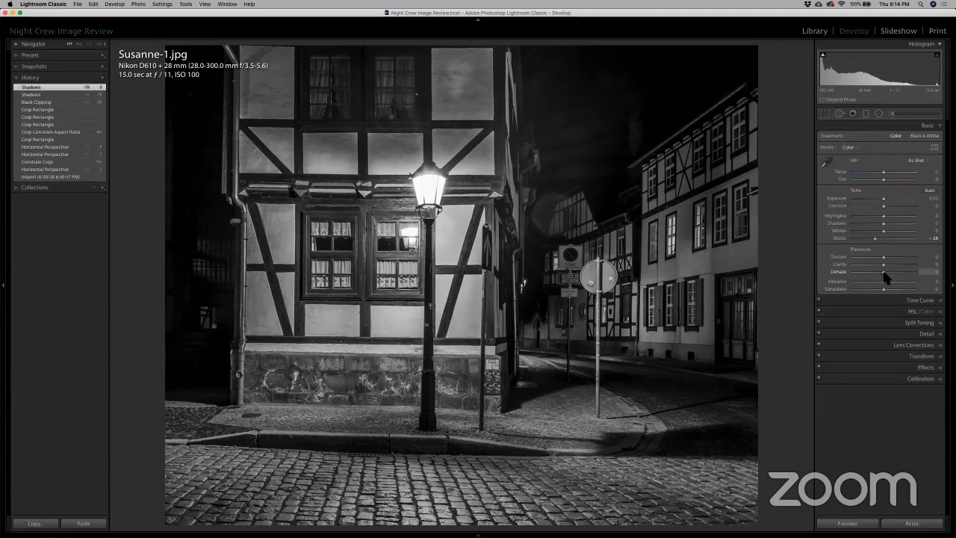
Step: Set Dehaze to +17 on the street photo, and try a Contrast boost before resetting Contrast to 0
left_click_drag(884, 277, 889, 275)
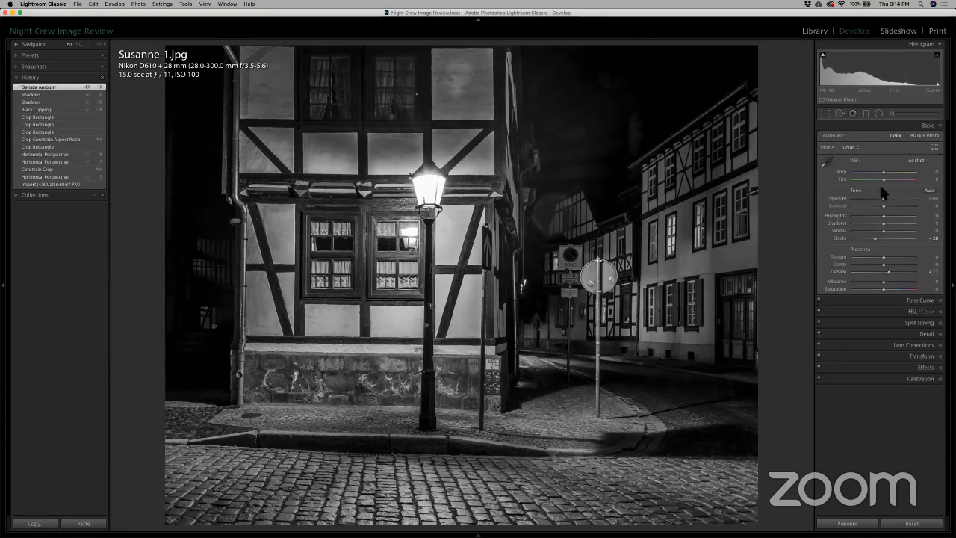
left_click_drag(885, 205, 899, 206)
double_click(837, 200)
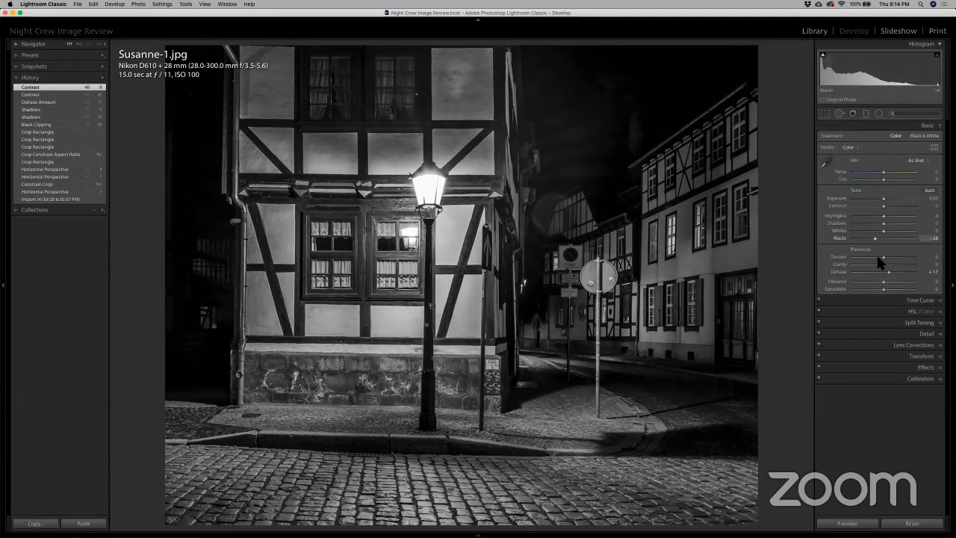
Step: Try the Medium Contrast point curve on the street photo, followed by the Strong Contrast curve
left_click(923, 300)
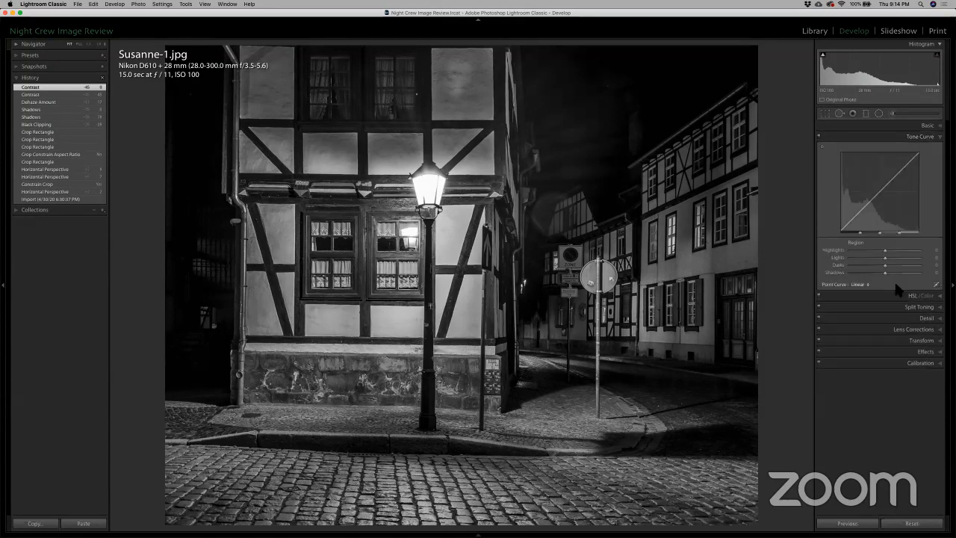
left_click(865, 286)
left_click(864, 293)
left_click(866, 286)
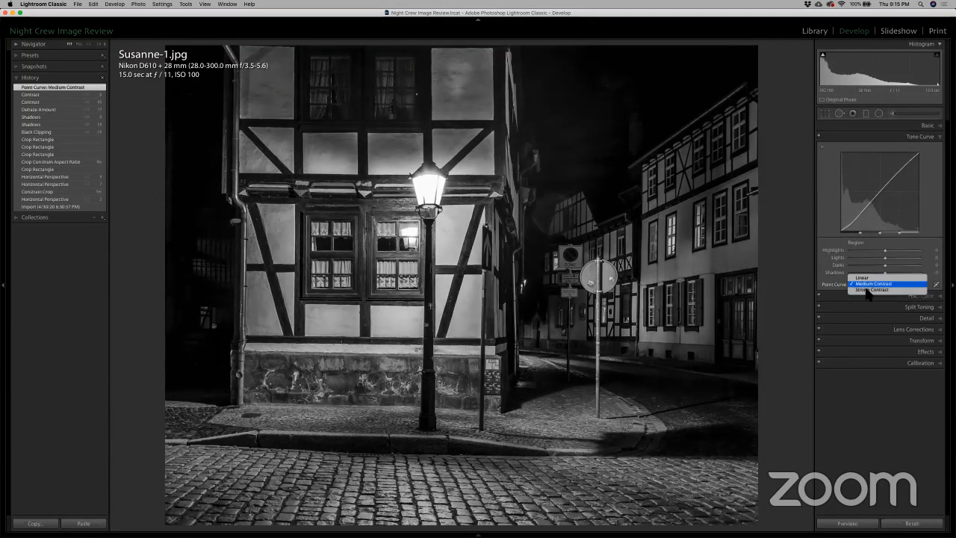
left_click(866, 291)
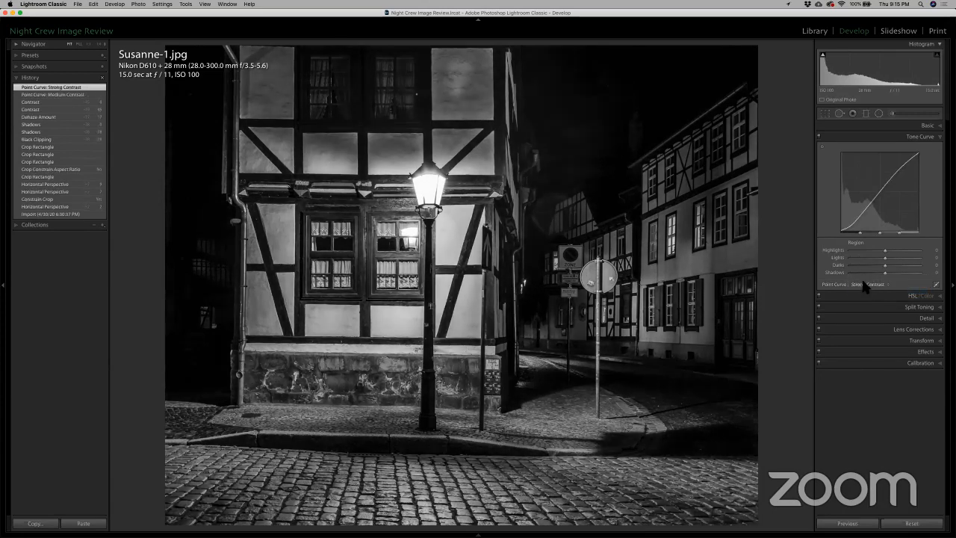
Step: Try lowering the tone curve's Darks to -68 to deepen the street photo's dark areas
left_click(864, 285)
left_click(861, 265)
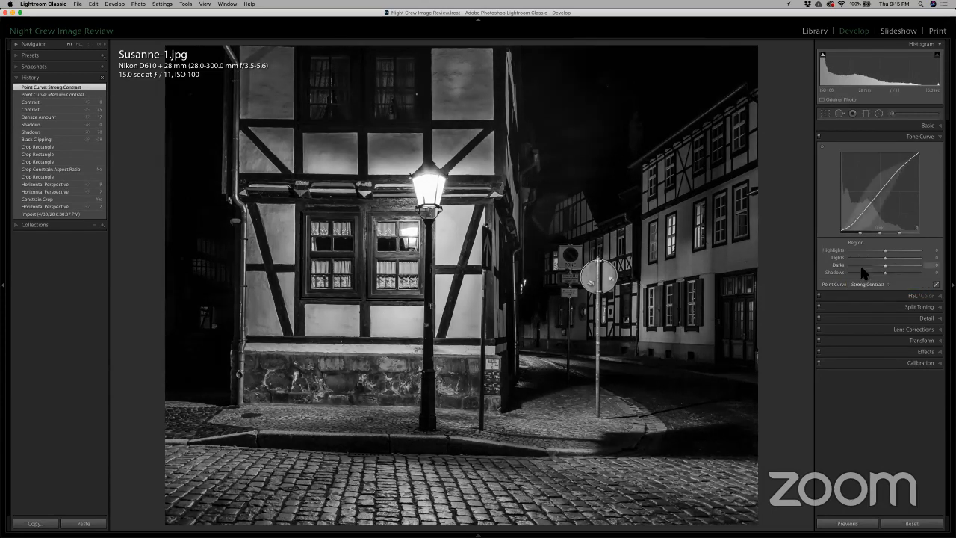
left_click(861, 266)
left_click(863, 284)
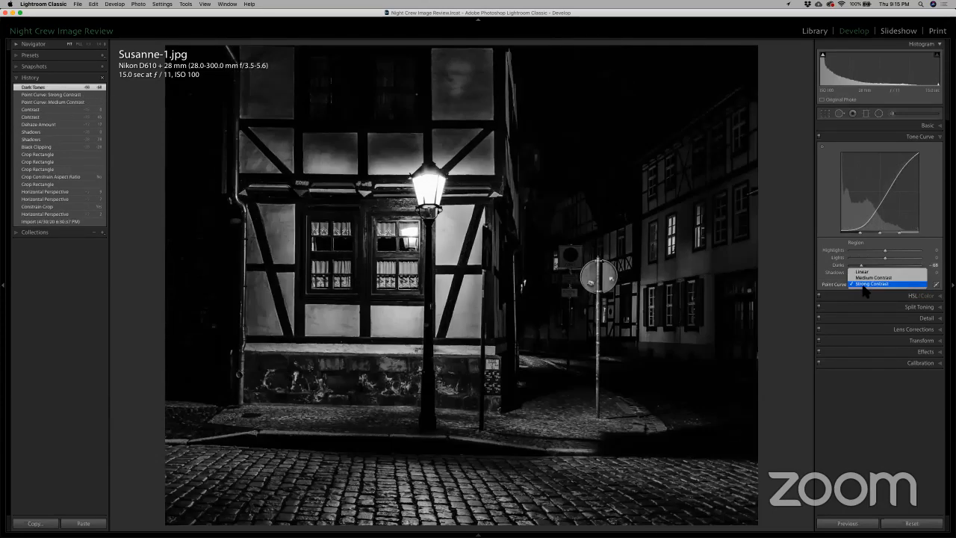
Step: Disable the tone curve adjustments on the street photo and view the result full screen
left_click(819, 141)
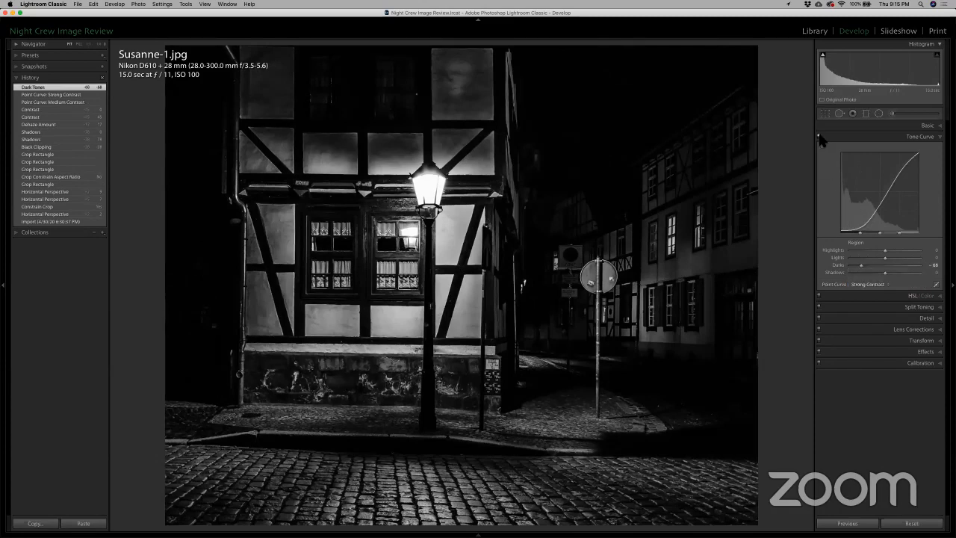
left_click(819, 137)
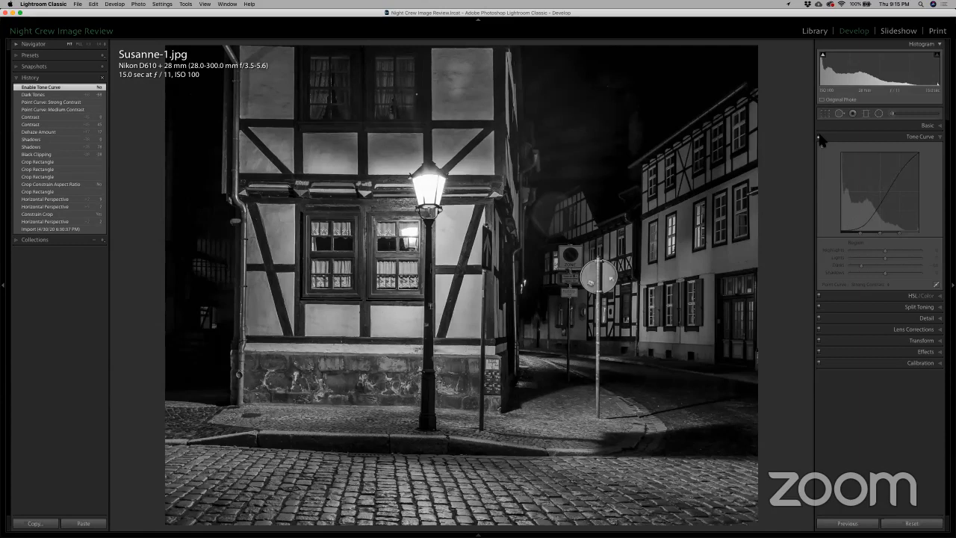
key("f")
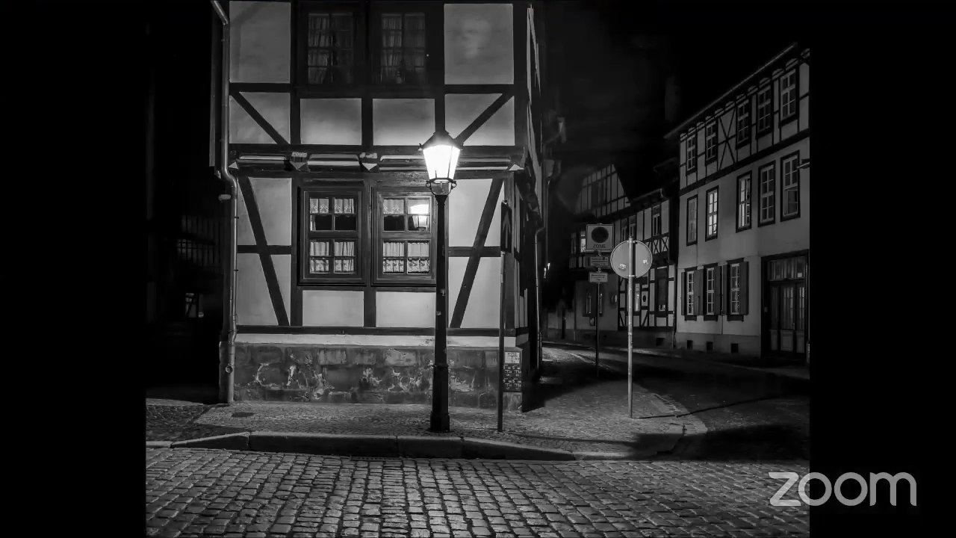
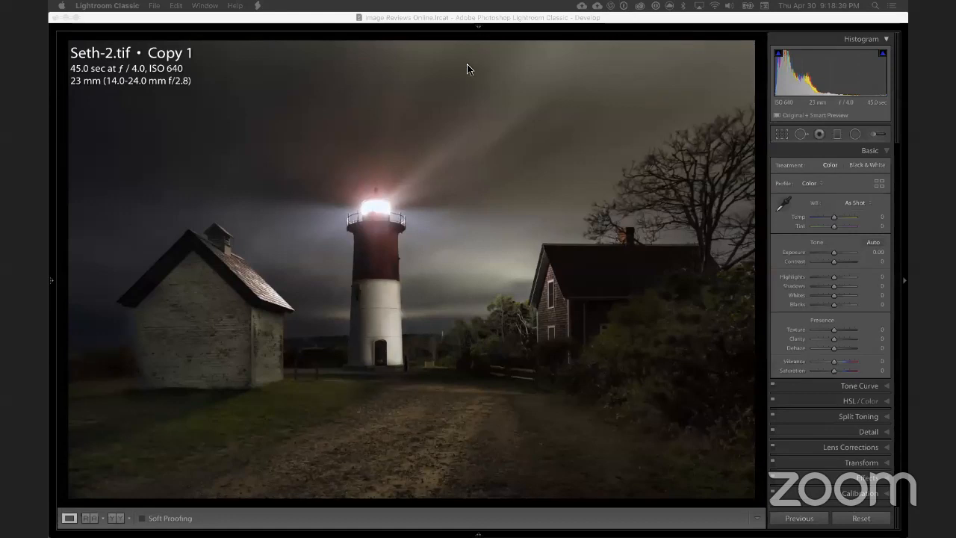
Step: View the color lighthouse photo full screen, including a close look at the sky and light beam
left_click(557, 18)
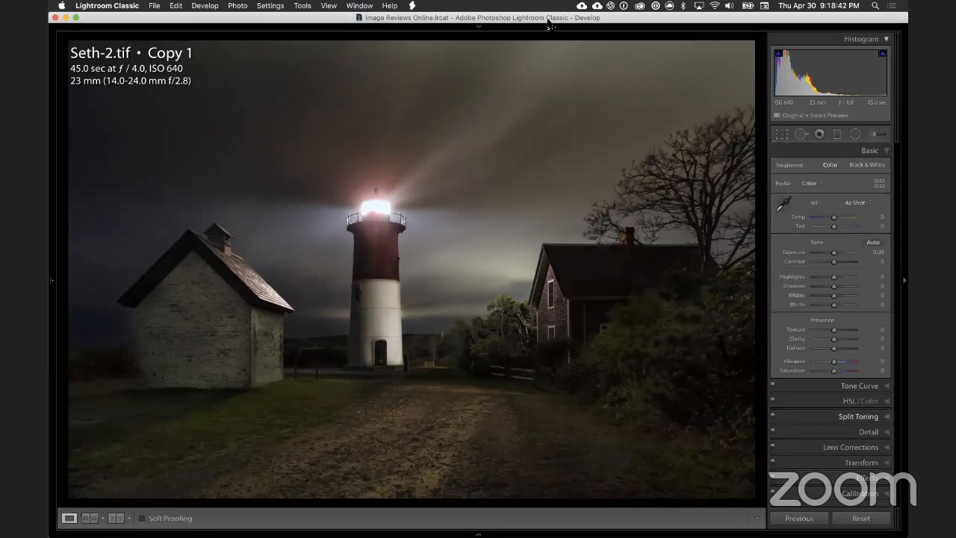
key("f")
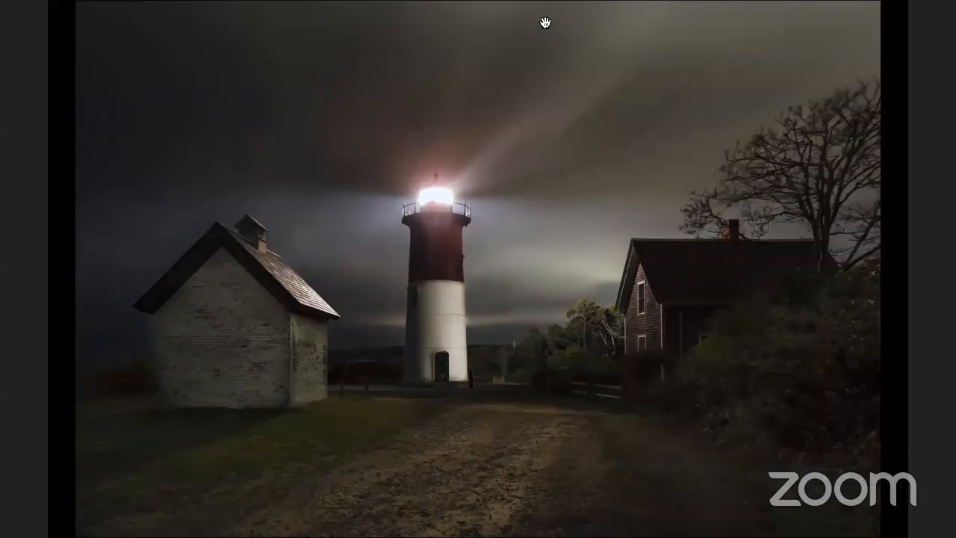
left_click(600, 191)
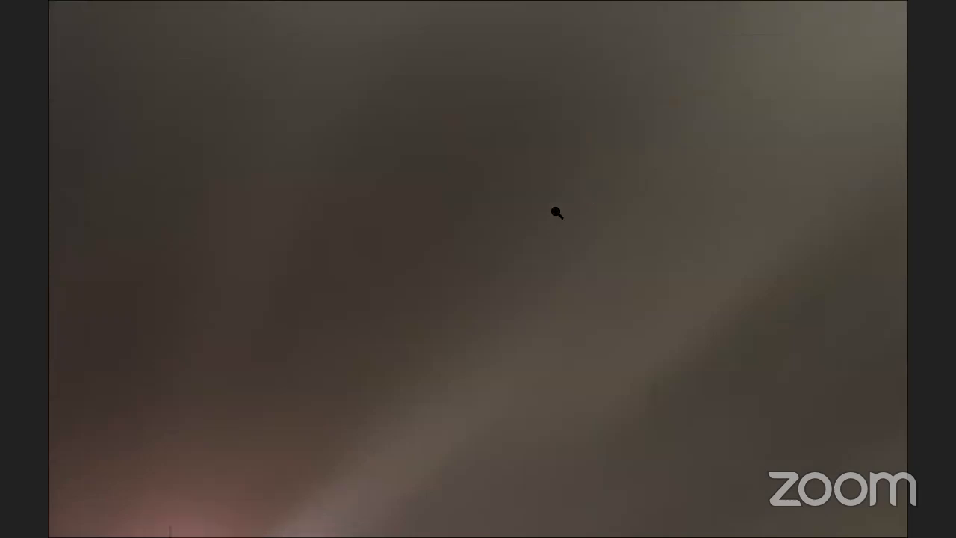
left_click(557, 213)
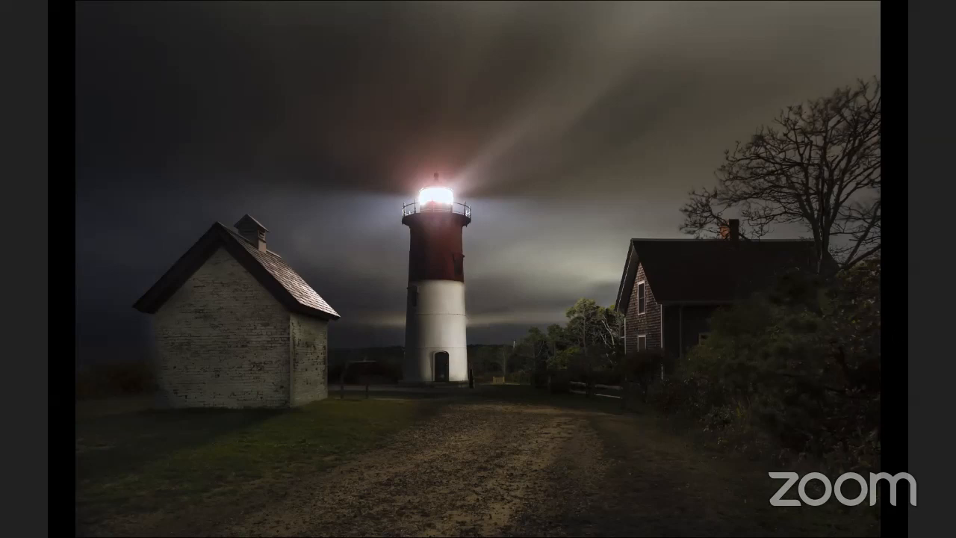
key("f")
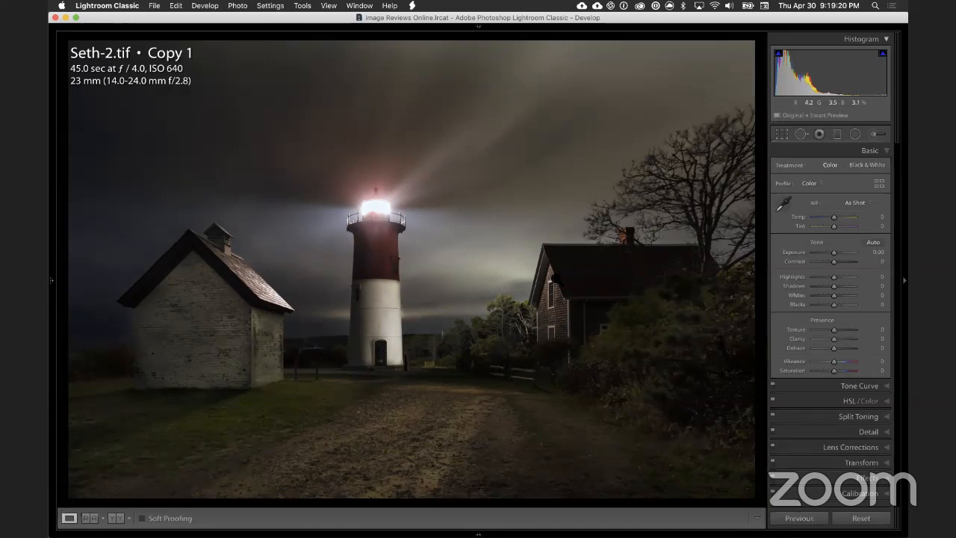
Step: Examine the lighthouse tower, the shed's shadowed brick wall and the photo's outer left edge up close
left_click(379, 276)
left_click_drag(384, 194, 489, 206)
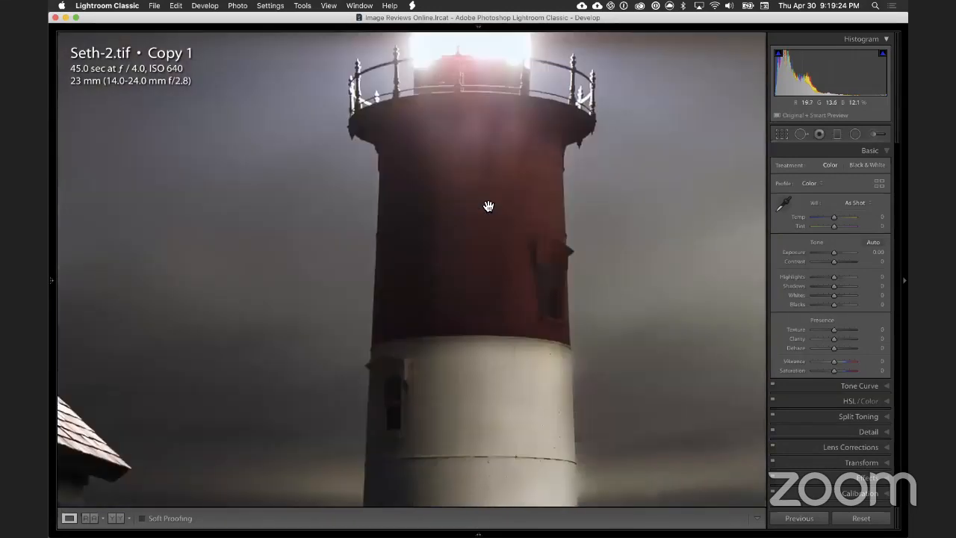
left_click_drag(366, 463, 486, 224)
left_click_drag(330, 275, 565, 273)
left_click_drag(421, 242, 557, 204)
left_click_drag(512, 255, 745, 390)
left_click_drag(452, 203, 361, 369)
left_click_drag(324, 324, 521, 228)
left_click_drag(386, 378, 487, 227)
left_click_drag(448, 296, 475, 186)
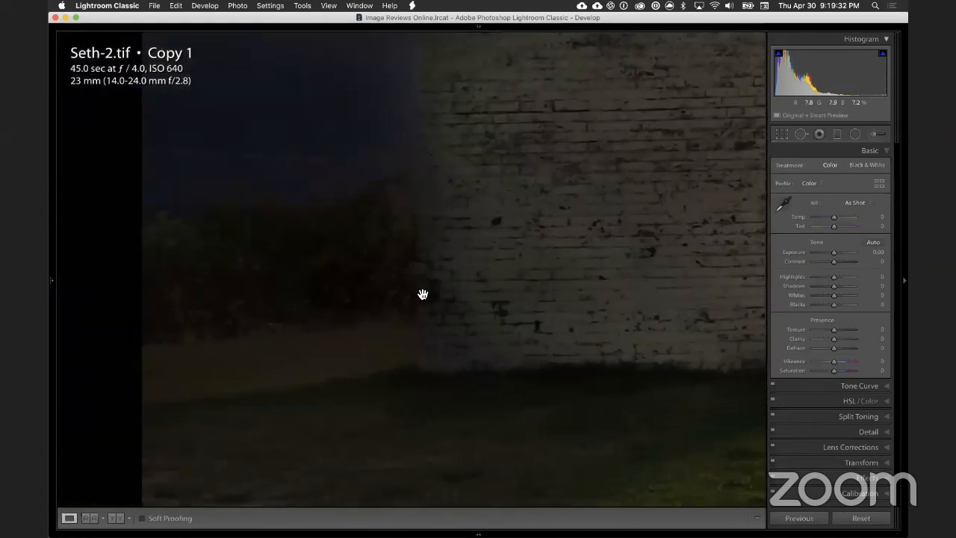
left_click_drag(454, 284, 433, 385)
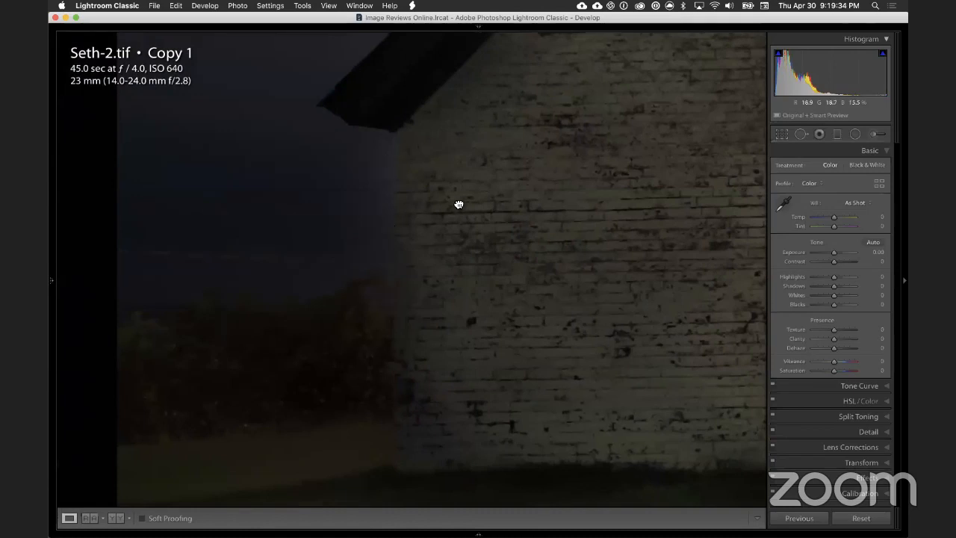
left_click_drag(411, 185, 454, 219)
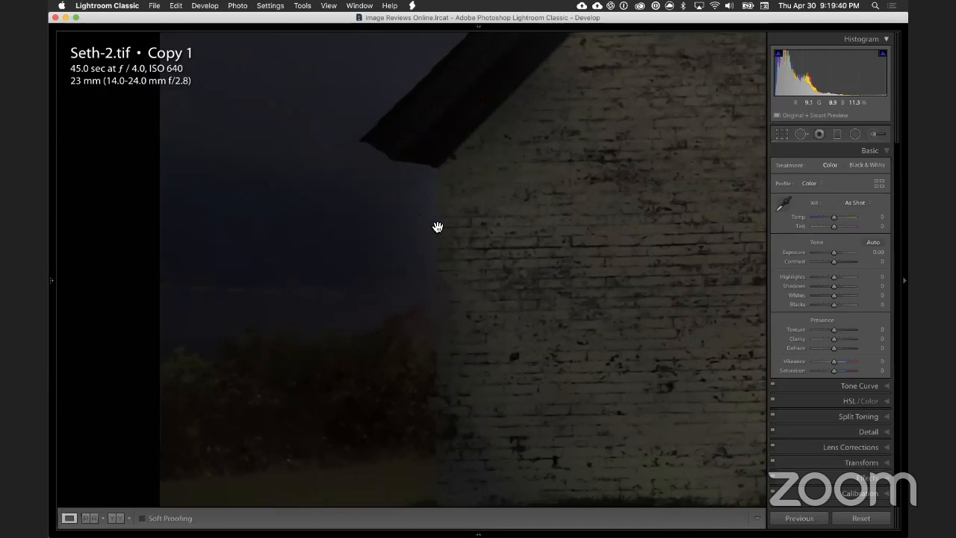
left_click(495, 236)
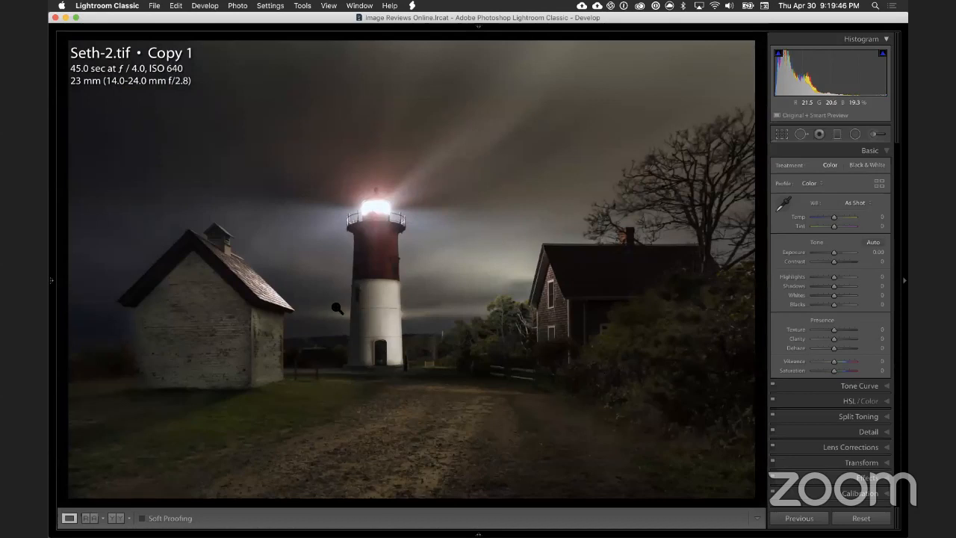
left_click(87, 313)
left_click_drag(187, 316, 256, 320)
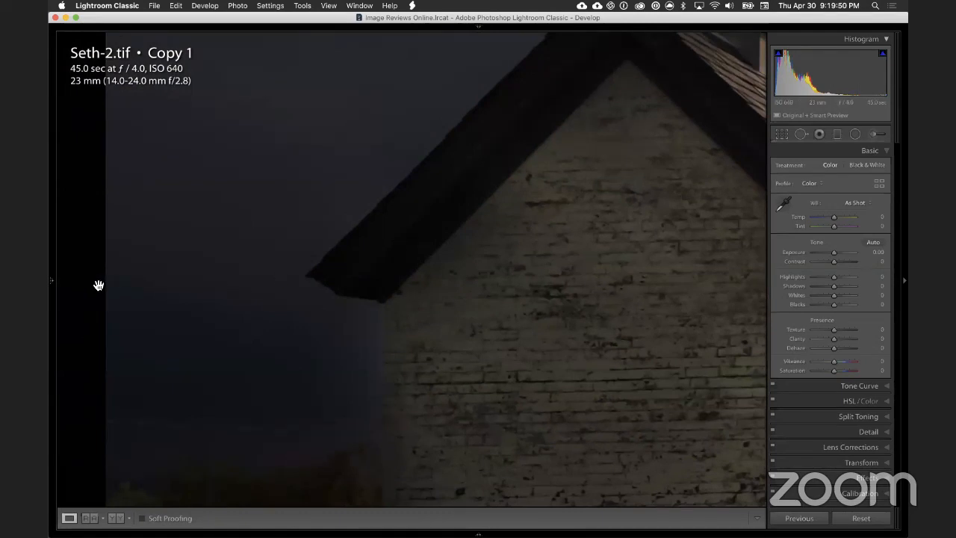
left_click(170, 280)
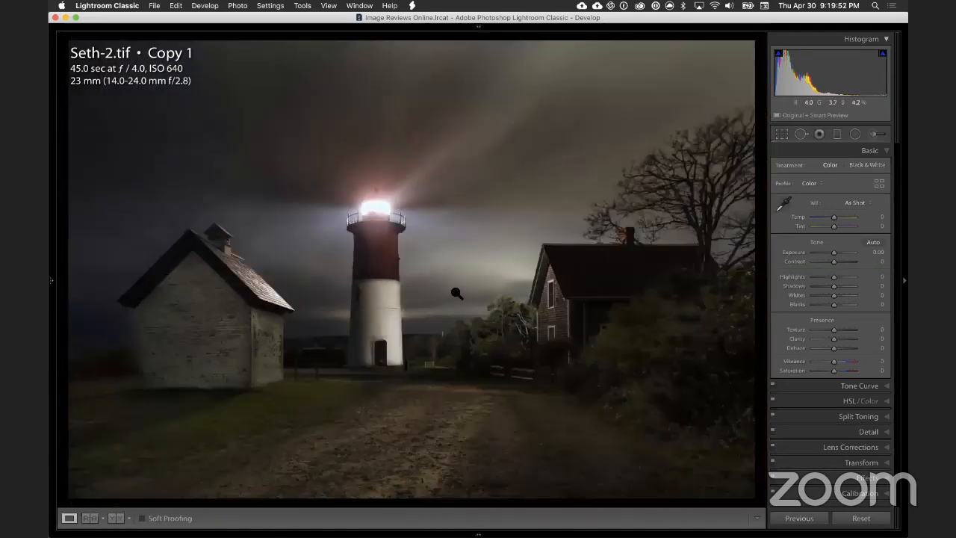
Step: Try cropping a thin strip off the lighthouse photo's left edge, and undo the crop
left_click(781, 133)
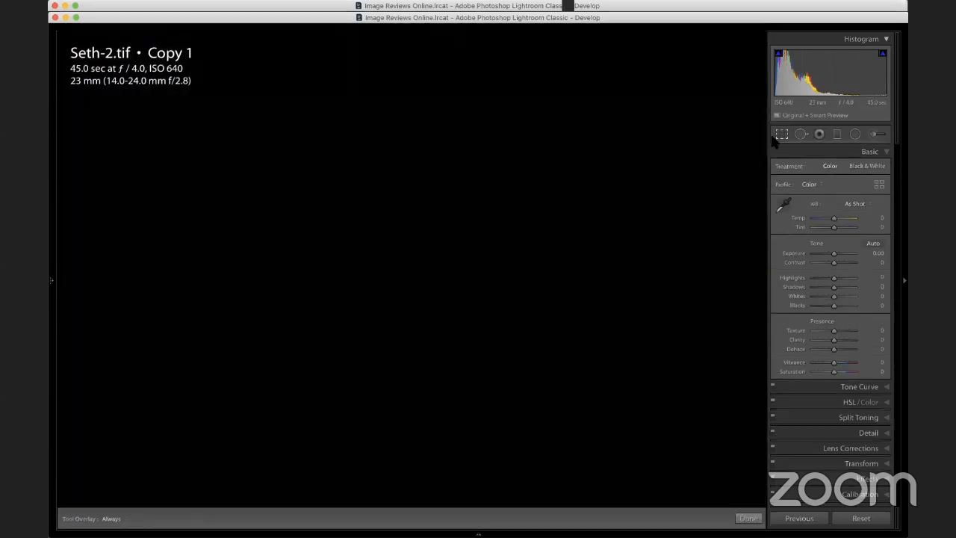
left_click_drag(70, 273, 82, 272)
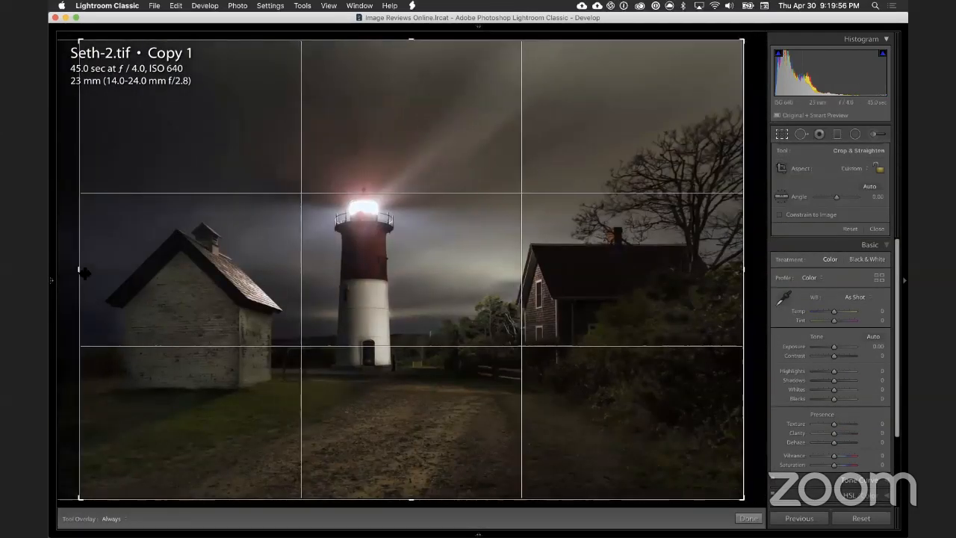
key("Return")
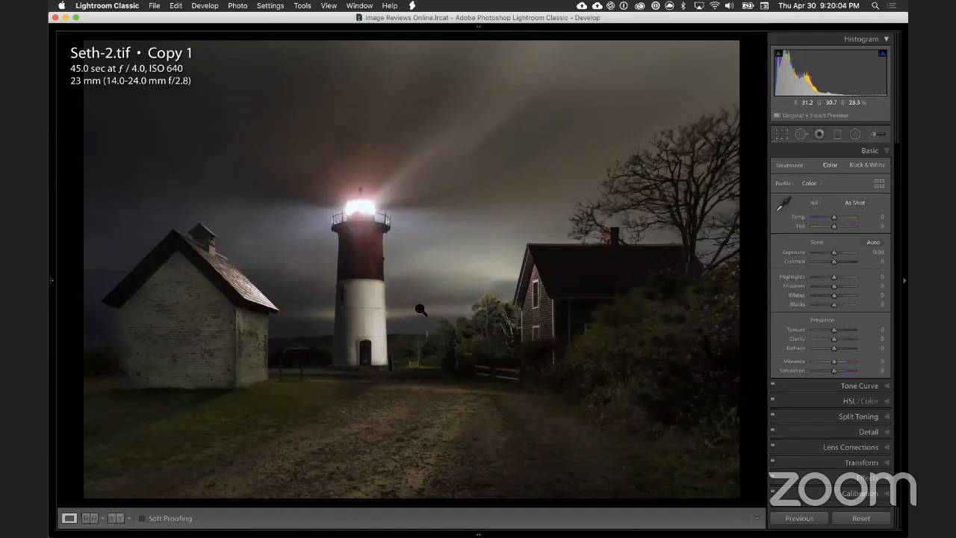
key("super+z")
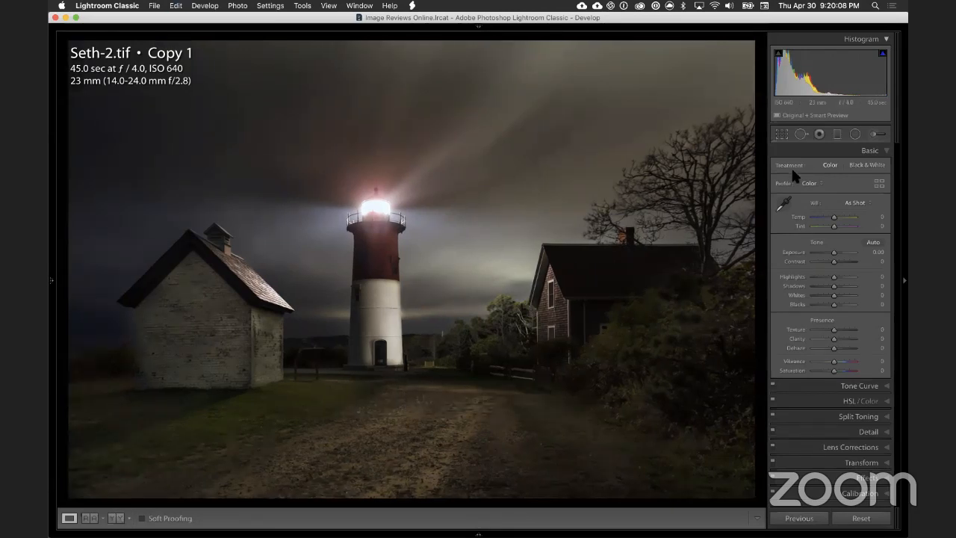
Step: Crop the thin dark strip off the lighthouse photo's left edge
left_click(781, 134)
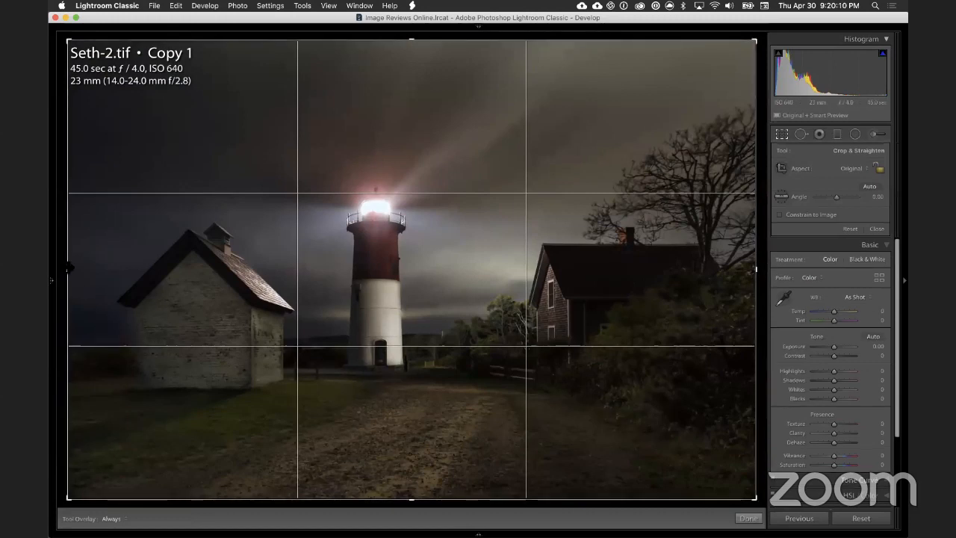
left_click_drag(68, 277, 81, 269)
key("Return")
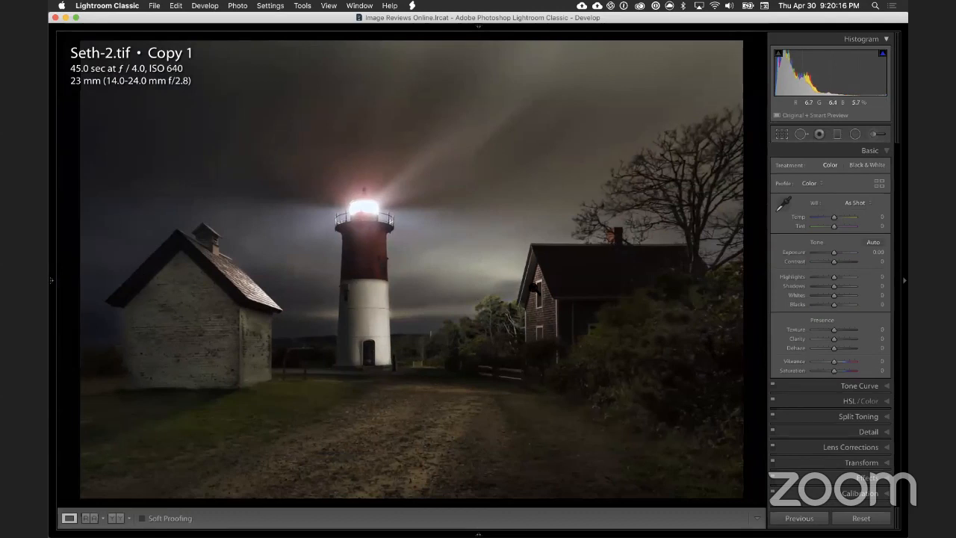
Step: Examine the light on the house windows, the shed roof, the lighthouse tower and the trees beside it
left_click(535, 290)
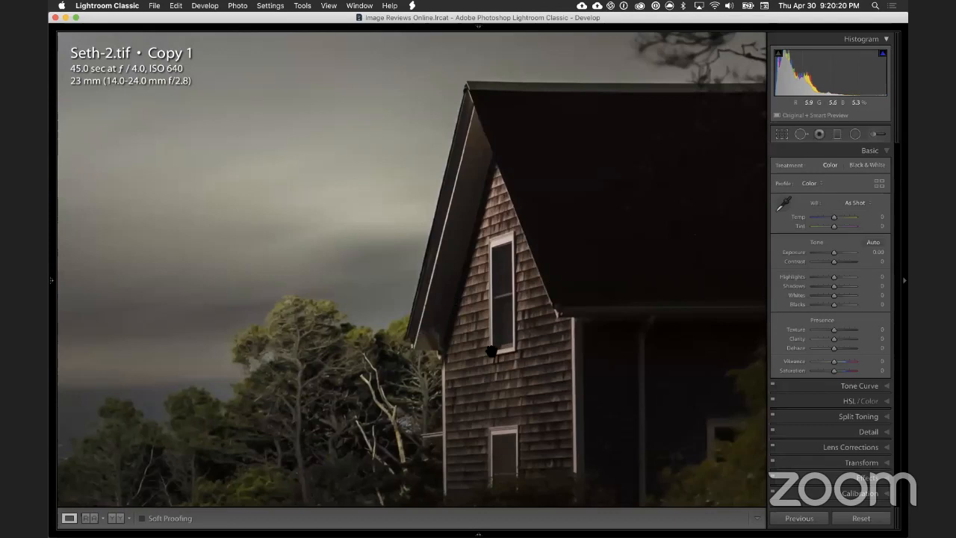
left_click(519, 278)
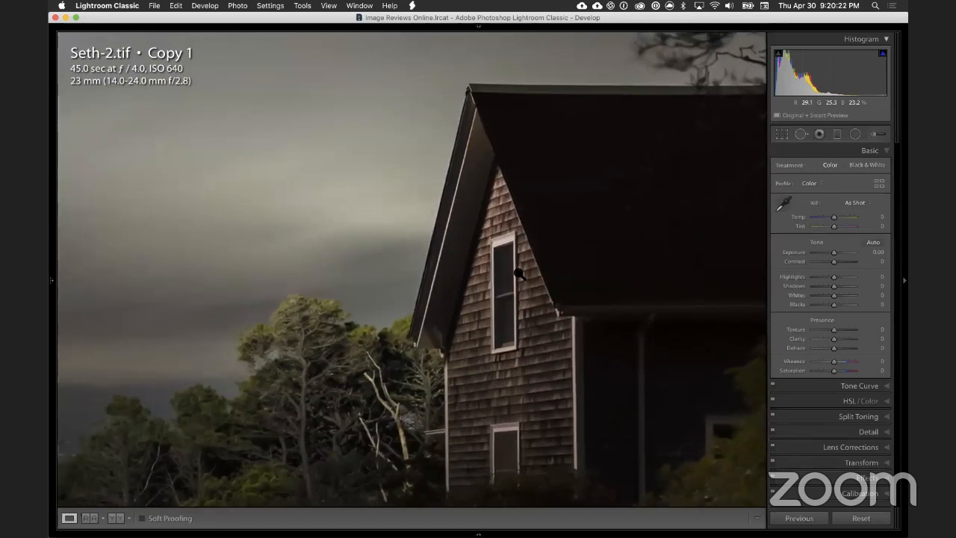
left_click(250, 289)
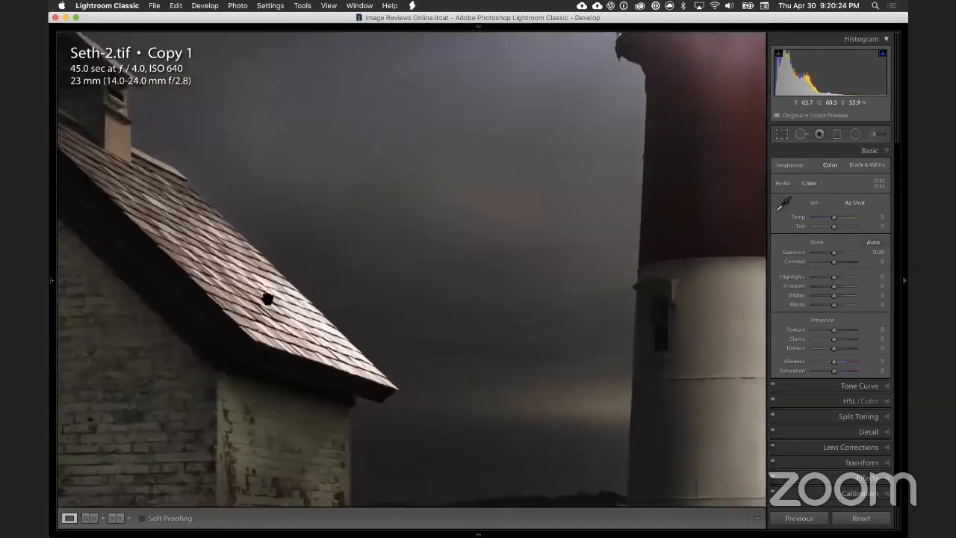
left_click(315, 316)
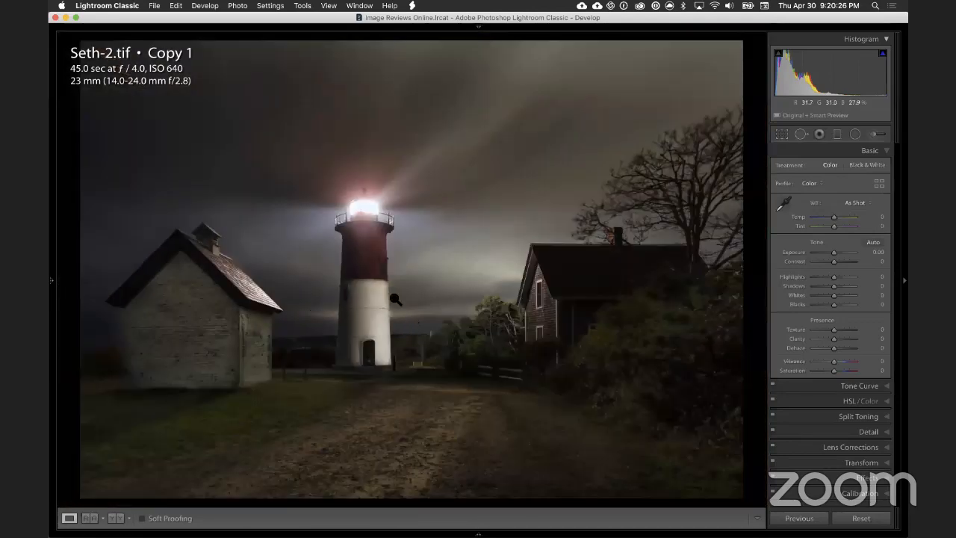
left_click(378, 294)
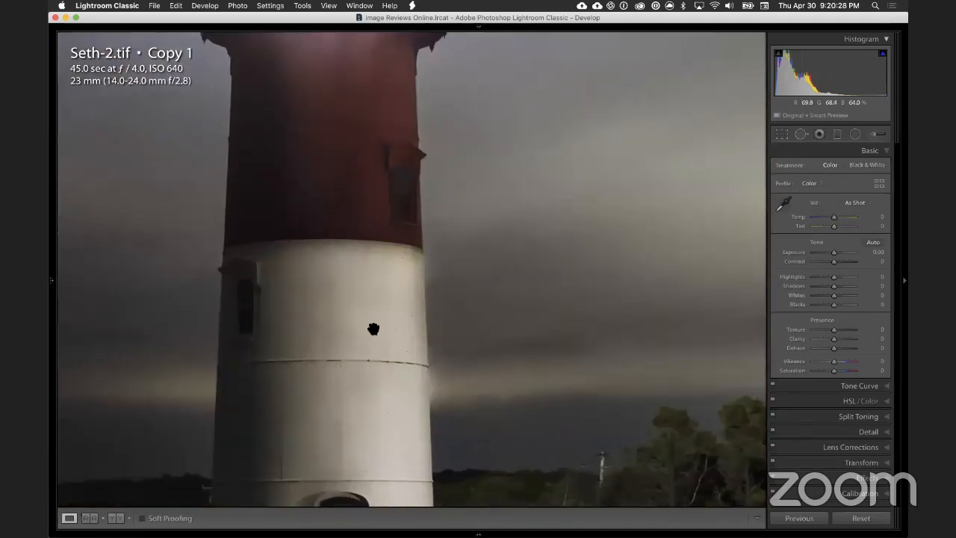
left_click_drag(372, 222, 366, 159)
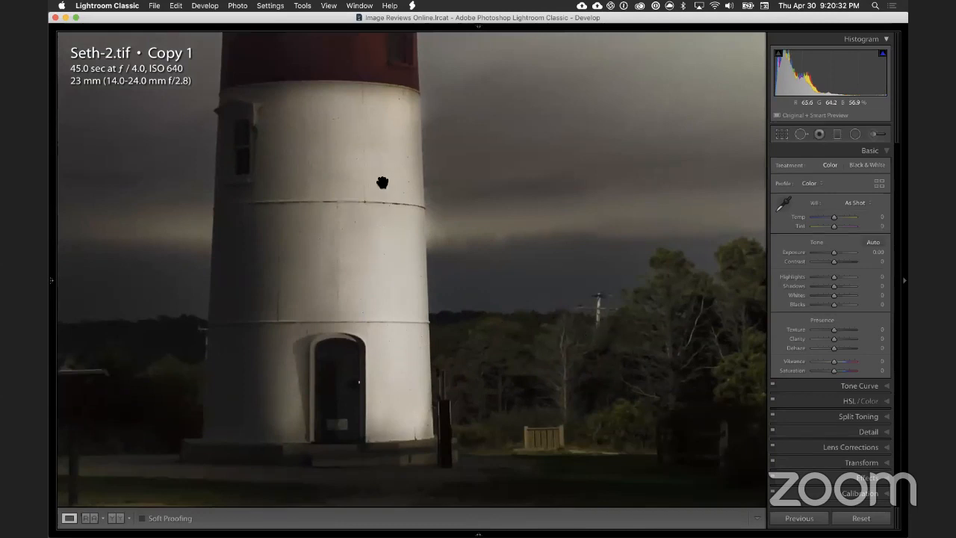
left_click_drag(577, 339, 485, 274)
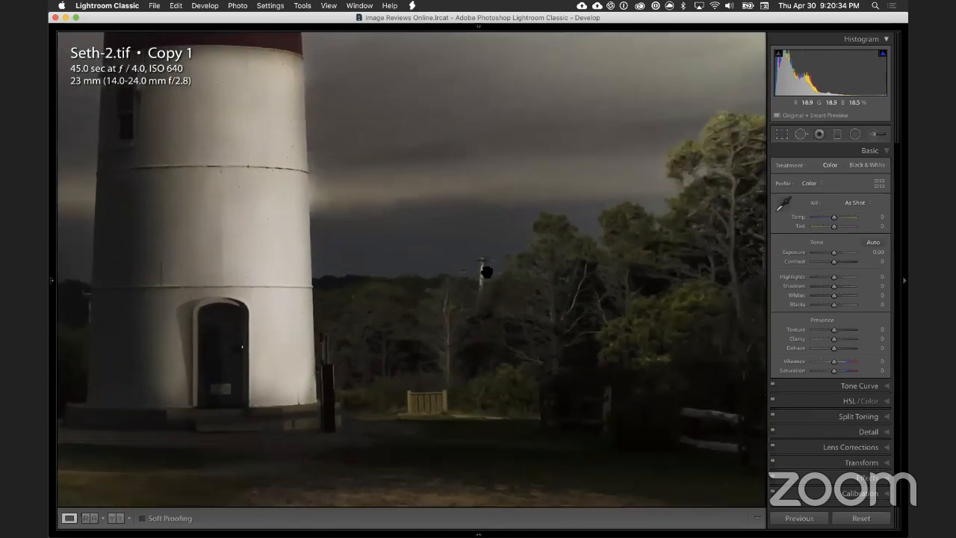
left_click(480, 282)
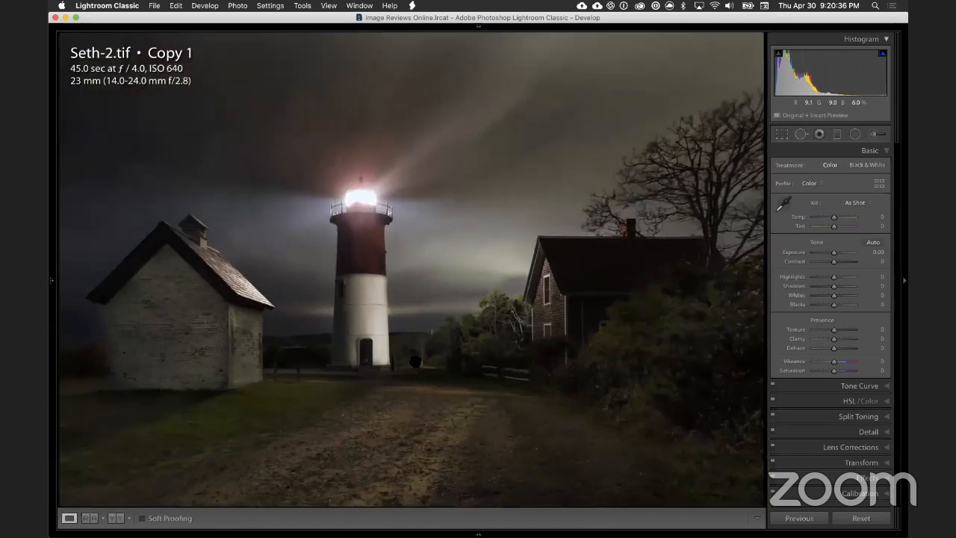
Step: Heal away the small wooden gate beside the lighthouse base with the size 76 spot removal brush
left_click(434, 369)
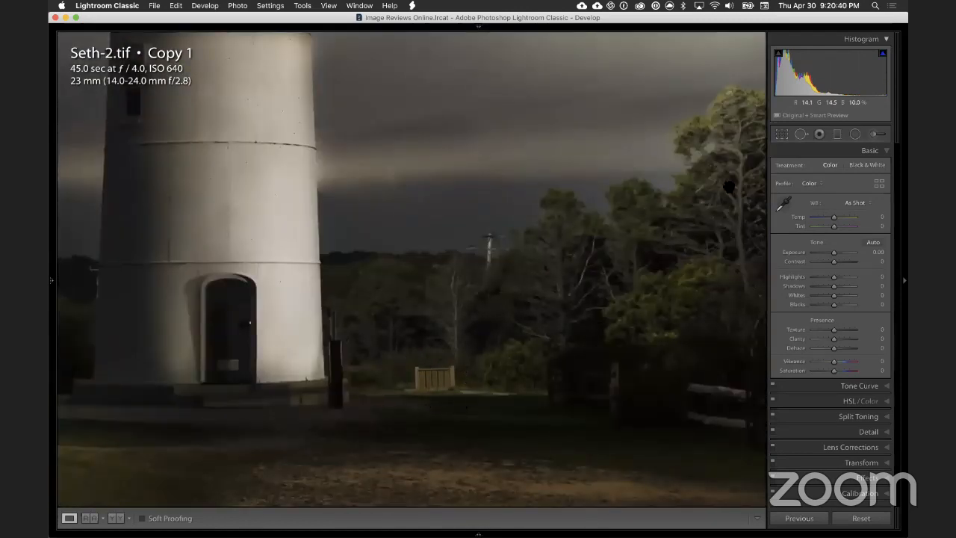
left_click(801, 134)
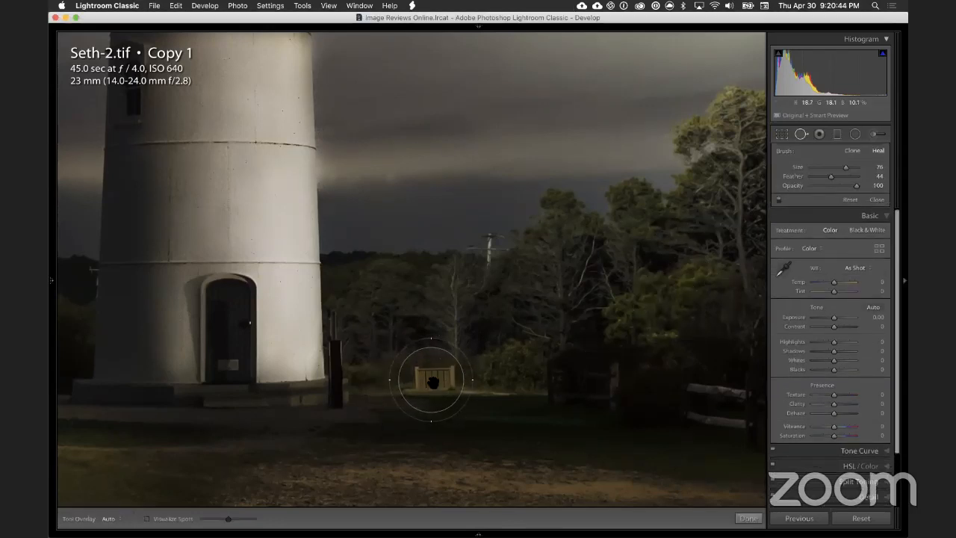
left_click(430, 380)
mouse_move(438, 192)
left_mouse_down()
mouse_move(536, 309)
mouse_move(523, 368)
mouse_move(536, 388)
left_mouse_up()
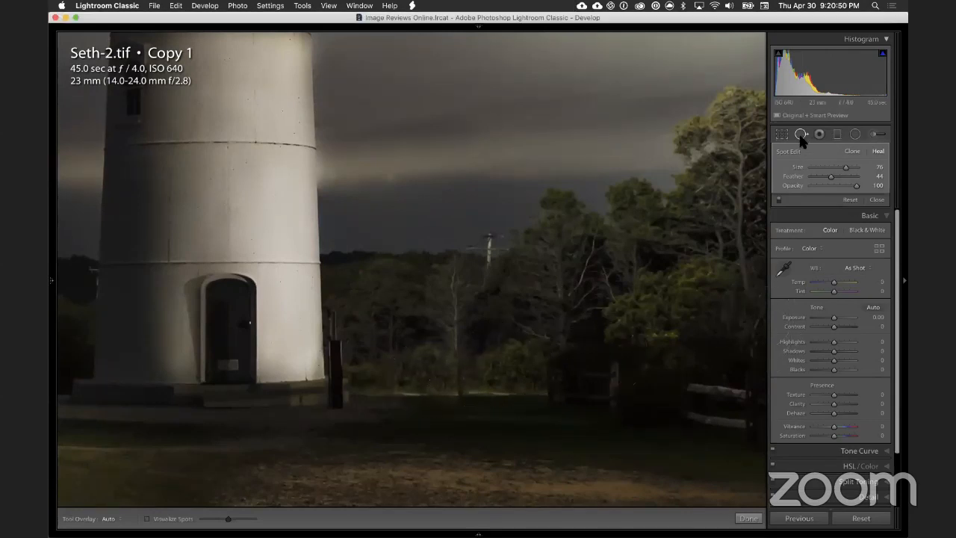
left_click(801, 138)
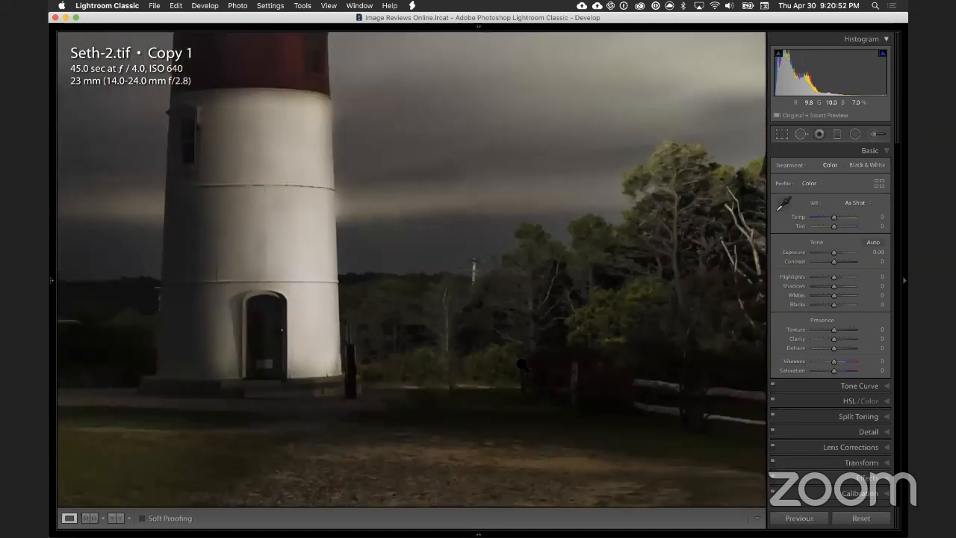
left_click(523, 366)
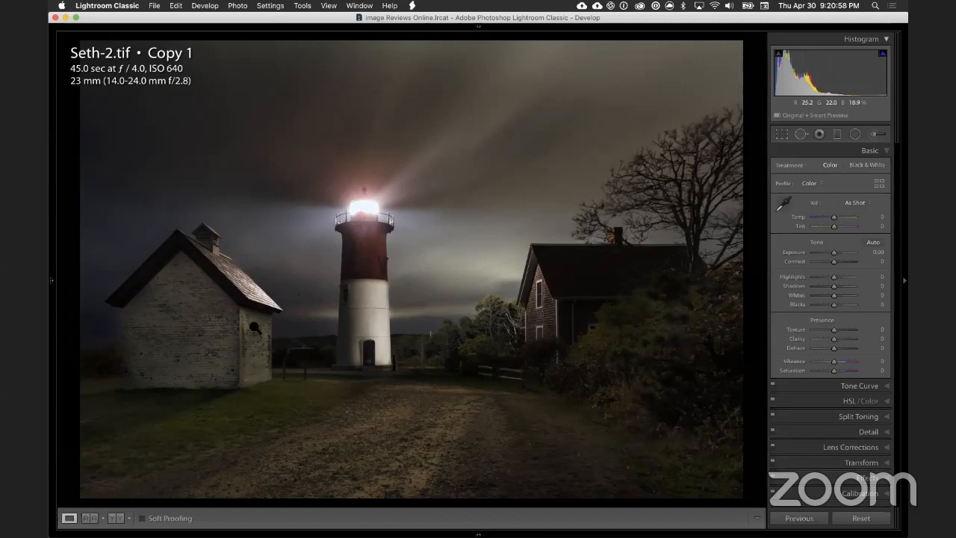
Step: Brighten the lower left corner of the shed's brick wall with a new adjustment brush at exposure 1.33 and size 11
left_click(174, 364)
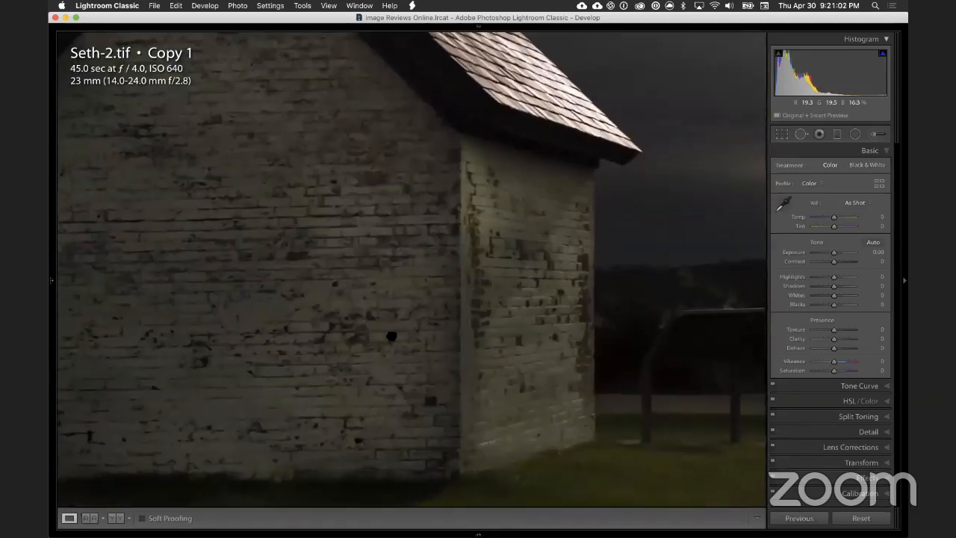
left_click_drag(277, 218, 368, 246)
left_click_drag(356, 367, 332, 251)
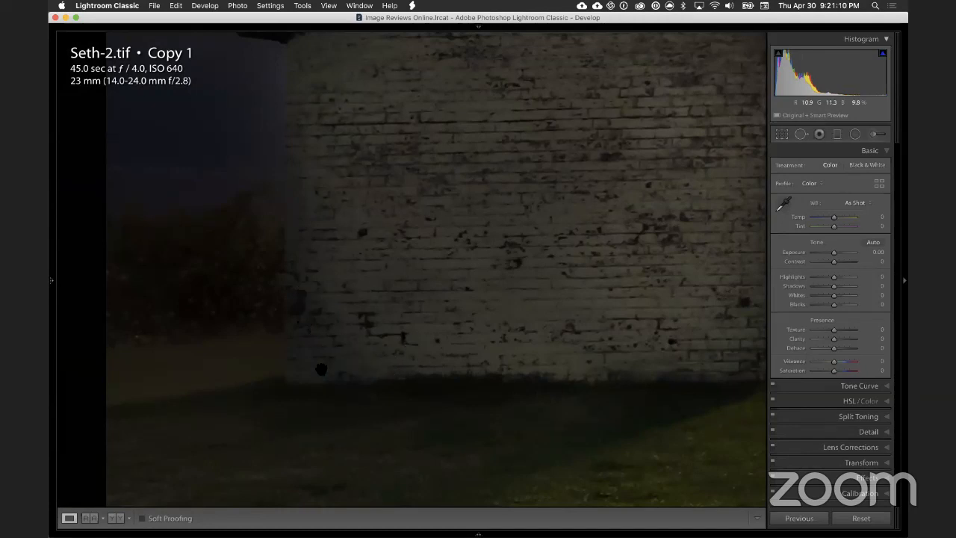
left_click(874, 134)
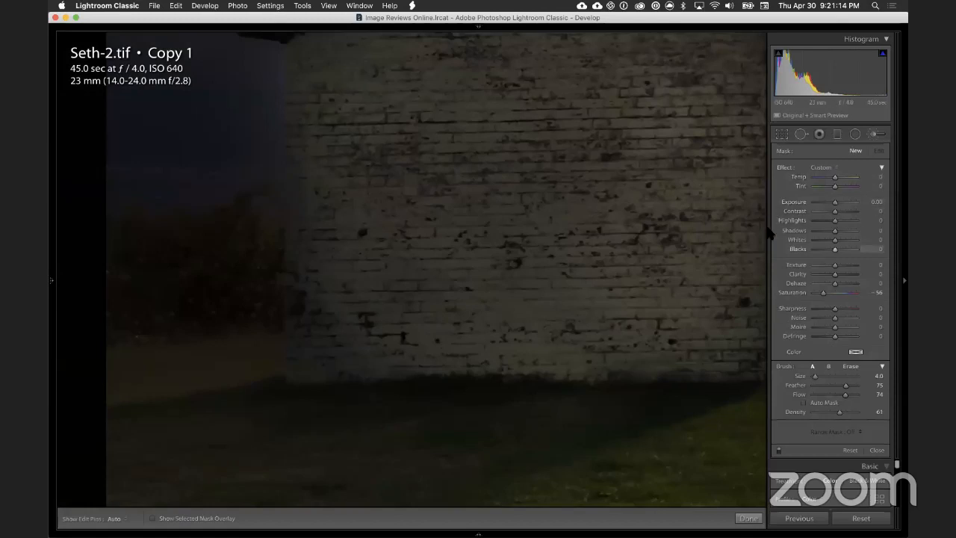
double_click(780, 166)
left_click_drag(834, 202, 842, 201)
key("bracketright")
key("bracketright")
key("bracketright")
key("bracketright")
key("bracketright")
key("bracketright")
key("bracketright")
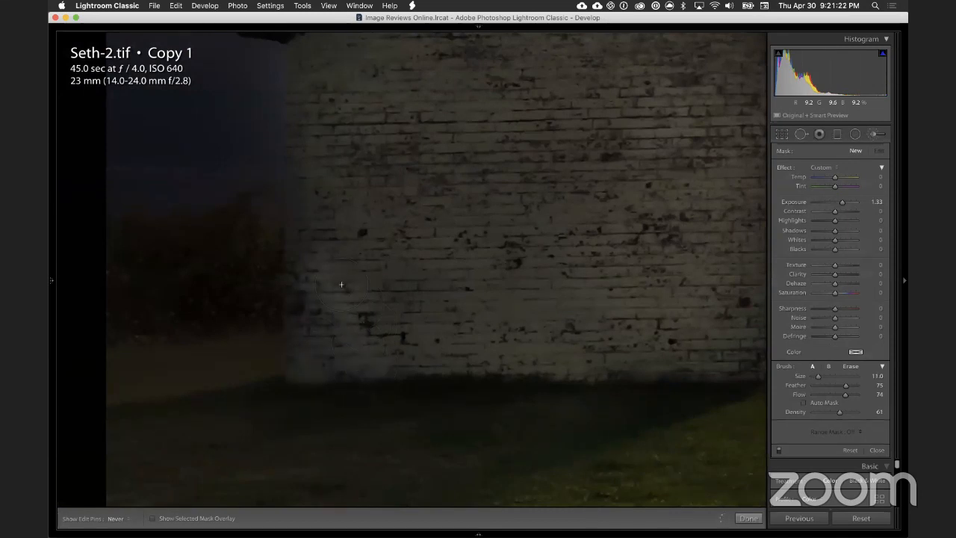
left_click(322, 310)
key("bracketleft")
key("bracketleft")
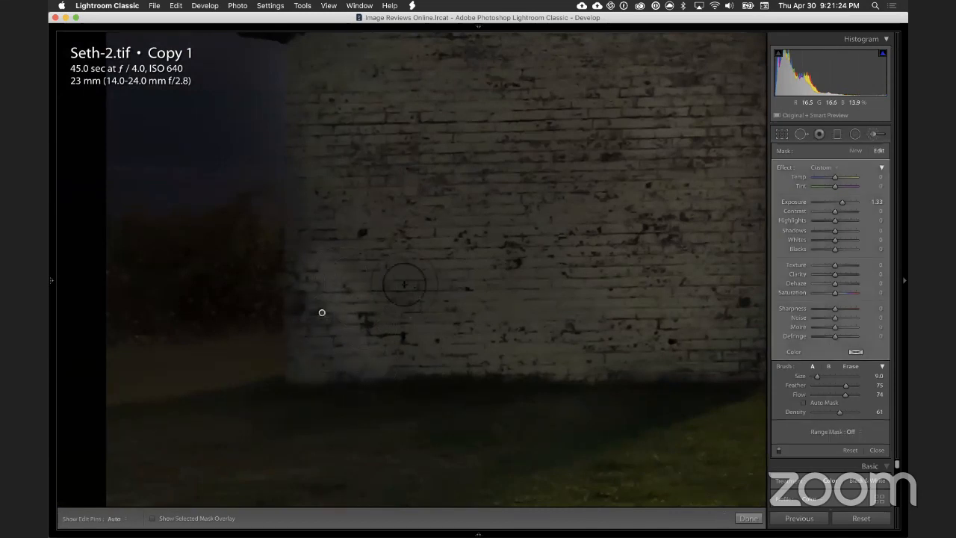
Step: Extend the brightening up the left edge of the shed's brick wall with a size 14 brush
left_click_drag(338, 248, 432, 297)
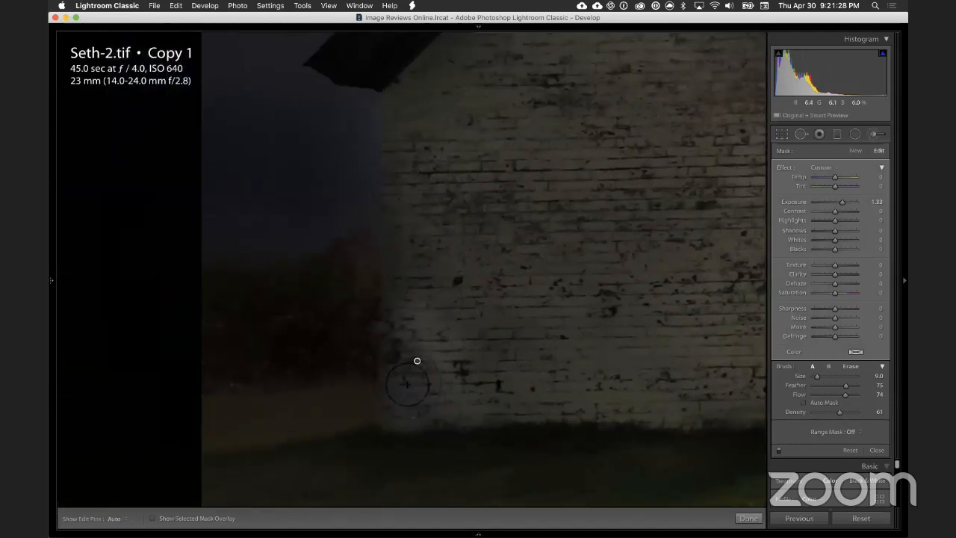
key("bracketright")
key("bracketright")
key("bracketright")
key("bracketright")
key("bracketright")
key("h")
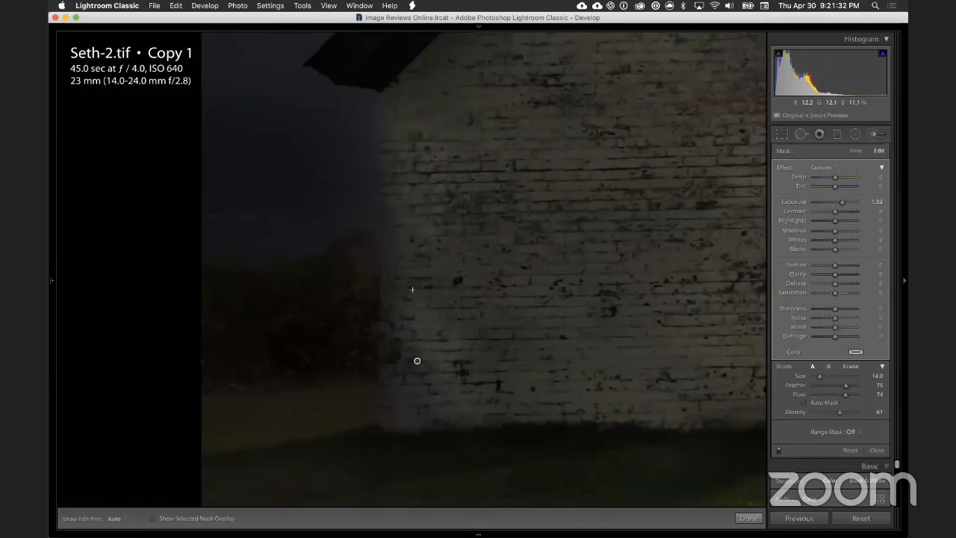
left_click_drag(841, 208, 837, 210)
left_click(874, 134)
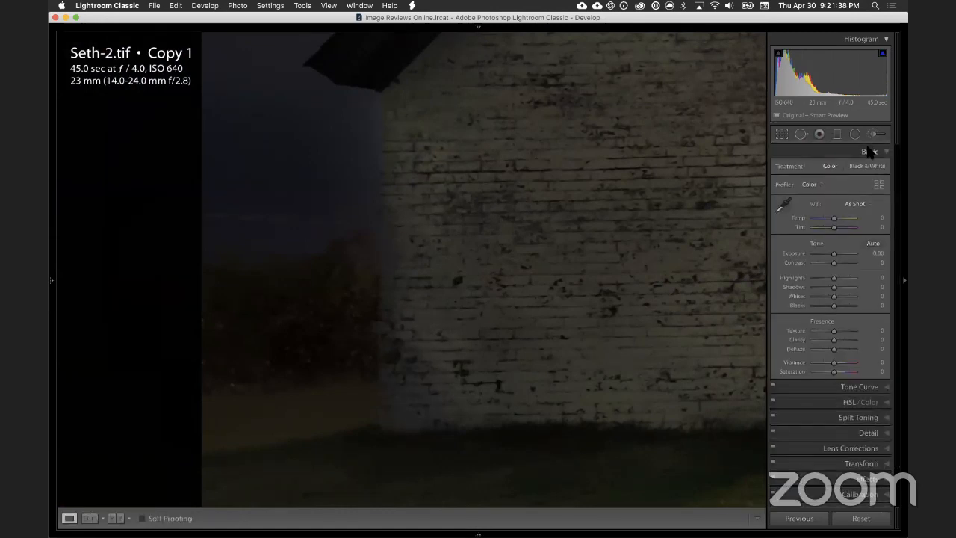
Step: Darken the background along the shed's left edge, from below the eave downward, with a new adjustment brush at exposure -1.25
left_click(871, 134)
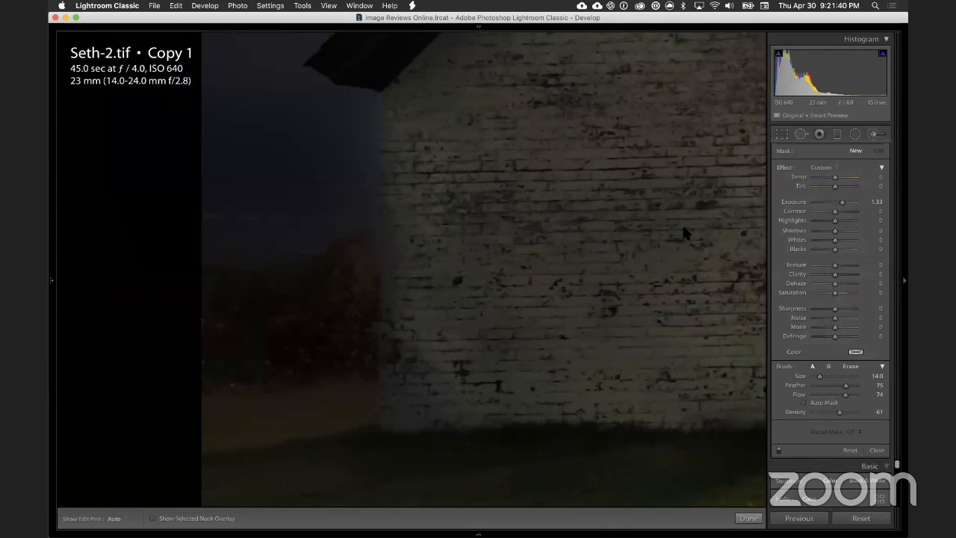
left_click(357, 112)
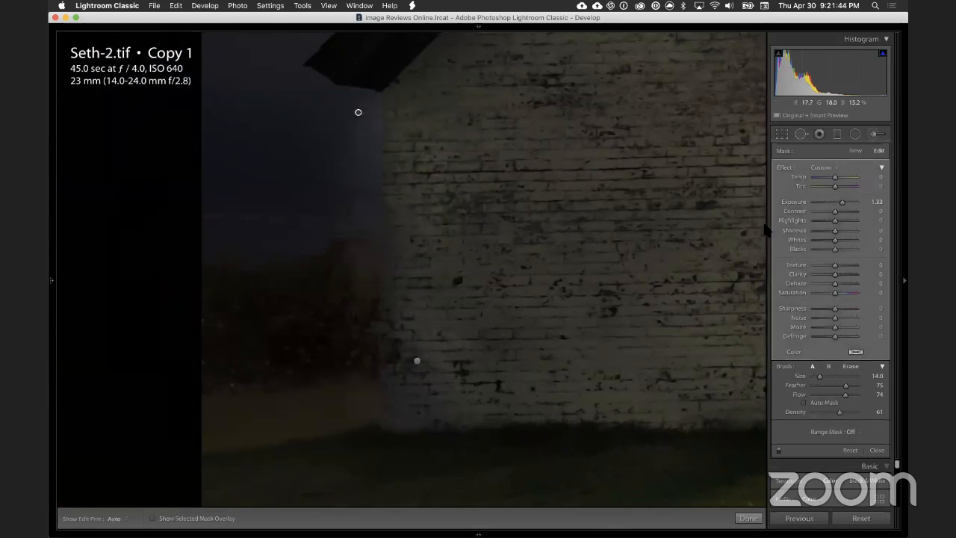
left_click(828, 203)
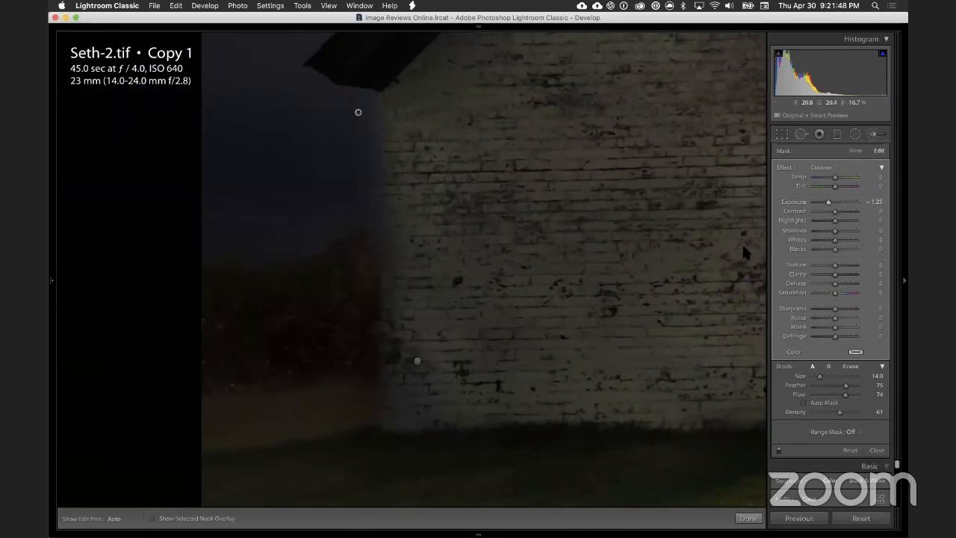
key("h")
left_click(800, 134)
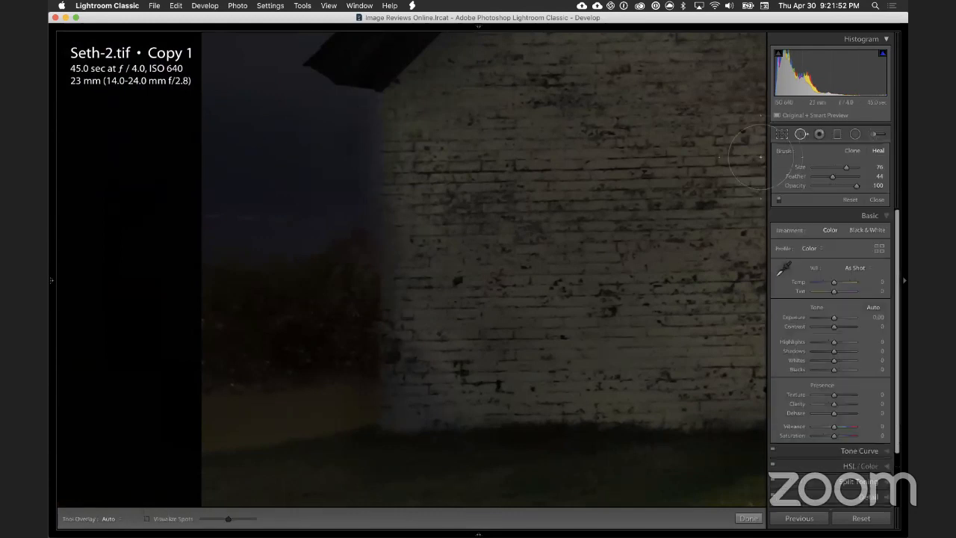
left_click(800, 134)
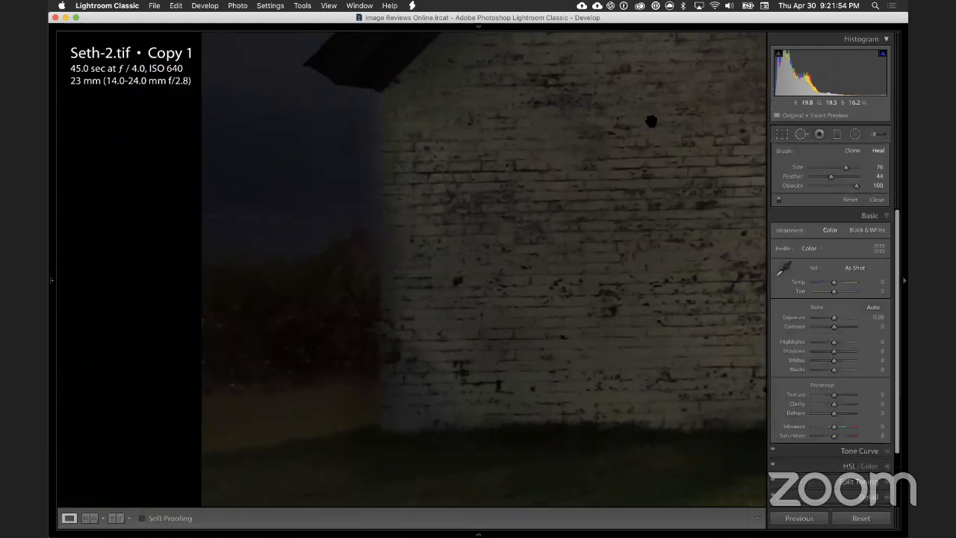
left_click(650, 121)
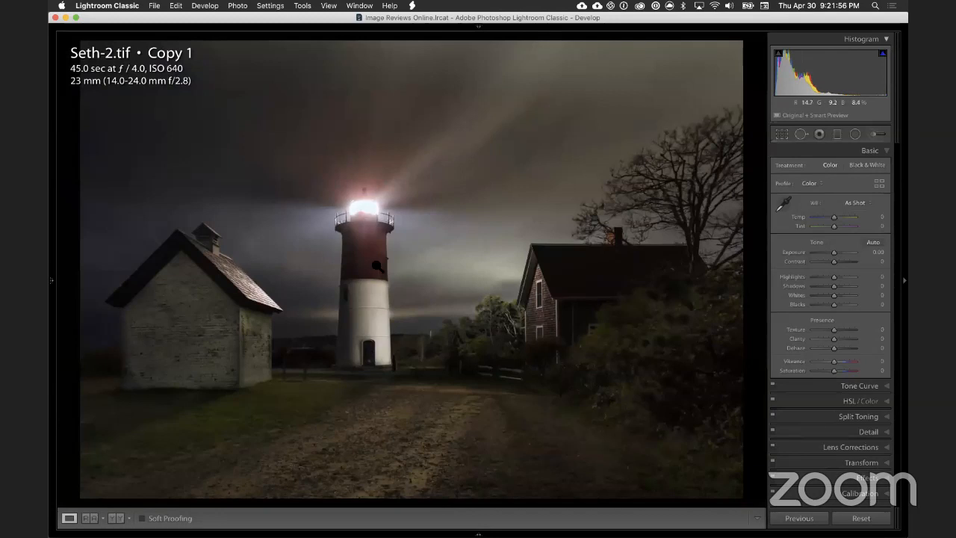
Step: Examine the shed's left wall edge, the grass below it and the sky around its roof corner up close
left_click(226, 296)
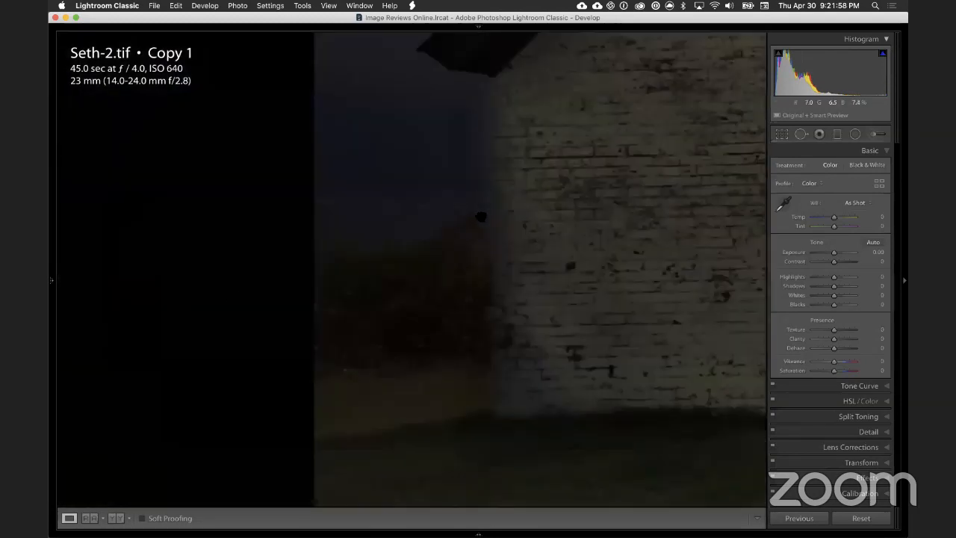
left_click_drag(481, 216, 502, 228)
left_click_drag(491, 321, 462, 164)
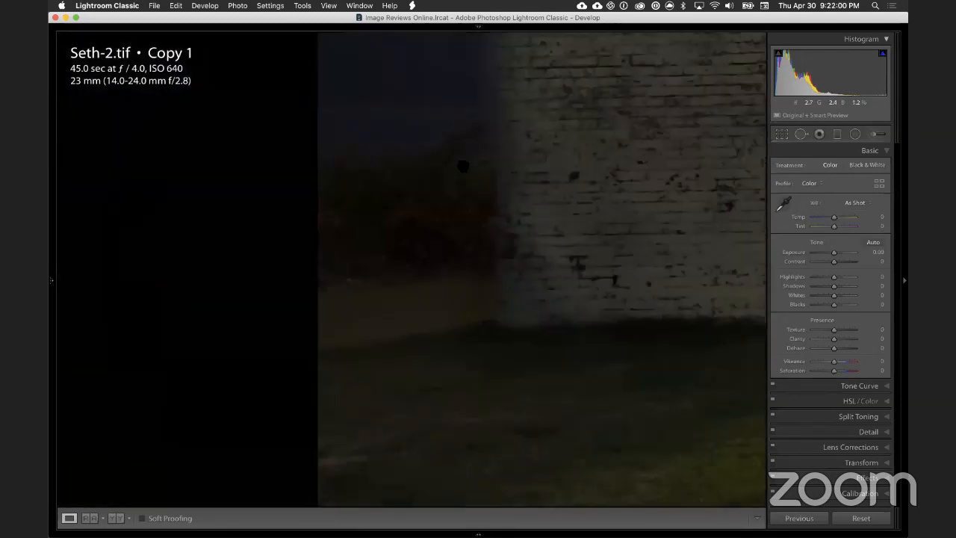
left_click_drag(458, 298, 392, 160)
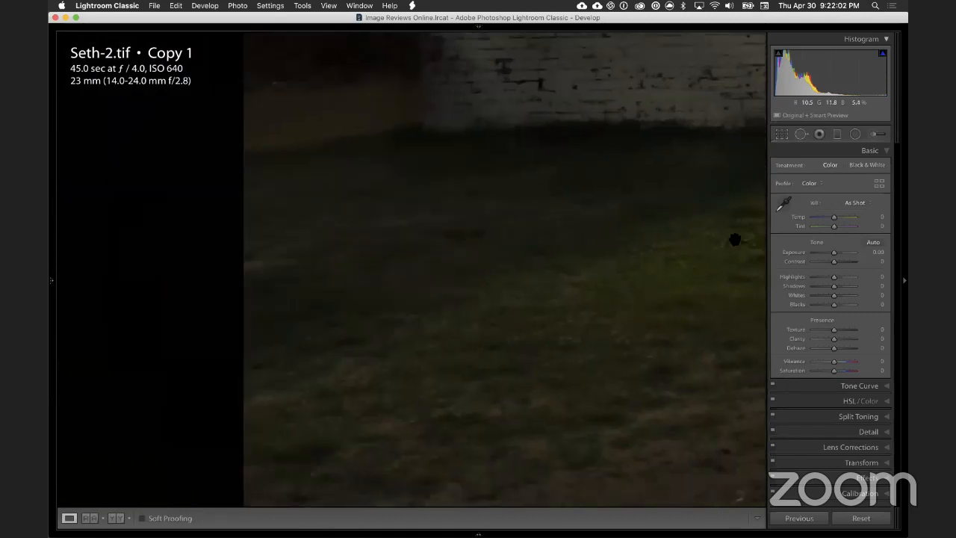
left_click_drag(341, 132, 440, 279)
left_click_drag(440, 149, 431, 330)
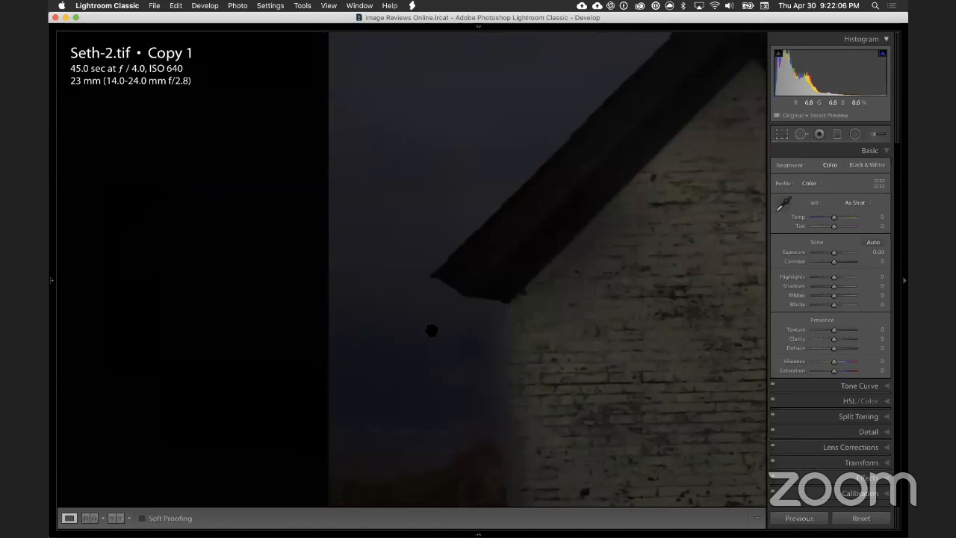
left_click_drag(406, 164, 367, 226)
left_click(367, 225)
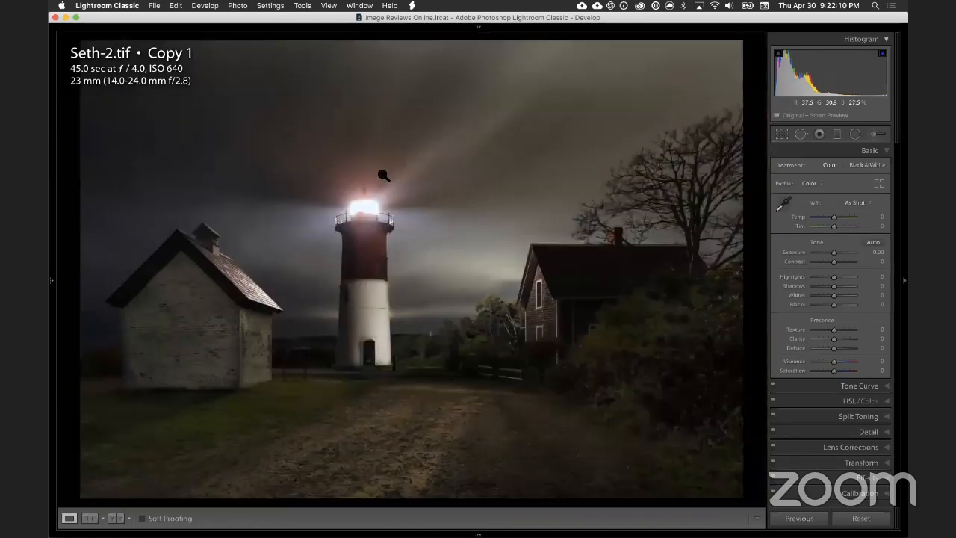
Step: Examine the sky and trees beside the lighthouse tower and the gravel path in the foreground
left_click(466, 175)
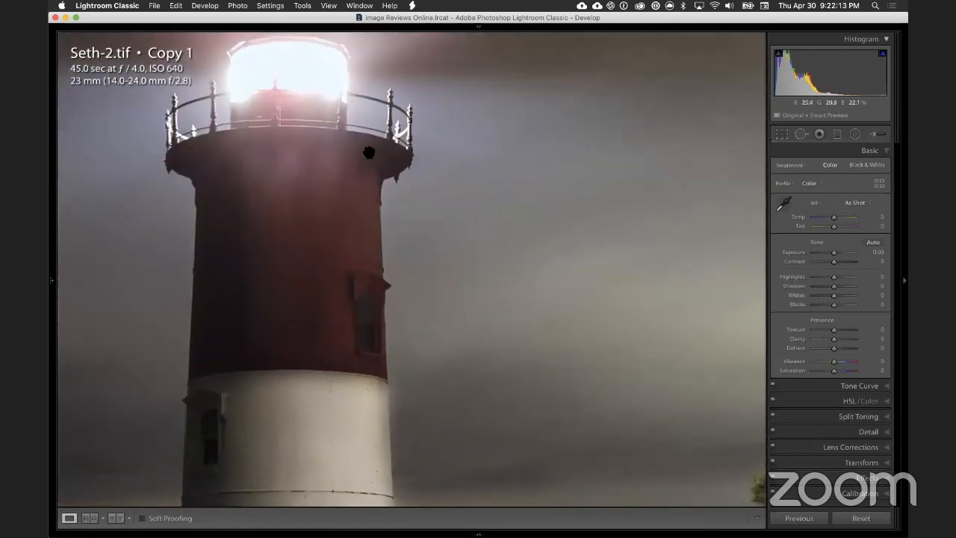
left_click_drag(373, 277, 299, 94)
left_click_drag(491, 278, 428, 198)
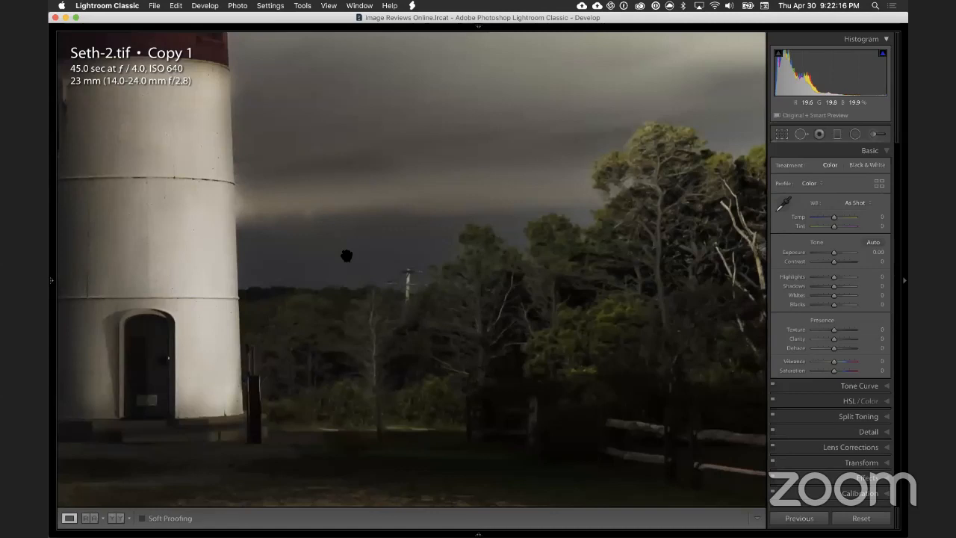
left_click(317, 241)
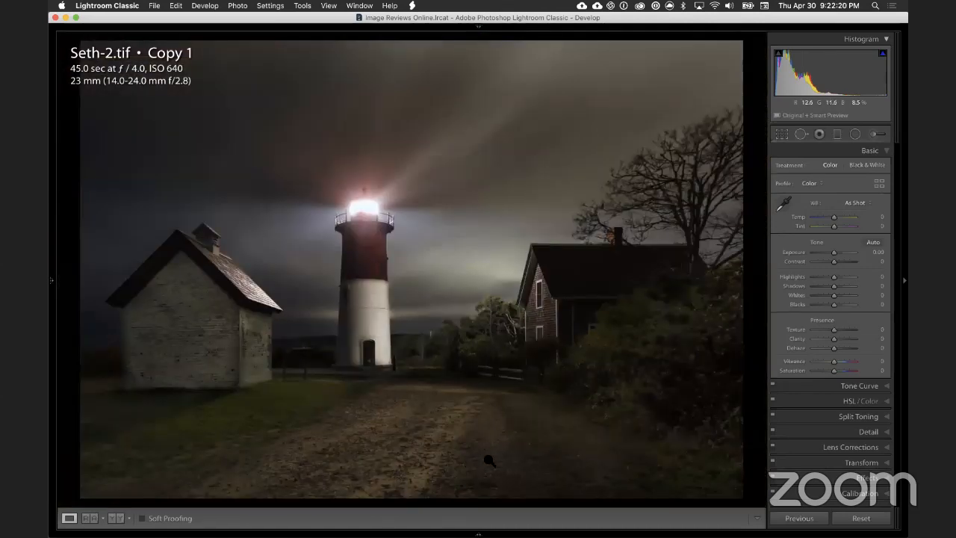
left_click(391, 442)
left_click_drag(390, 442, 380, 76)
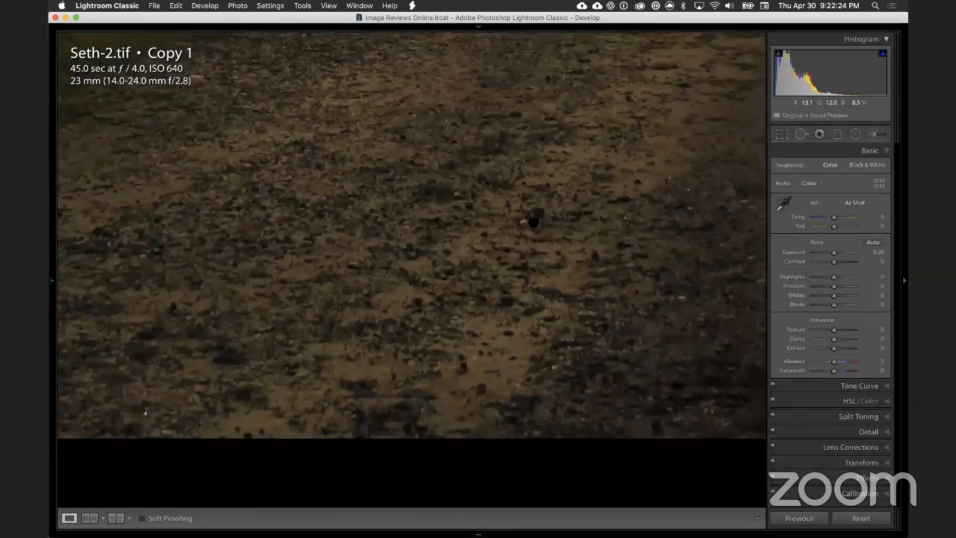
left_click(507, 243)
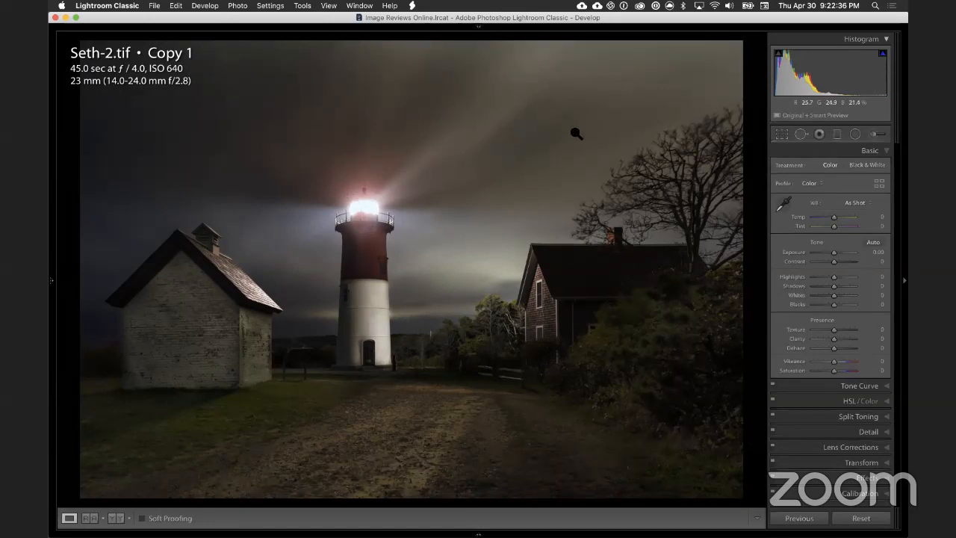
Step: Examine the texture and tonal transitions of the cloudy sky above the house and the bare tree
left_click(573, 134)
left_click(492, 265)
left_click(506, 145)
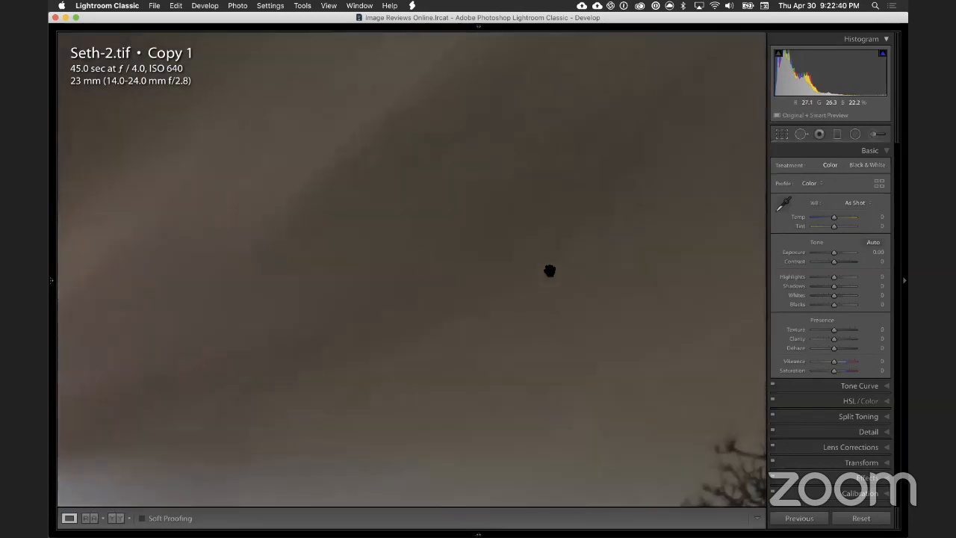
left_click_drag(607, 266, 542, 339)
mouse_move(548, 157)
left_mouse_down()
mouse_move(488, 271)
mouse_move(534, 166)
left_mouse_up()
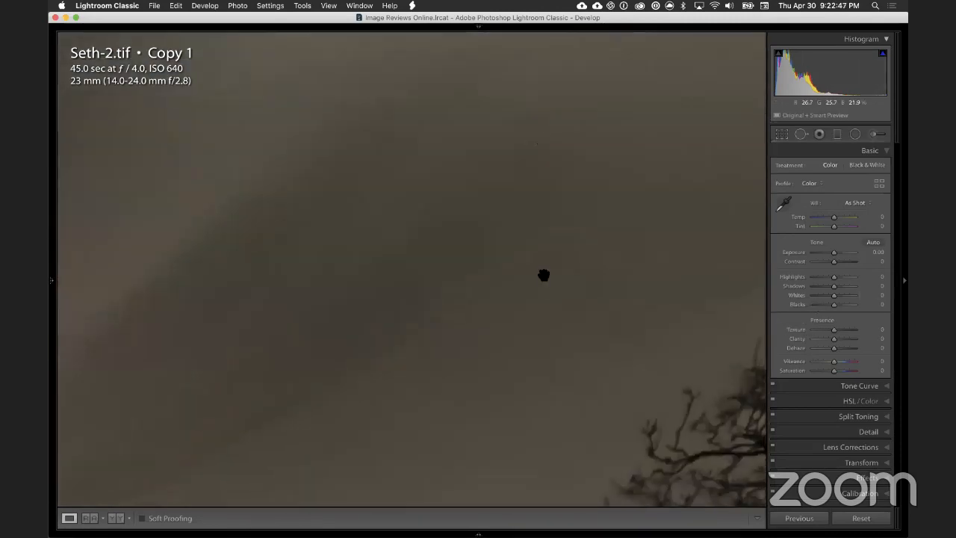
left_click_drag(542, 273, 409, 233)
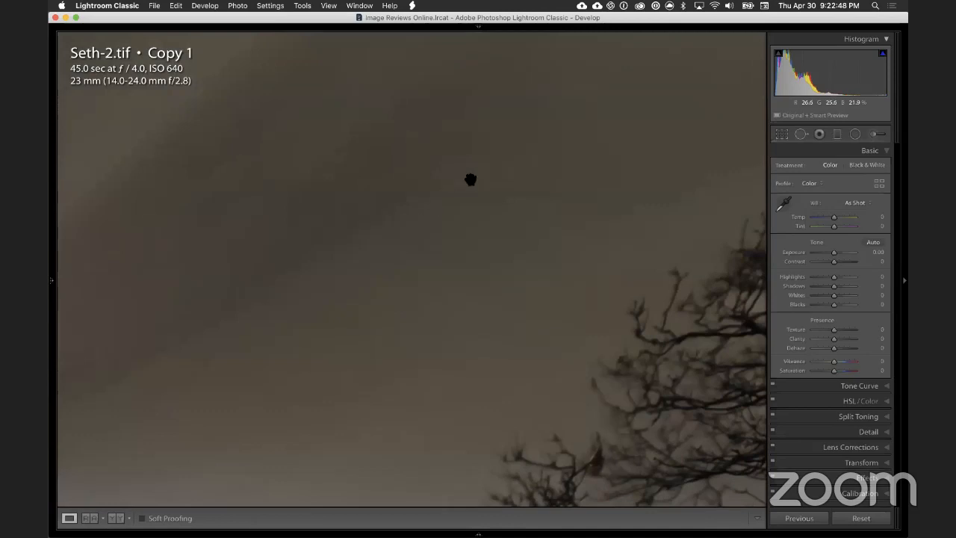
left_click_drag(470, 233, 498, 185)
left_click(635, 175)
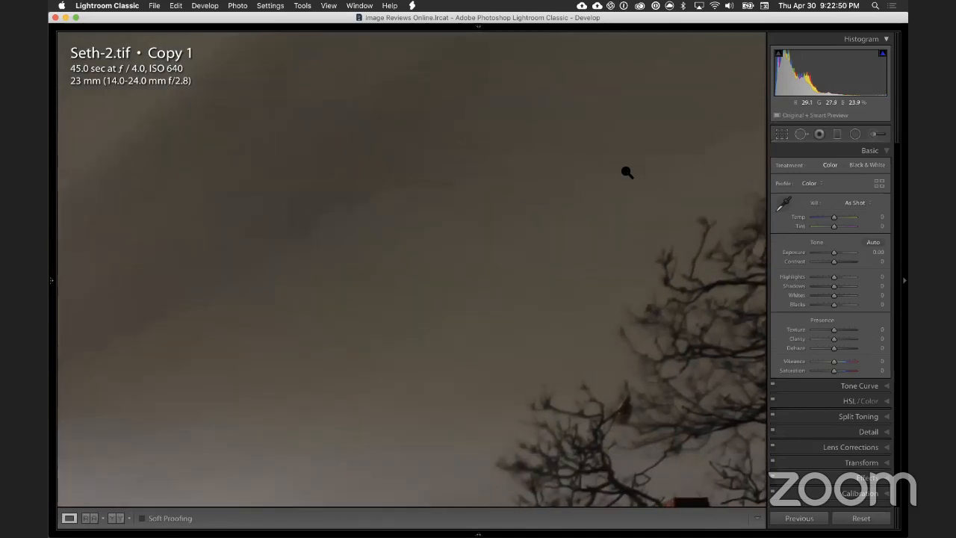
Step: Apply a graduated filter over the sky with exposure reset to 0, texture -14 and dehaze -8
left_click(836, 135)
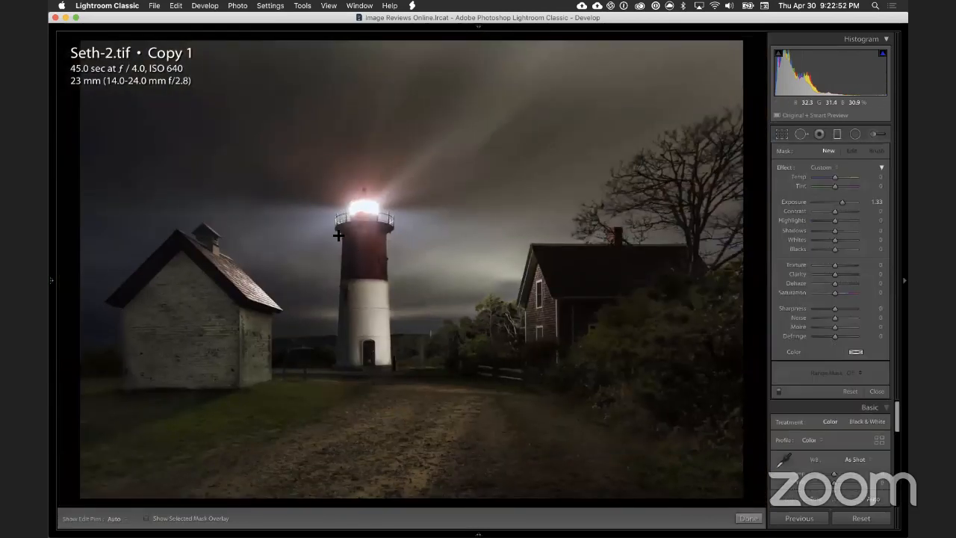
left_click_drag(325, 265, 329, 367)
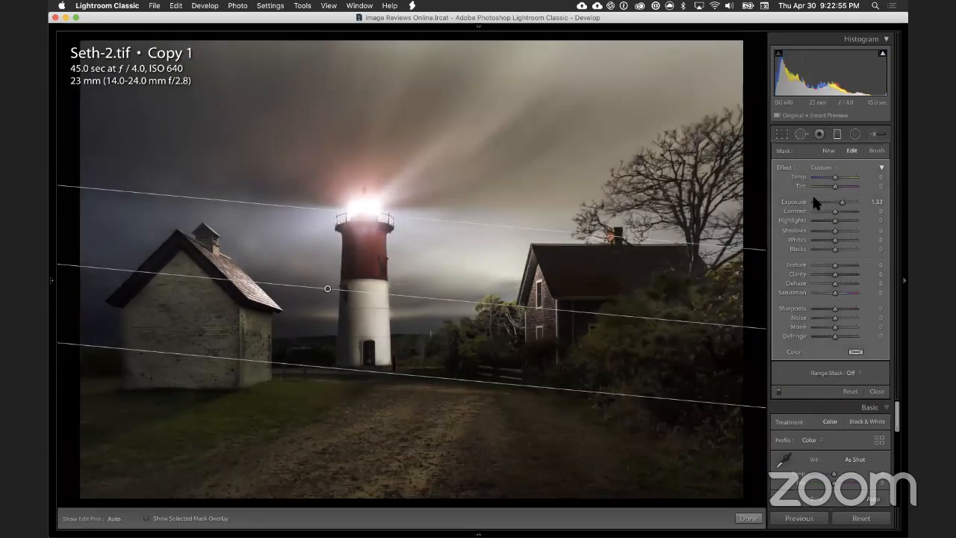
double_click(780, 162)
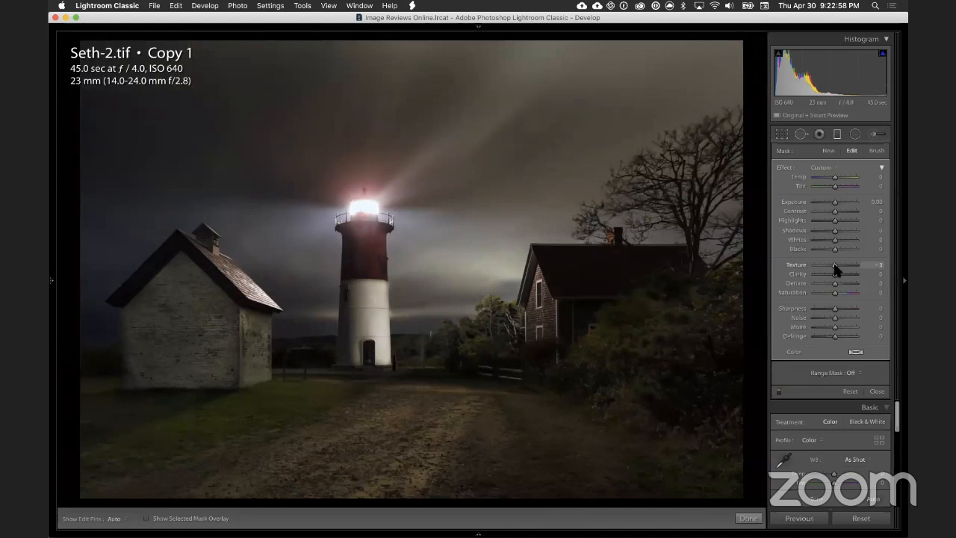
mouse_move(832, 267)
left_mouse_down()
mouse_move(834, 293)
mouse_move(833, 285)
left_mouse_up()
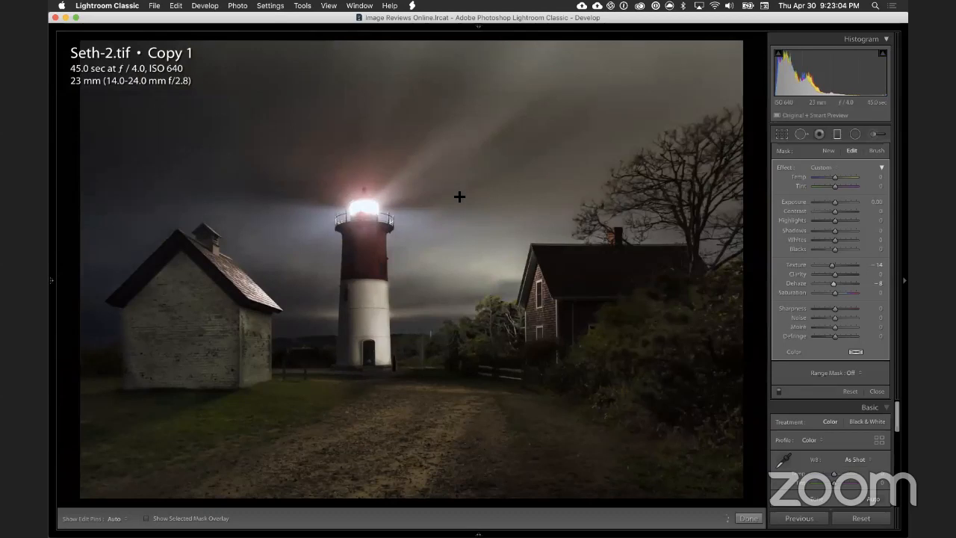
left_click(836, 133)
Step: Compare the before and after views of the sky beside the bare tree up close
left_click(584, 120)
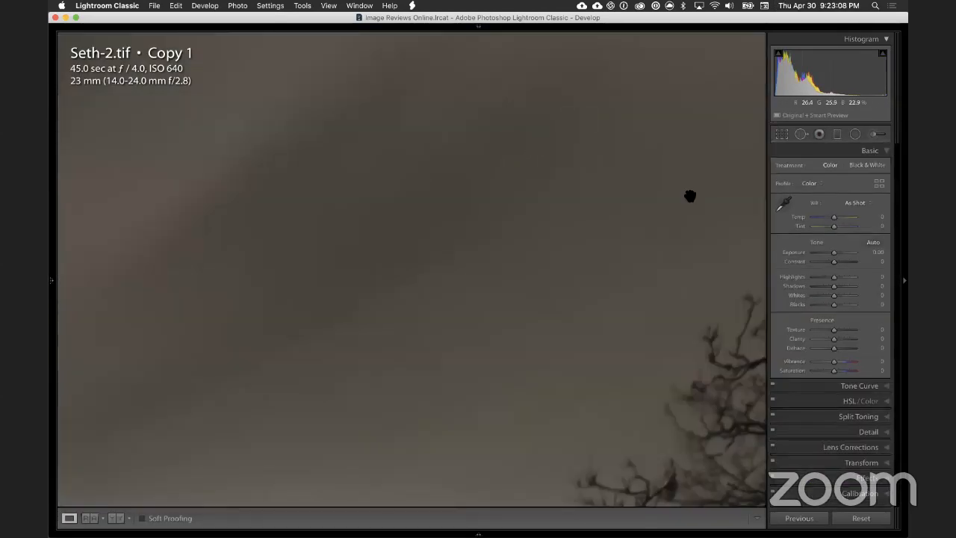
key("backslash")
key("backslash")
key("backslash")
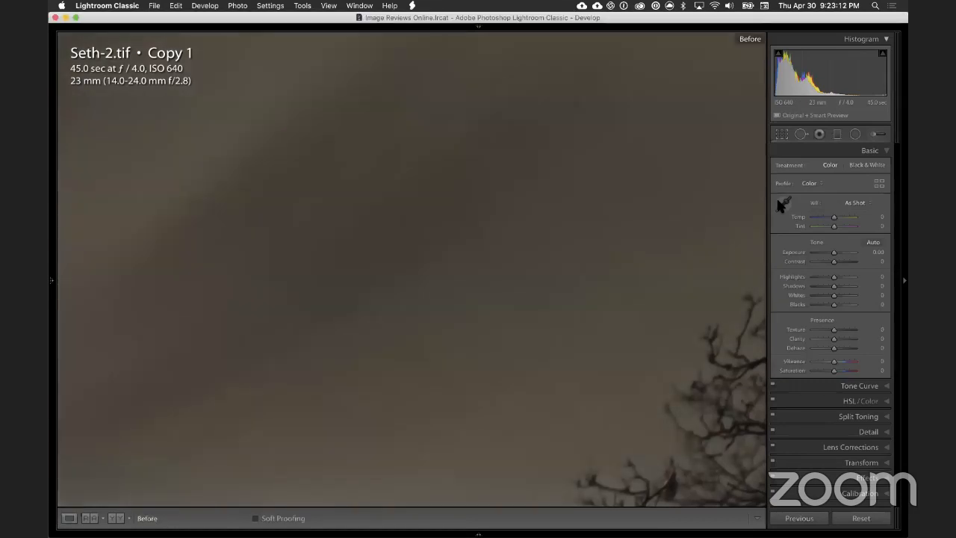
key("backslash")
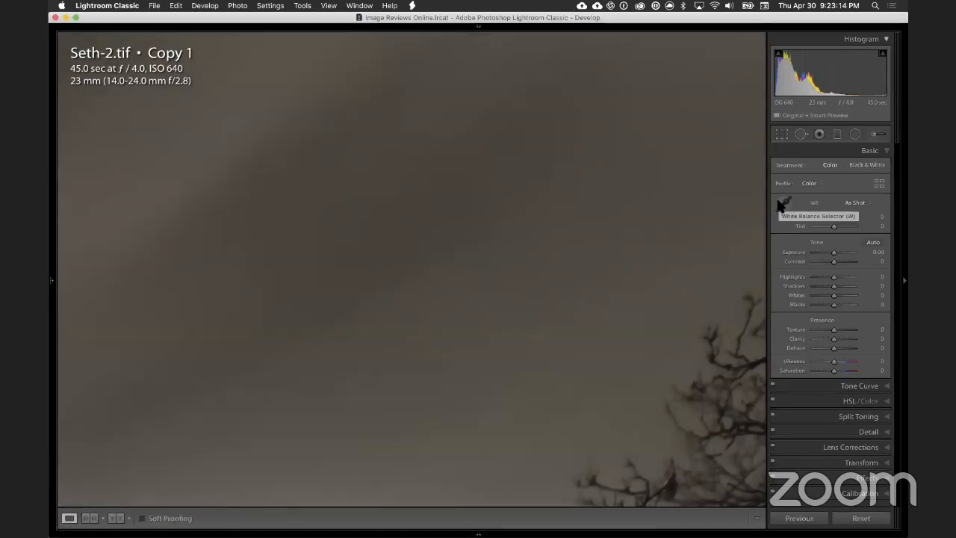
Step: Check the softened sky beside the bare tree up close and against the whole photo
left_click(496, 194)
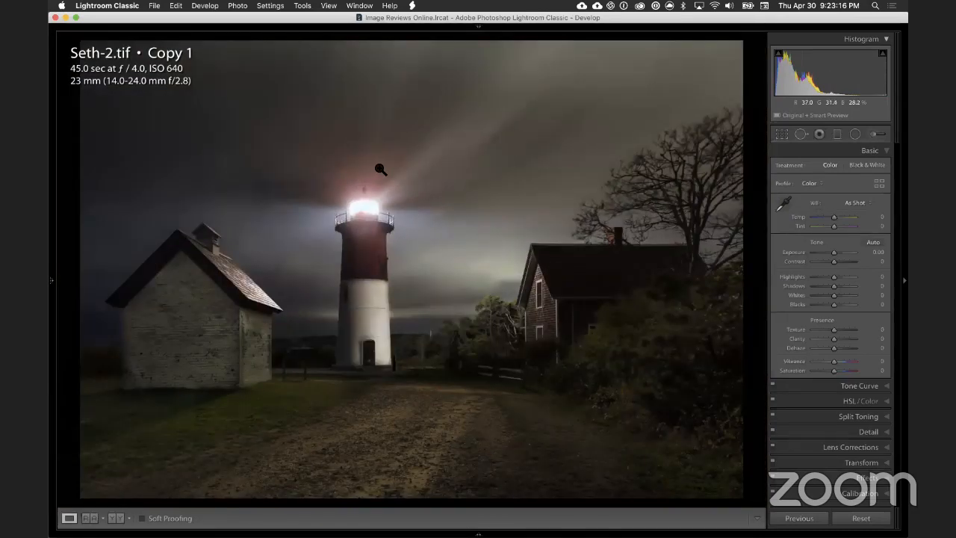
left_click(553, 126)
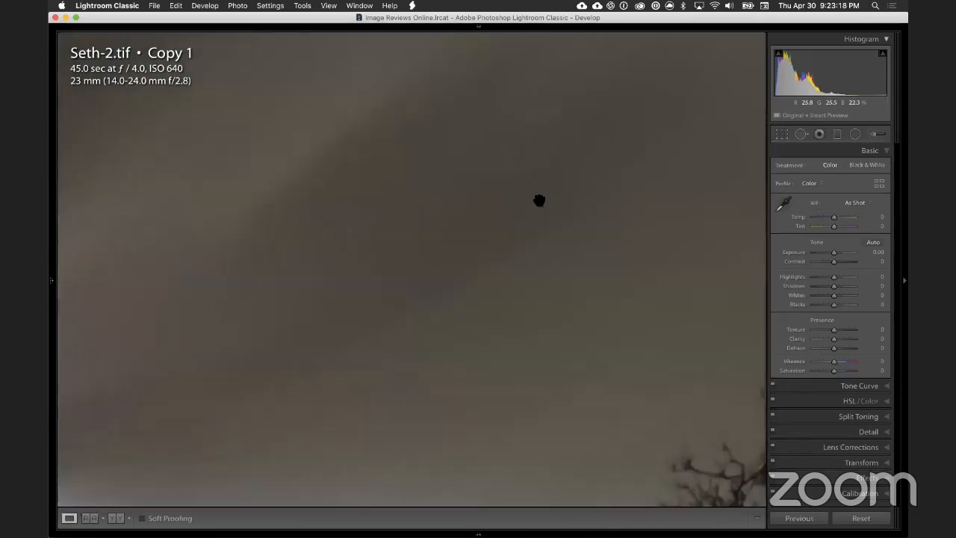
left_click(498, 241)
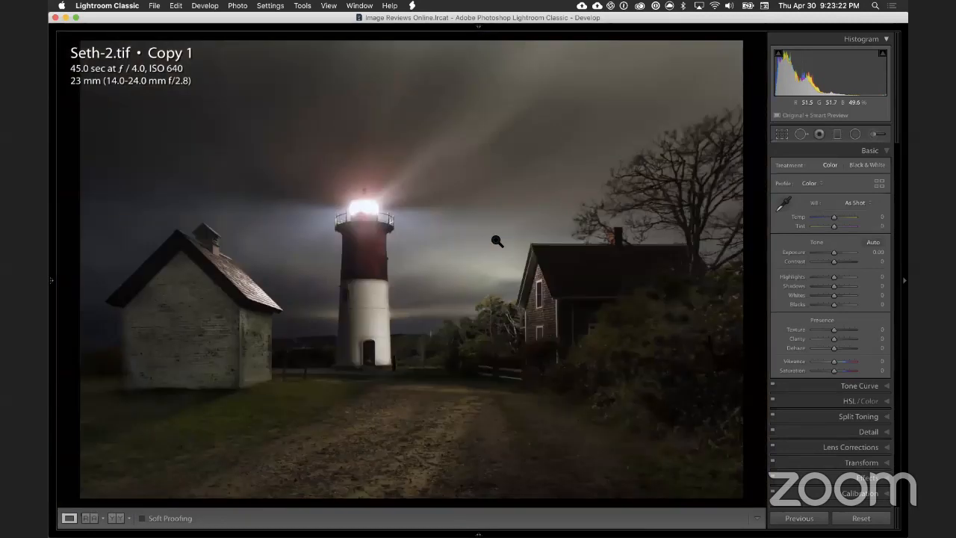
Step: Try a 1 x 1 crop of the photo framed on the shed and the lighthouse, excluding the house
left_click(781, 133)
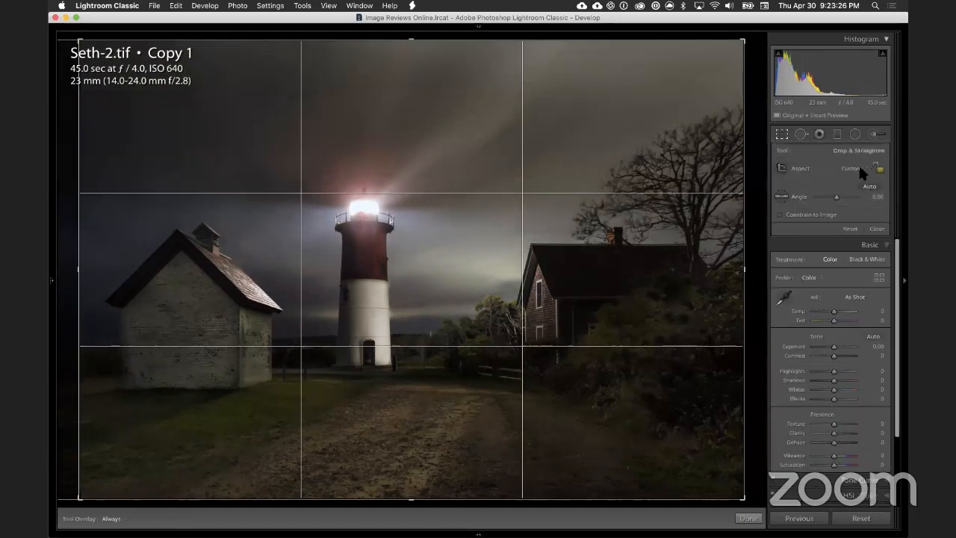
left_click(859, 170)
left_click(860, 180)
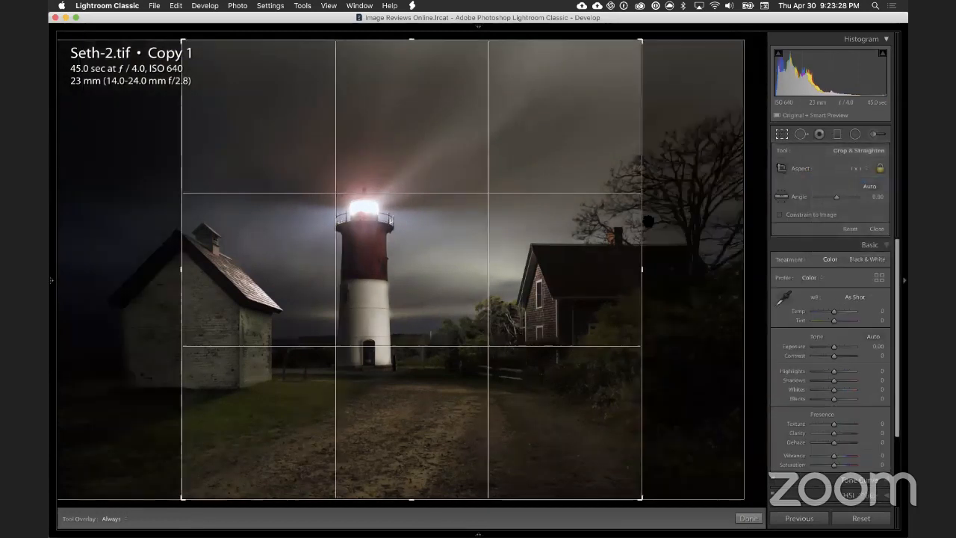
left_click_drag(459, 206, 616, 222)
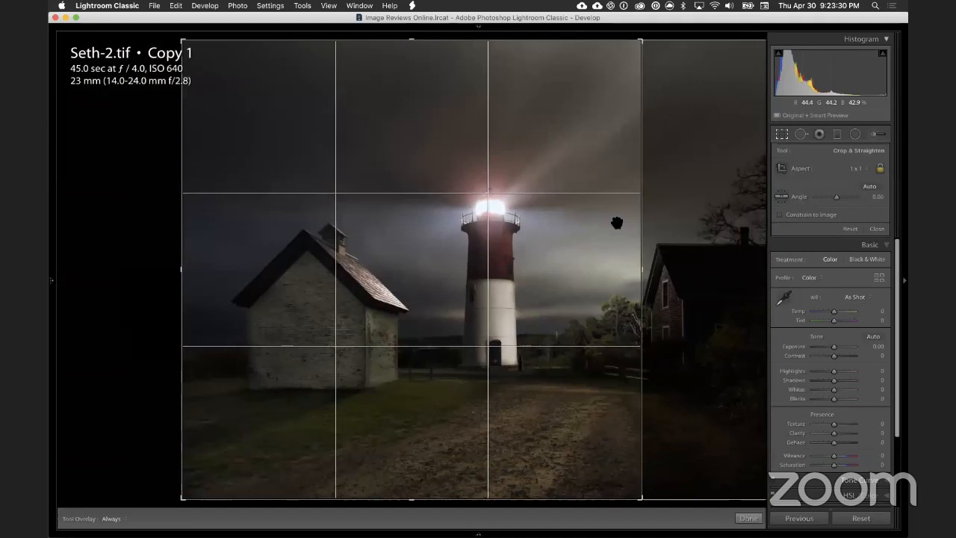
key("Return")
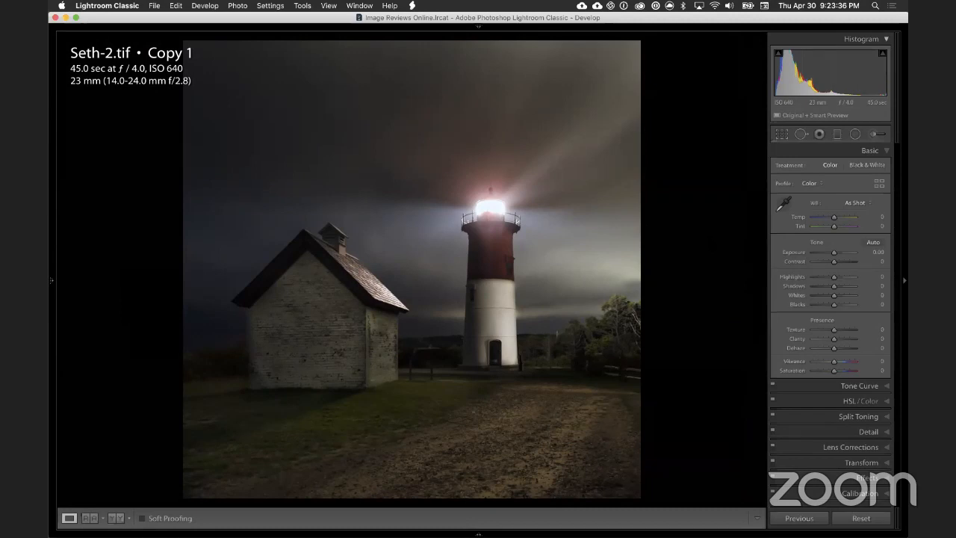
Step: Try reframing the square crop on the lighthouse, the house and the bare tree, leaving out the shed
left_click(781, 133)
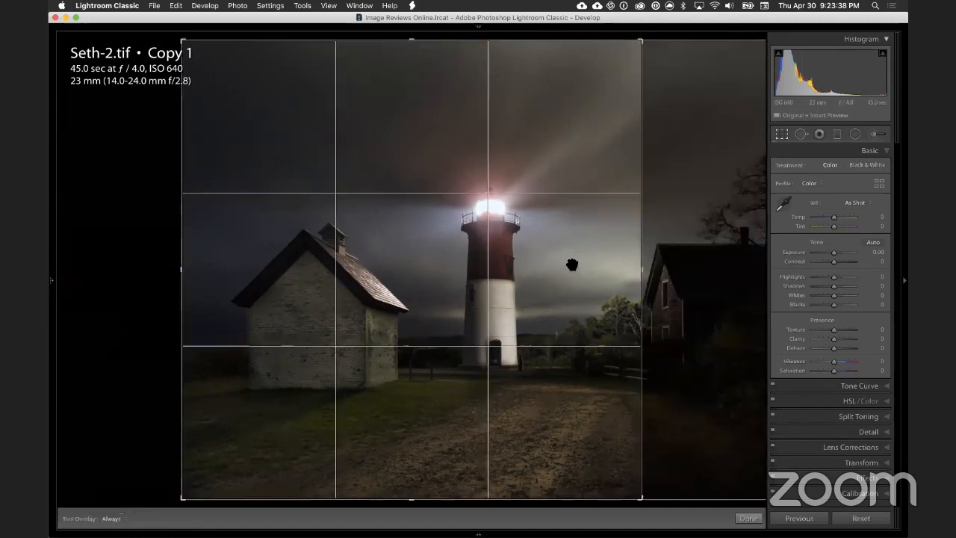
left_click_drag(521, 273, 292, 274)
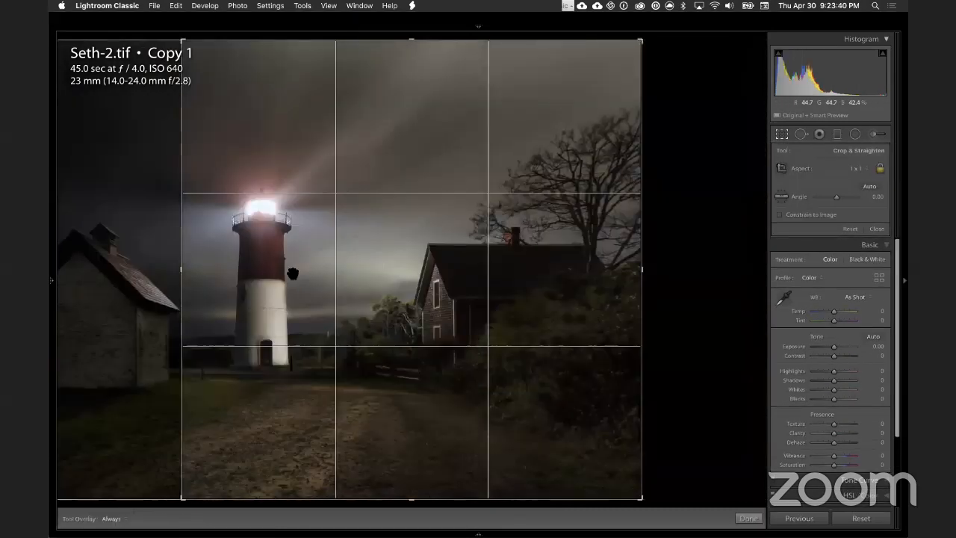
key("Return")
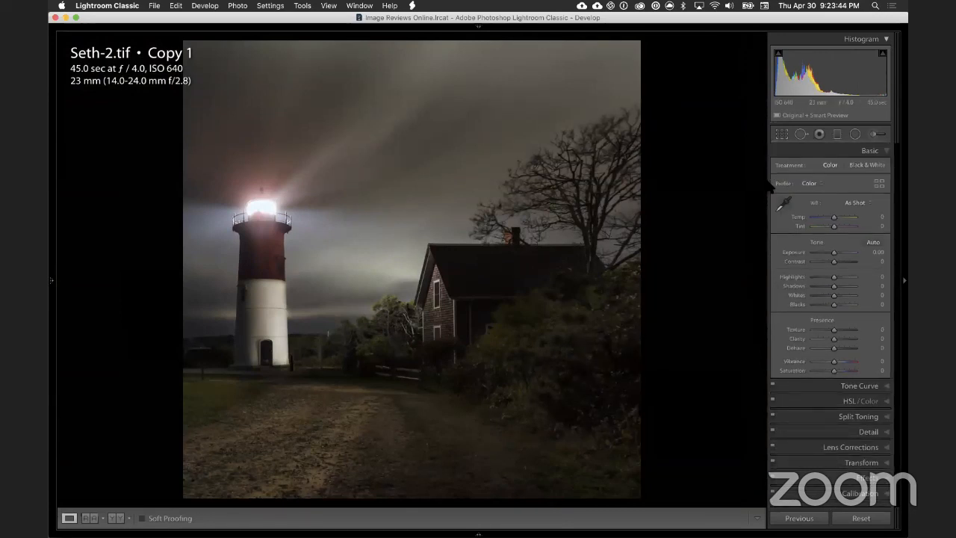
Step: Try shifting the square crop back onto the shed and lighthouse, with the tower near the right third line
left_click(781, 134)
left_click_drag(401, 207, 628, 207)
key("Return")
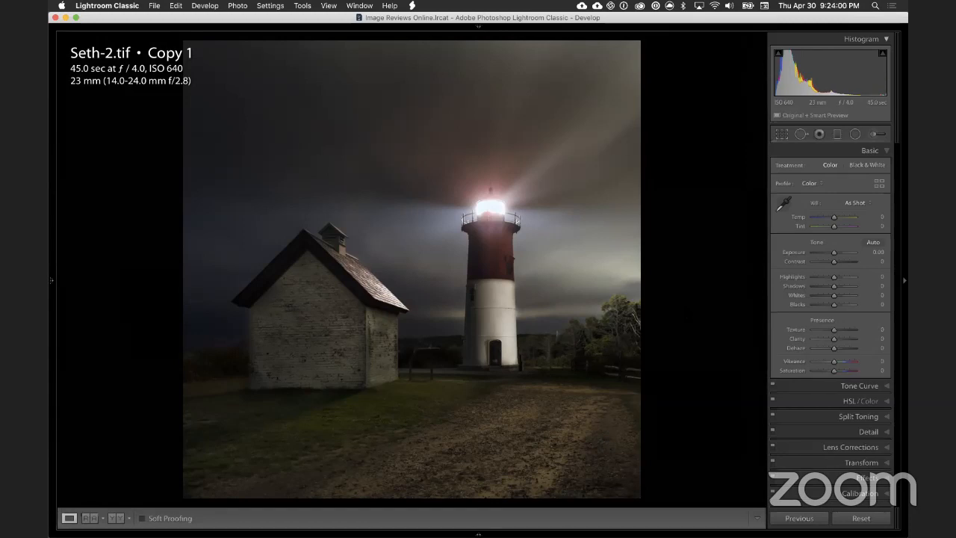
Step: Undo the square crop changes to restore the photo's full horizontal framing
key("super+z")
key("super+z")
key("super+z")
key("super+z")
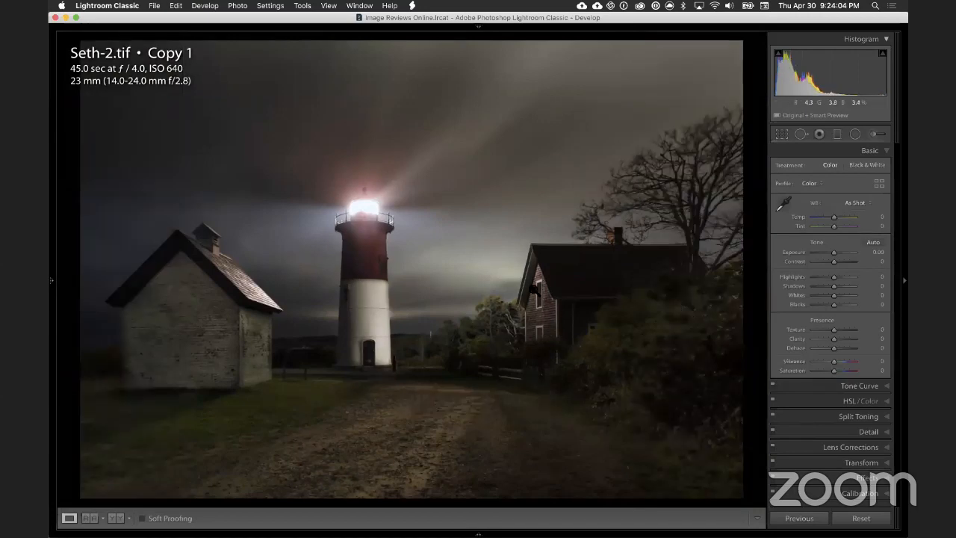
Step: Examine the details from the house across the lighthouse base to the shed's brick wall, its outer edge and the grass below
left_click(556, 301)
left_click_drag(539, 287, 728, 229)
left_click_drag(418, 240, 600, 284)
left_click_drag(355, 263, 526, 247)
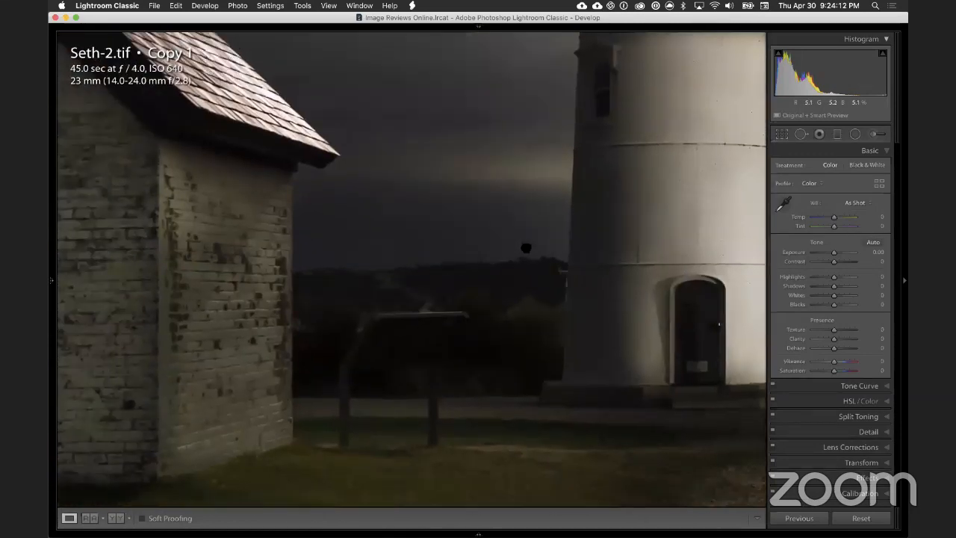
left_click_drag(379, 250, 526, 247)
left_click_drag(402, 140, 533, 337)
left_click_drag(396, 290, 574, 170)
left_click_drag(396, 267, 612, 168)
left_click_drag(297, 182, 455, 168)
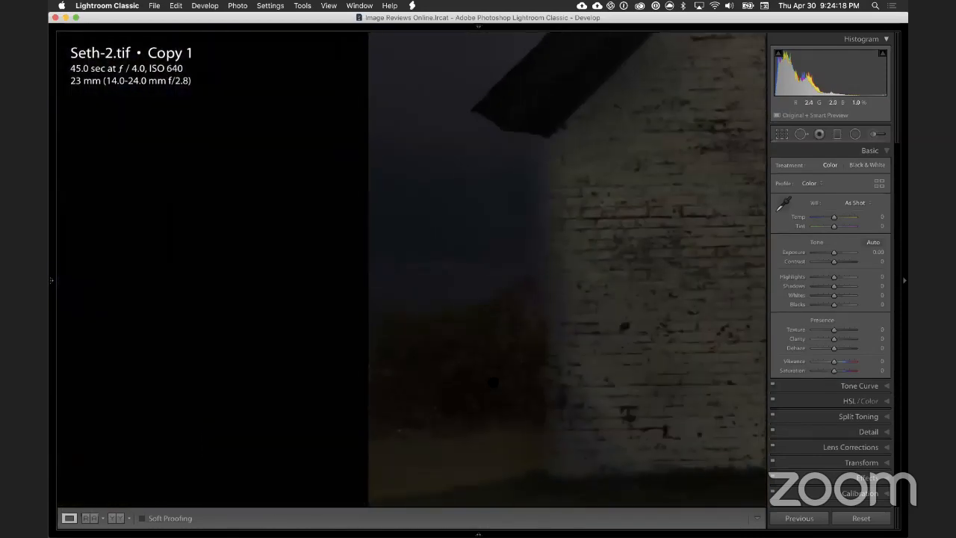
left_click_drag(457, 500, 469, 384)
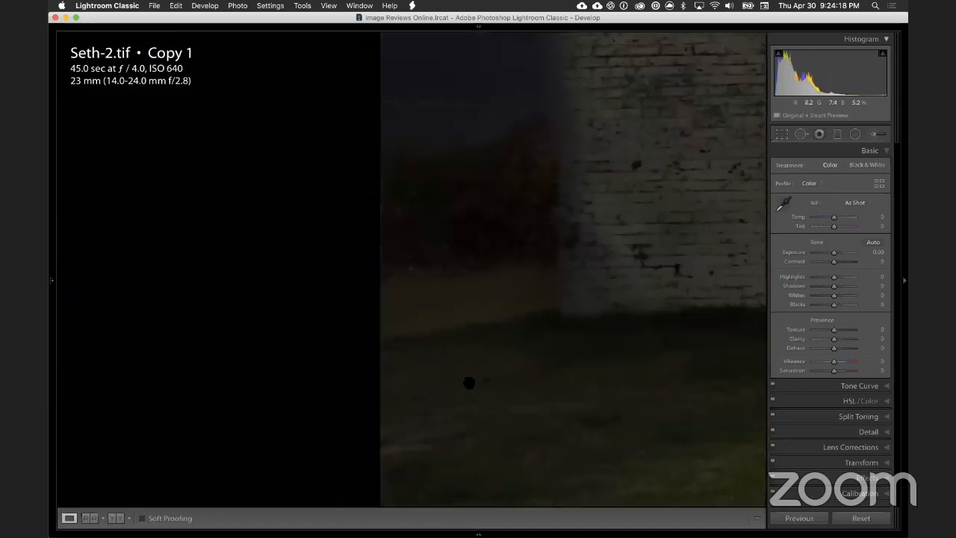
left_click(475, 237)
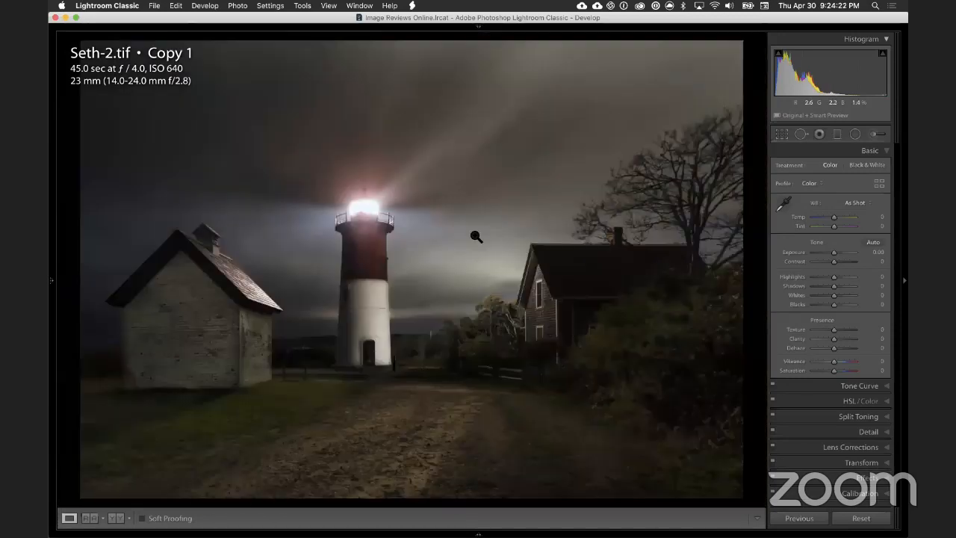
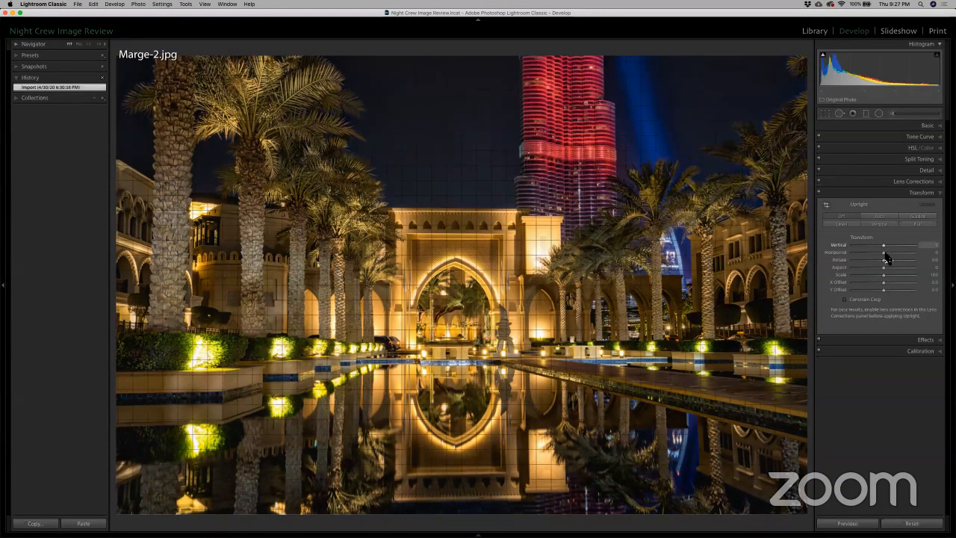
Step: Set the palm-lined pool photo's horizontal perspective to +3 and constrain the crop to remove the white edges
left_click_drag(887, 258, 886, 257)
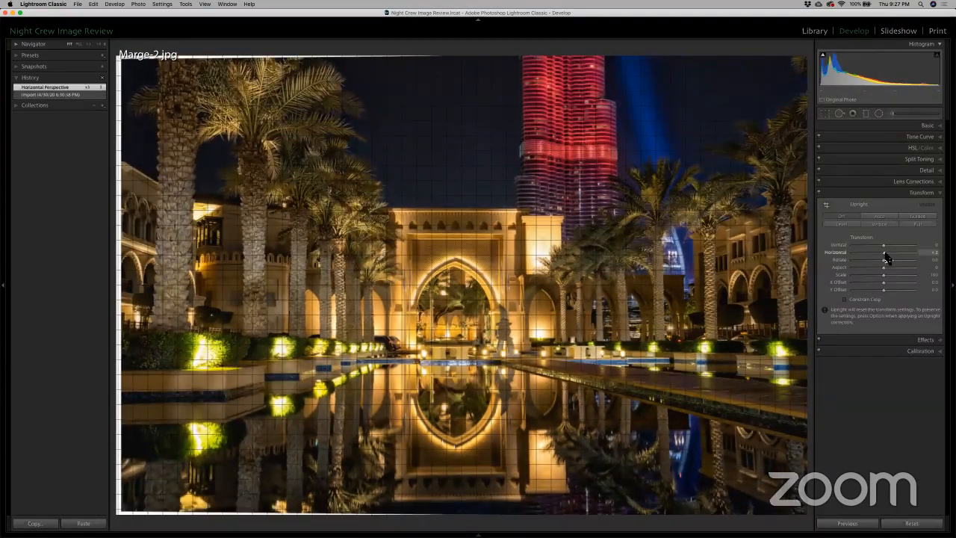
left_click(845, 300)
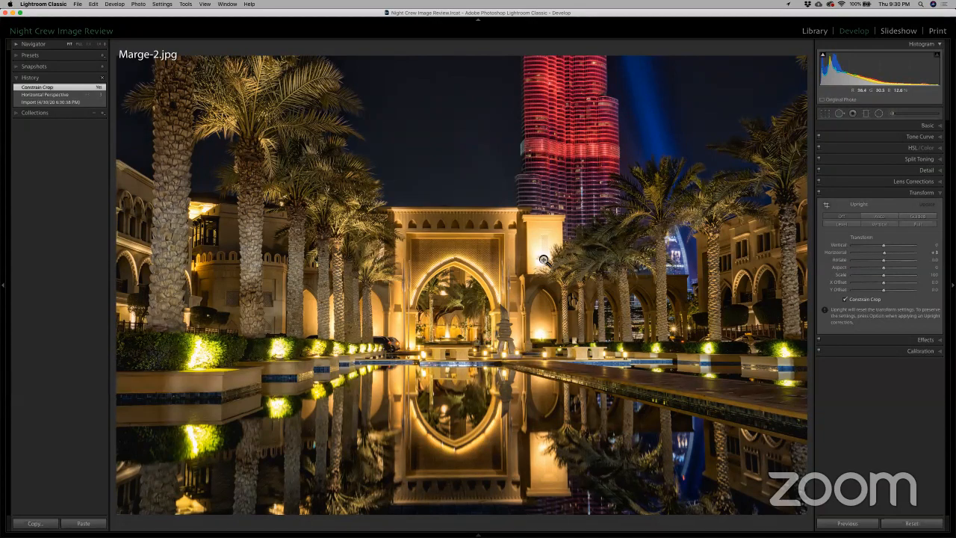
Step: Examine the stone statue, the bright wall light and the details around the central arch at several magnifications
left_click(540, 330)
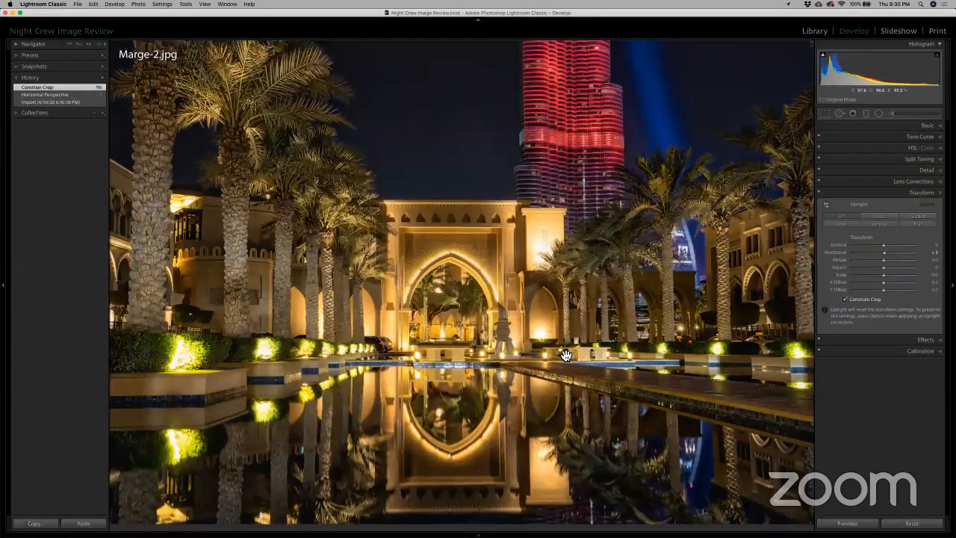
key("super+equal")
key("super+equal")
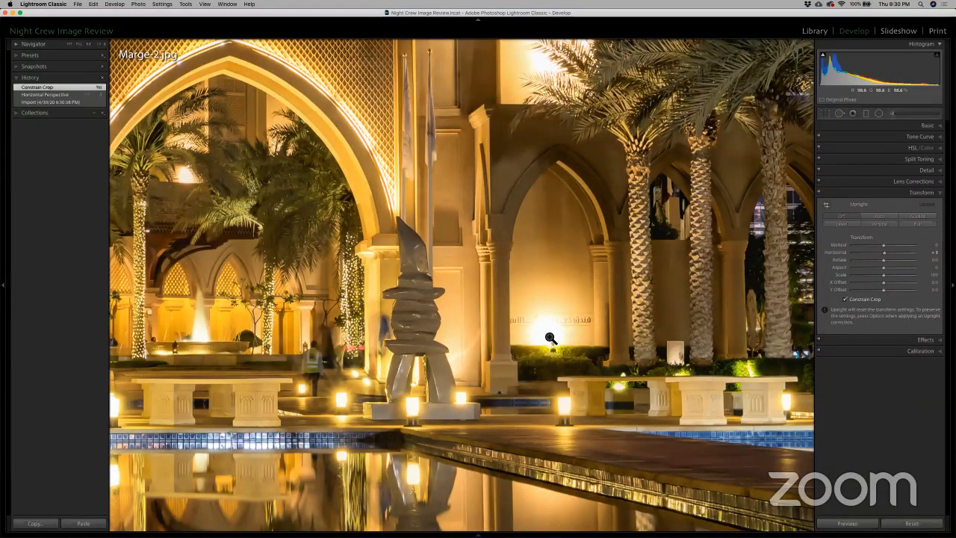
key("super+minus")
key("super+minus")
key("super+minus")
key("super+minus")
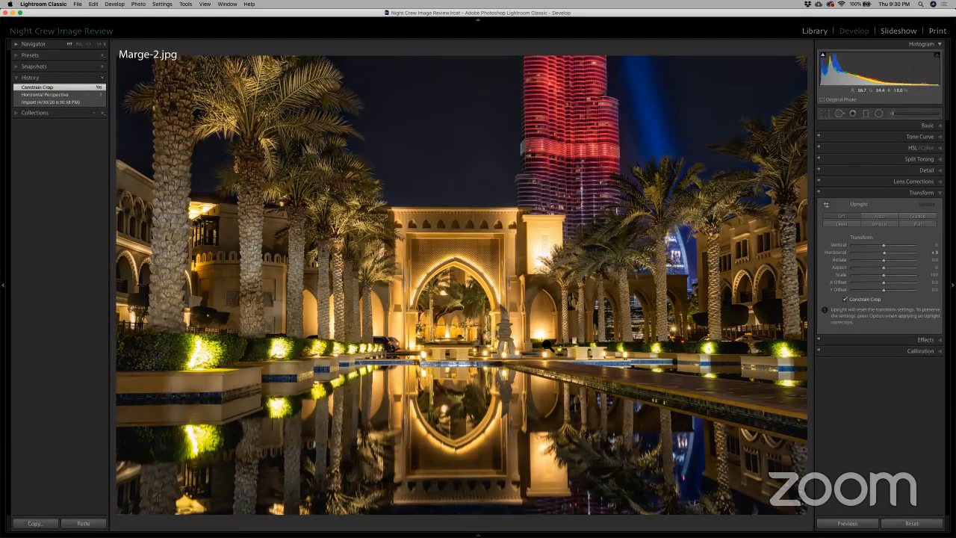
left_click(539, 317)
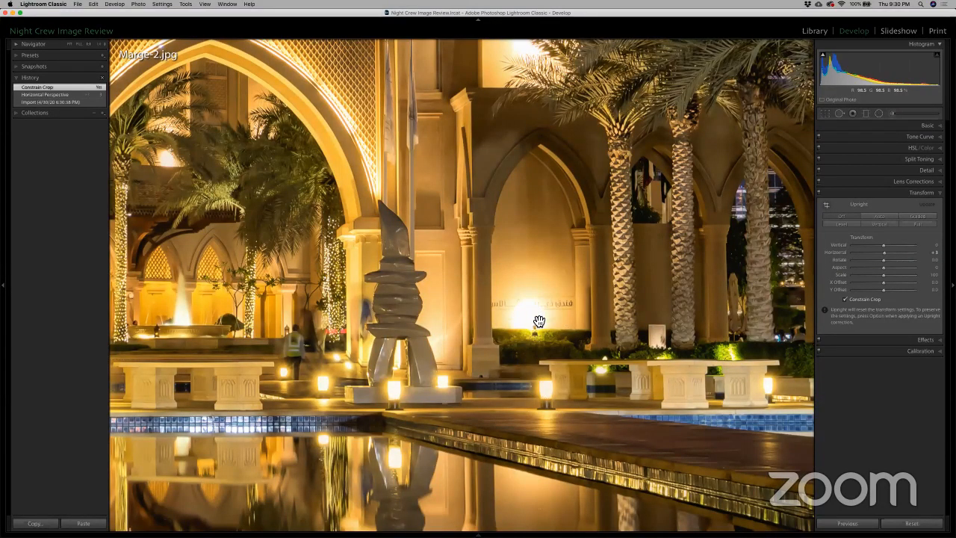
left_click(539, 321)
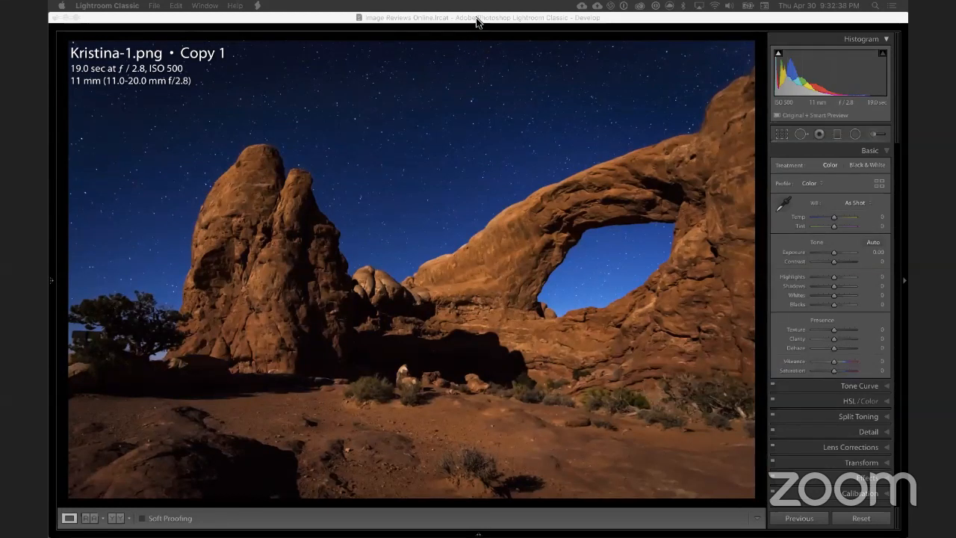
Step: Examine the desert photo's rock texture around the base of the natural arch and the stars within its opening
left_click(478, 21)
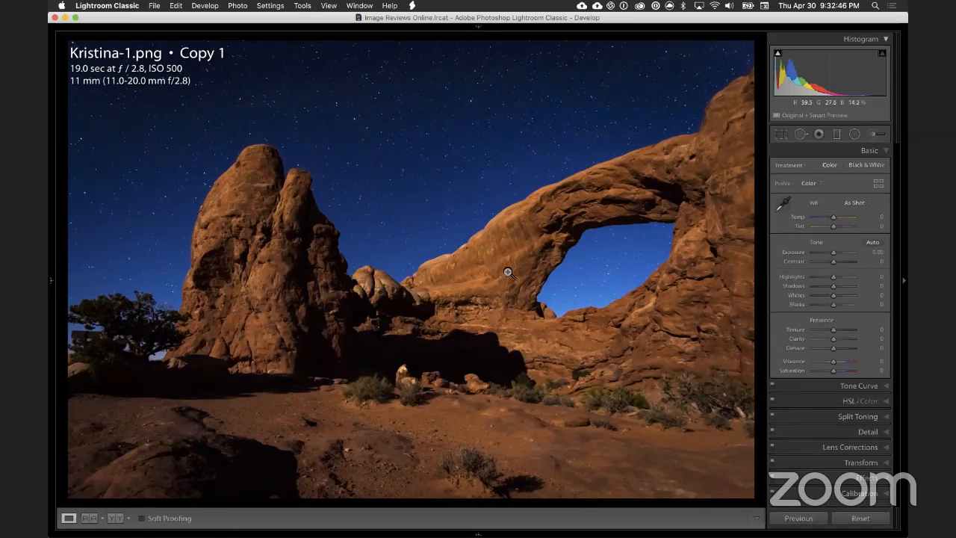
left_click(506, 273)
left_click_drag(346, 195, 170, 116)
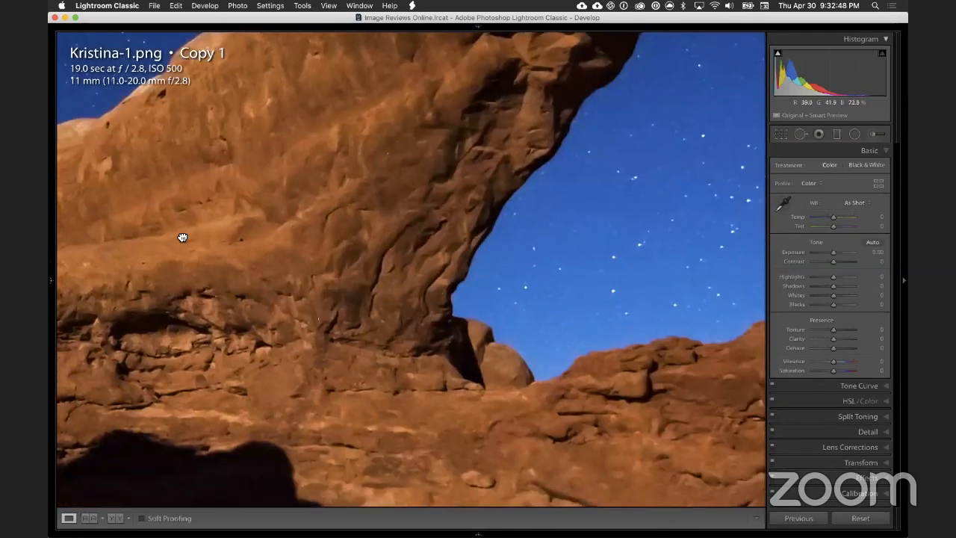
left_click_drag(690, 314, 380, 195)
left_click(419, 191)
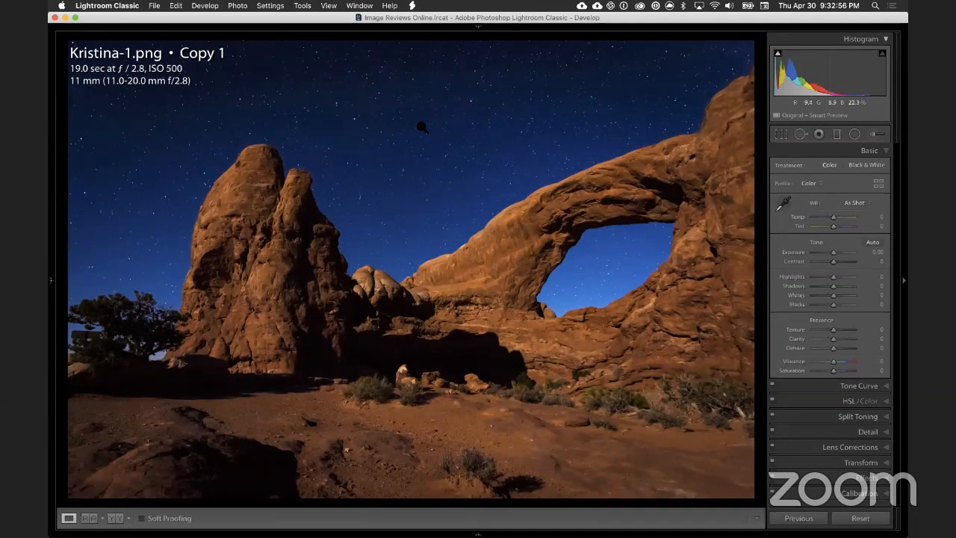
Step: Examine the star shapes and noise in the open sky between the arch and the left rock tower
left_click(486, 132)
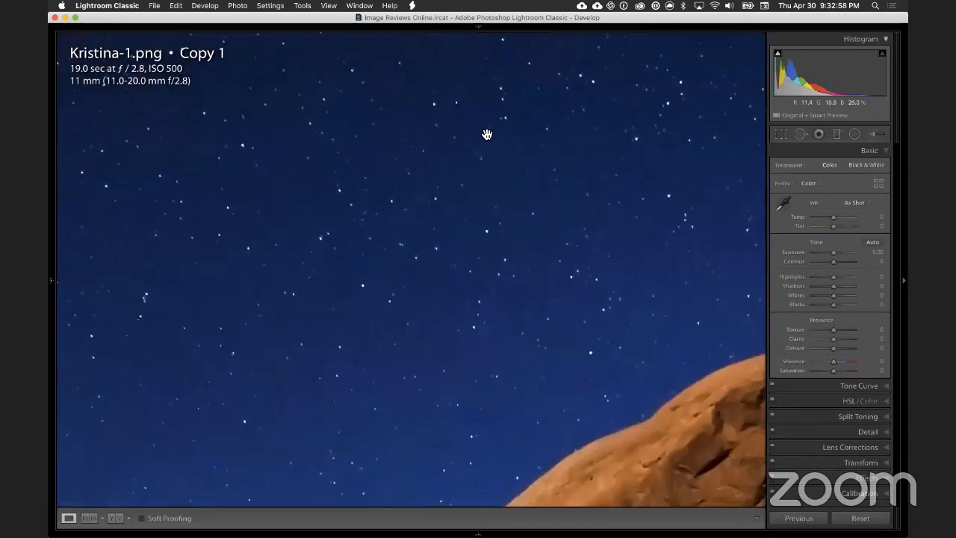
left_click_drag(442, 155, 581, 223)
left_click_drag(367, 170, 544, 212)
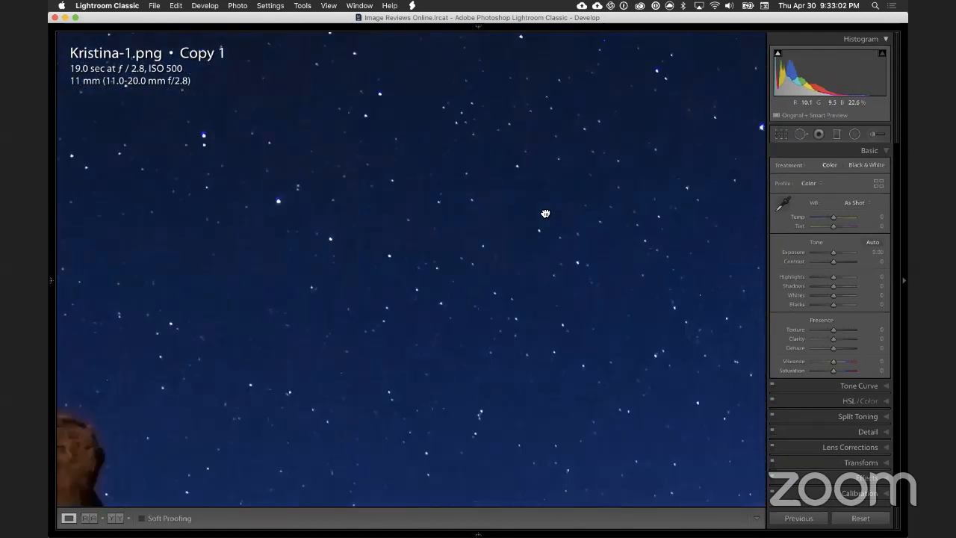
left_click(616, 251)
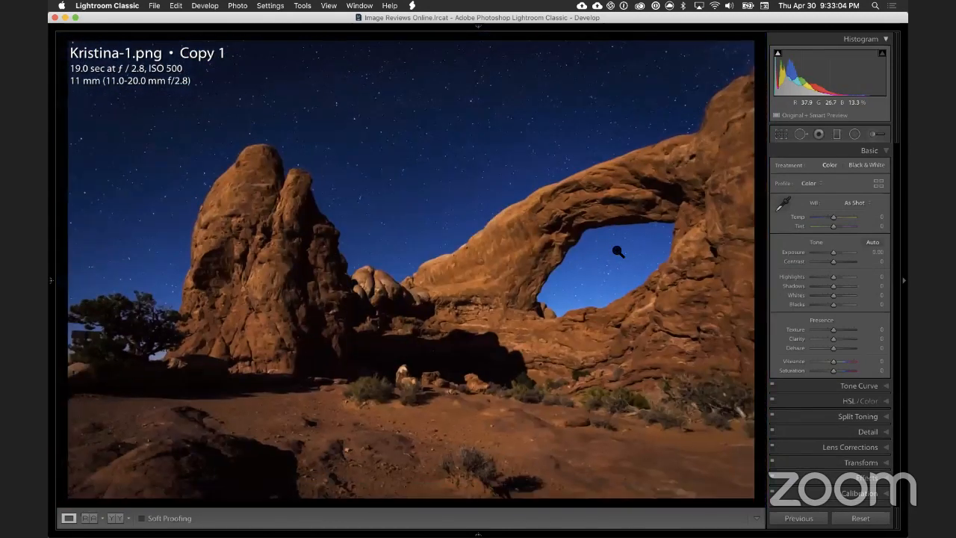
Step: Examine the rock wall on the right side of the arch opening and the slope beneath it
left_click(557, 210)
left_click_drag(558, 213, 322, 96)
left_click_drag(627, 288, 369, 102)
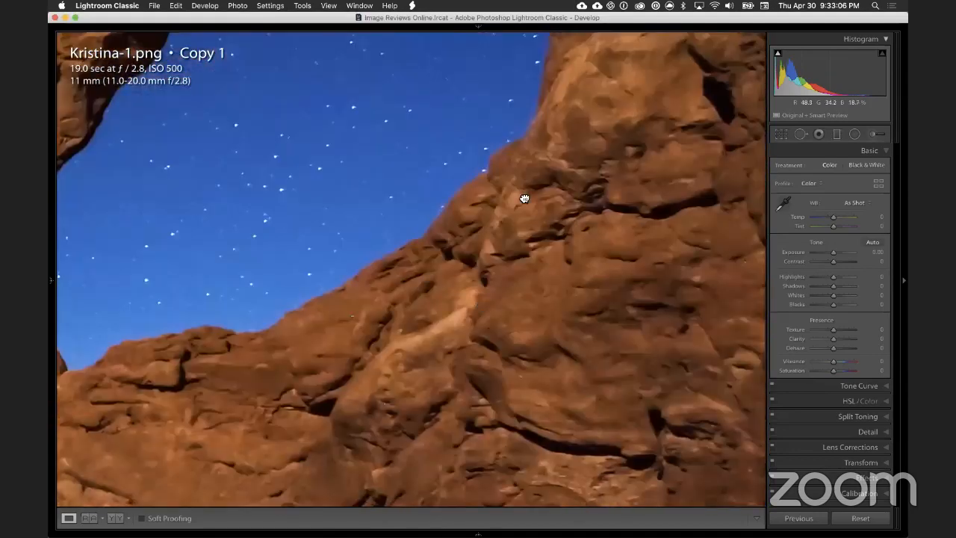
left_click_drag(525, 199, 539, 75)
left_click(490, 213)
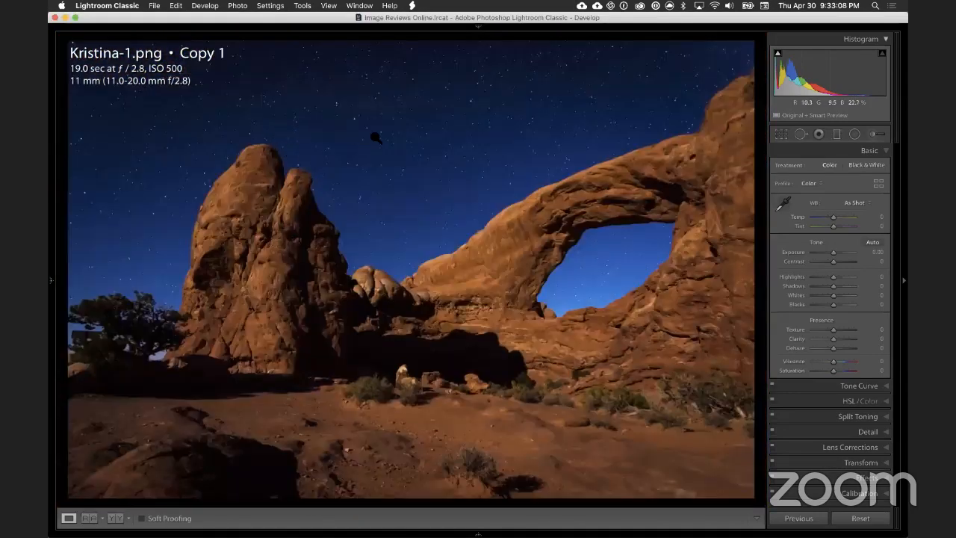
Step: Compare the photo's exposure settings with its capture date and pixel dimensions while the sky is magnified
left_click(423, 146)
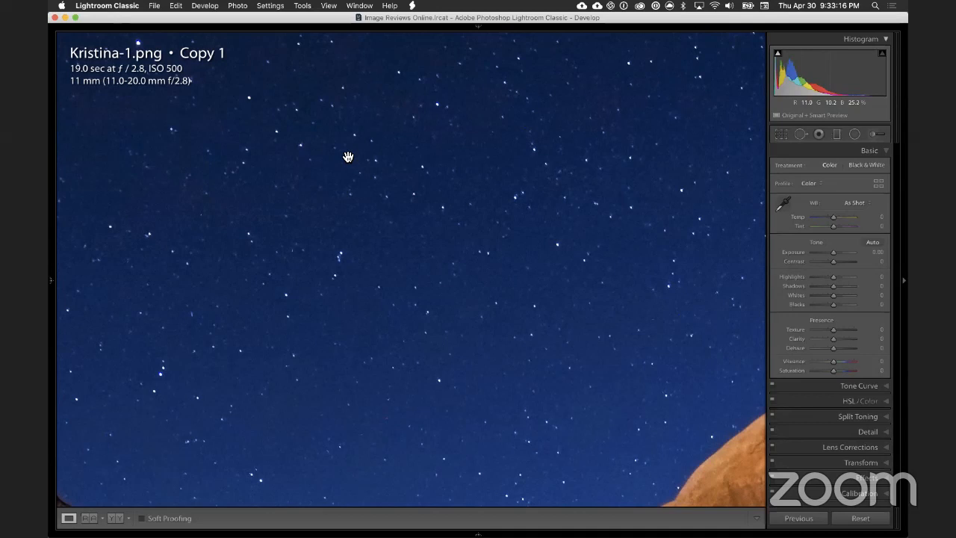
key("i")
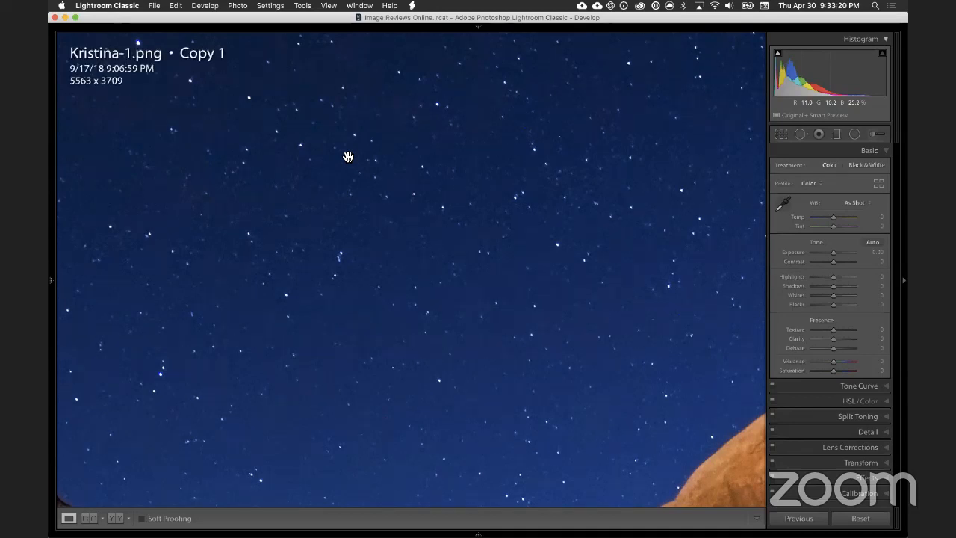
key("i")
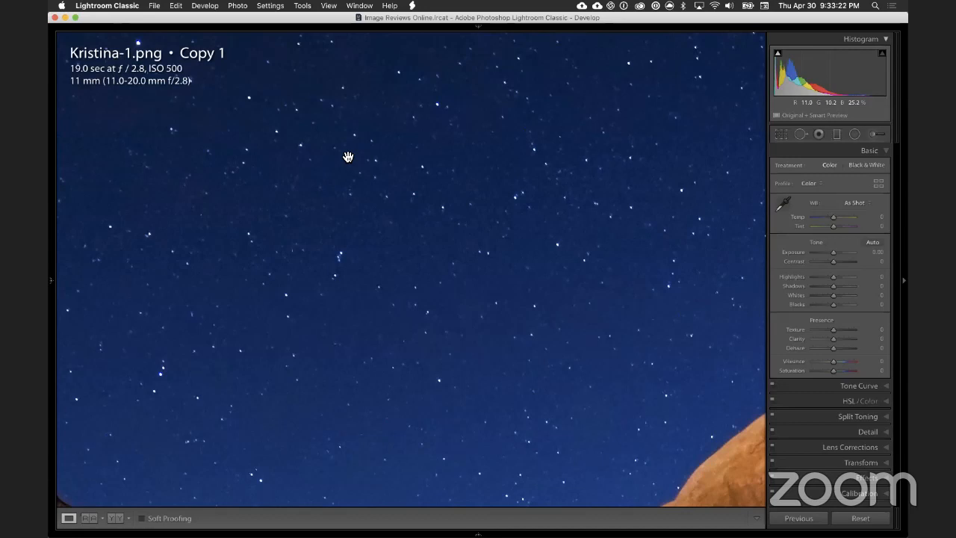
key("i")
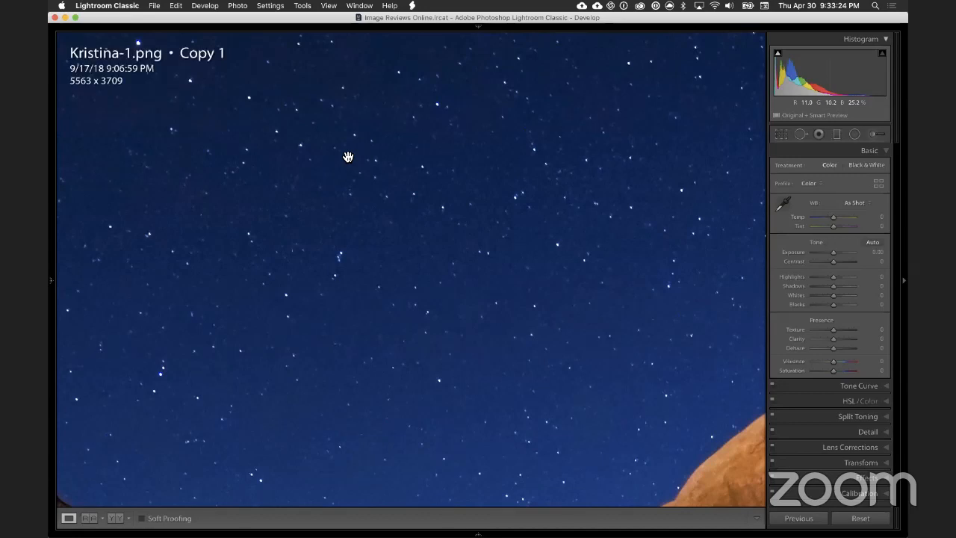
Step: Examine the stars across the upper sky for colored fringes and return the info overlay to the exposure settings
left_click(439, 182)
left_click(472, 175)
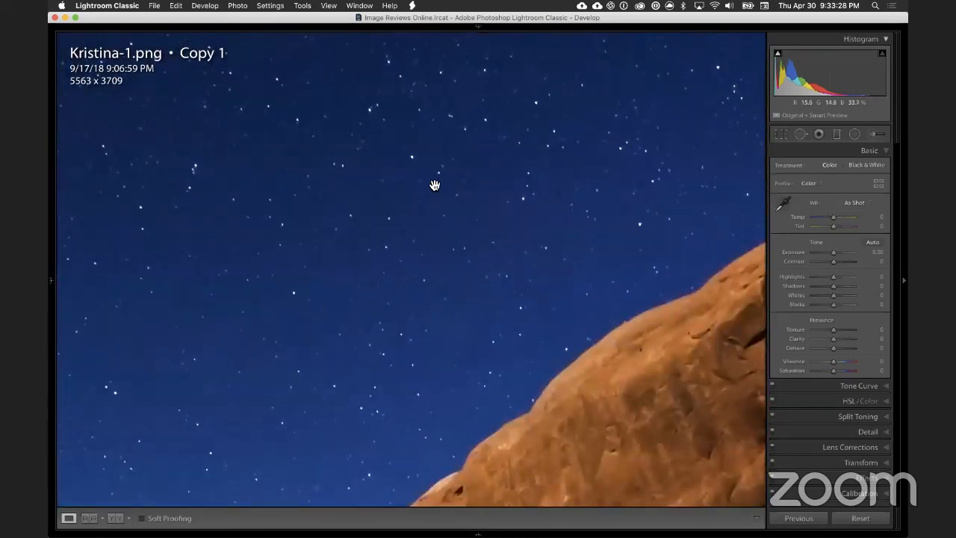
left_click_drag(369, 183, 529, 239)
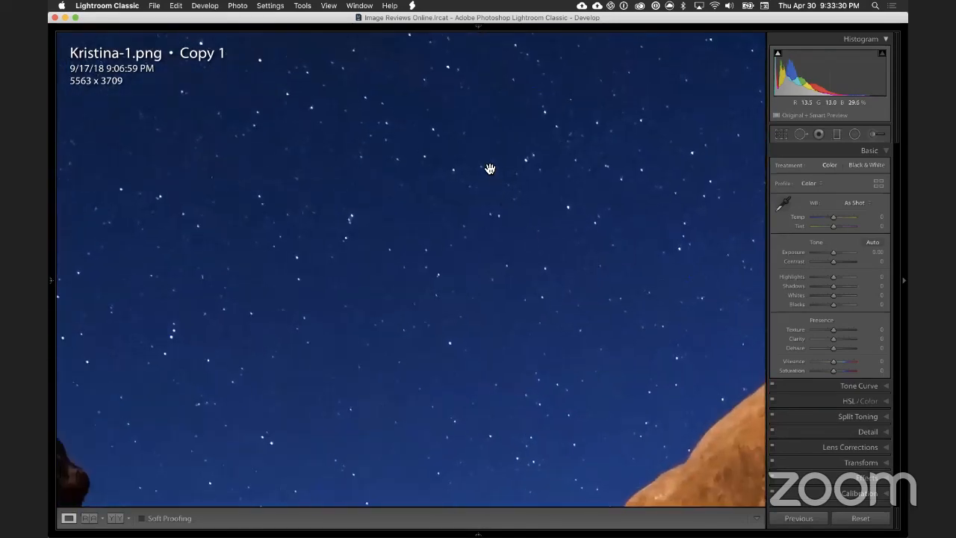
left_click_drag(489, 167, 419, 268)
left_click_drag(483, 162, 459, 268)
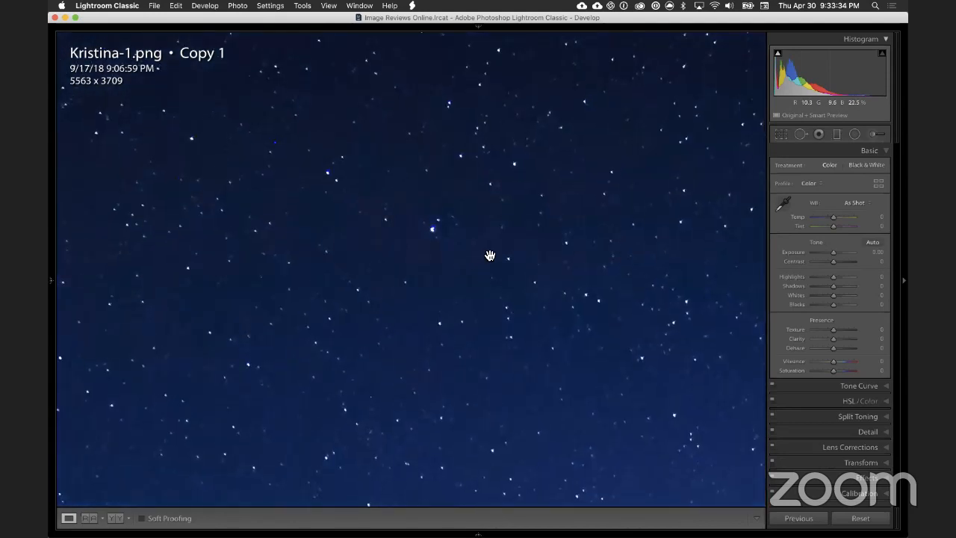
key("i")
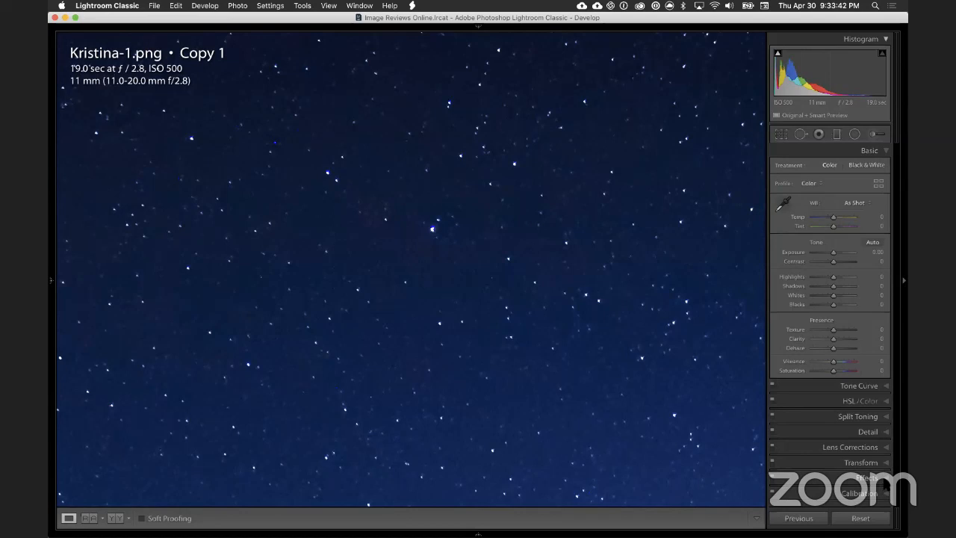
Step: Turn on chromatic aberration removal in the photo's lens corrections
left_click(885, 479)
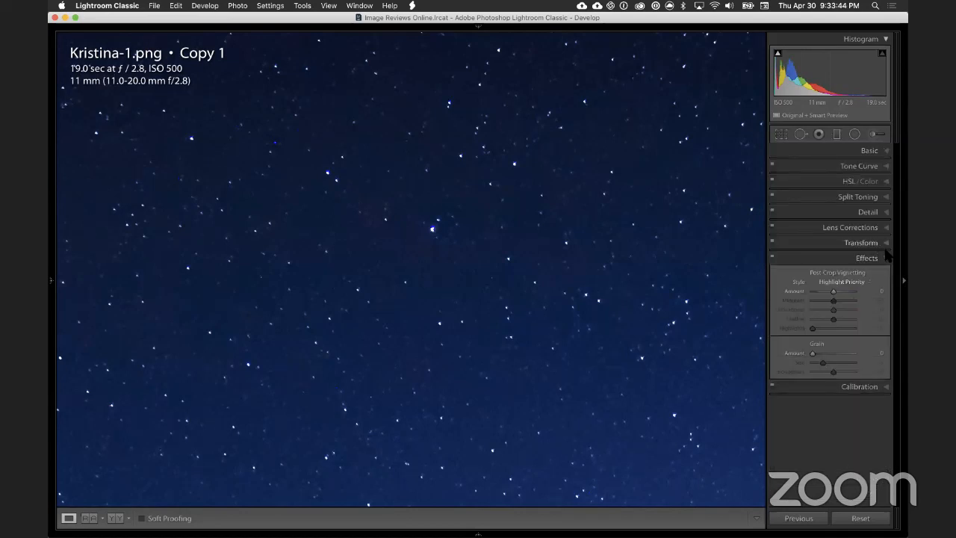
left_click(885, 229)
left_click(817, 259)
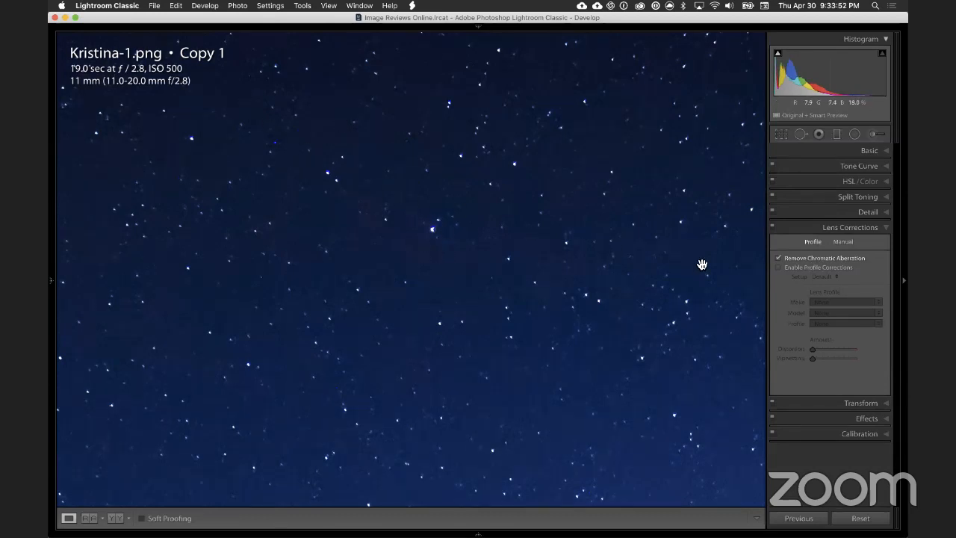
Step: Set the purple defringe amount to 7 in the manual lens corrections to clean up the blue-fringed stars
left_click(844, 243)
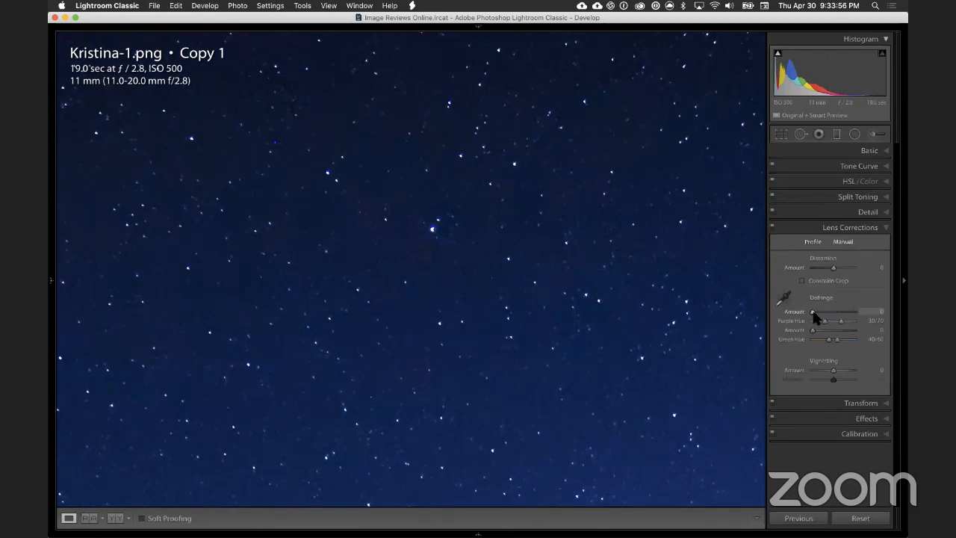
left_click_drag(842, 312, 805, 310)
left_click_drag(834, 315, 812, 313)
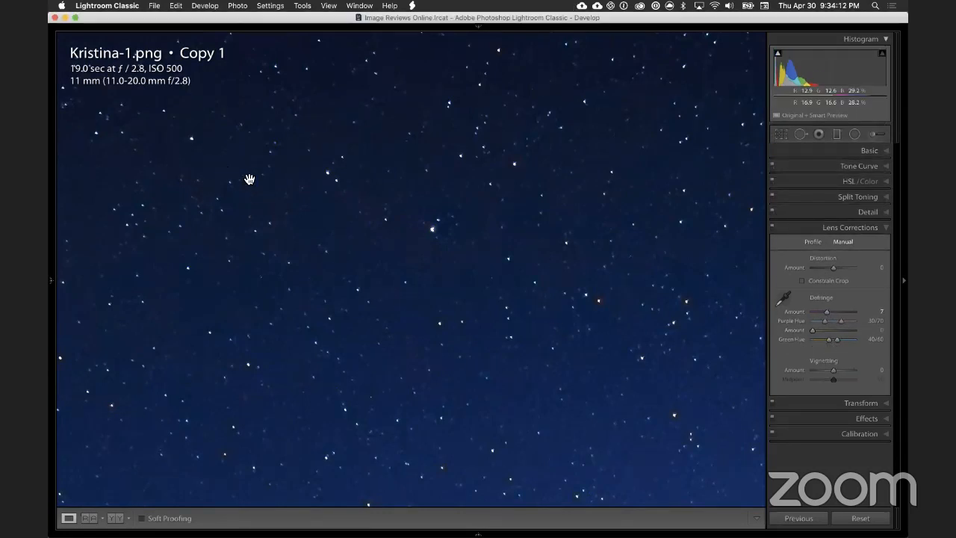
Step: Compare the defringed photo with its original, and inspect the left rock tower's outline against the sky for halos
left_click(556, 230)
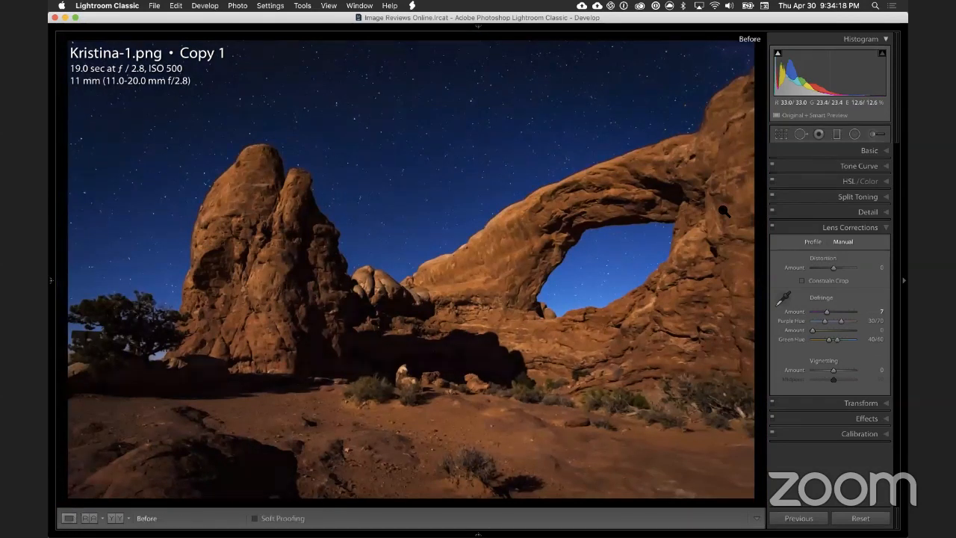
left_click(325, 245)
left_click_drag(196, 239, 545, 311)
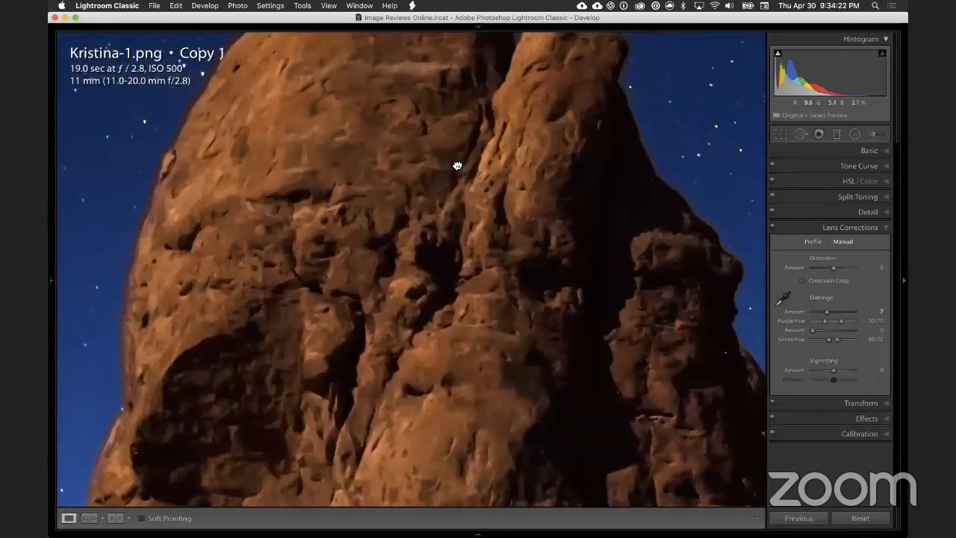
left_click_drag(454, 164, 482, 235)
left_click_drag(305, 179, 471, 164)
left_click_drag(394, 340, 378, 385)
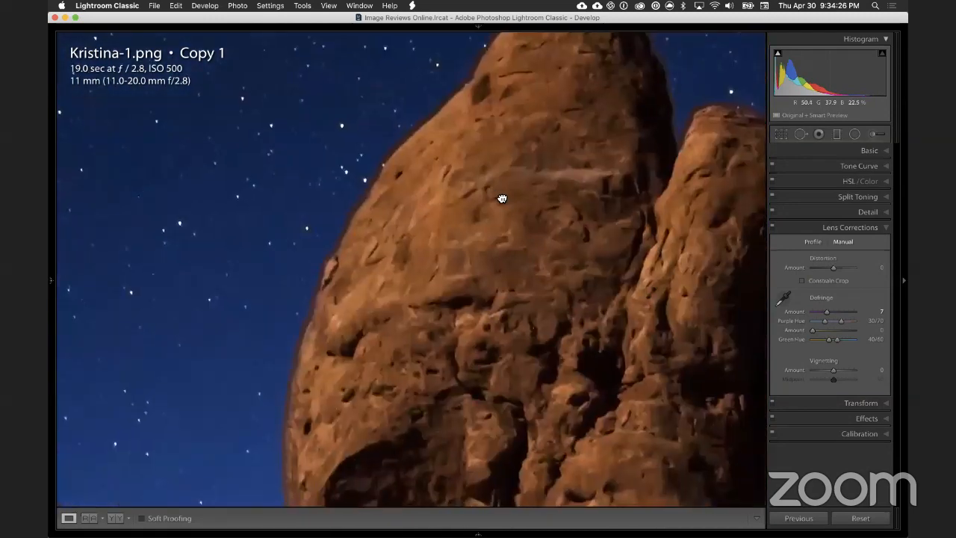
left_click_drag(501, 198, 372, 328)
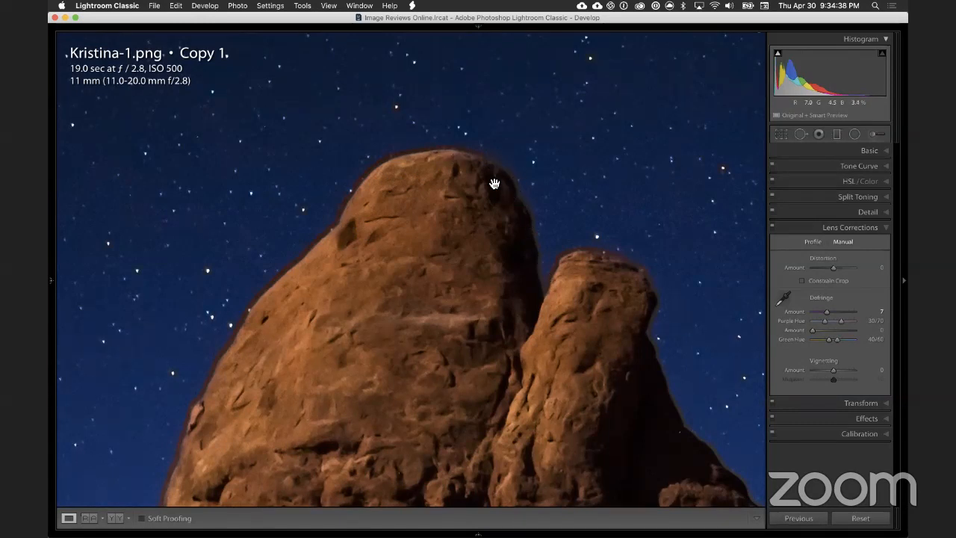
Step: Inspect the left tower's outer edge down to the tree and back up around its rounded summit
left_click_drag(189, 474, 322, 311)
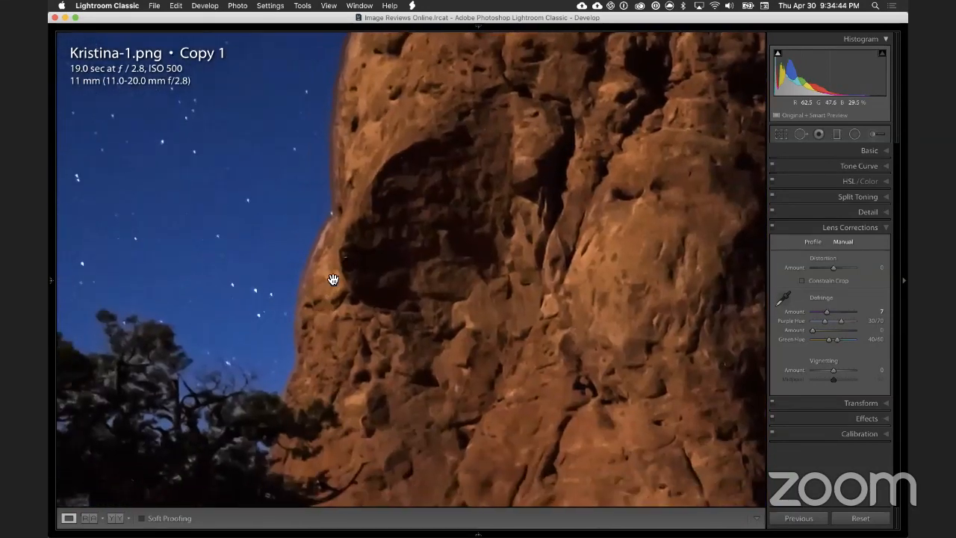
left_click_drag(309, 391, 403, 324)
left_click_drag(375, 273, 319, 258)
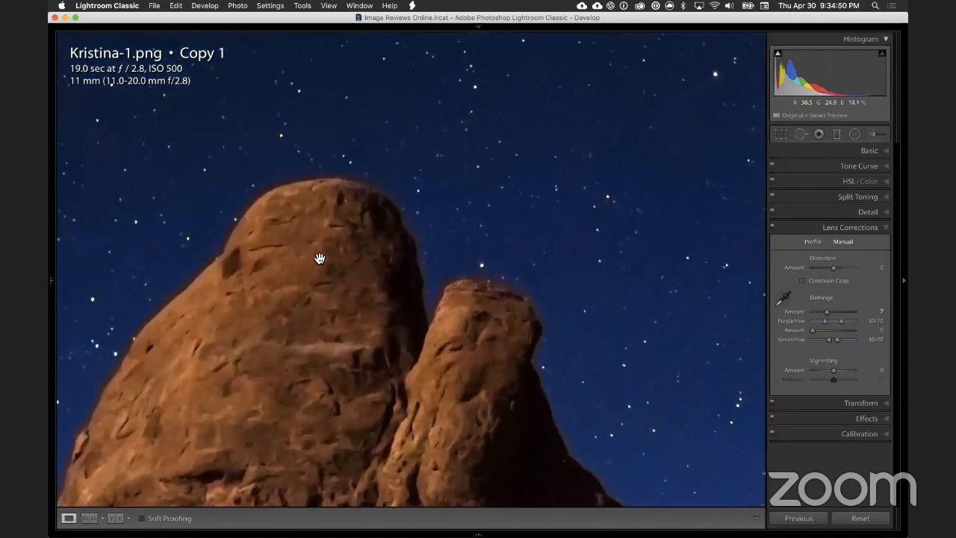
left_click_drag(391, 222, 487, 183)
left_click_drag(414, 314, 393, 305)
Step: Inspect the edge transitions from the left tower across to the arch's upper rim against the starry sky
left_click_drag(281, 332, 424, 197)
left_click_drag(524, 357, 370, 119)
left_click_drag(560, 322, 269, 250)
left_click(295, 296)
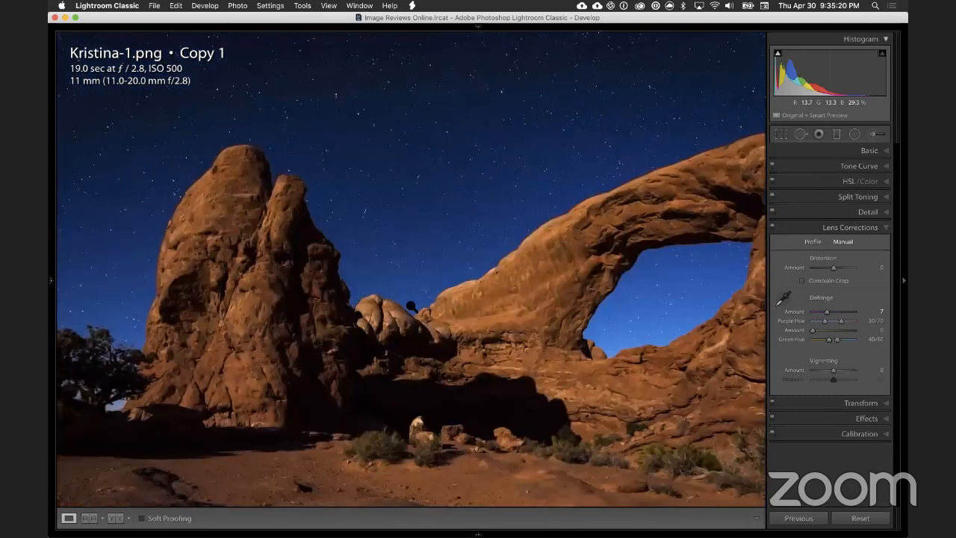
left_click(632, 228)
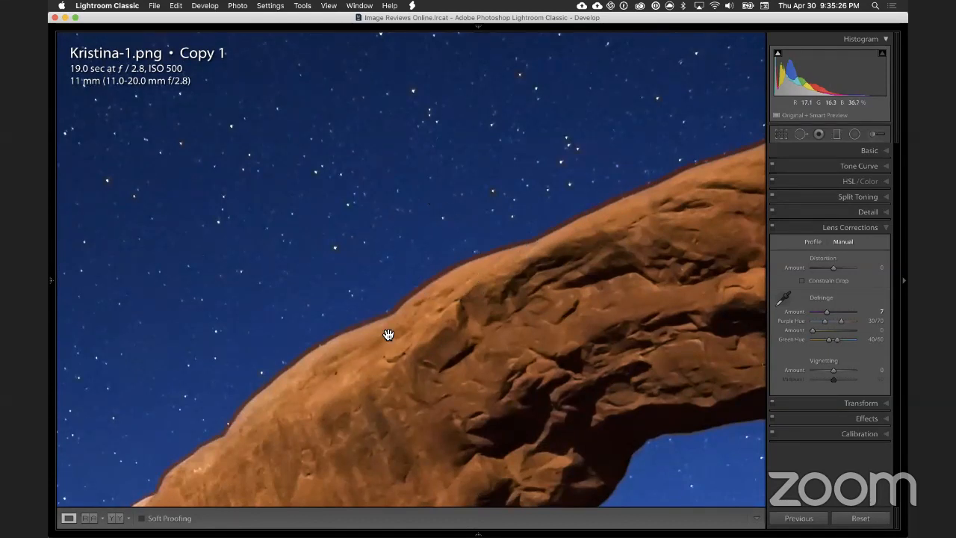
Step: Follow the arch's upper rim down to its lower slope and compare the defringed rock edge with the original for dark outlines
left_click_drag(354, 351, 354, 287)
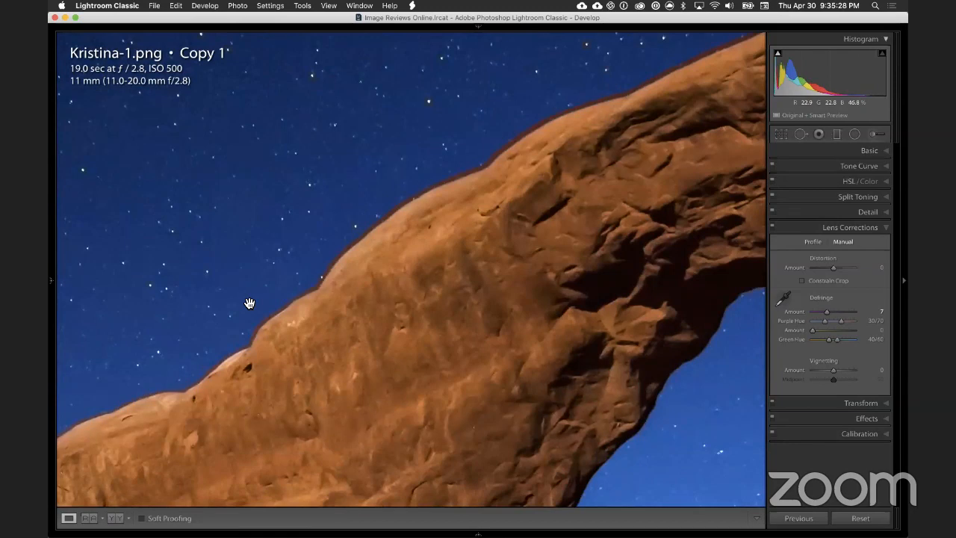
left_click(491, 207)
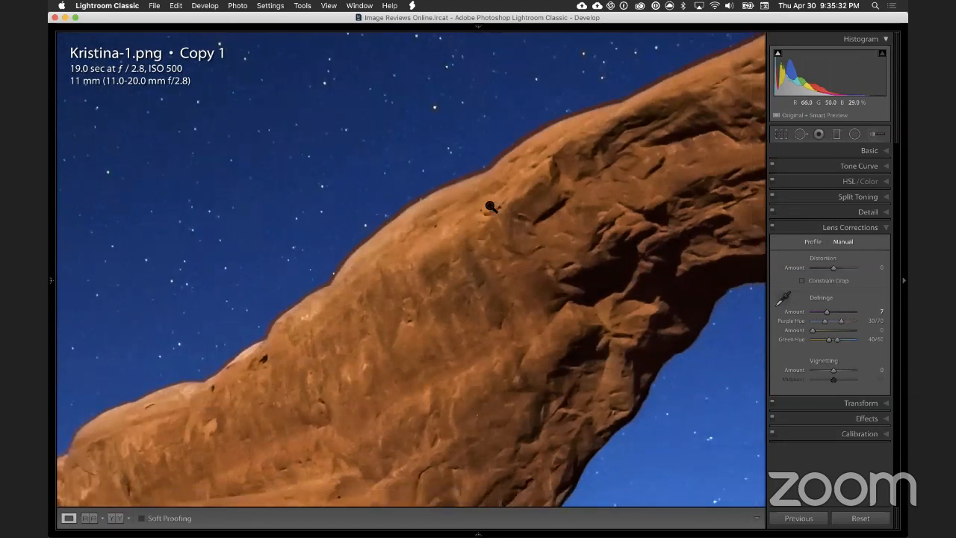
left_click(542, 216)
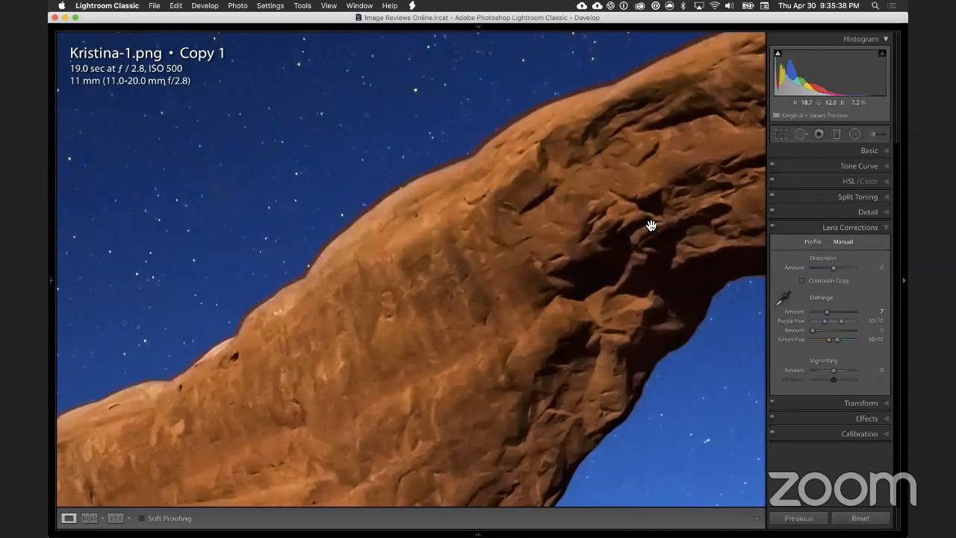
key("backslash")
key("backslash")
key("backslash")
key("backslash")
key("backslash")
key("backslash")
key("backslash")
key("backslash")
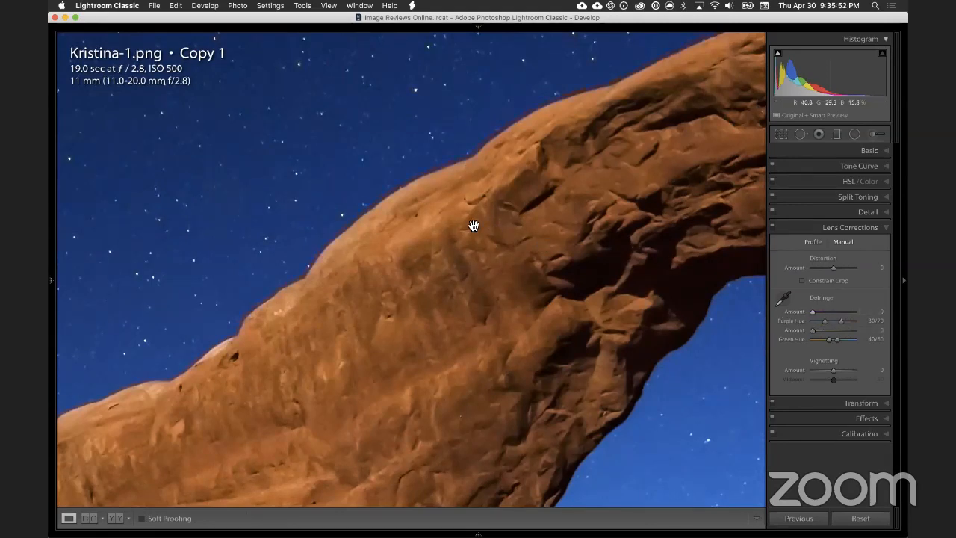
Step: Test a stronger purple defringe on the arch's lower slope, and reset the purple amount to 0
left_click(525, 268)
left_click(514, 248)
left_click(520, 246)
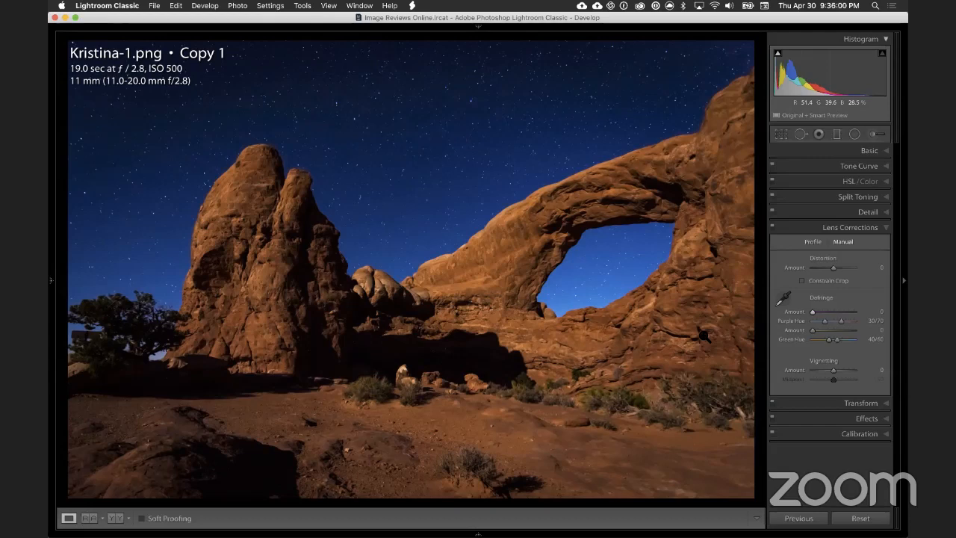
left_click(458, 252)
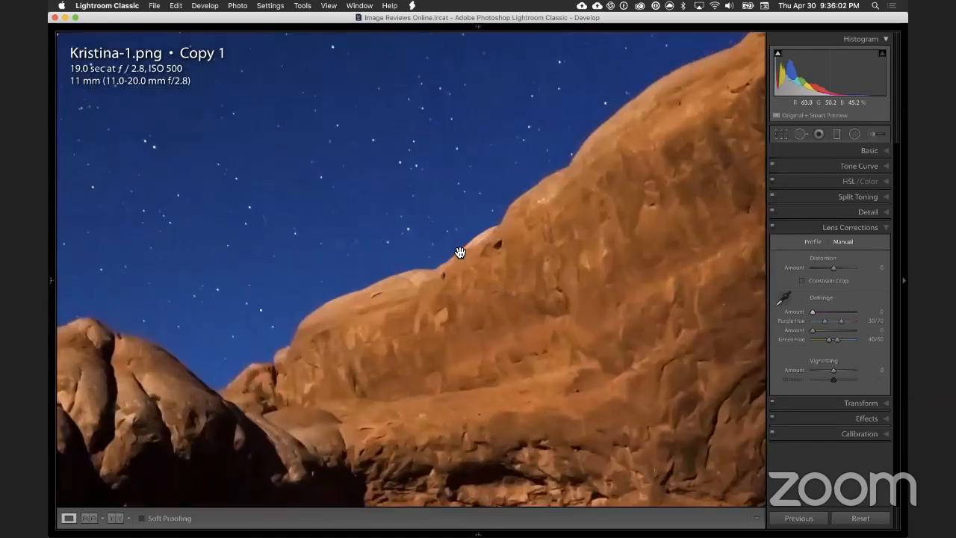
left_click(845, 311)
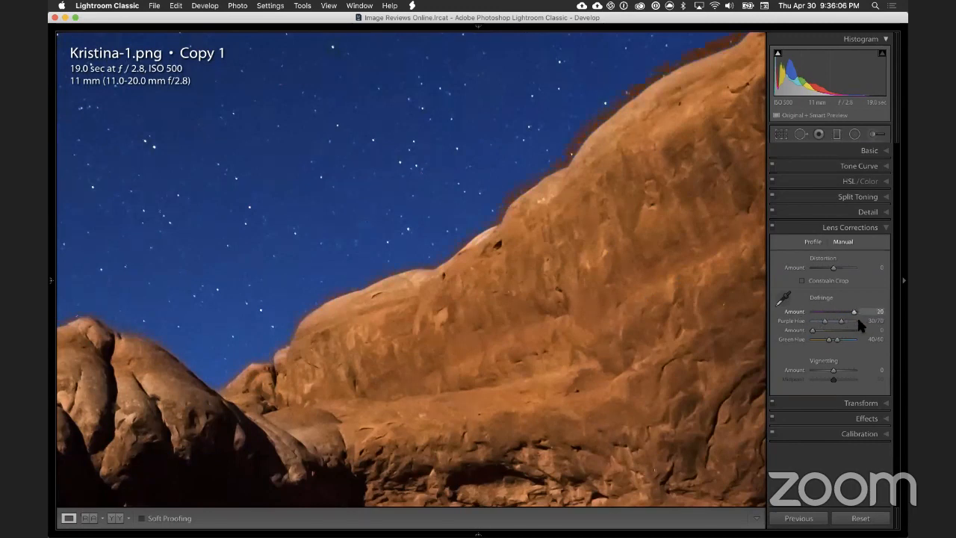
double_click(794, 311)
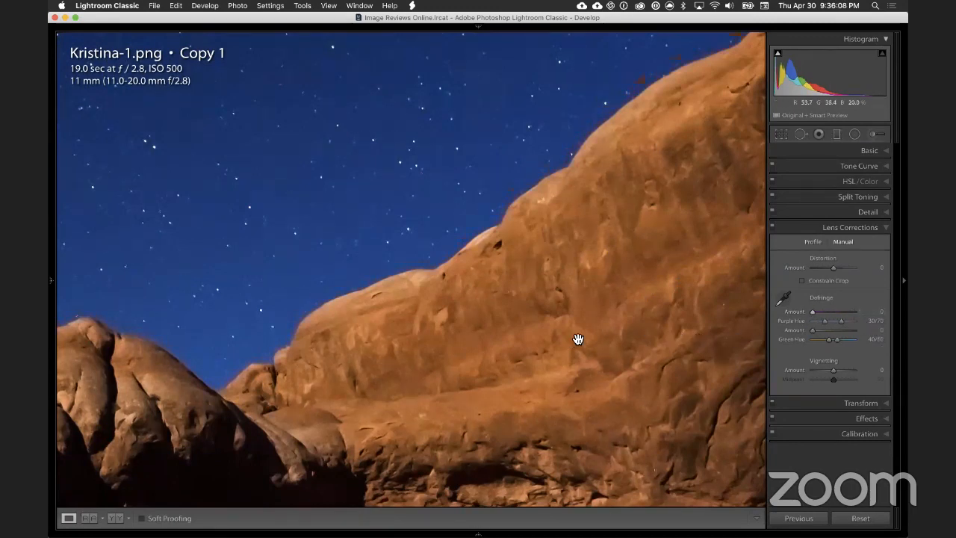
Step: Examine the stars and rock edges in the arch opening, beside the rock tower and across the upper sky
left_click_drag(462, 492, 397, 334)
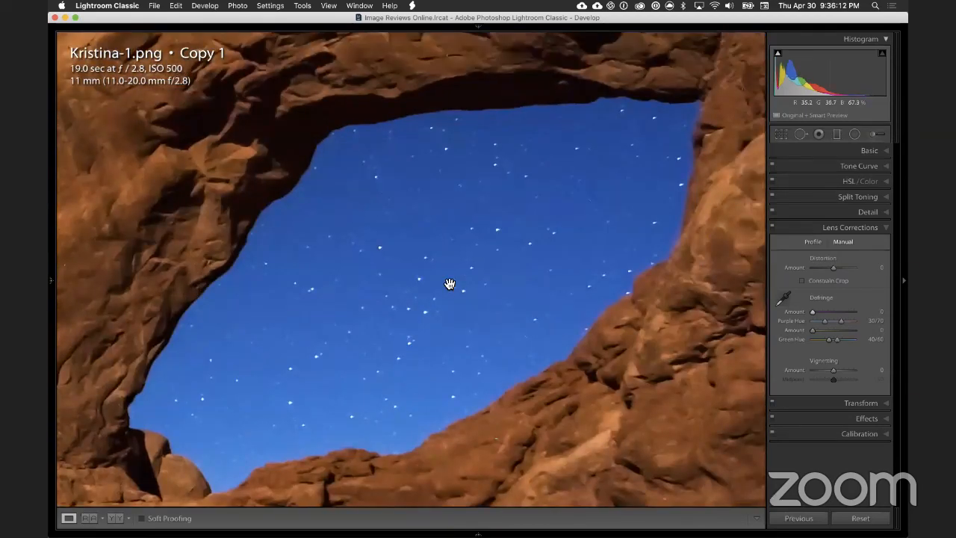
left_click(449, 283)
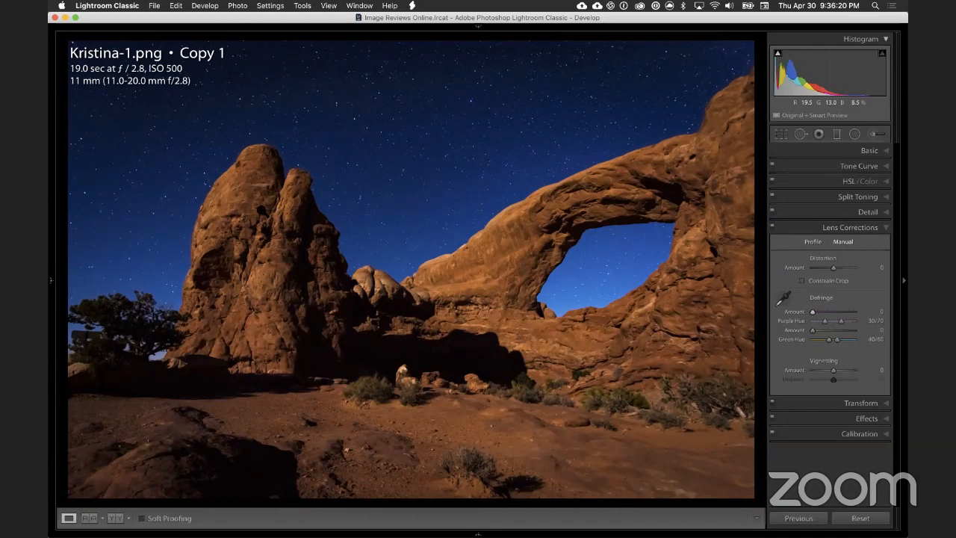
left_click(305, 253)
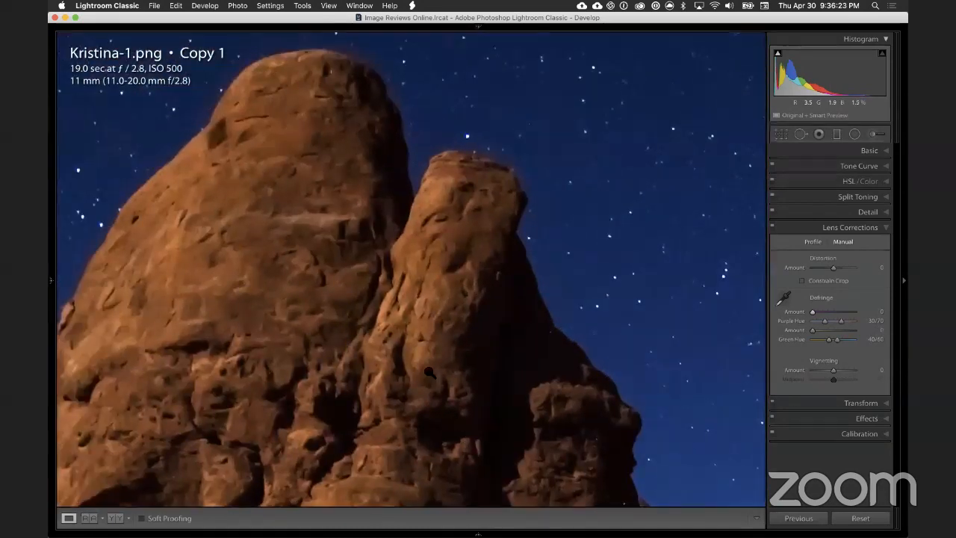
left_click(429, 372)
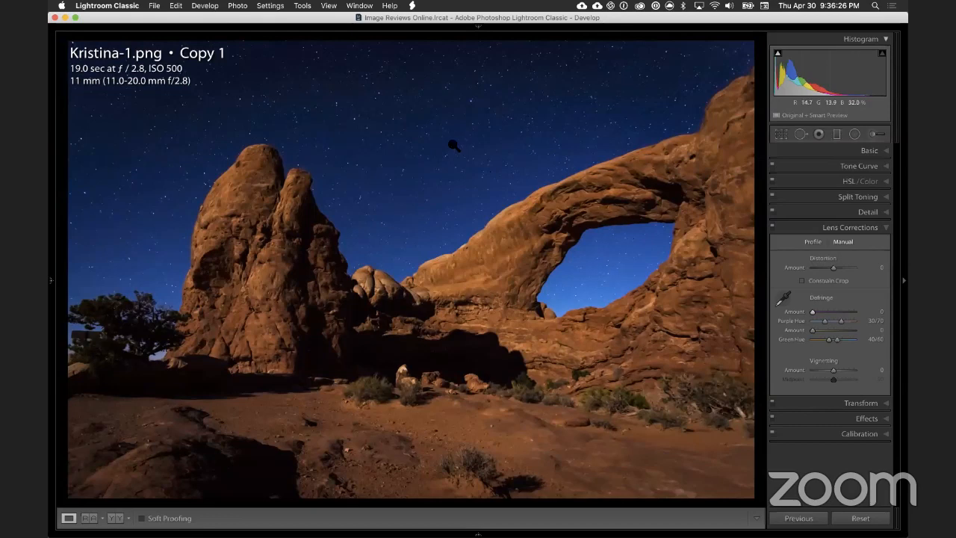
left_click(480, 146)
left_click_drag(552, 161, 406, 323)
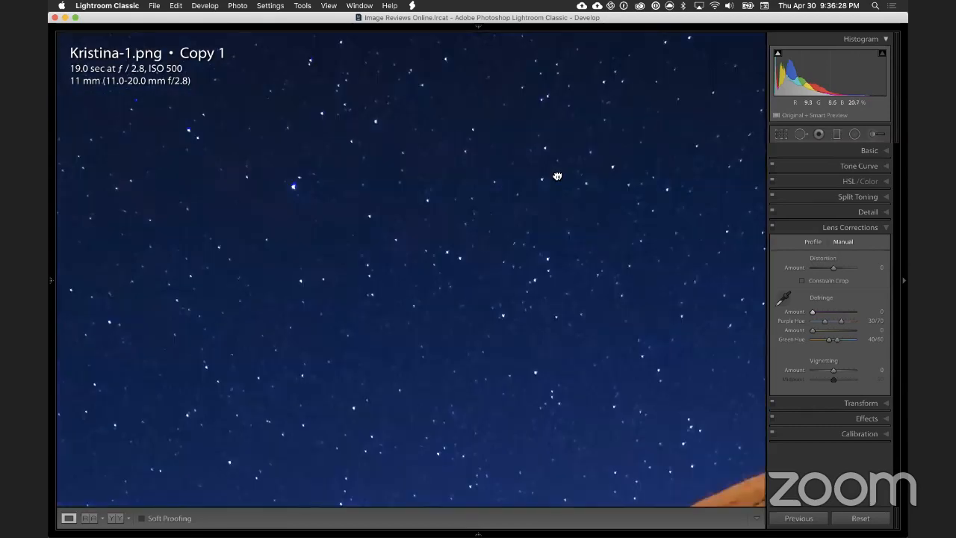
left_click_drag(557, 174, 481, 262)
left_click(463, 209)
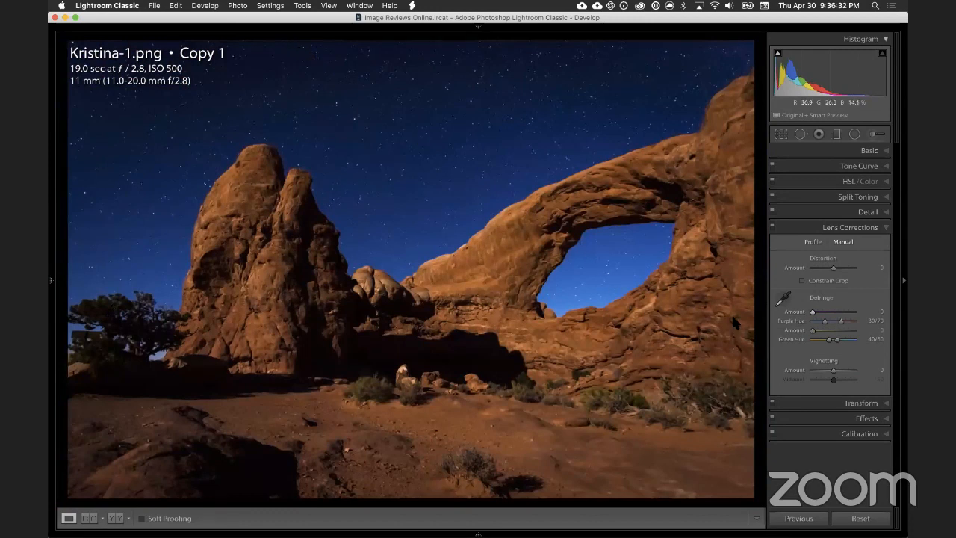
Step: Lower the photo's vibrance to -9 and compare the result with the original
left_click(881, 152)
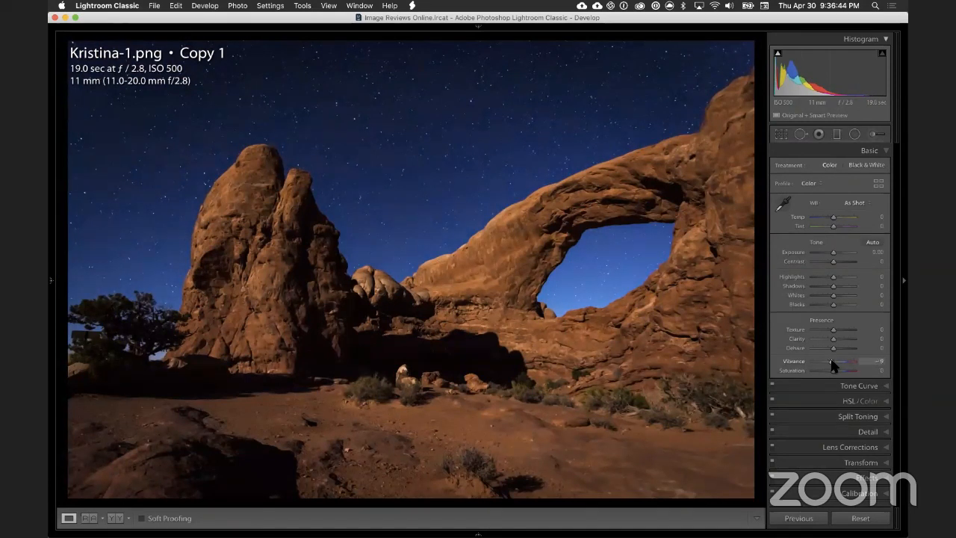
key("backslash")
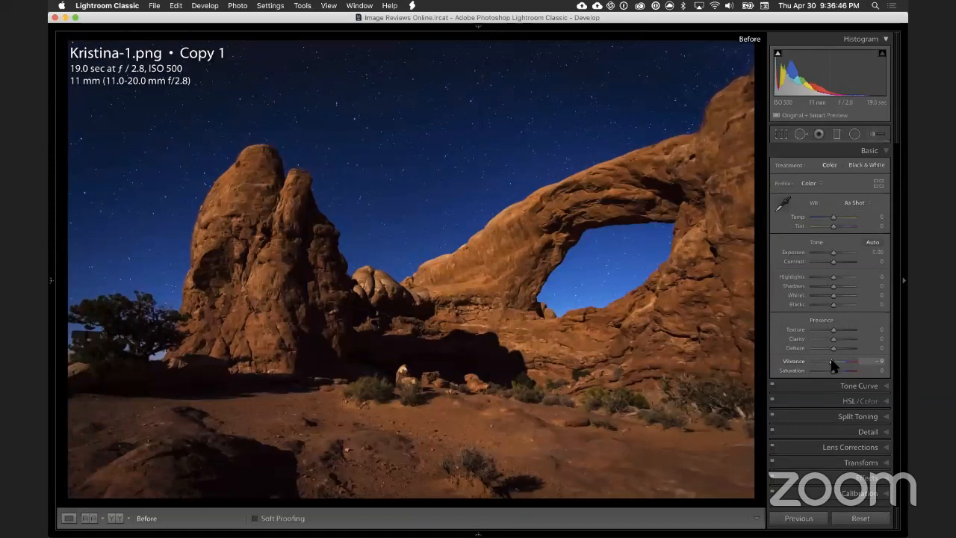
key("backslash")
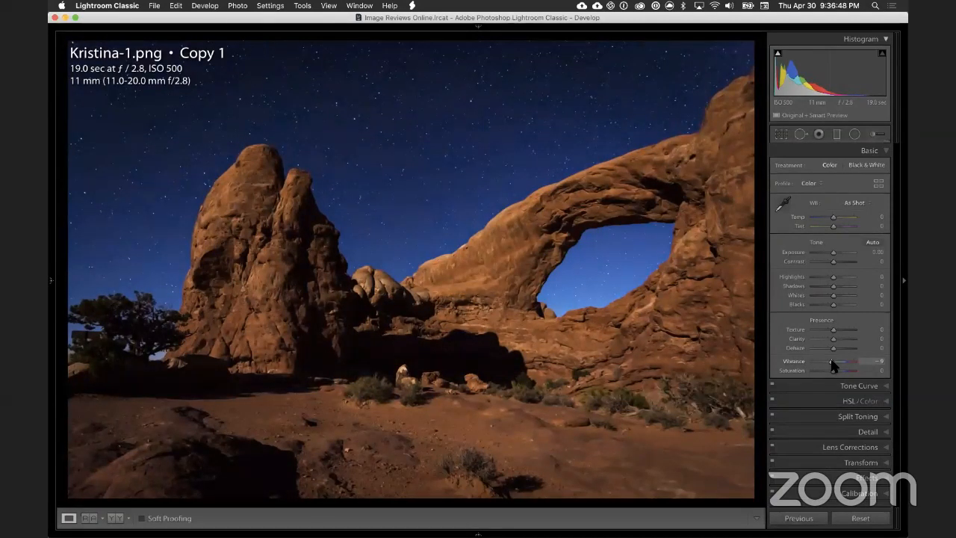
key("backslash")
key("backslash")
key("backslash")
key("backslash")
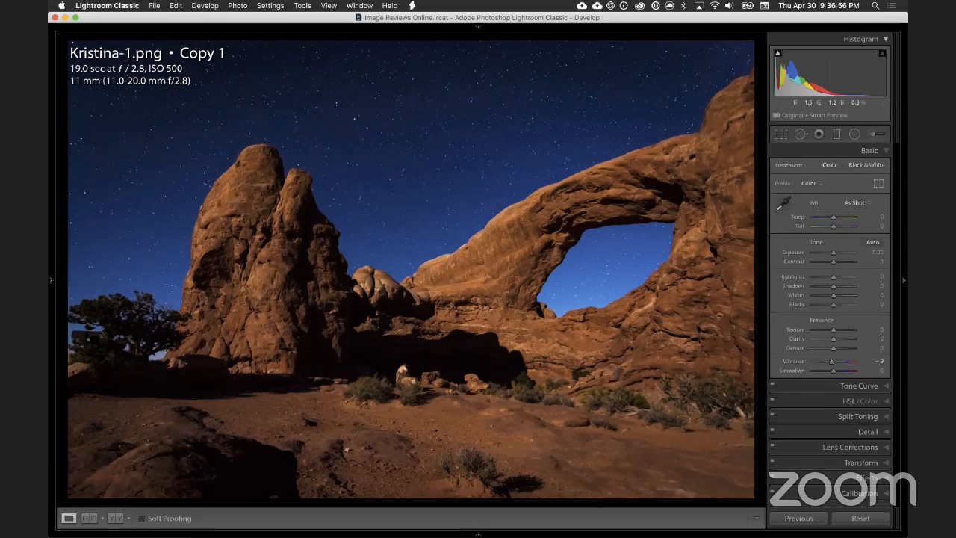
Step: Try healing the branch tips above the sign at the photo's left edge with open sky as the source, and delete the spot
left_click(87, 332)
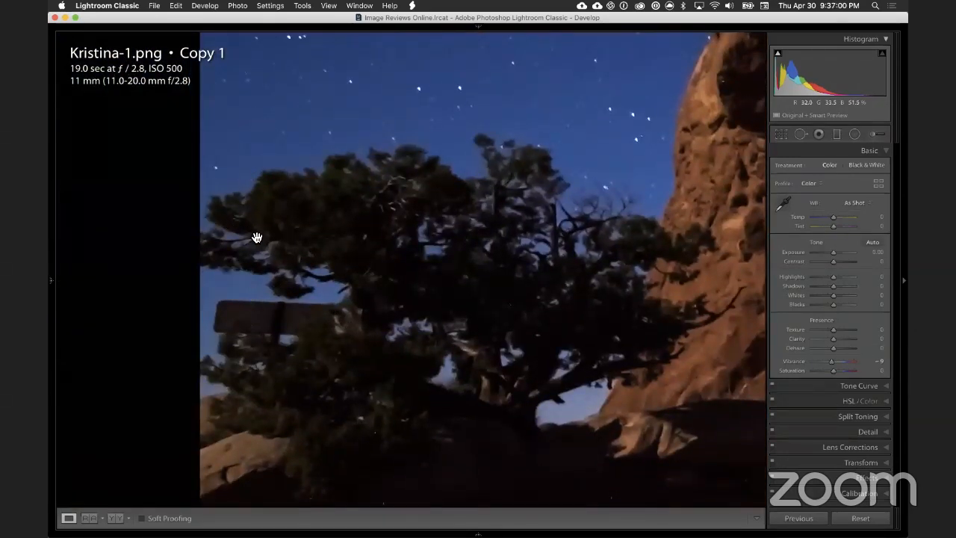
left_click_drag(294, 246, 303, 204)
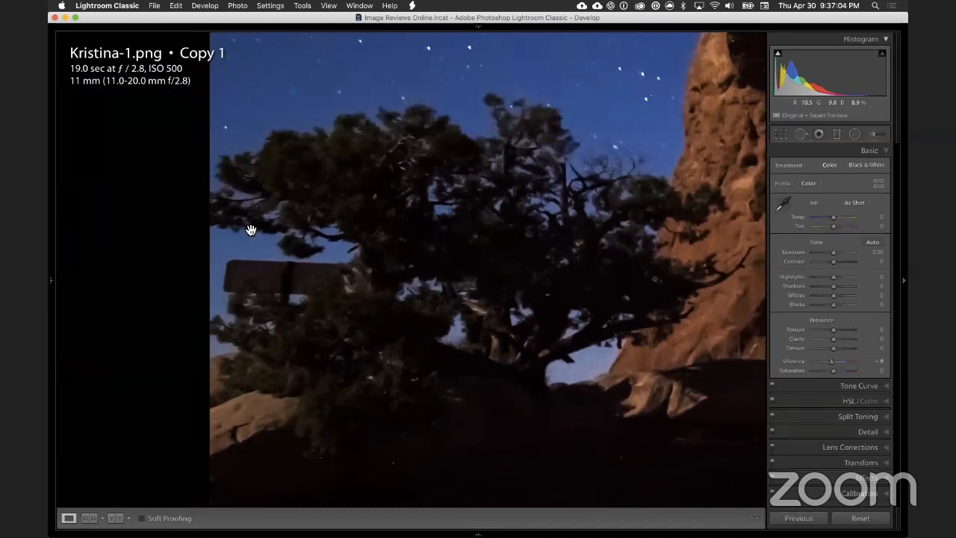
left_click(800, 134)
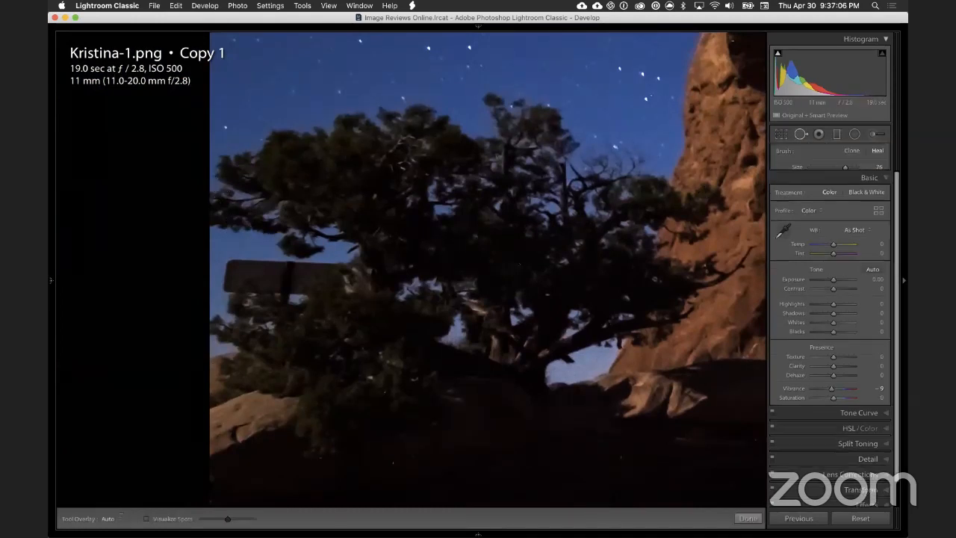
left_click(220, 215)
left_click_drag(330, 213, 260, 85)
mouse_move(232, 208)
left_mouse_down()
mouse_move(262, 214)
mouse_move(229, 204)
left_mouse_up()
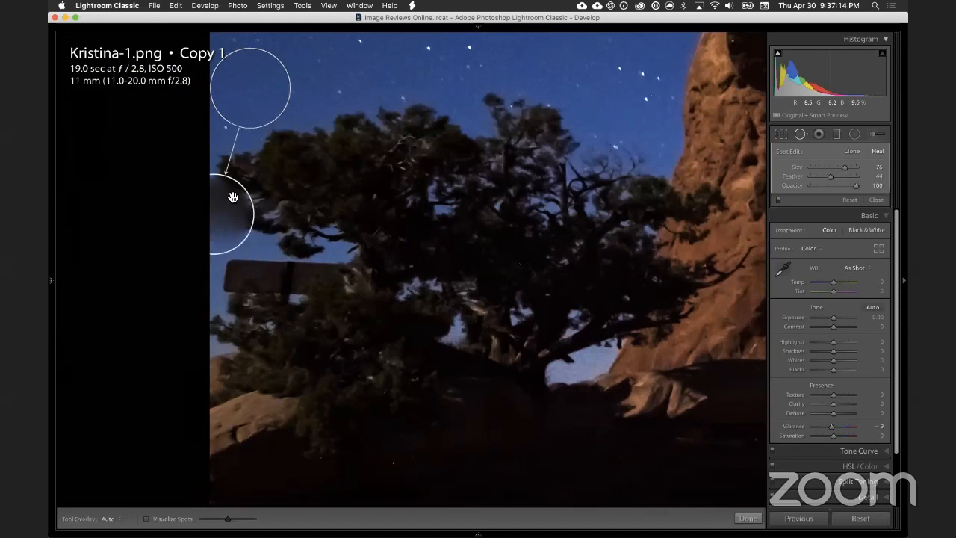
key("BackSpace")
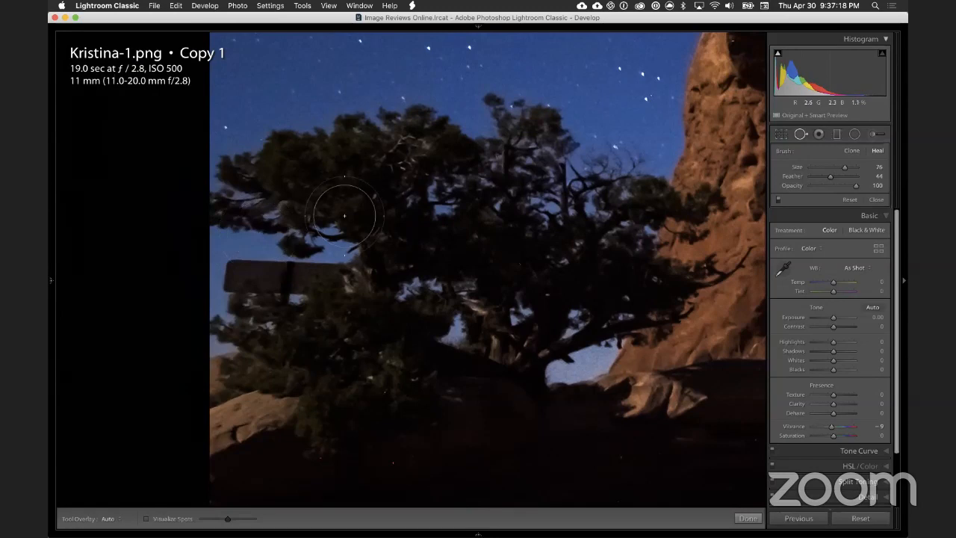
left_click(799, 134)
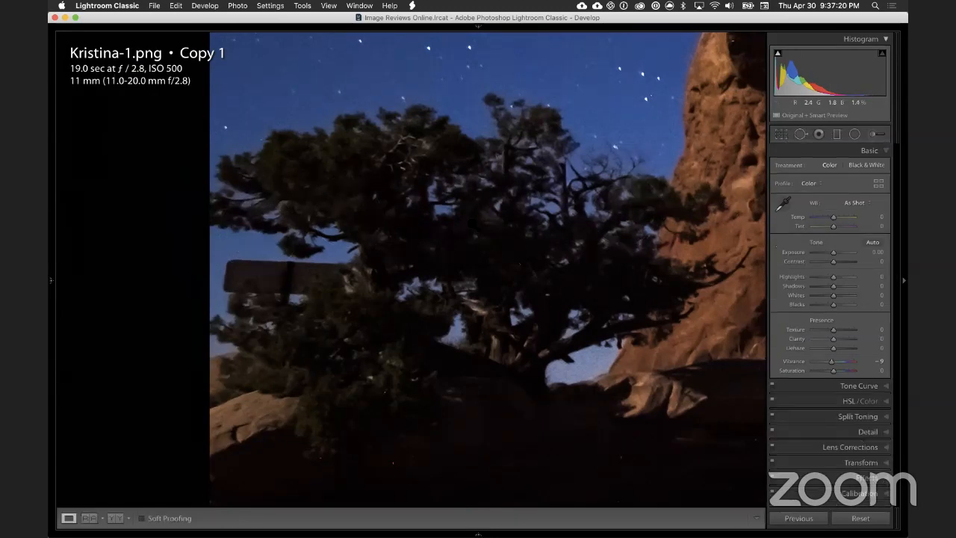
left_click(403, 370)
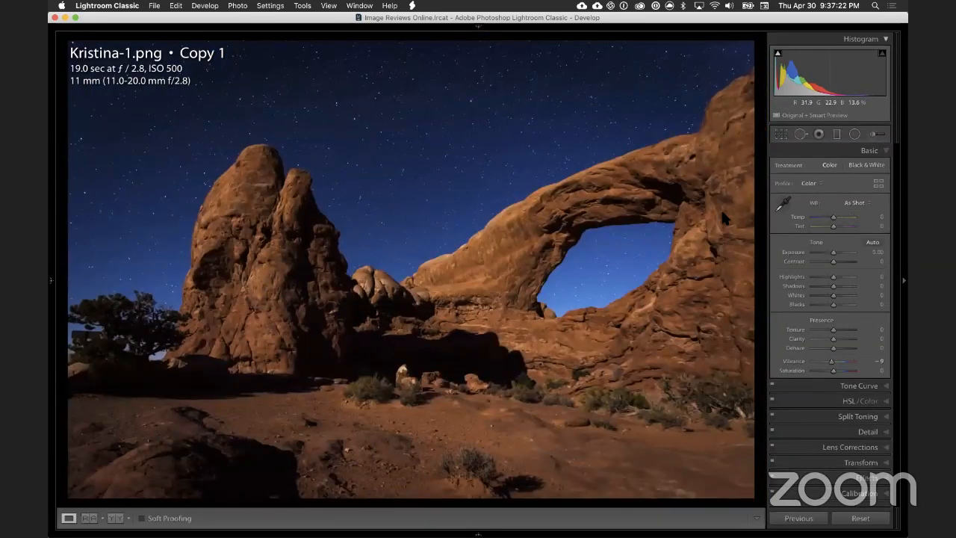
Step: Crop in the photo's left side to cut out the sign while keeping part of the tree
left_click(780, 135)
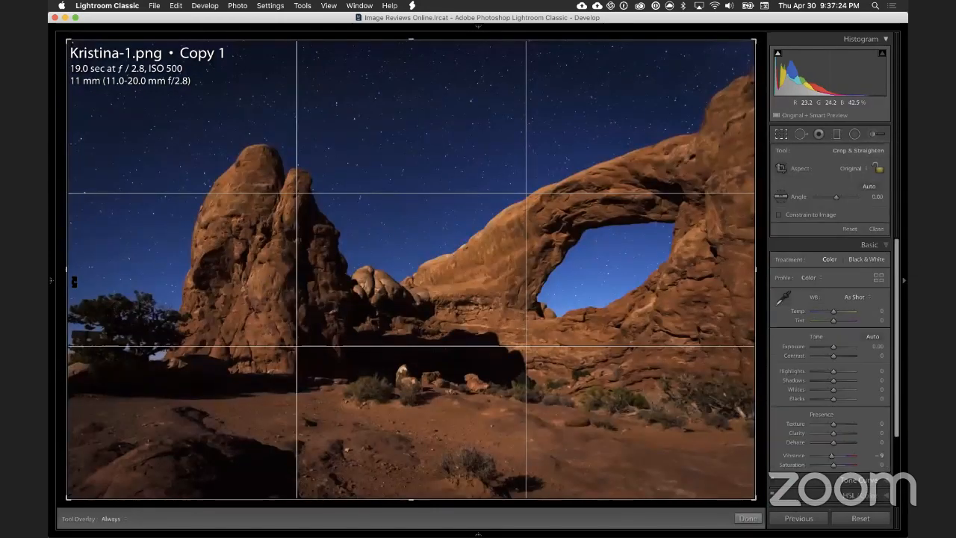
left_click_drag(69, 277, 91, 279)
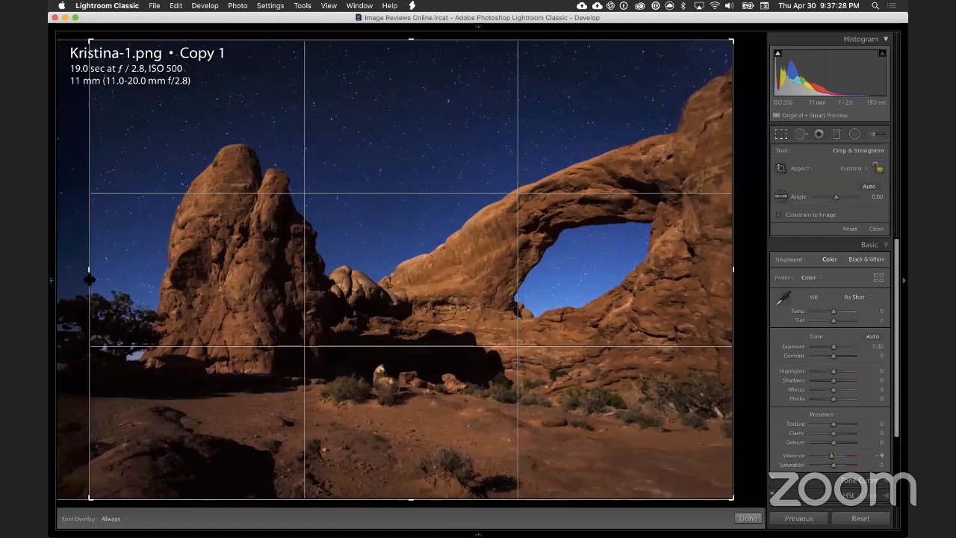
key("Return")
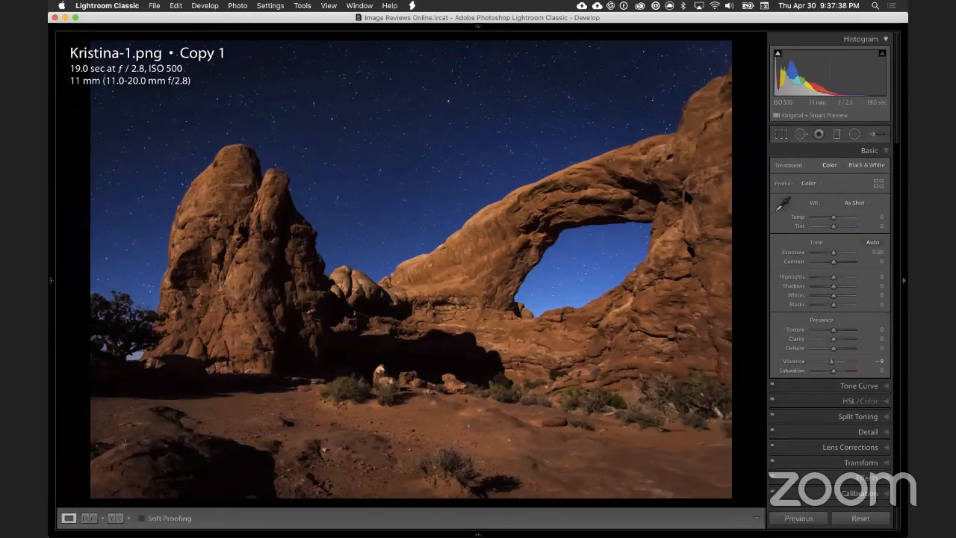
Step: Try a tighter crop that removes the tree and cuts through the left rock tower, and restore the full frame
key("r")
left_click_drag(89, 271, 153, 292)
key("Return")
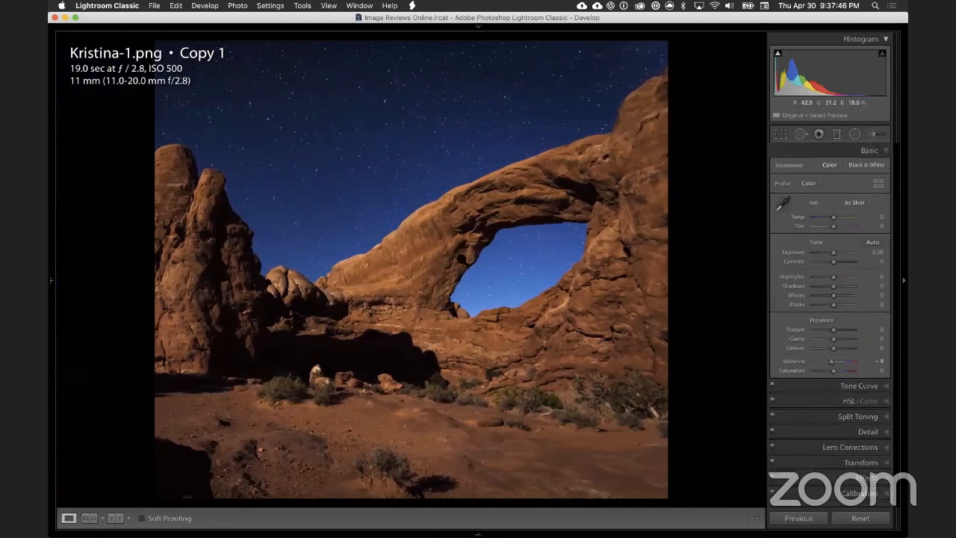
left_click(780, 135)
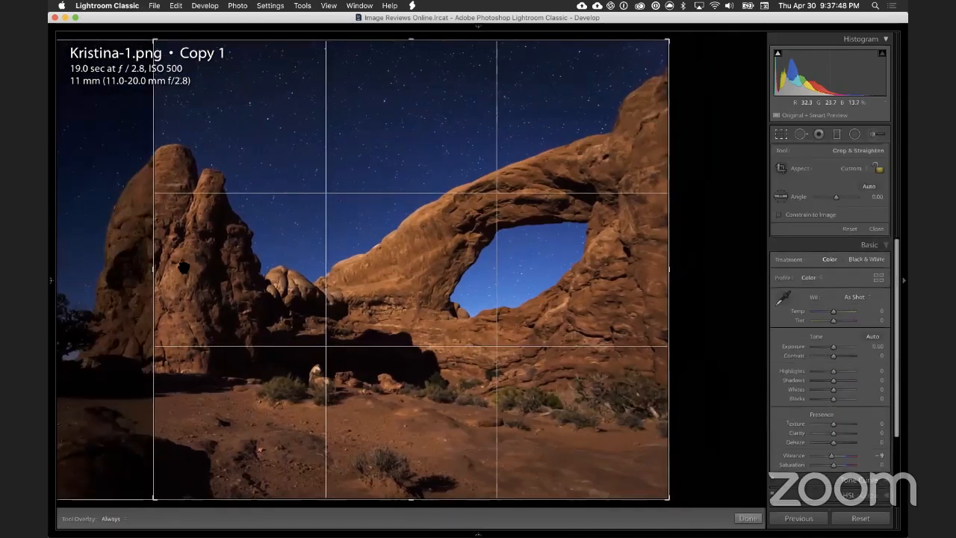
left_click_drag(156, 272, 49, 281)
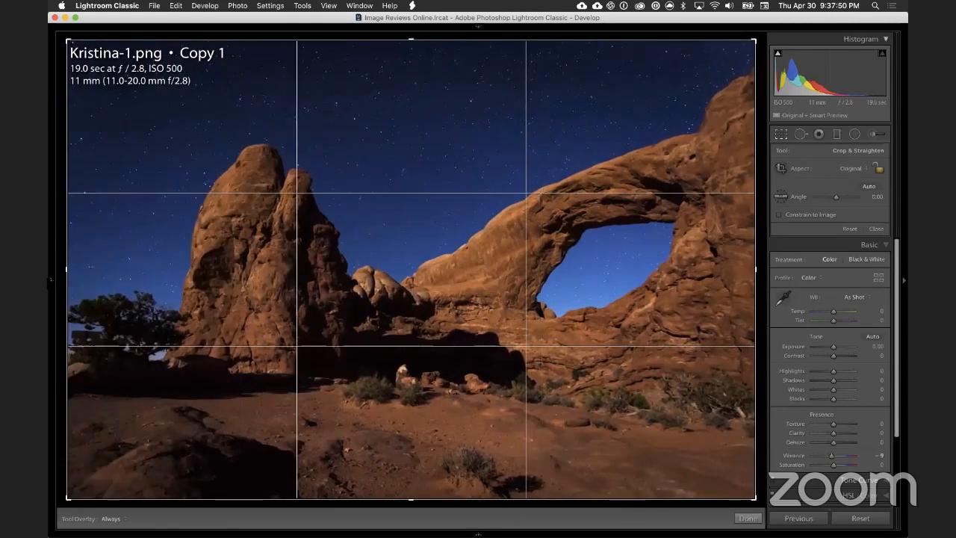
key("Return")
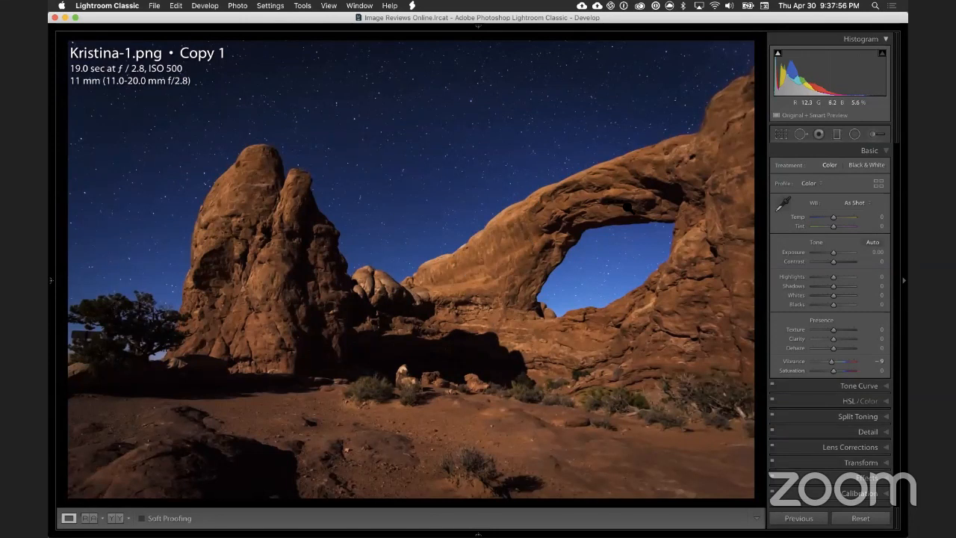
Step: Crop the left edge of the full frame to just past the sign, keeping part of the tree and the whole rock tower
left_click(780, 134)
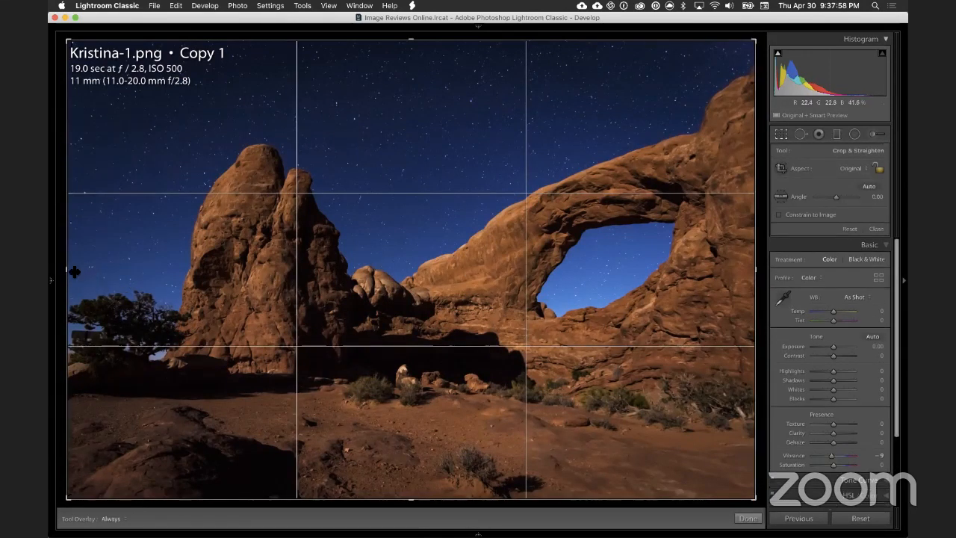
left_click_drag(79, 277, 92, 283)
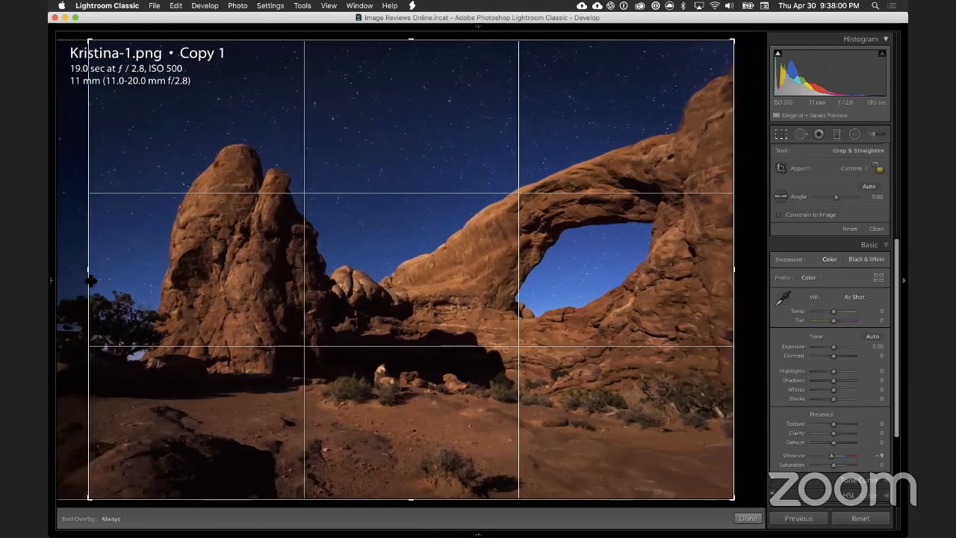
key("Return")
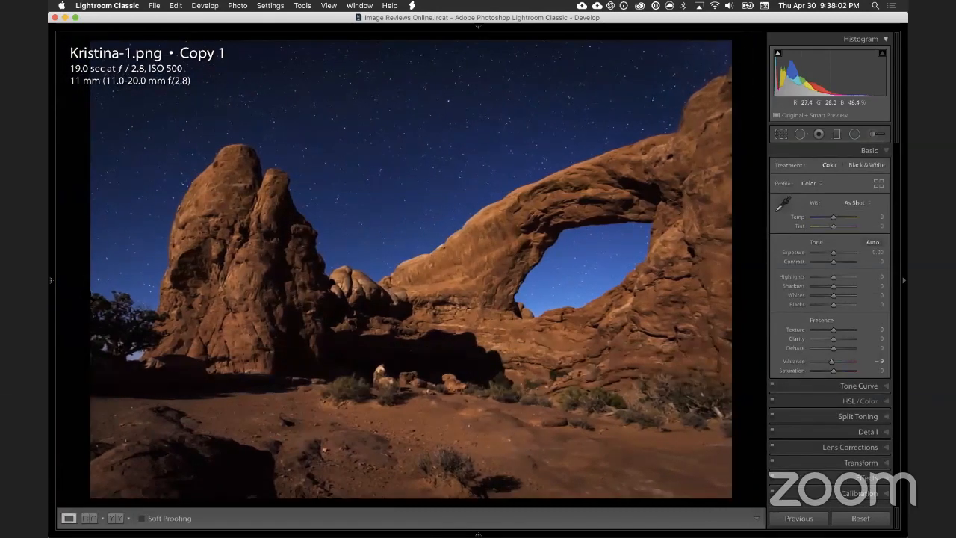
Step: Inspect the bright patch of sky between the tree trunk and the base of the left rock tower
left_click(136, 358)
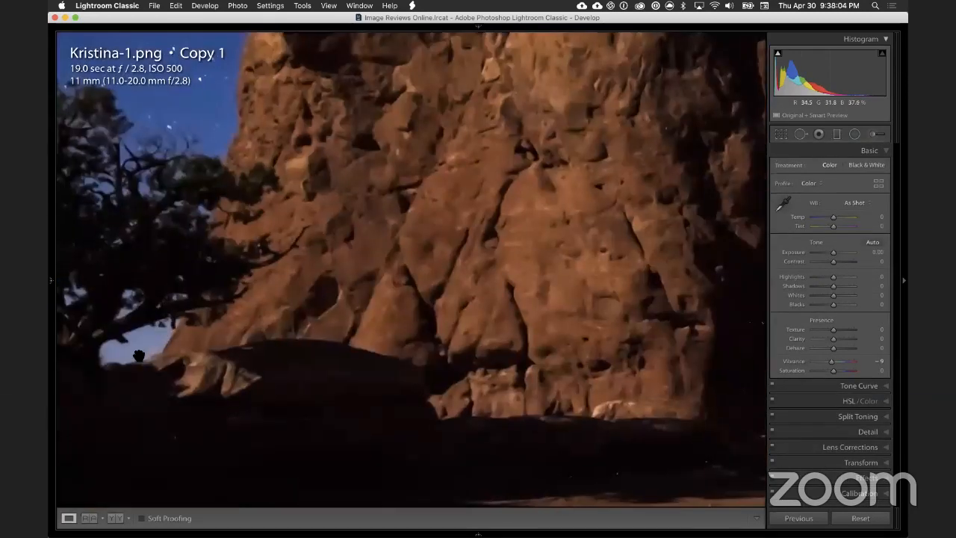
left_click(136, 352)
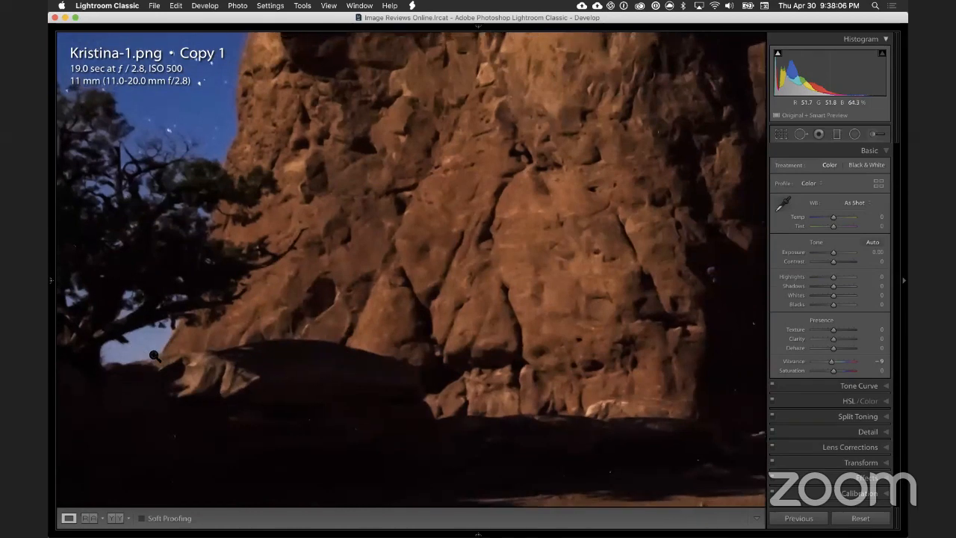
left_click(139, 357)
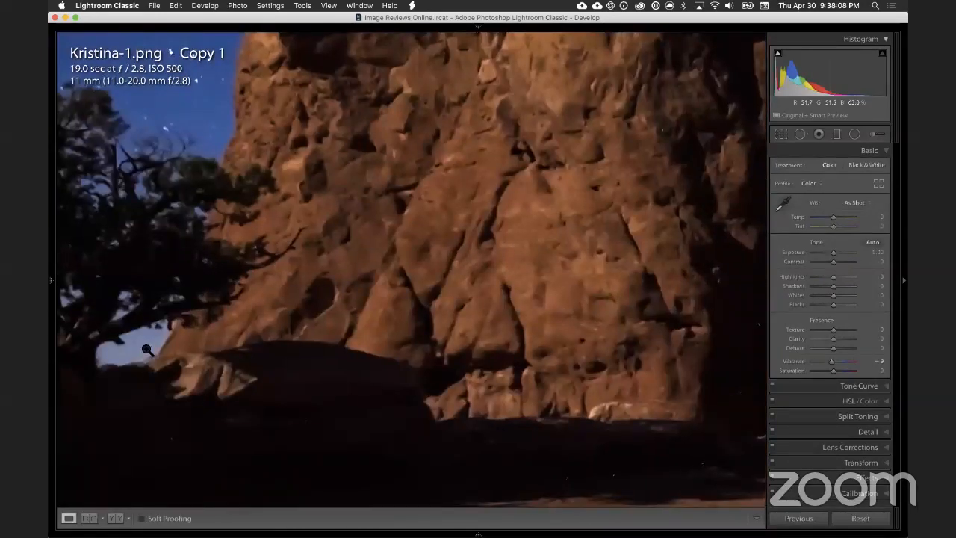
Step: Return to the full photo and recheck the bright sky gap at the base of the tree up close
left_click(148, 350)
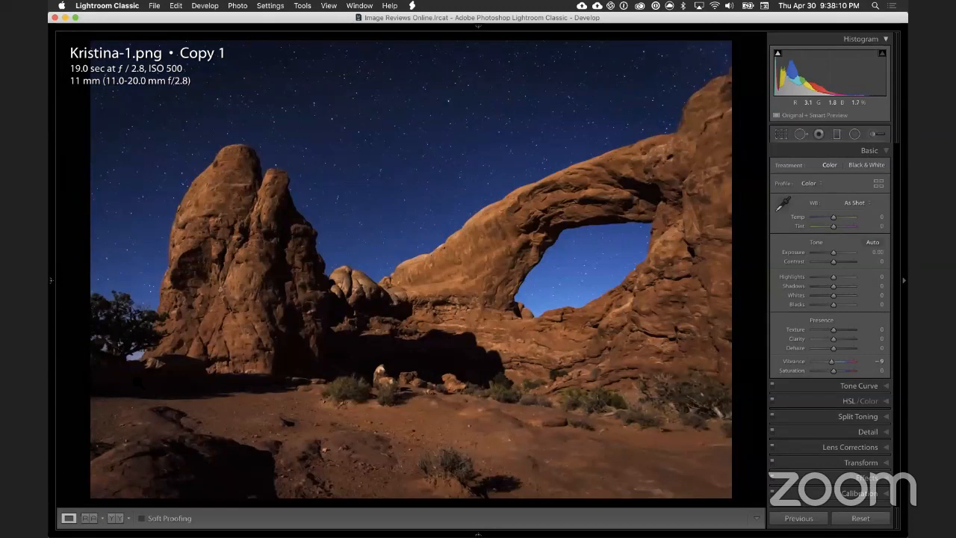
left_click(138, 355)
left_click(138, 357)
Step: Darken the foreground with a graduated filter drawn upward over the desert ground, setting exposure to -0.28 and lowering the highlights
left_click(836, 137)
left_click_drag(490, 431, 489, 354)
double_click(833, 201)
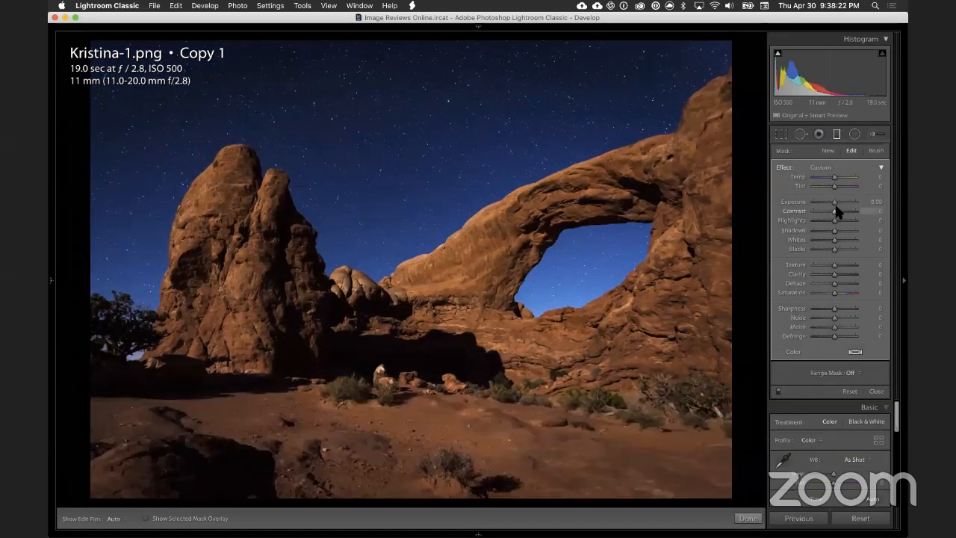
left_click_drag(834, 201, 833, 203)
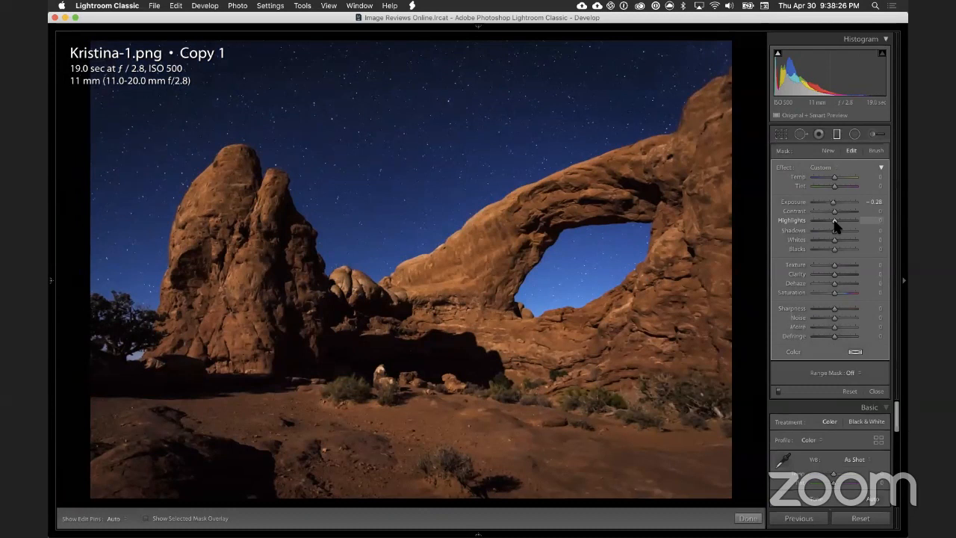
left_click_drag(830, 220, 827, 220)
key("m")
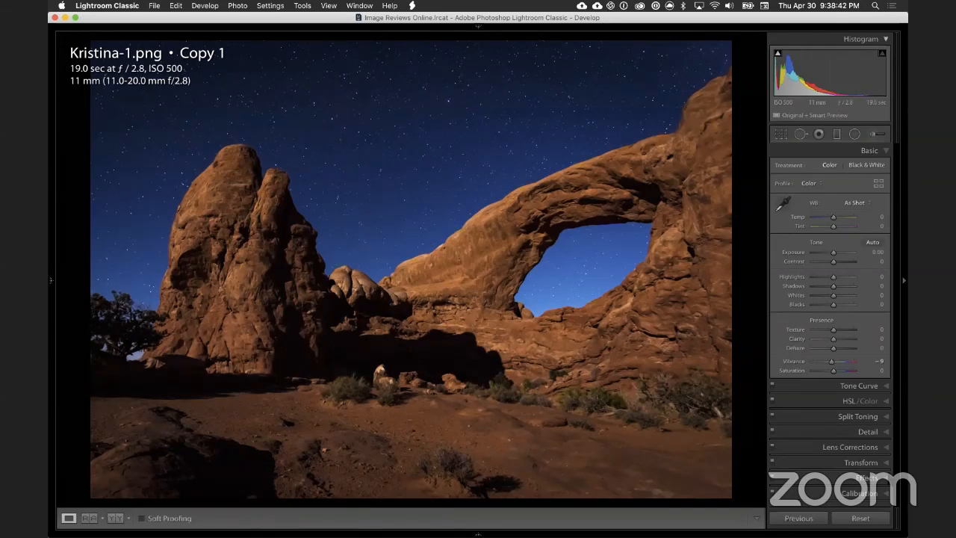
Step: Add a subtle Highlight Priority post-crop vignette with amount -2, midpoint 29 and feather 70, checking it against the original
left_click(863, 477)
left_click_drag(837, 293, 848, 320)
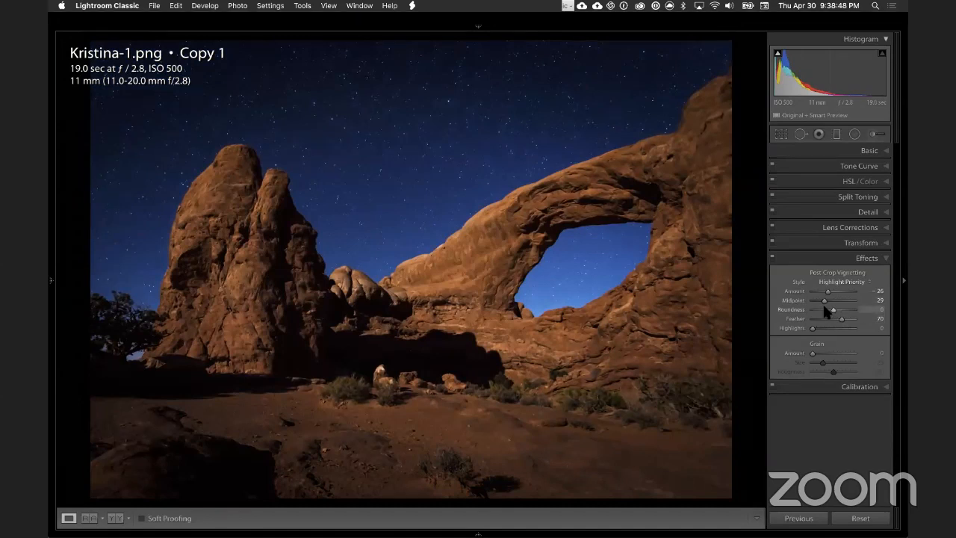
left_click_drag(827, 291, 830, 293)
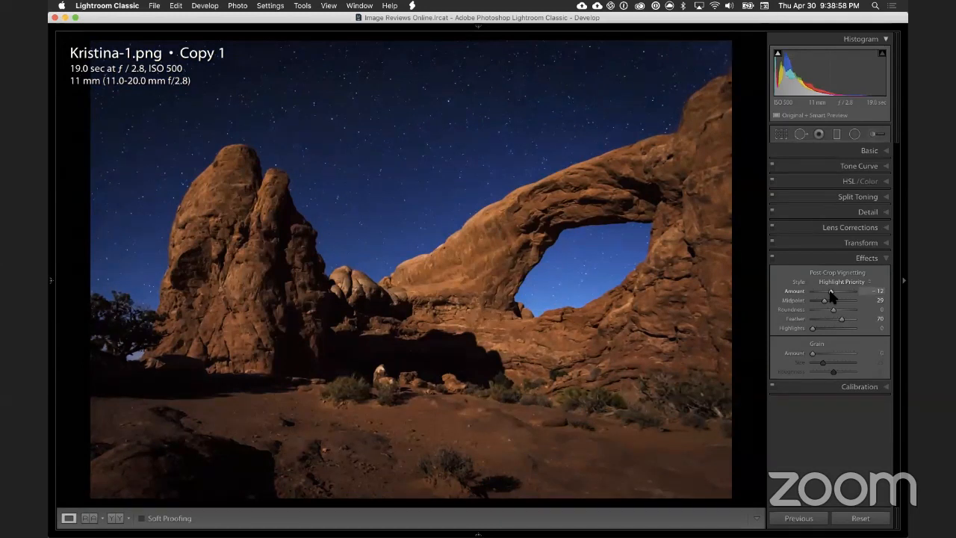
key("backslash")
key("backslash")
left_click_drag(833, 297, 835, 296)
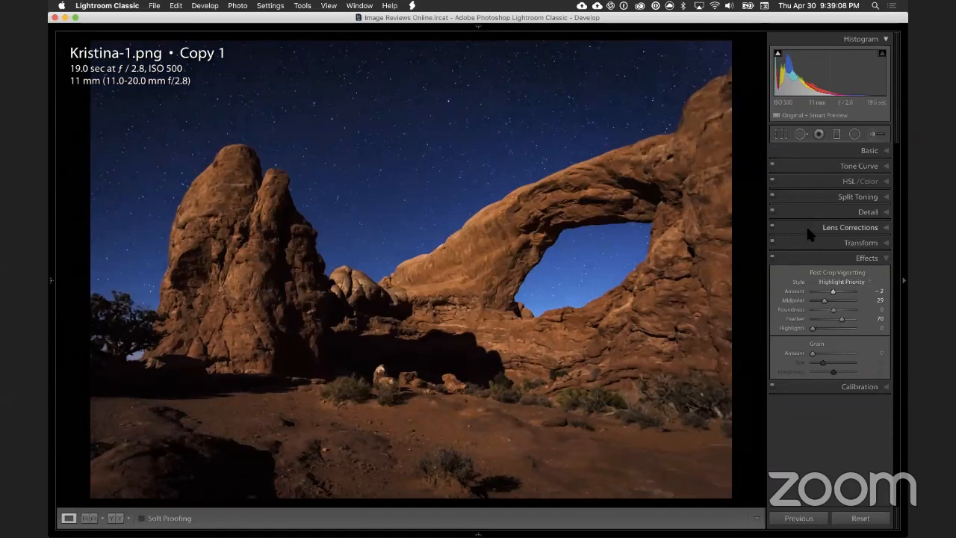
Step: Compare the edited arch photo with its before version several times to judge the sky, rock and foreground changes
key("backslash")
key("backslash")
key("backslash")
key("backslash")
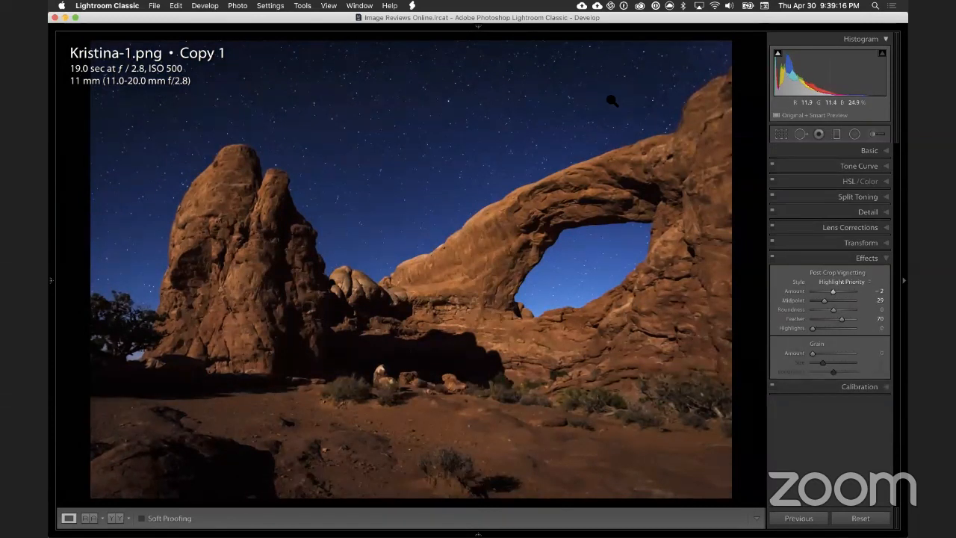
mouse_move(543, 18)
key("backslash")
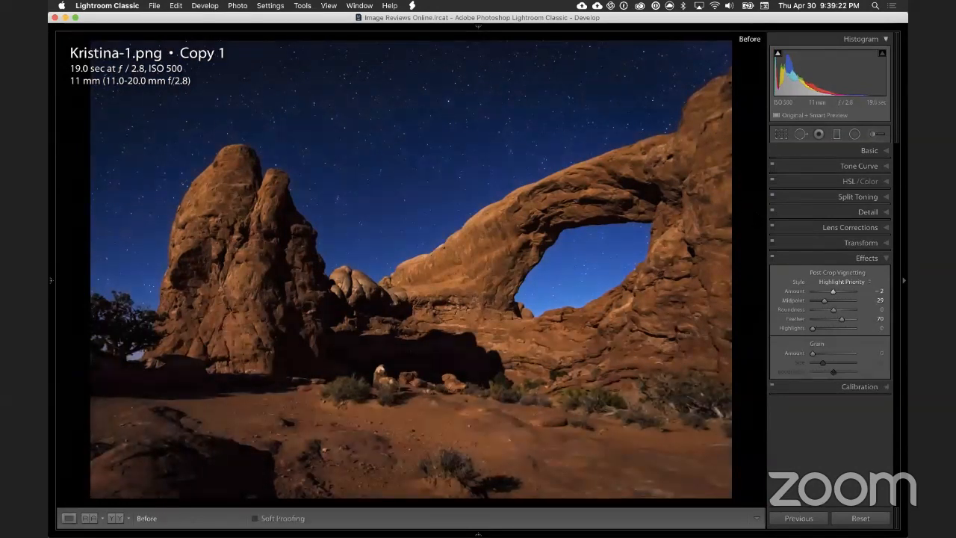
key("backslash")
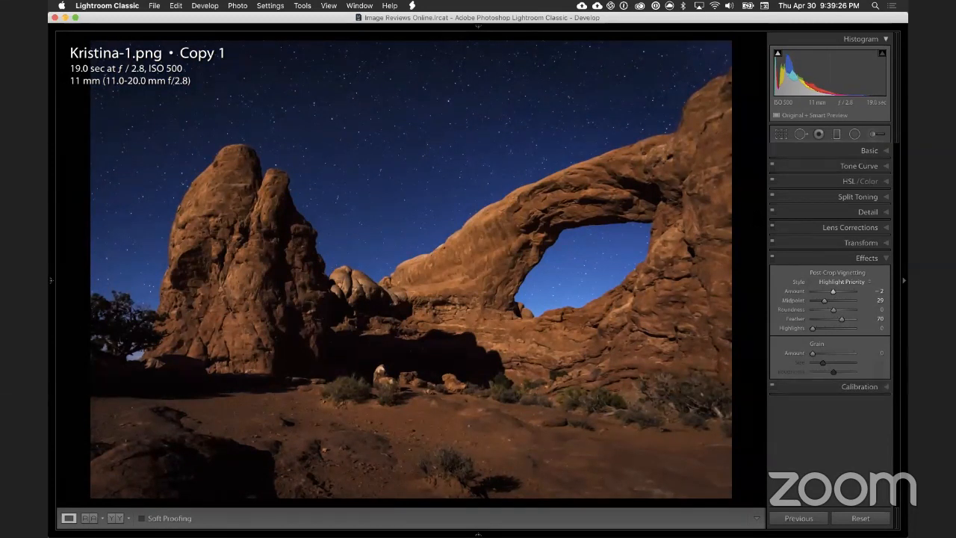
key("backslash")
key("backslash")
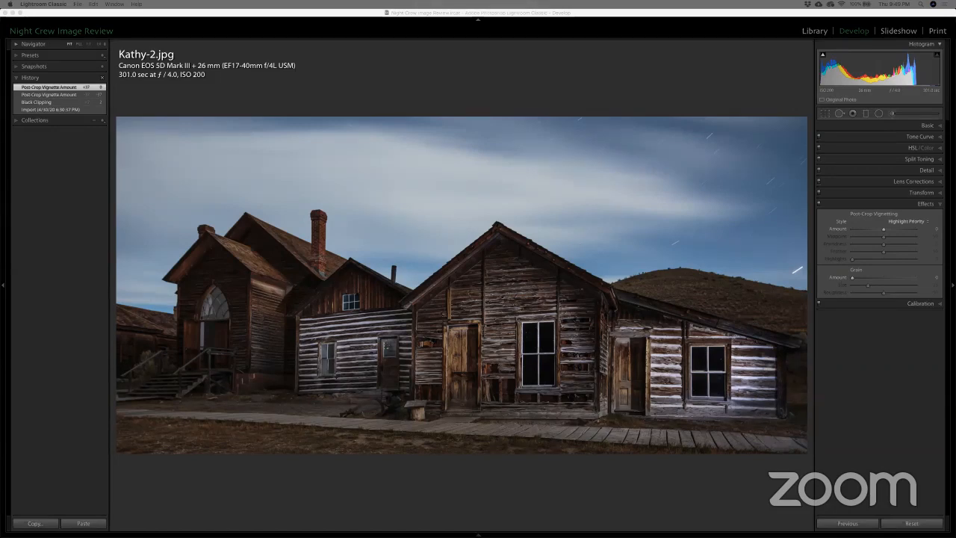
Step: Survey all submitted photos as a thumbnail grid and view the photo of the old wooden buildings full screen
left_click(521, 78)
key("g")
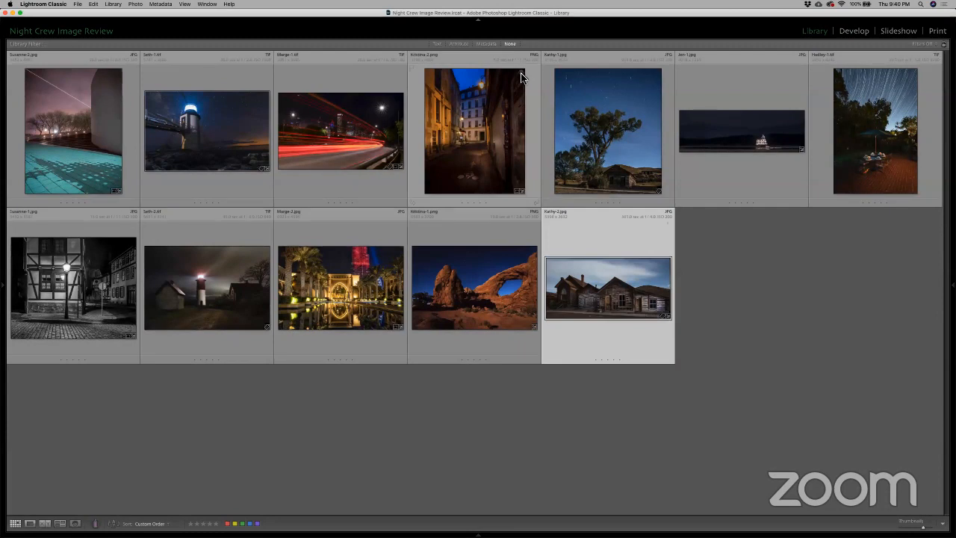
key("d")
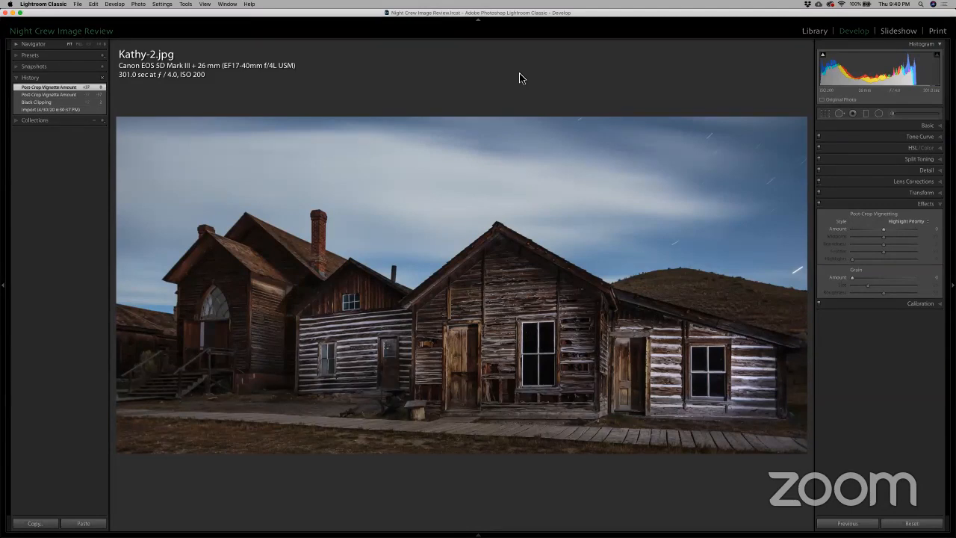
key("f")
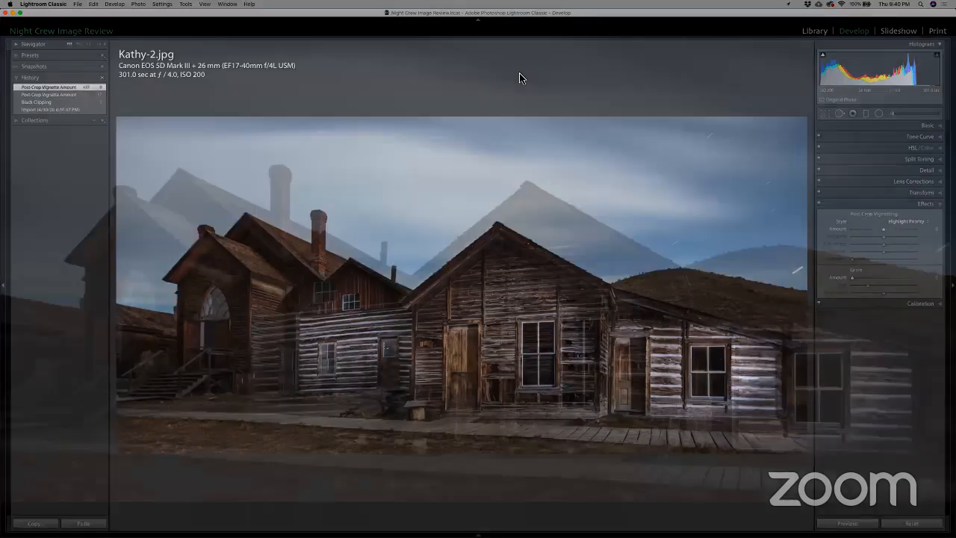